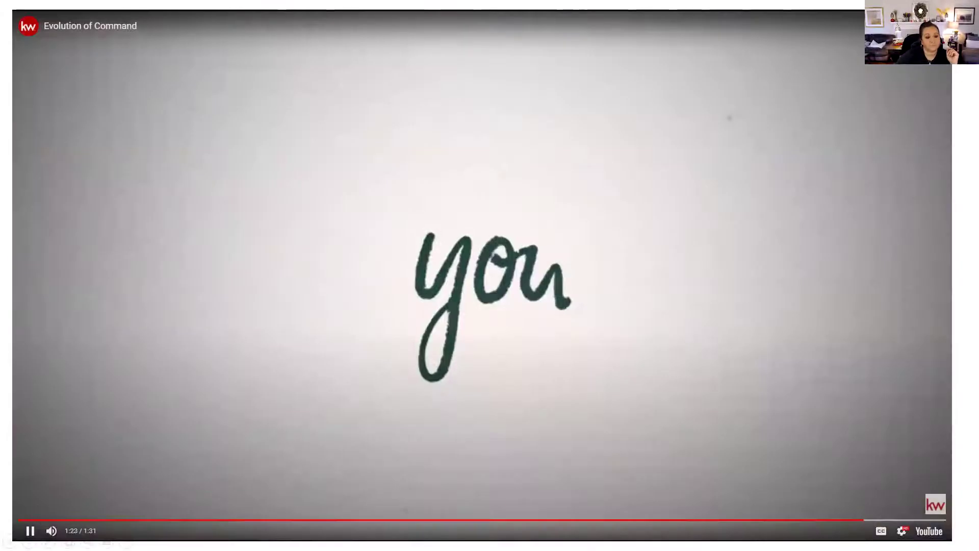
# Step: Pause the embedded video and advance the slideshow to the funnel diagram slide
pyautogui.click(947, 480)
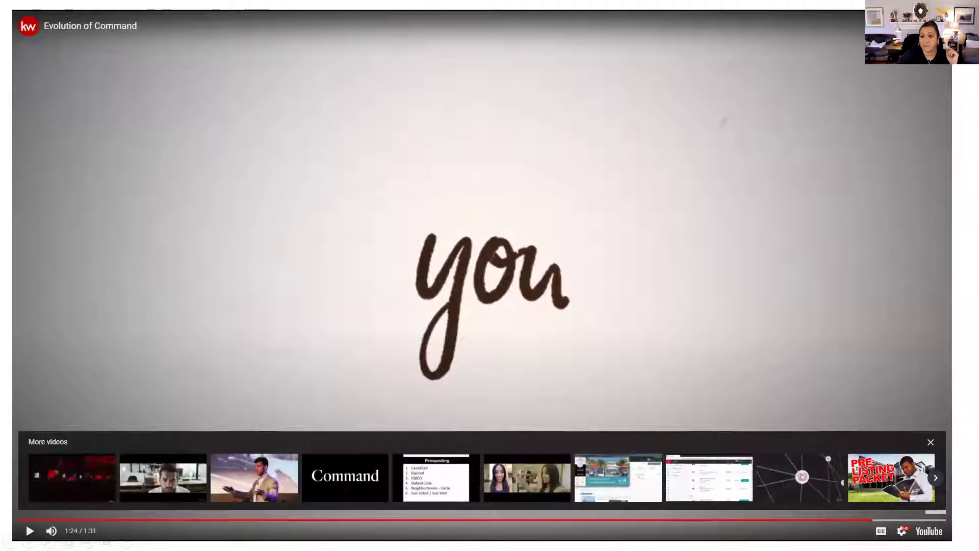
pyautogui.press('Right')
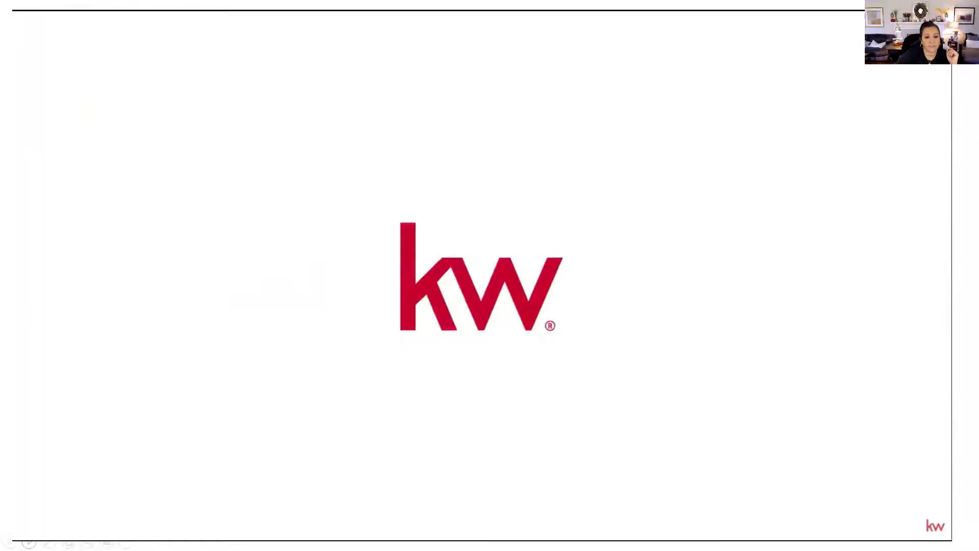
pyautogui.press('Right')
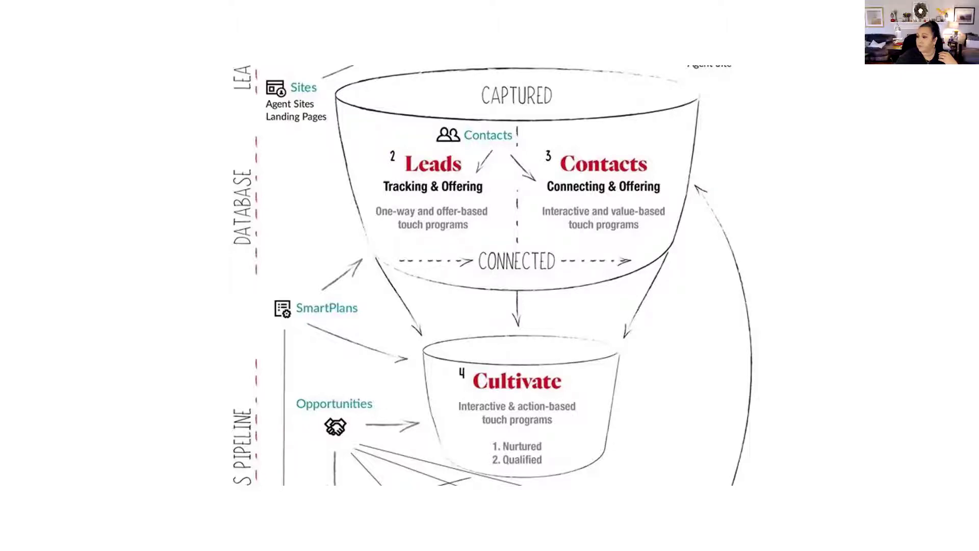
# Step: Leave the slideshow, hide PowerPoint, and bring up the browser showing the Keller Cloud login
pyautogui.hotkey('alt', 'Tab')
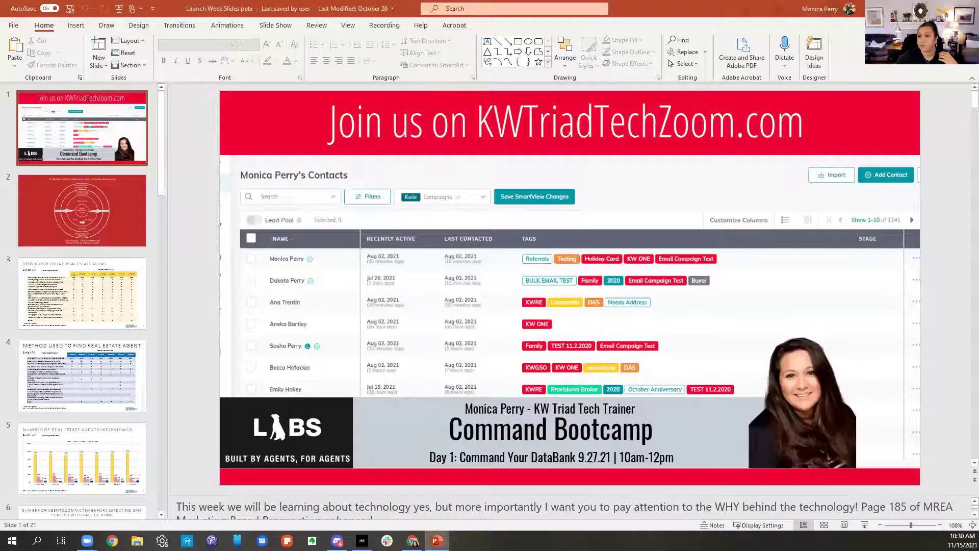
pyautogui.press('super+d')
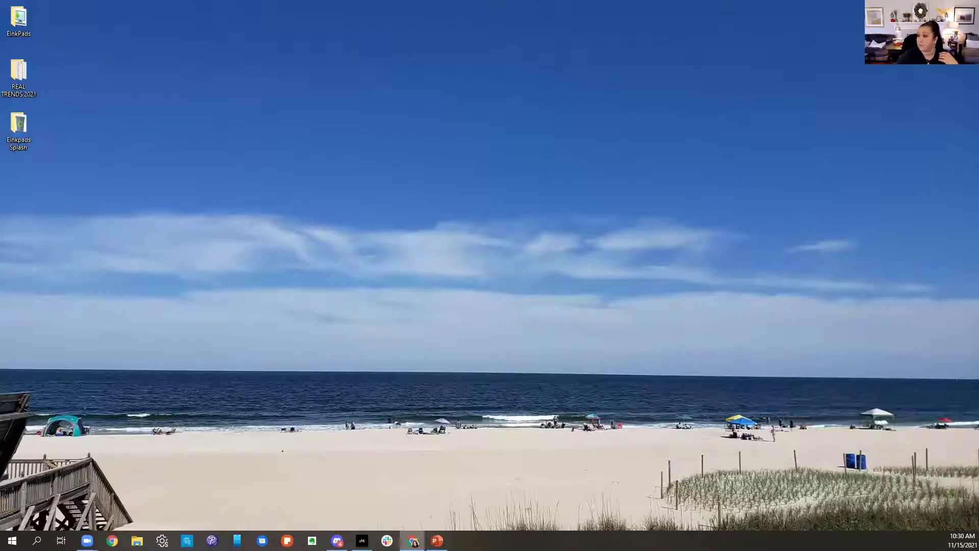
pyautogui.click(413, 540)
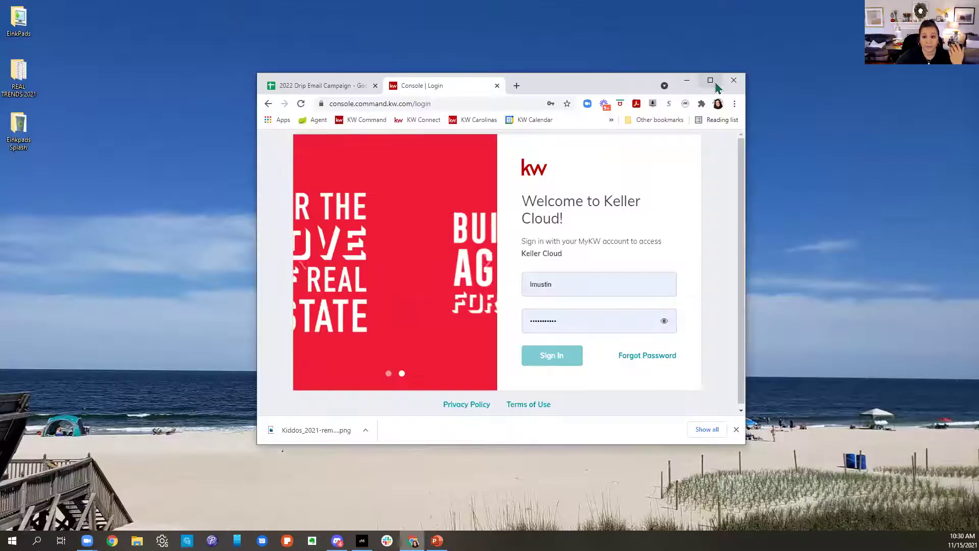
# Step: Maximize the browser, dismiss the download notice, and fill the login with the presenter's saved account
pyautogui.click(695, 84)
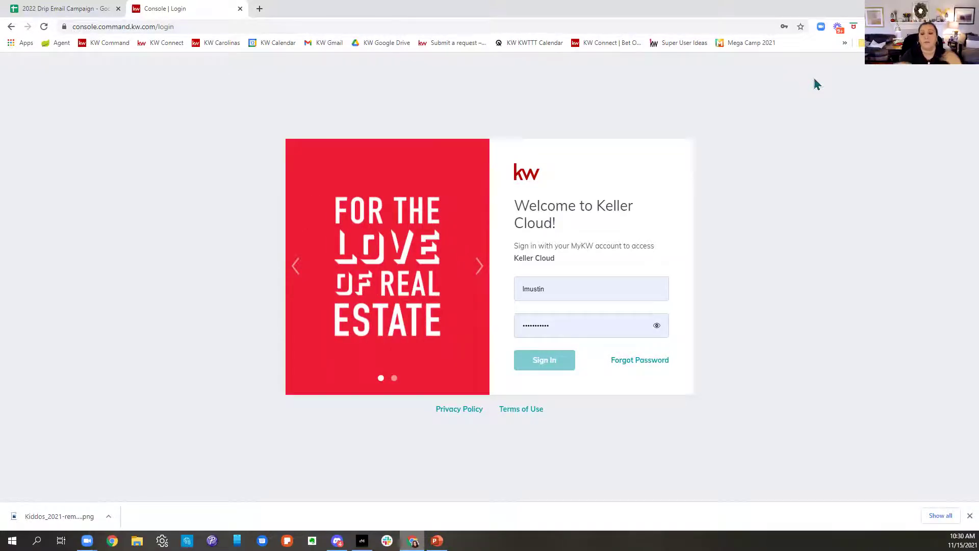
pyautogui.click(969, 516)
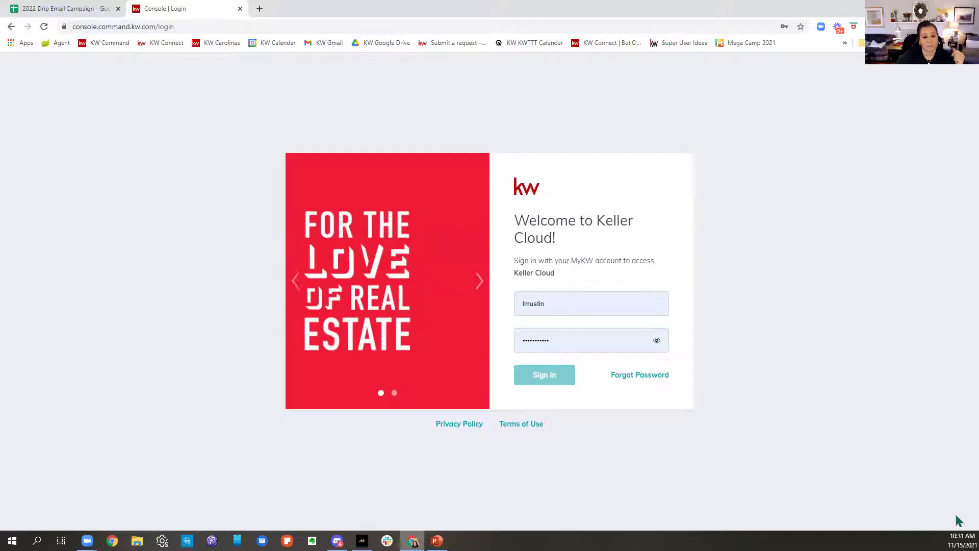
pyautogui.doubleClick(658, 301)
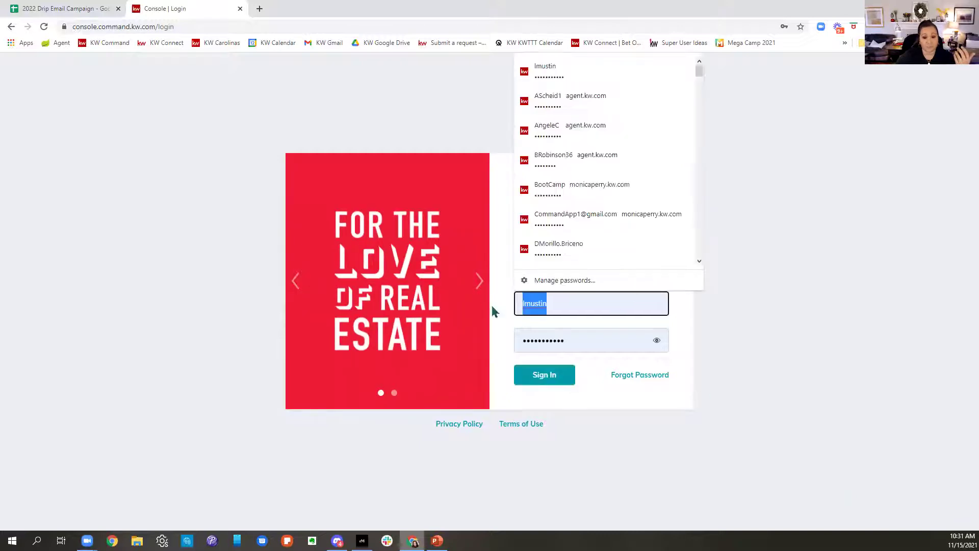
pyautogui.write('mp')
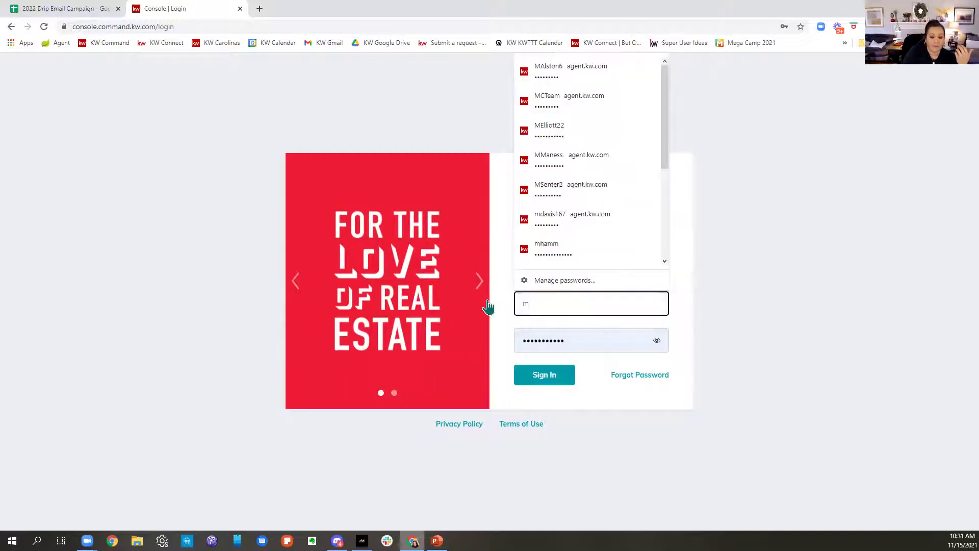
pyautogui.click(560, 330)
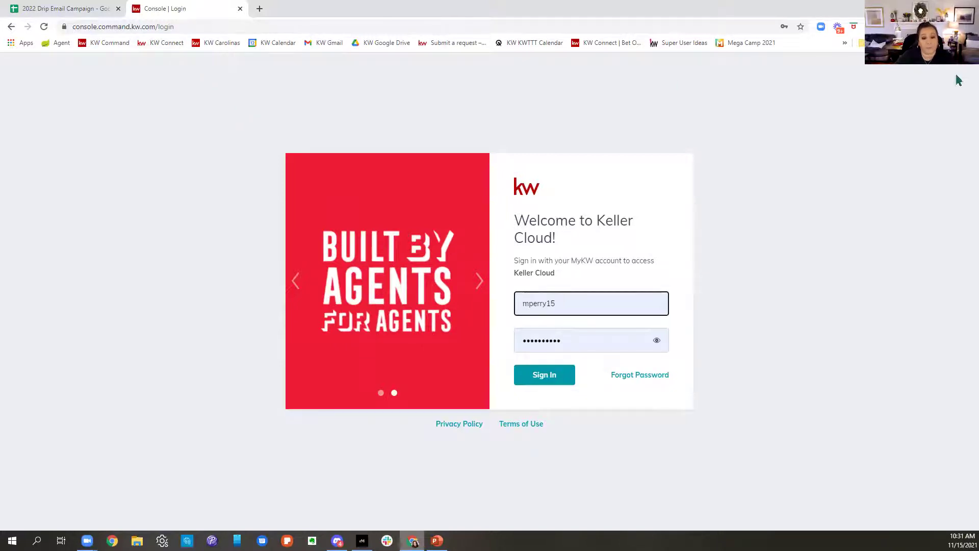
# Step: Type agent.kw.com in the address bar, dismiss the suggestions, and sign in
pyautogui.click(236, 27)
pyautogui.write('ag')
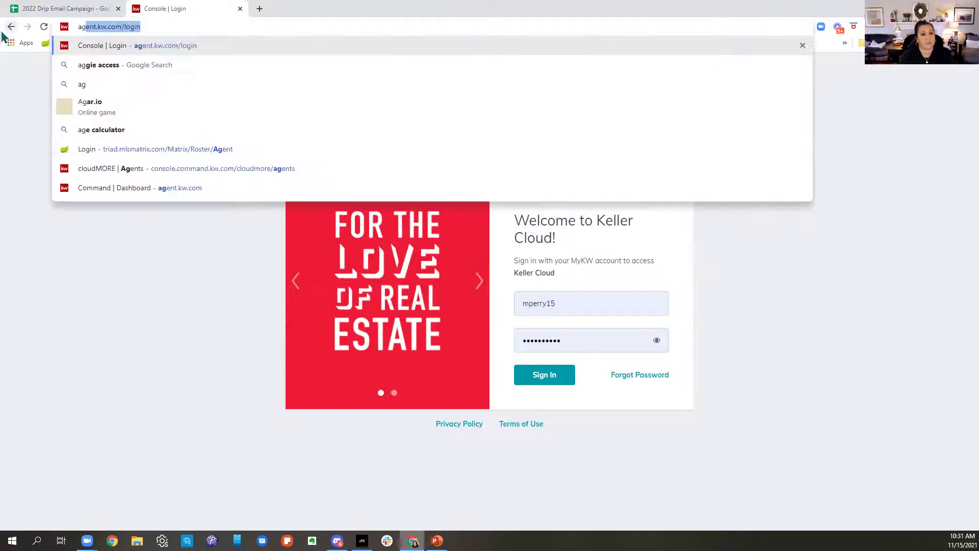
pyautogui.write('ent.kw.com')
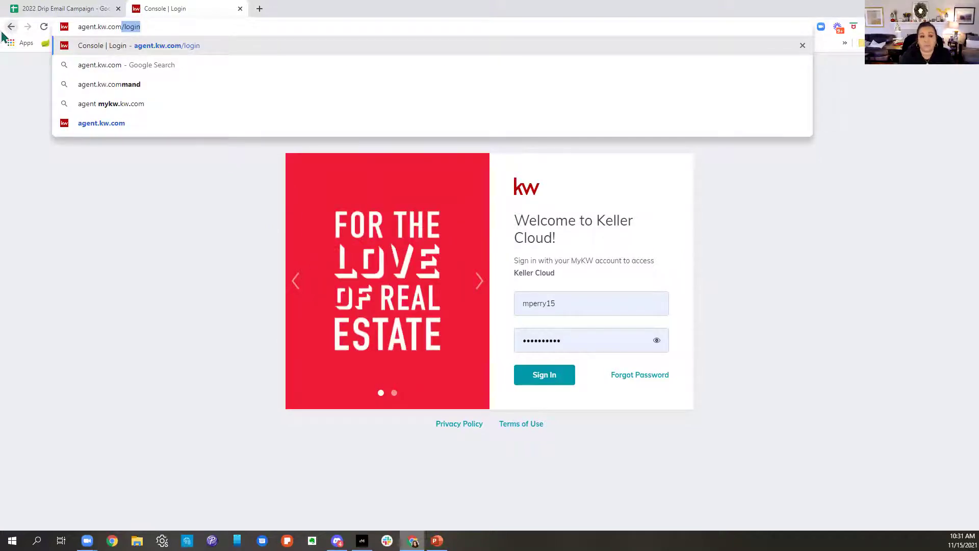
pyautogui.click(211, 262)
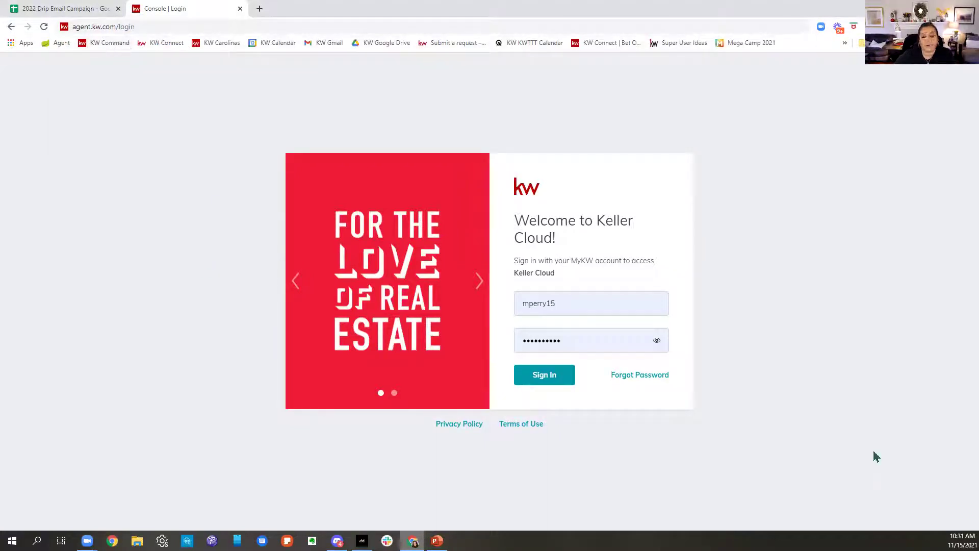
pyautogui.click(552, 387)
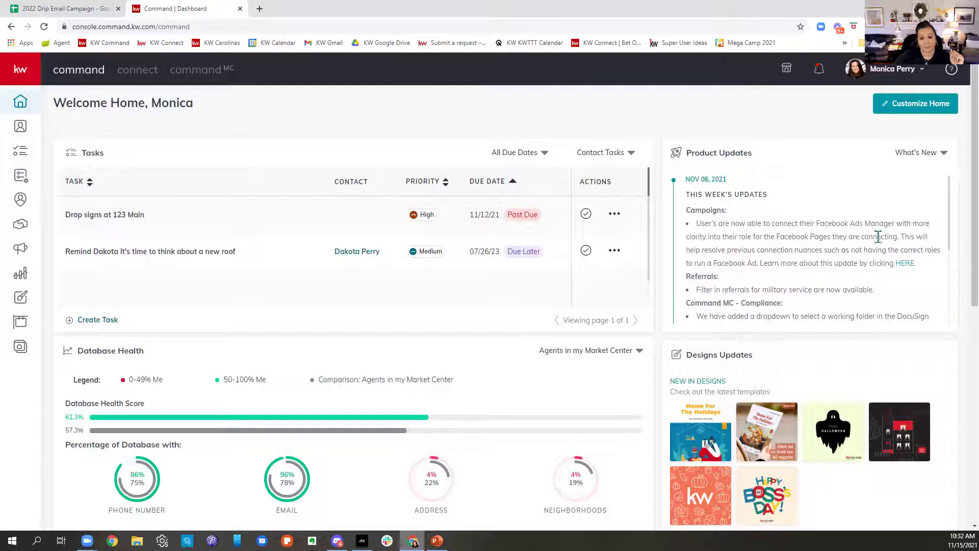
# Step: Scroll down the dashboard past Product Updates to Database Health (61.3%) and the goals
pyautogui.scroll(-2, 879, 237)
pyautogui.moveTo(788, 424)
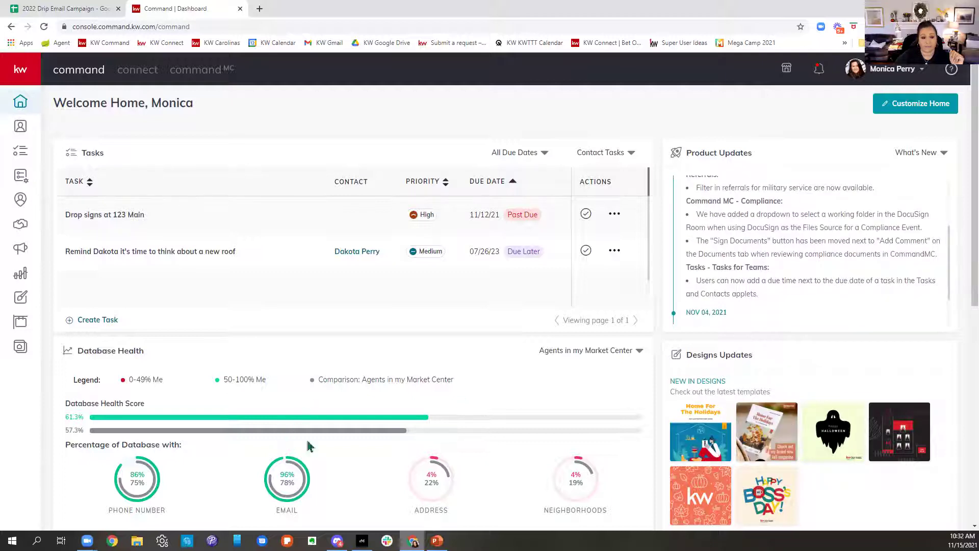
pyautogui.scroll(-2, 535, 420)
pyautogui.scroll(-1, 536, 420)
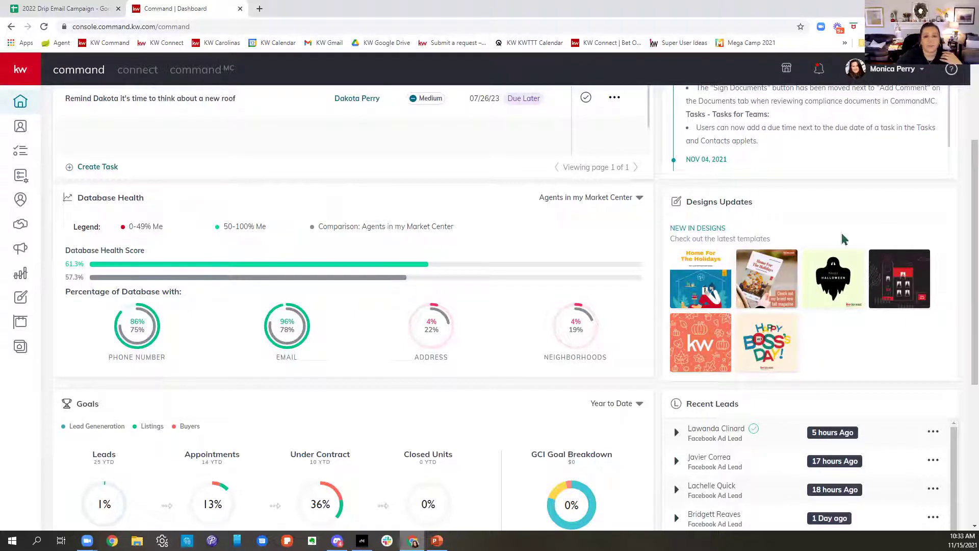
pyautogui.click(558, 201)
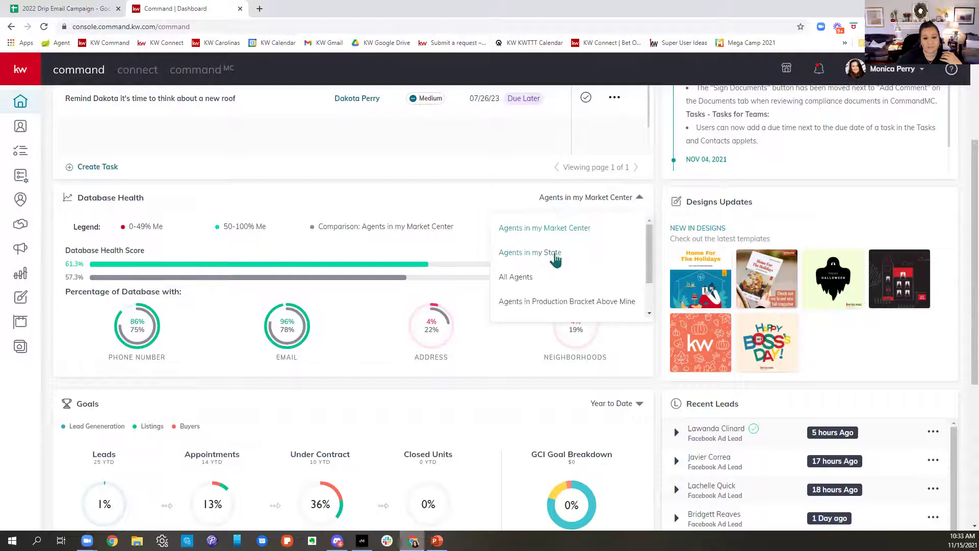
pyautogui.scroll(-1, 550, 283)
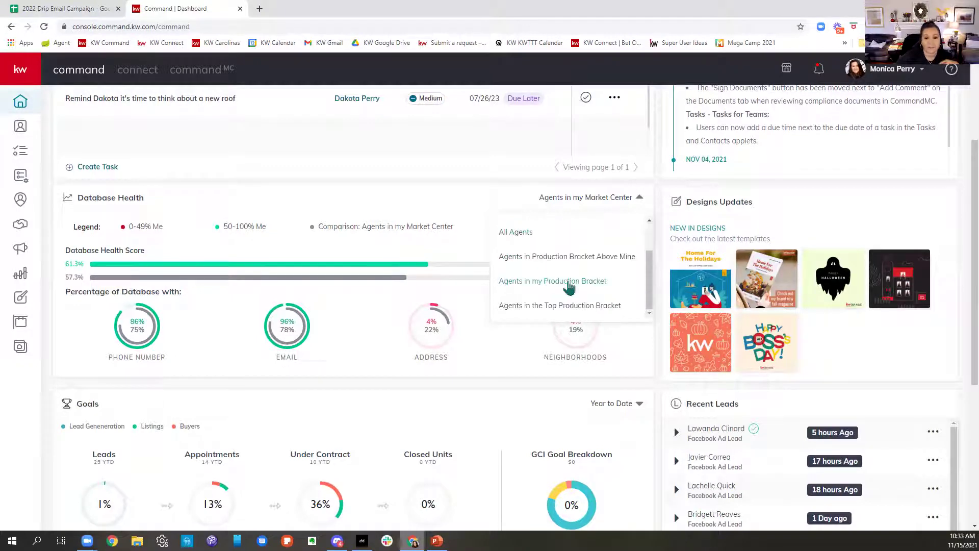
pyautogui.click(427, 248)
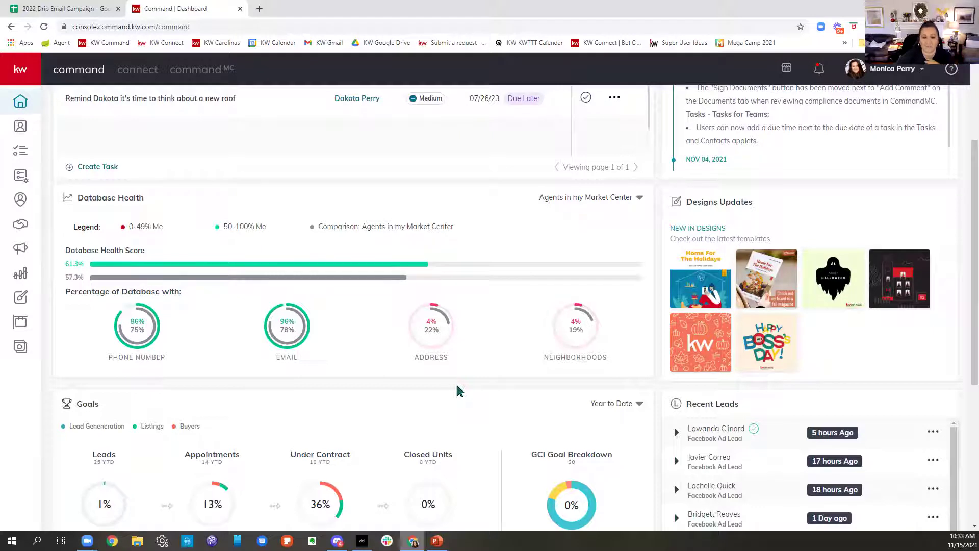
pyautogui.scroll(-3, 808, 311)
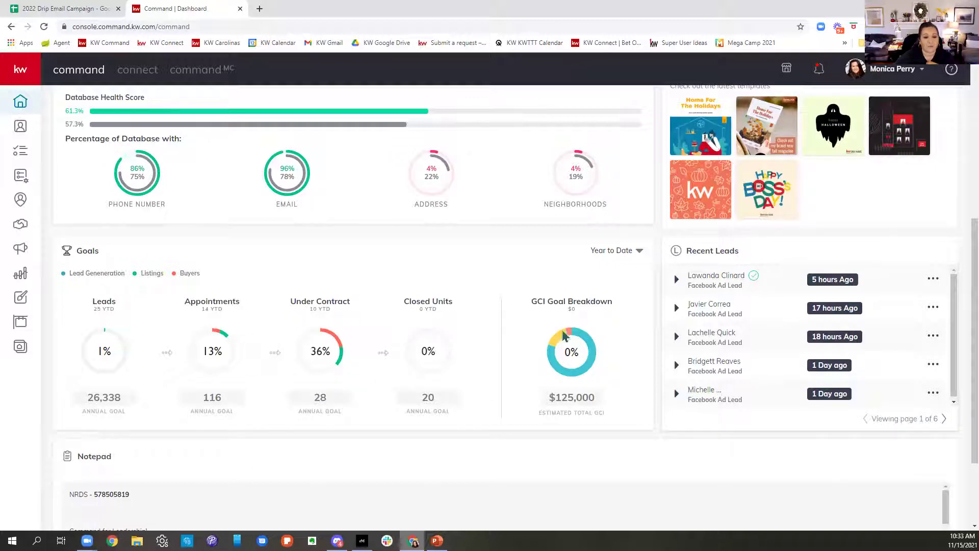
pyautogui.scroll(-2, 581, 380)
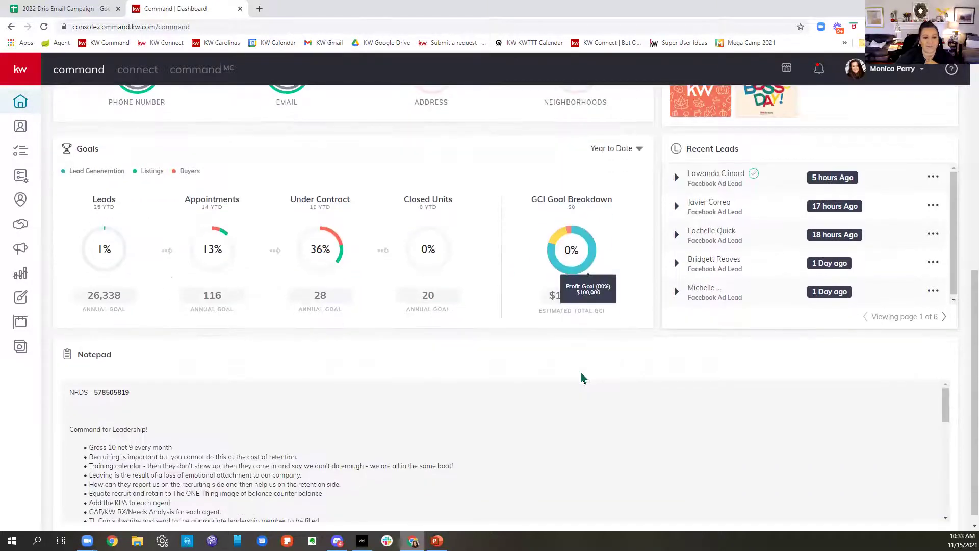
pyautogui.scroll(6, 667, 452)
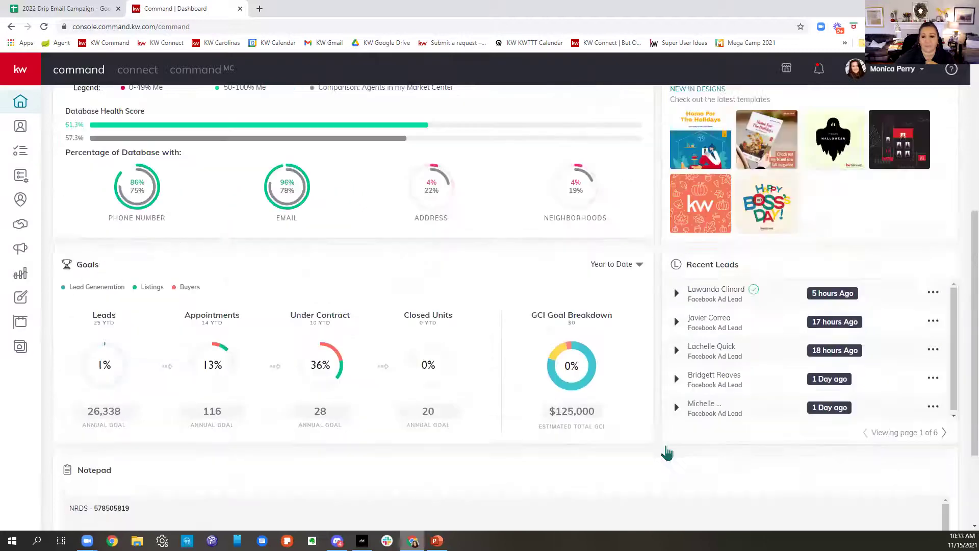
pyautogui.scroll(2, 676, 447)
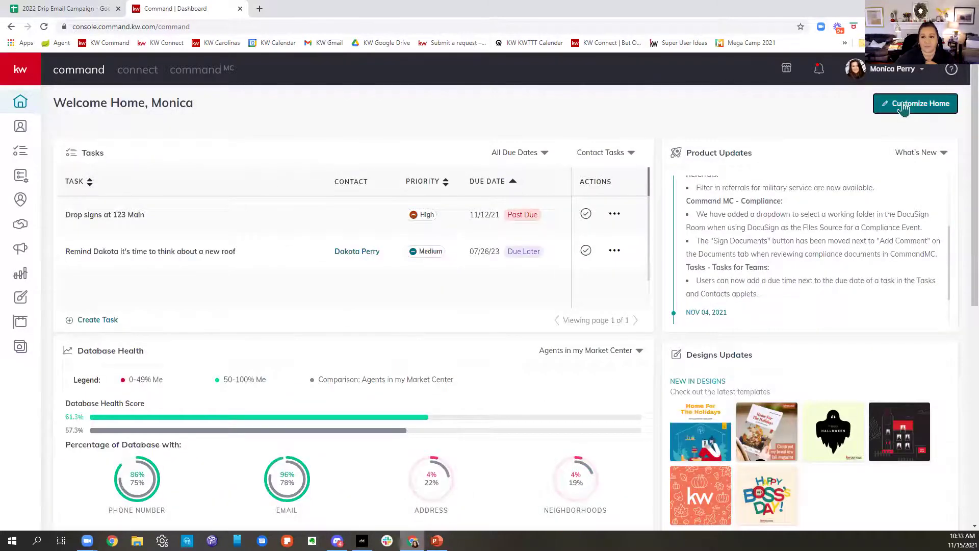
# Step: In Customize Home, deselect Notepad, drag Goals above Tasks, and apply the layout
pyautogui.click(903, 104)
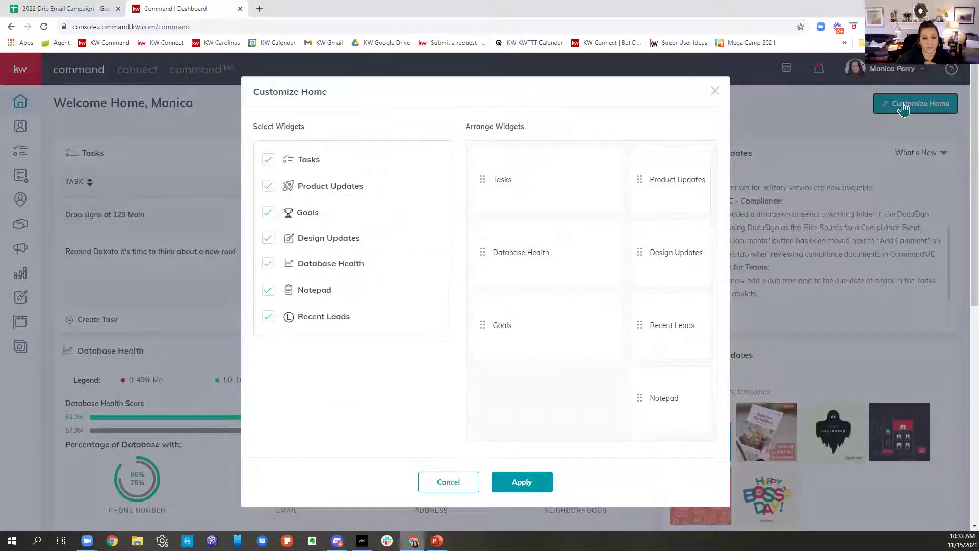
pyautogui.click(268, 290)
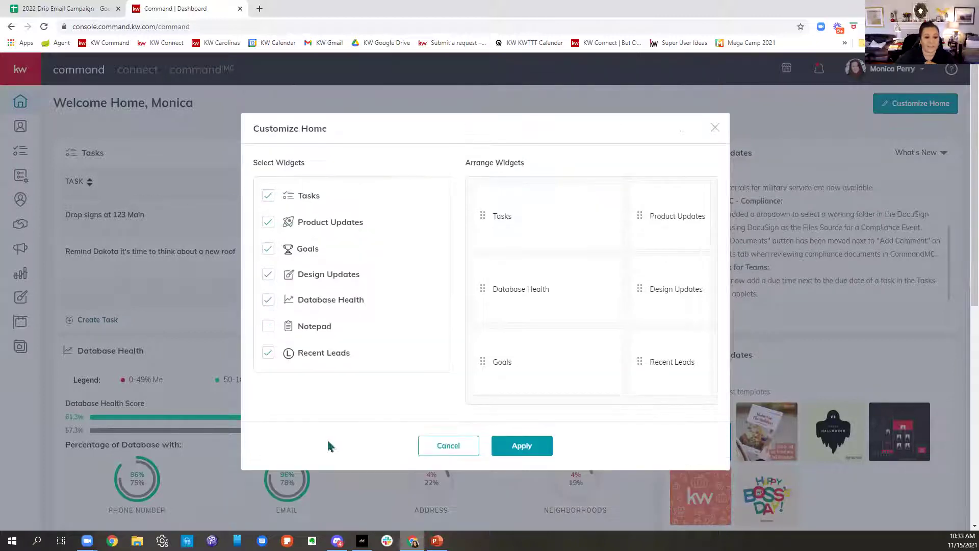
pyautogui.moveTo(525, 370); pyautogui.dragTo(527, 204)
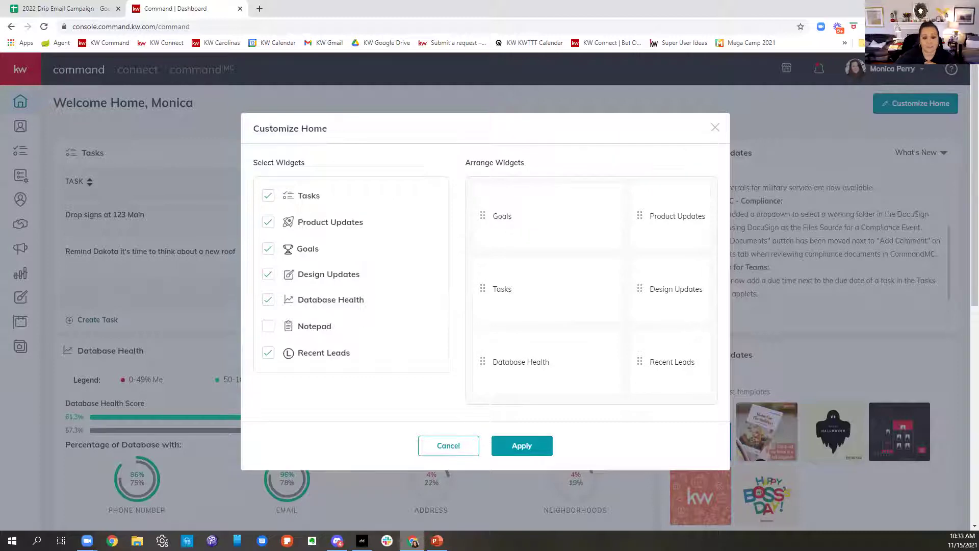
pyautogui.click(521, 447)
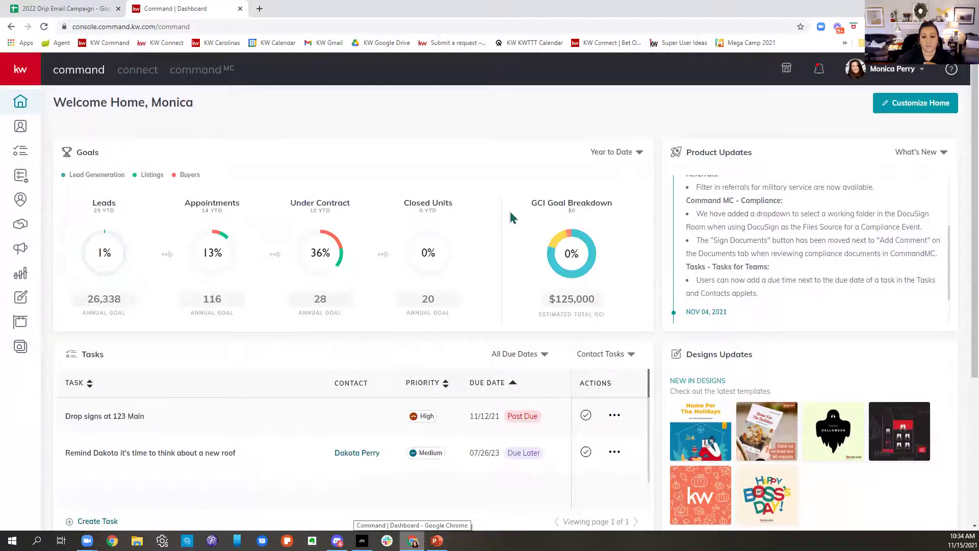
pyautogui.scroll(-4, 511, 217)
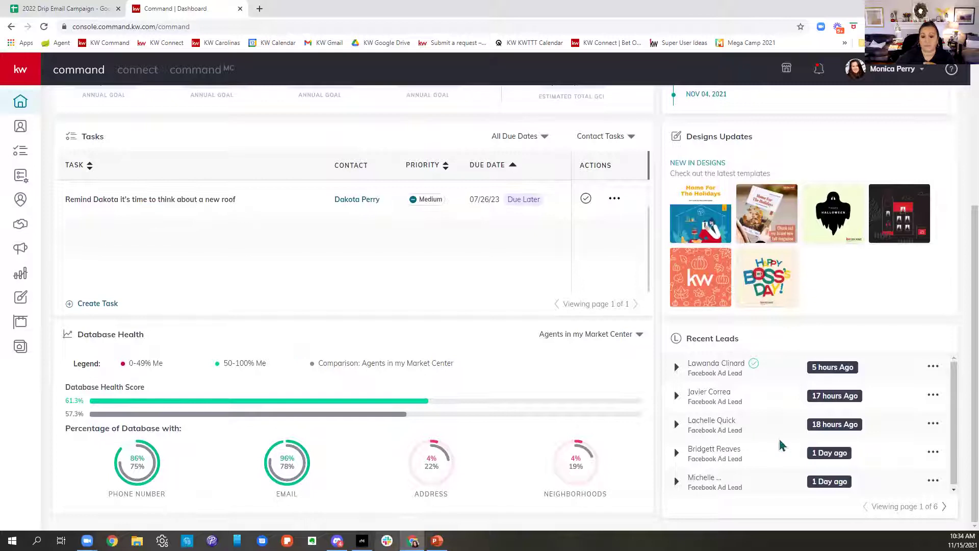
pyautogui.scroll(4, 780, 446)
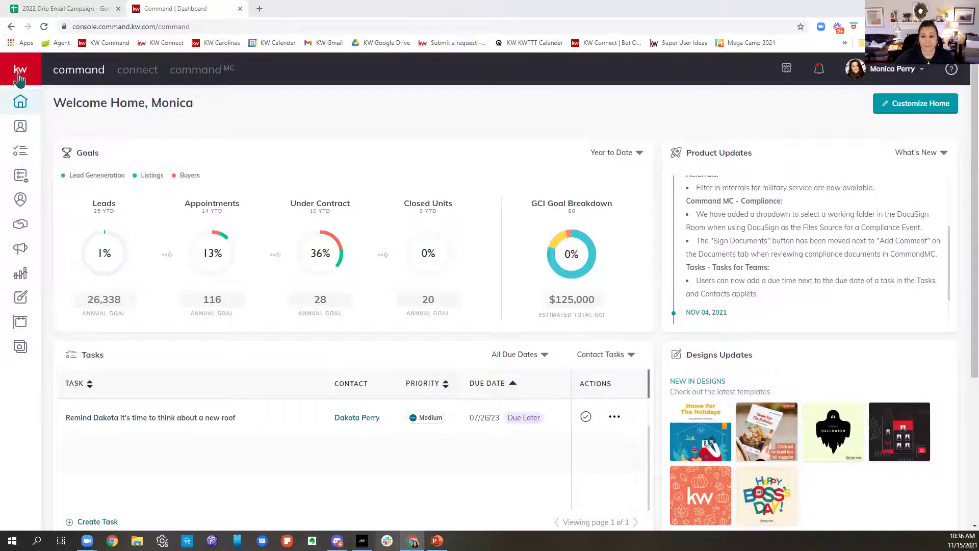
# Step: Expand the left sidebar via the KW logo to show section labels
pyautogui.click(19, 77)
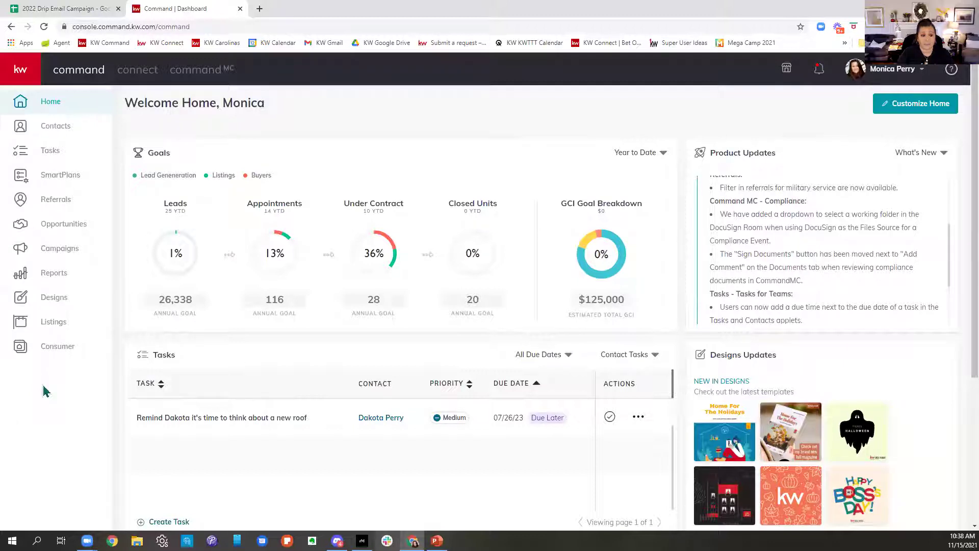
# Step: Load kwtriadtech.com in a new tab to show the Boot Camp schedule deck
pyautogui.click(260, 9)
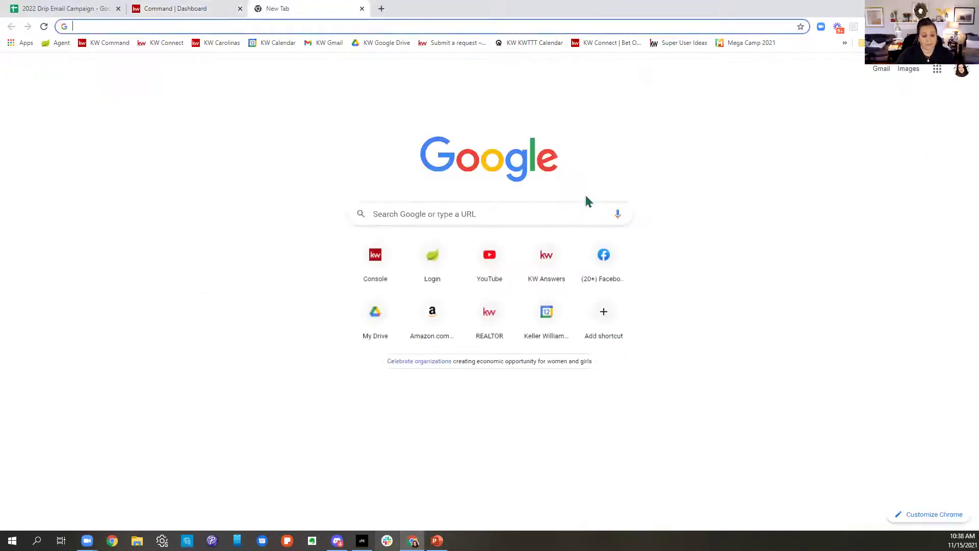
pyautogui.write('kwtriadtech.com')
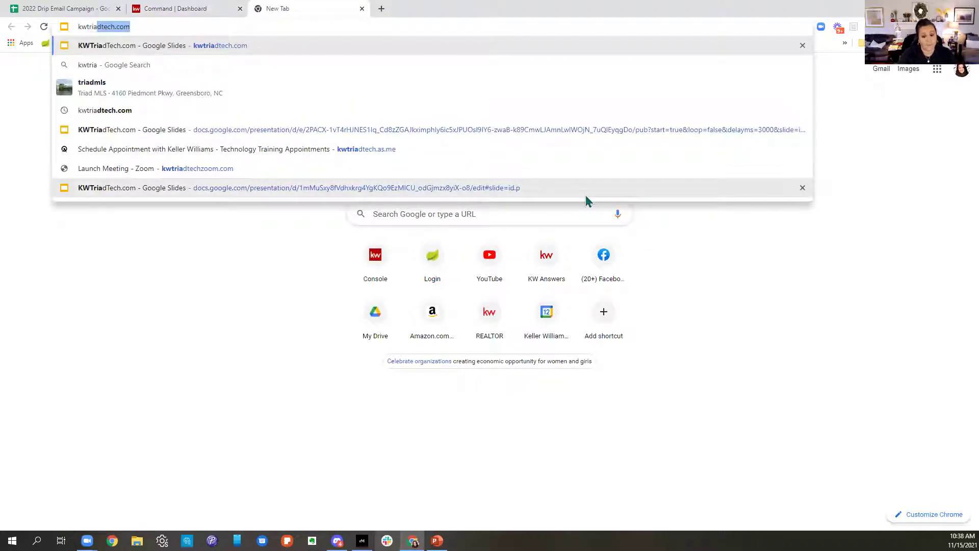
pyautogui.press('Return')
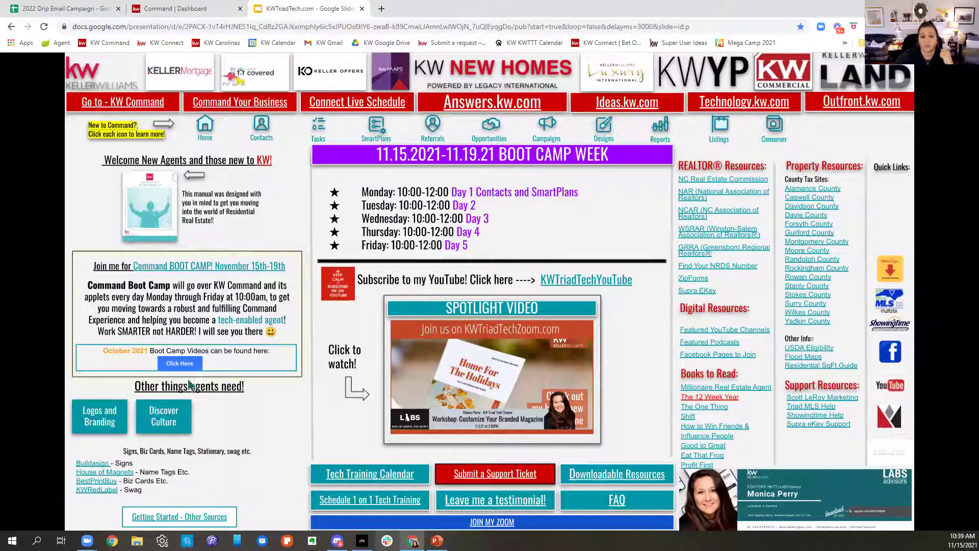
# Step: Open the October 2021 Boot Camp Videos playlist, then switch back to the KWTriadTech.com tab
pyautogui.click(180, 364)
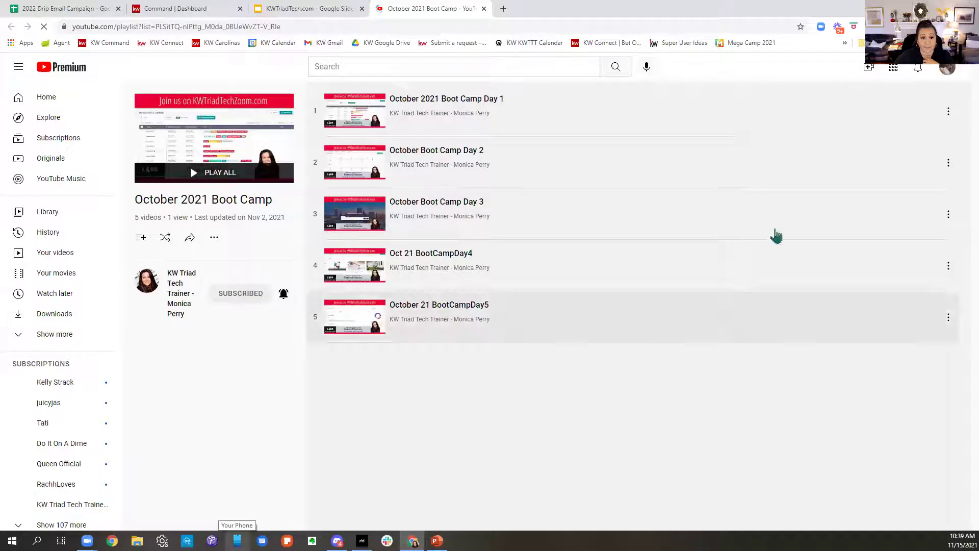
pyautogui.click(322, 15)
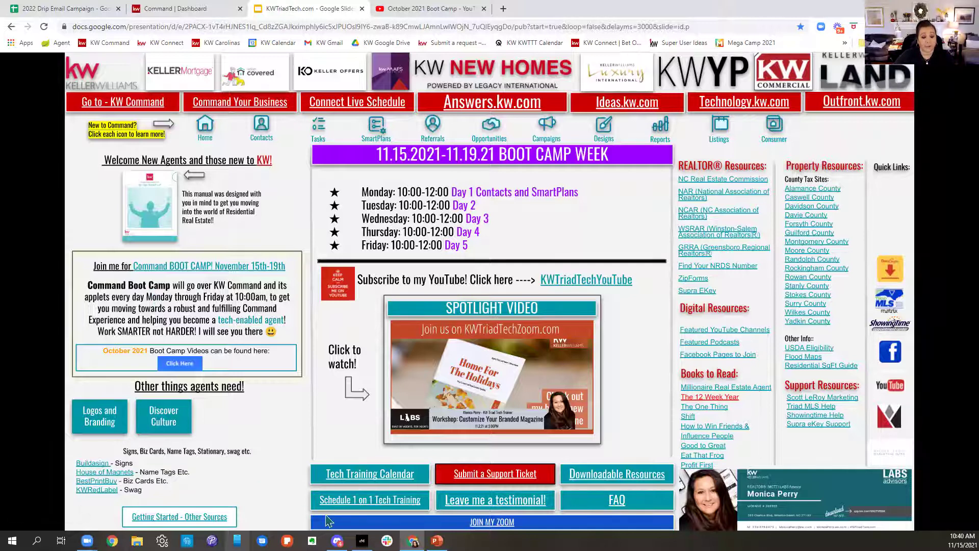
# Step: Open the Tech Training Calendar and review Boot Camp Day 2's details and share options
pyautogui.click(392, 479)
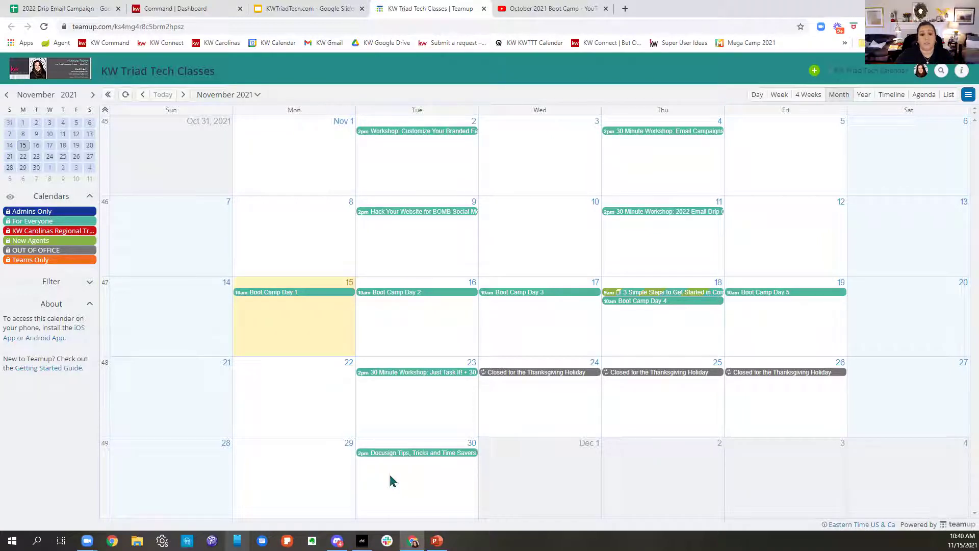
pyautogui.click(445, 300)
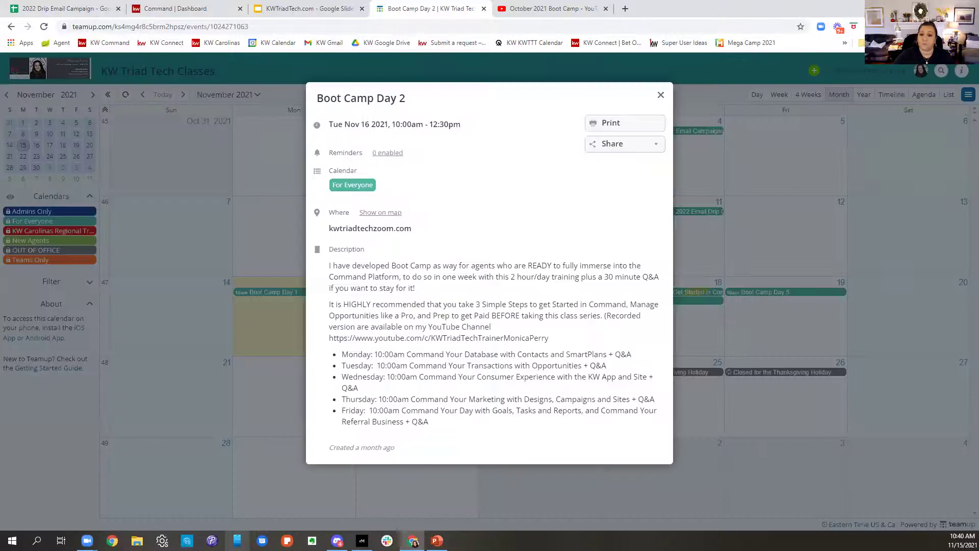
pyautogui.click(616, 146)
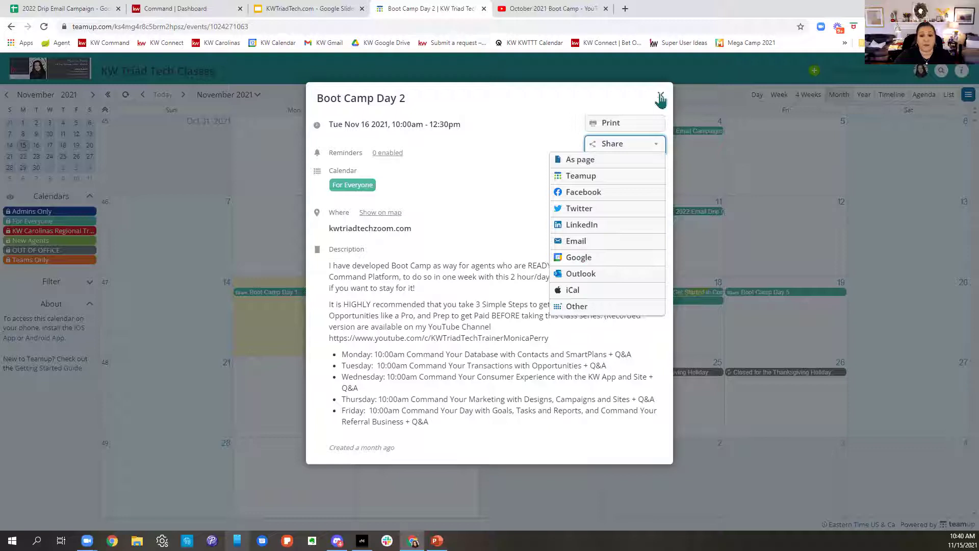
pyautogui.click(661, 97)
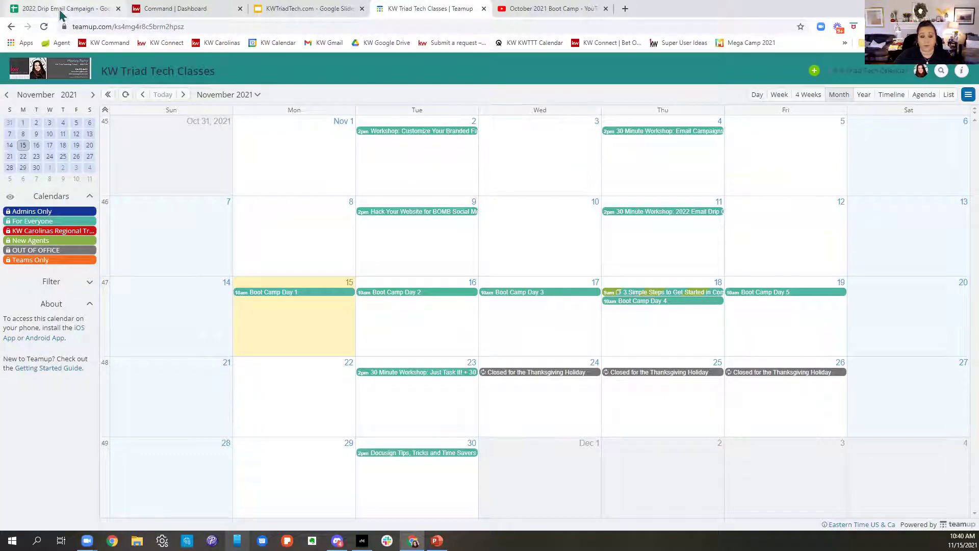
# Step: Switch back to the KWTriadTech.com tab showing the Monday–Friday 10:00–12:00 schedule
pyautogui.click(301, 10)
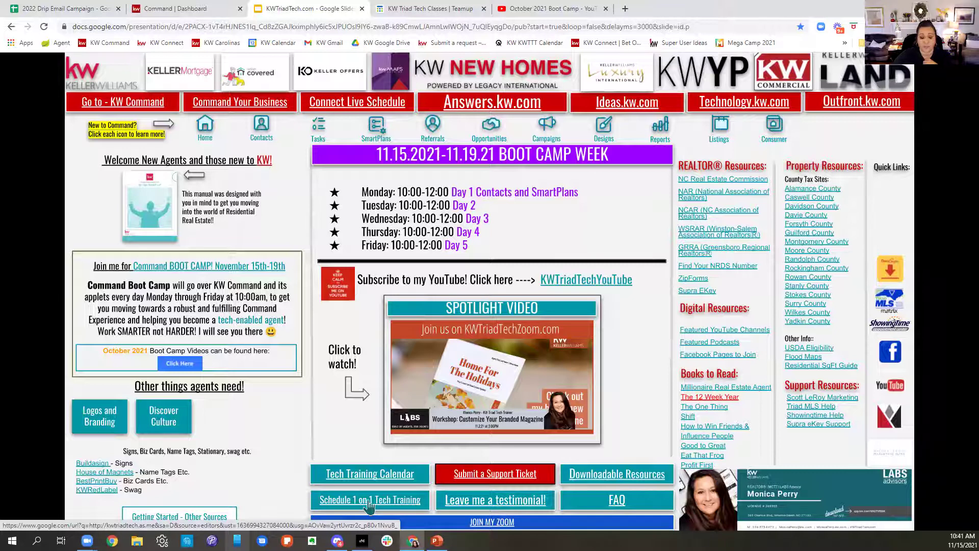
# Step: Open Schedule 1 on 1 Tech Training and show times for the 30-minute Zoom Call
pyautogui.click(368, 504)
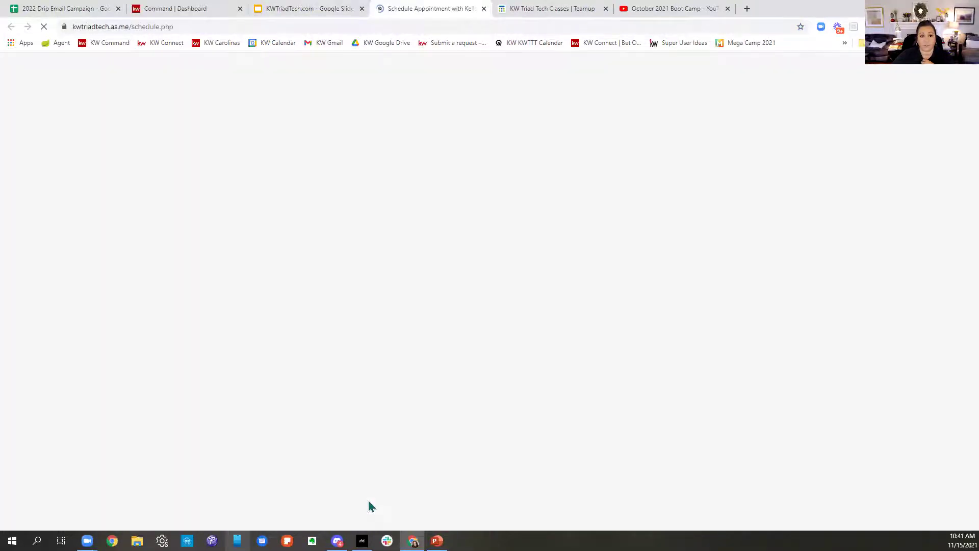
pyautogui.scroll(-5, 791, 387)
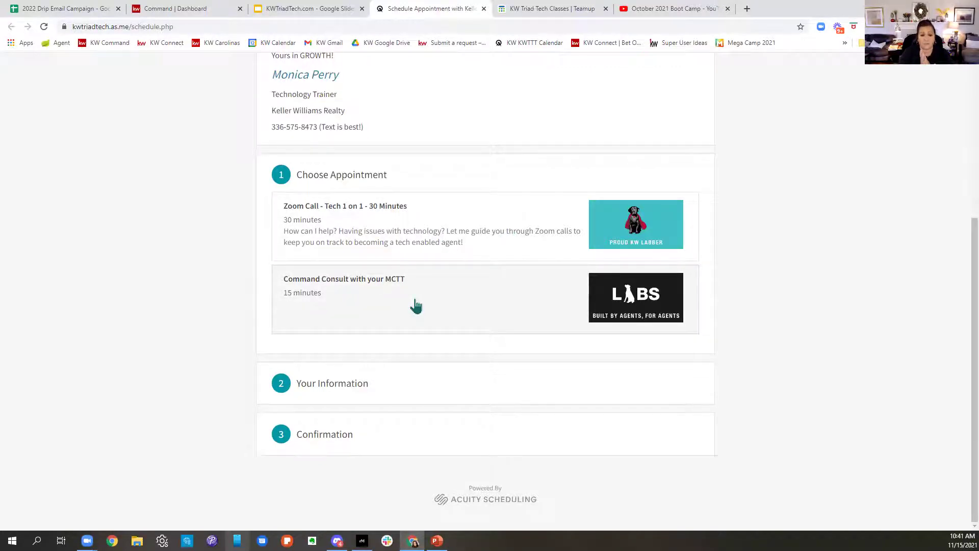
pyautogui.click(412, 252)
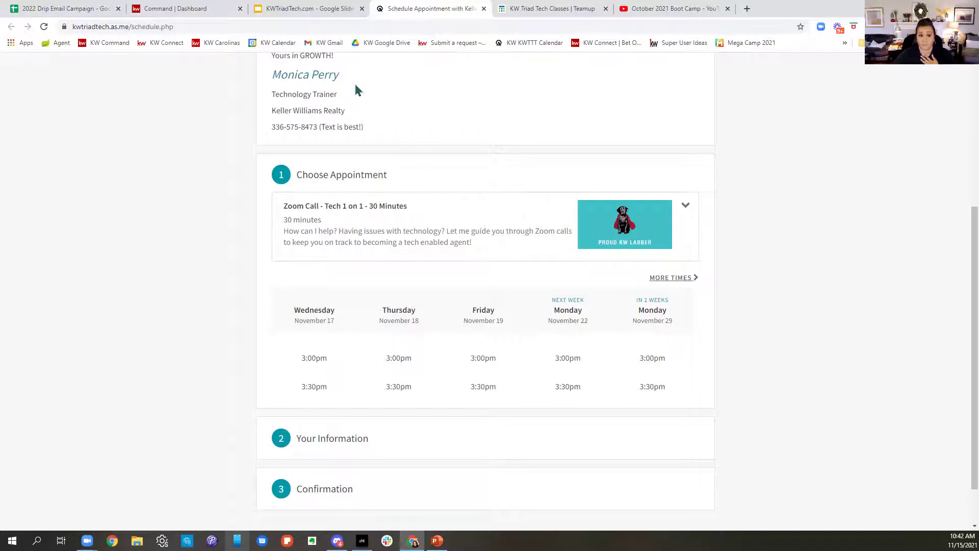
# Step: Open KW Answers from the KWTriadTech resource page and search the help articles for 'opportunity'
pyautogui.click(301, 10)
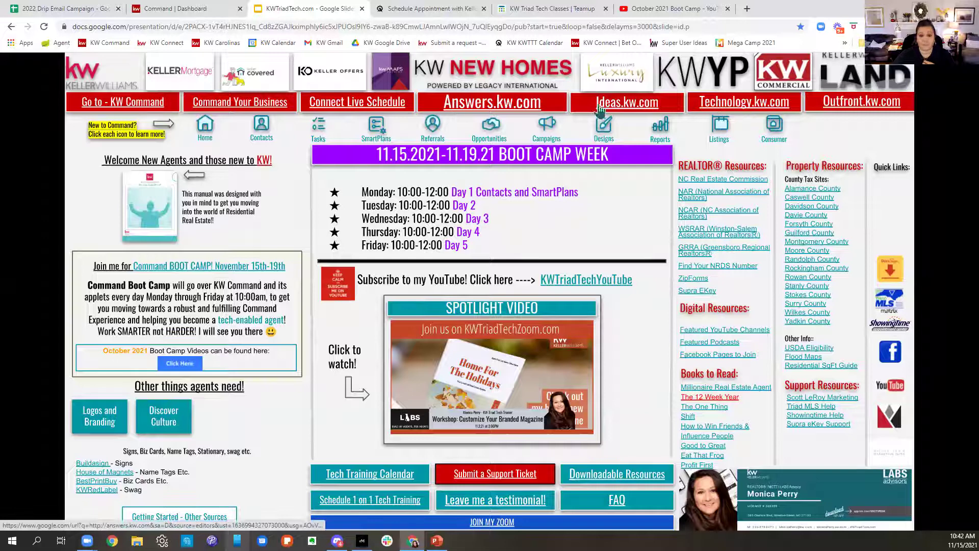
pyautogui.click(468, 111)
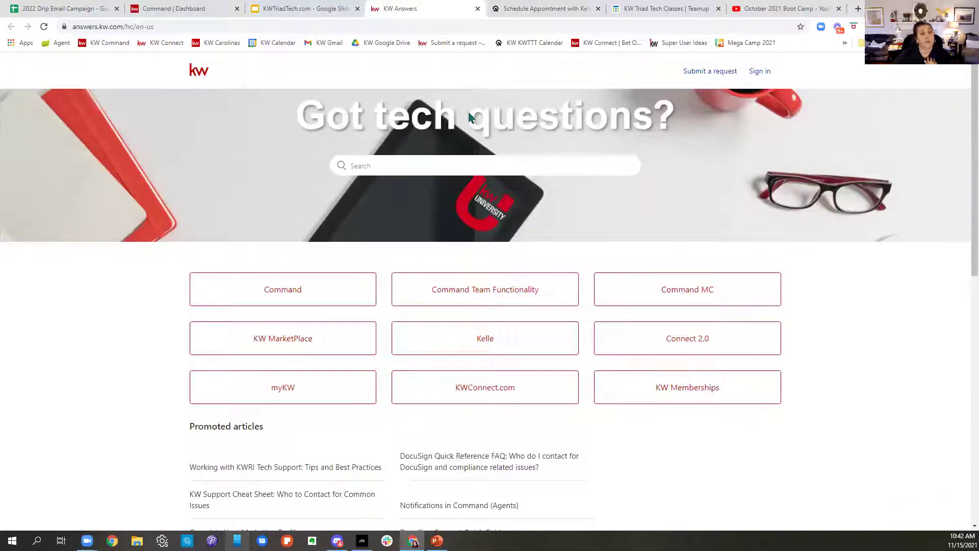
pyautogui.click(380, 166)
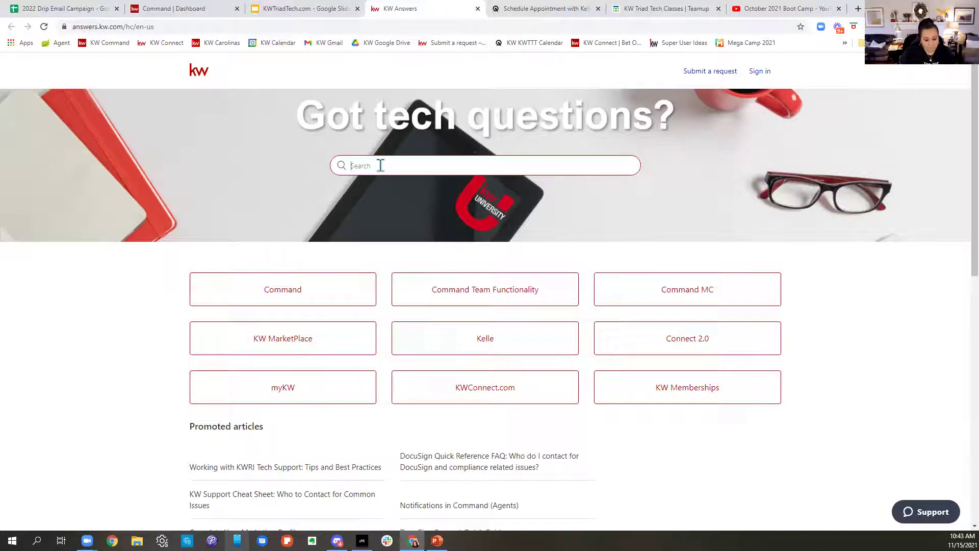
pyautogui.write('opportunity')
pyautogui.press('Return')
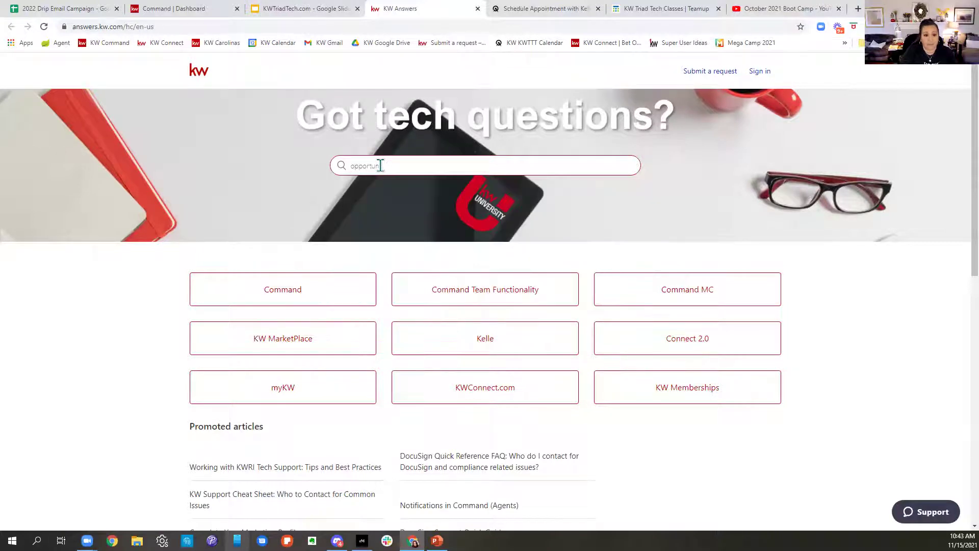
pyautogui.write('ity')
pyautogui.press('Return')
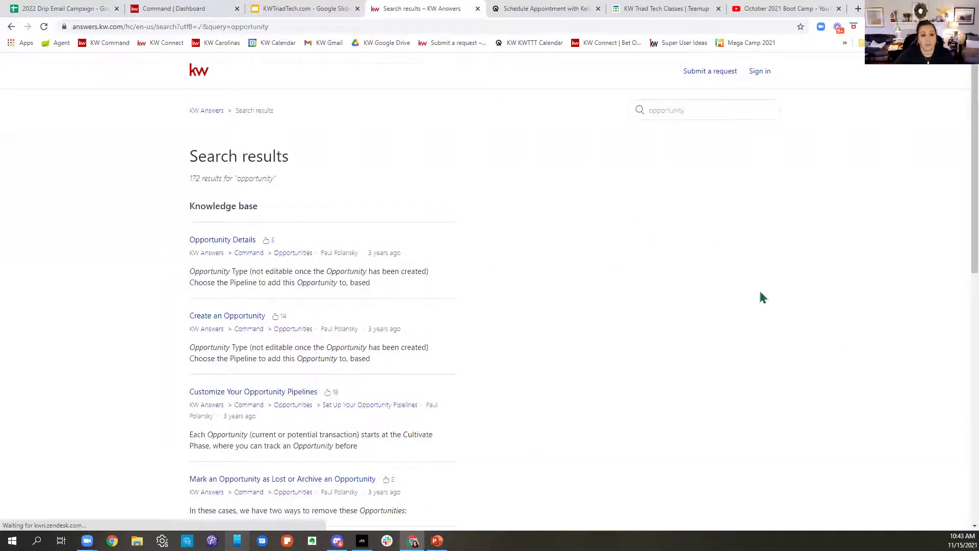
# Step: Browse the Opportunities article section, then go back to the KW Command dashboard
pyautogui.scroll(-2, 750, 295)
pyautogui.click(300, 152)
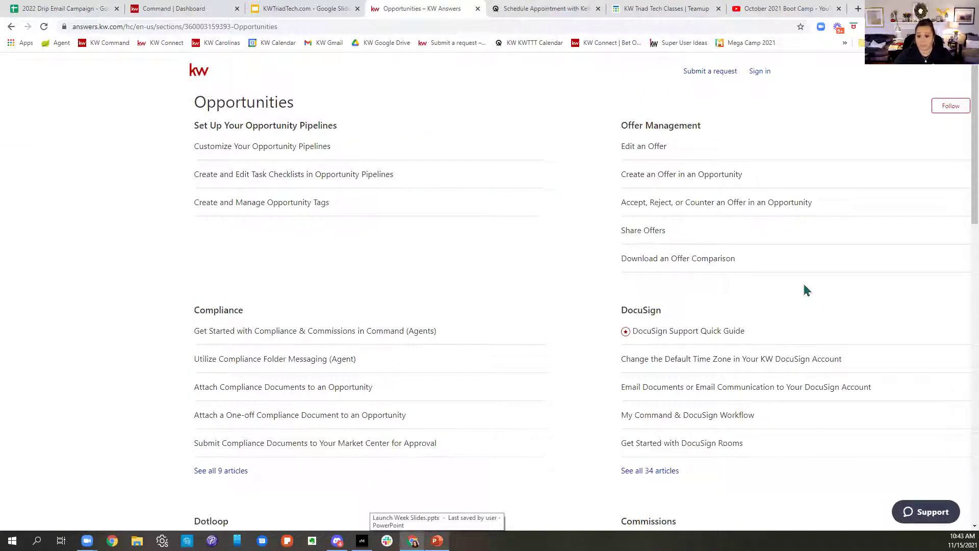
pyautogui.scroll(-2, 804, 286)
pyautogui.scroll(-2, 806, 290)
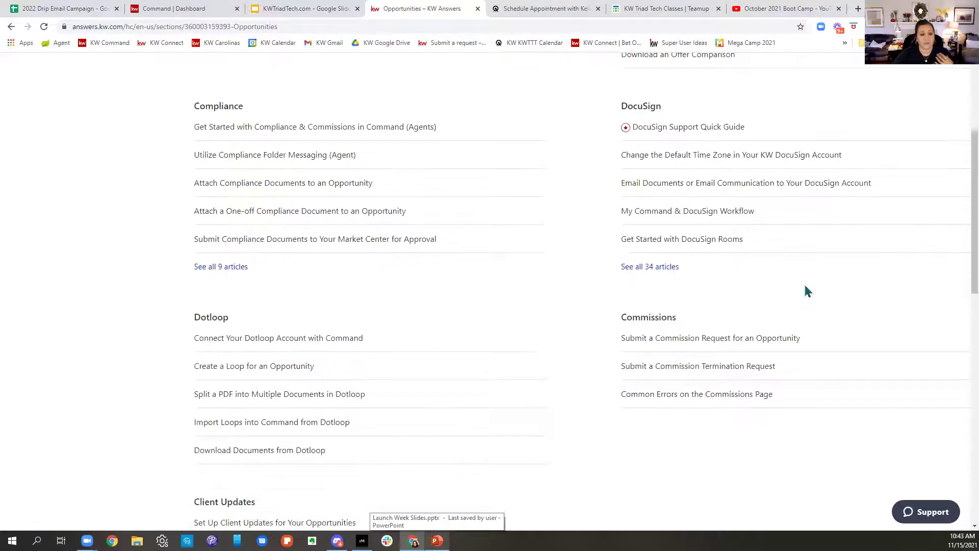
pyautogui.scroll(-3, 805, 289)
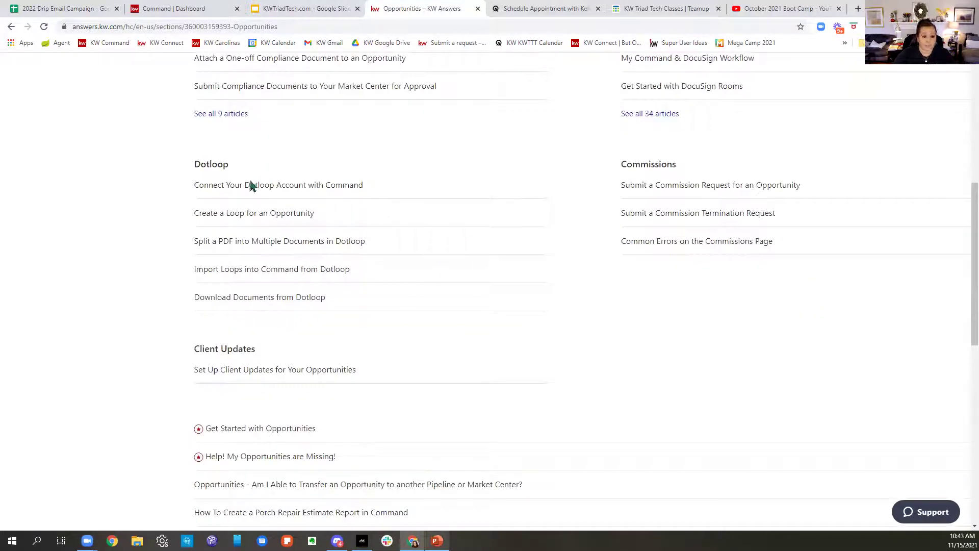
pyautogui.scroll(7, 638, 285)
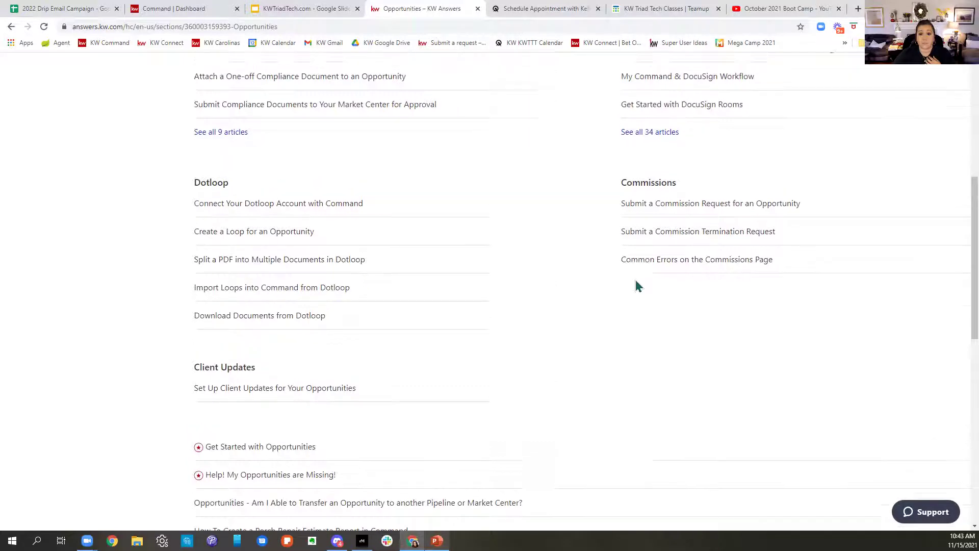
pyautogui.click(298, 11)
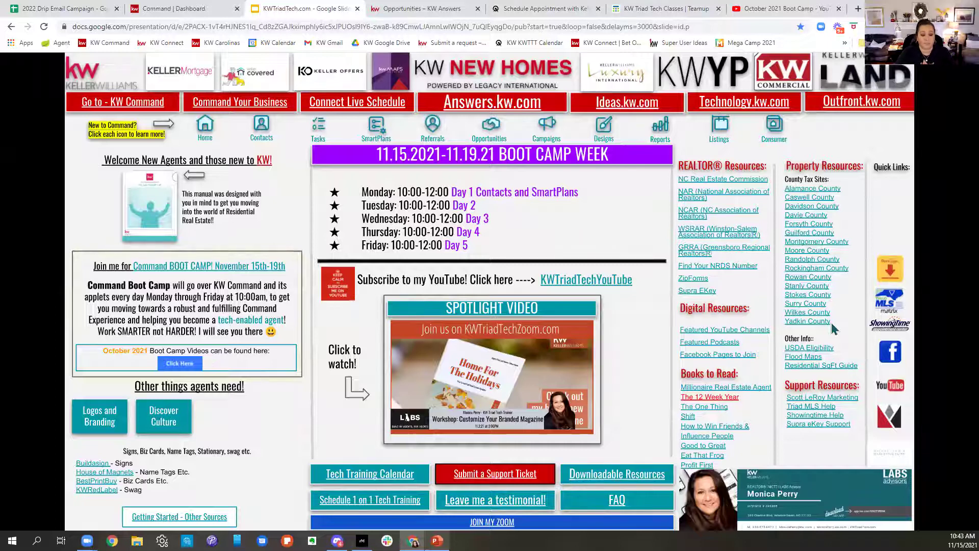
pyautogui.click(214, 15)
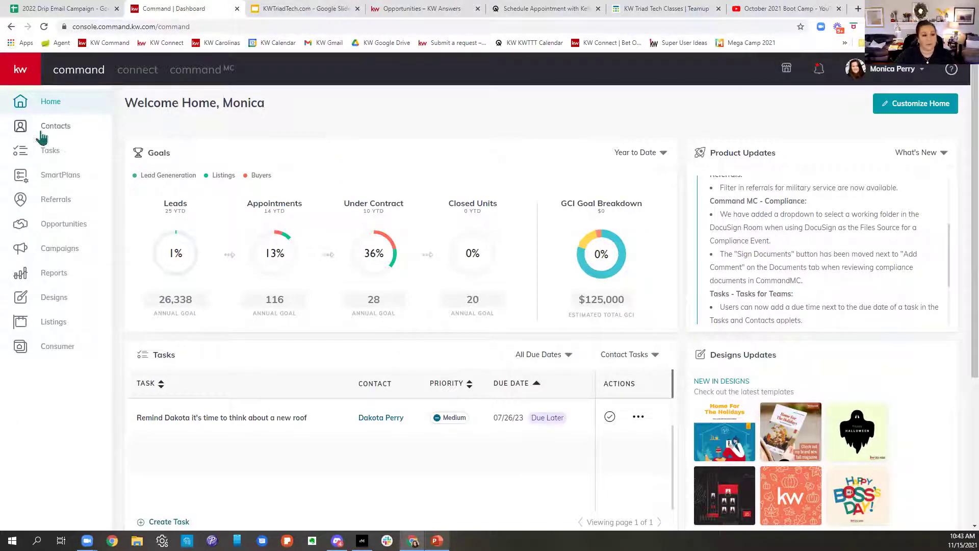
# Step: Open Contacts from the sidebar, showing 1–50 of 1286 contacts
pyautogui.click(55, 125)
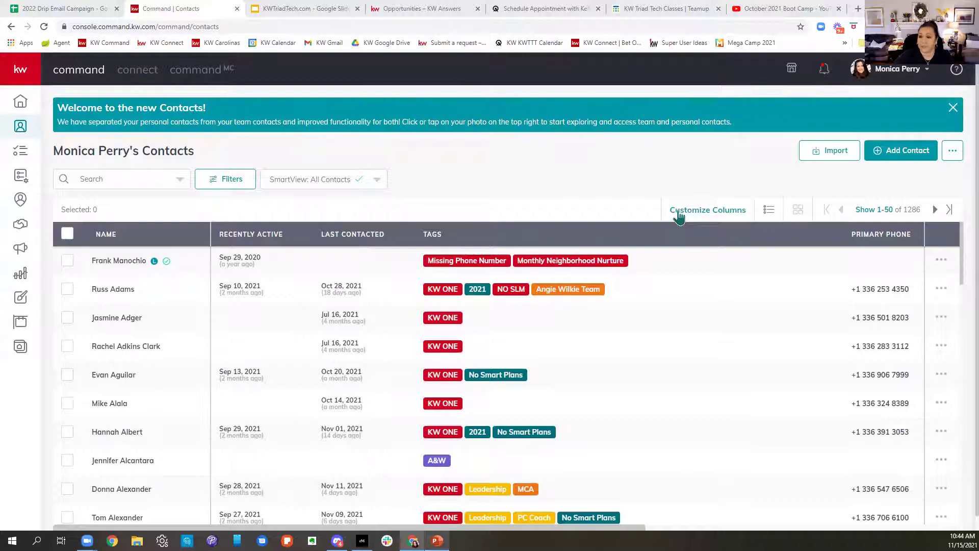
pyautogui.click(882, 79)
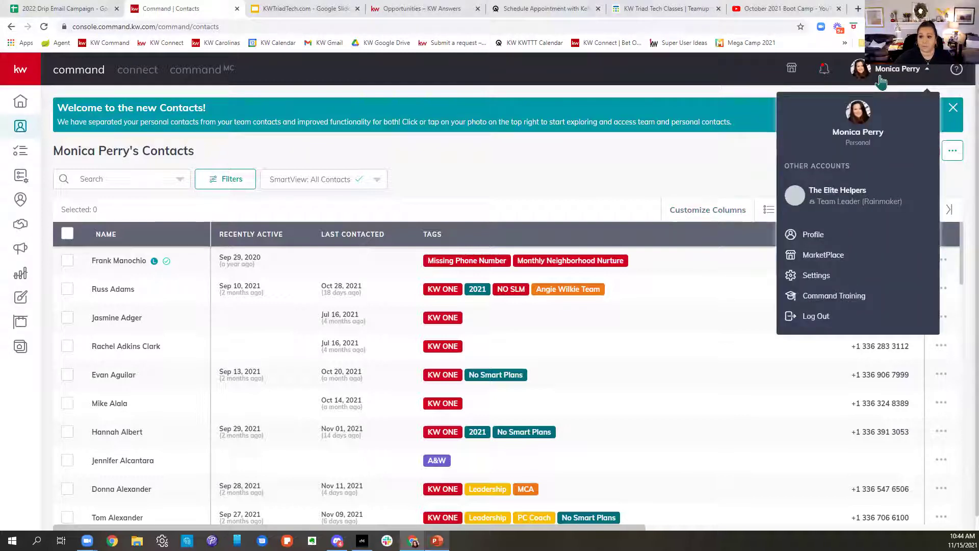
pyautogui.moveTo(831, 128); pyautogui.dragTo(884, 157)
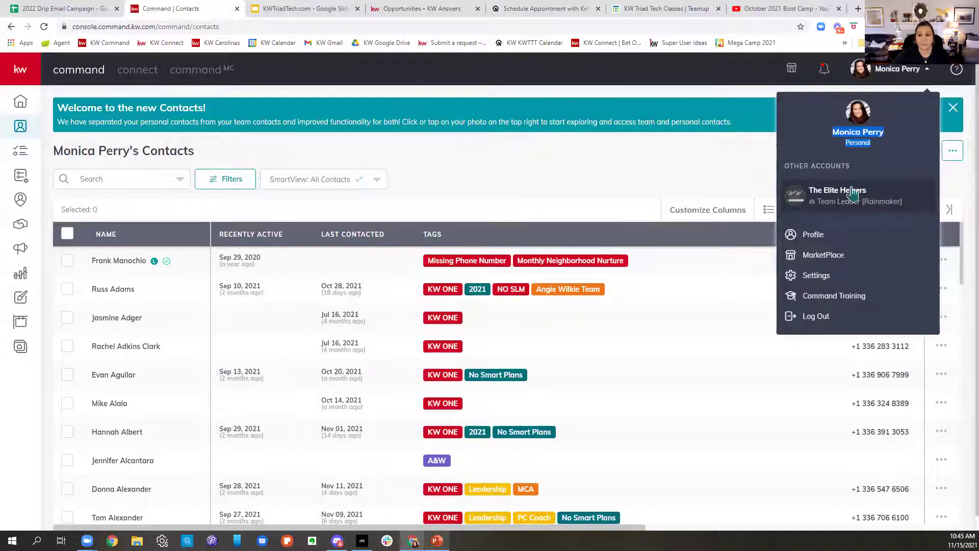
pyautogui.click(853, 193)
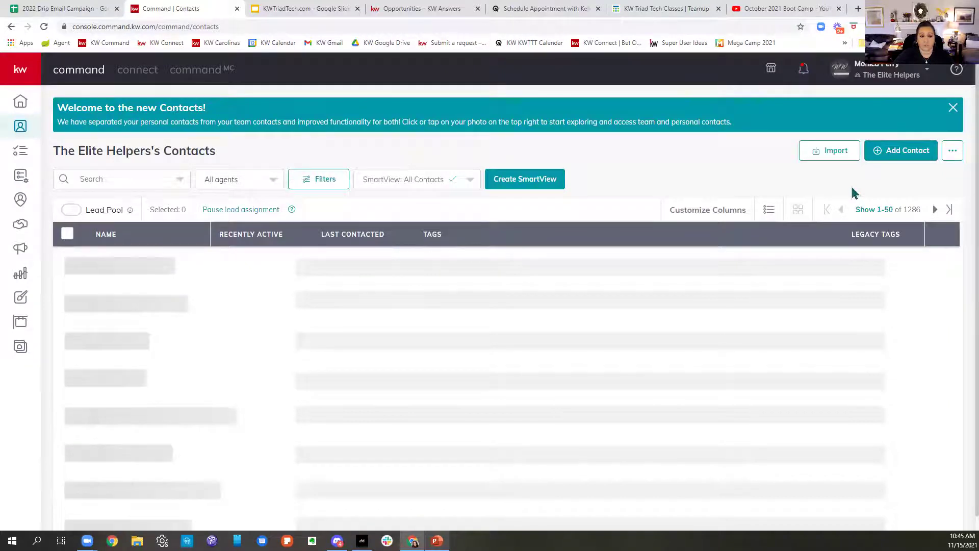
pyautogui.click(872, 71)
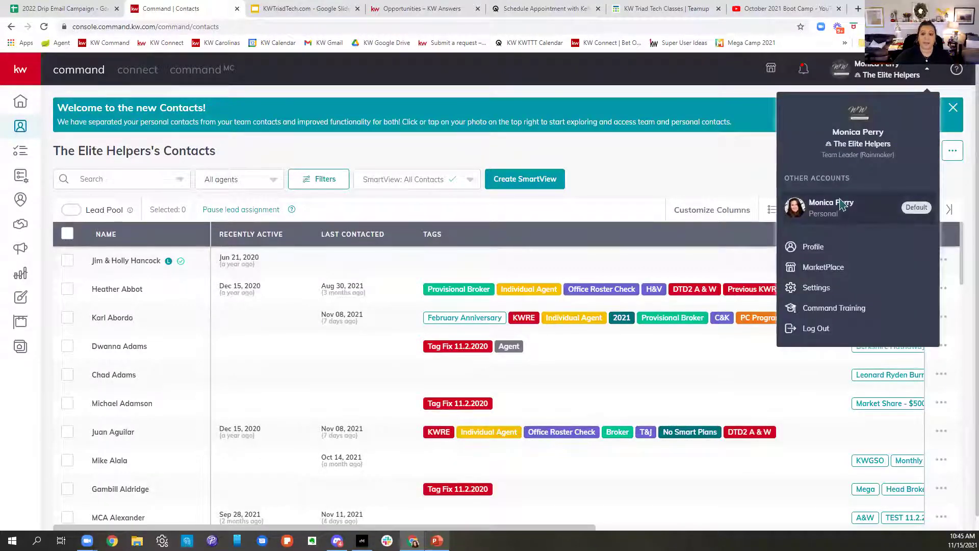
pyautogui.click(836, 211)
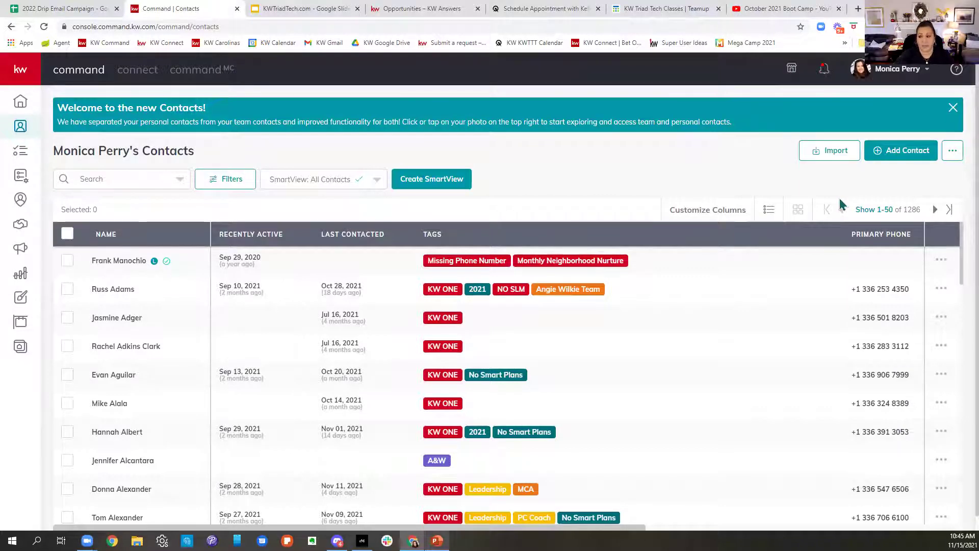
# Step: Dismiss the Welcome banner, briefly open and close Add Contact, then log out from the profile menu
pyautogui.click(953, 108)
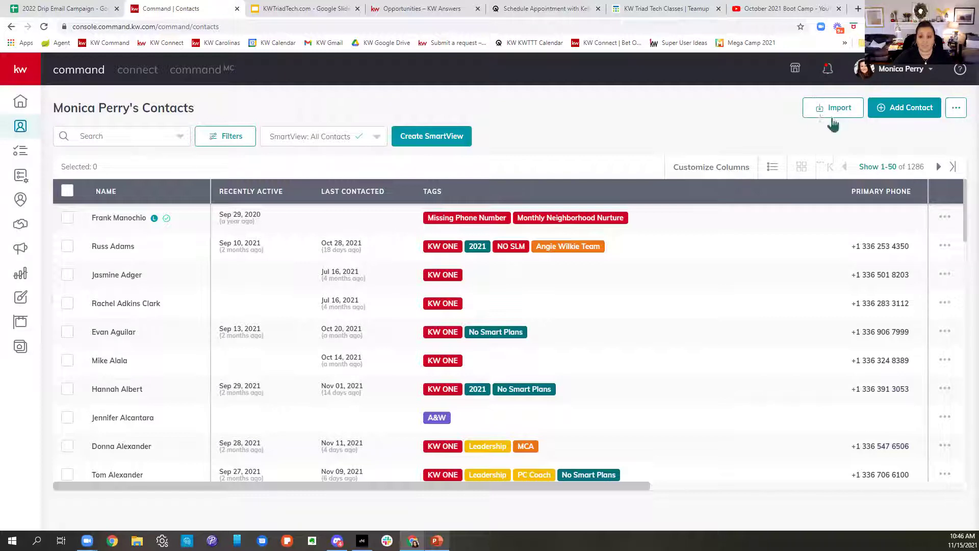
pyautogui.click(901, 109)
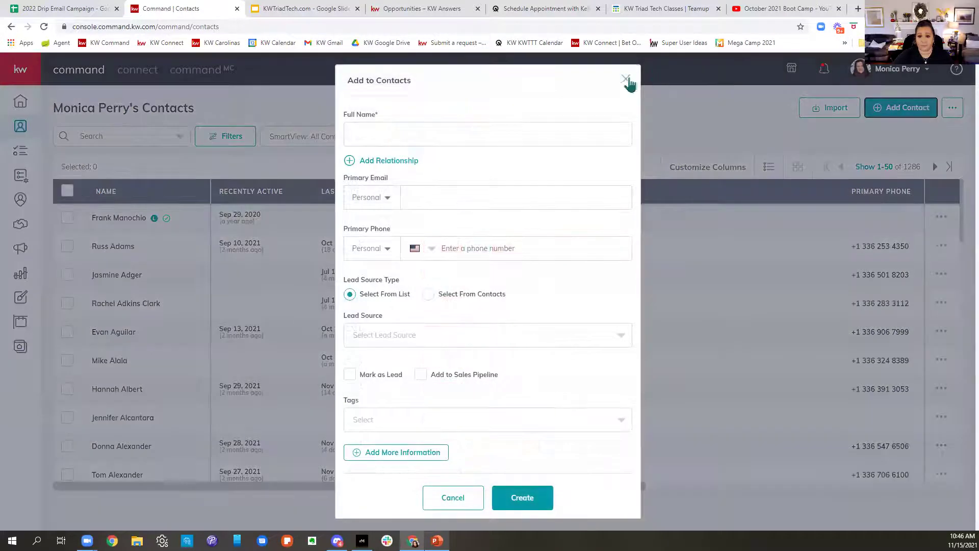
pyautogui.click(626, 79)
pyautogui.click(897, 69)
pyautogui.click(816, 316)
# Step: Replace the username with the saved administrative assistant login from autofill and sign in
pyautogui.click(627, 305)
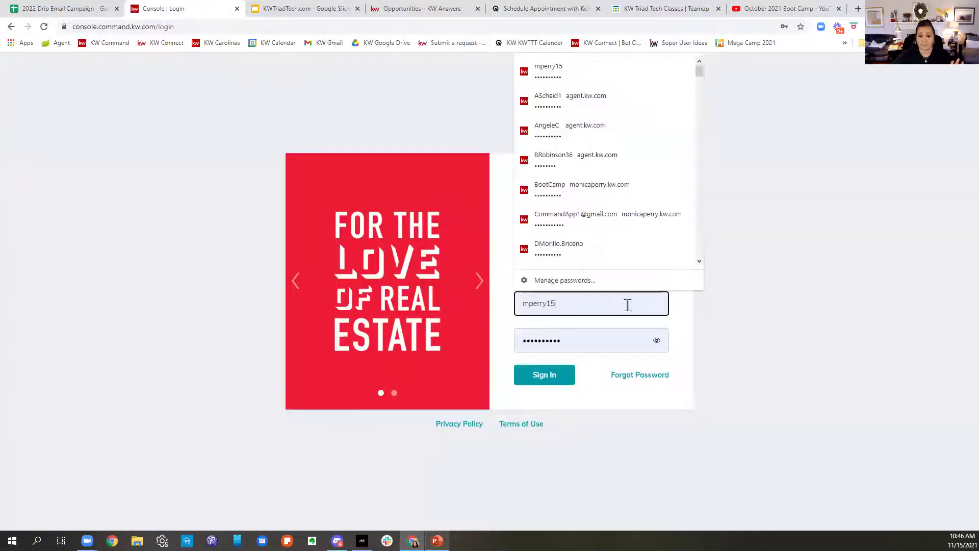
pyautogui.moveTo(627, 304); pyautogui.dragTo(504, 311)
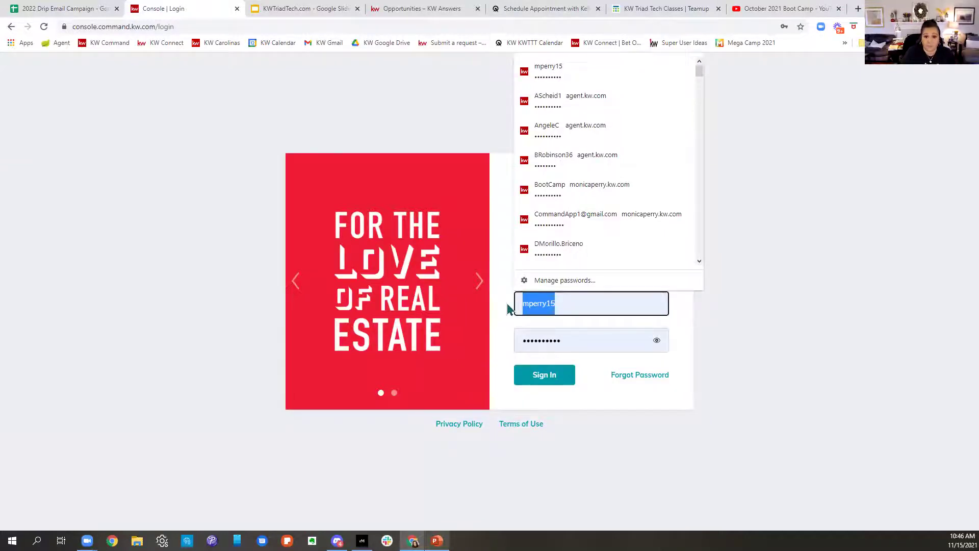
pyautogui.write('ehelper')
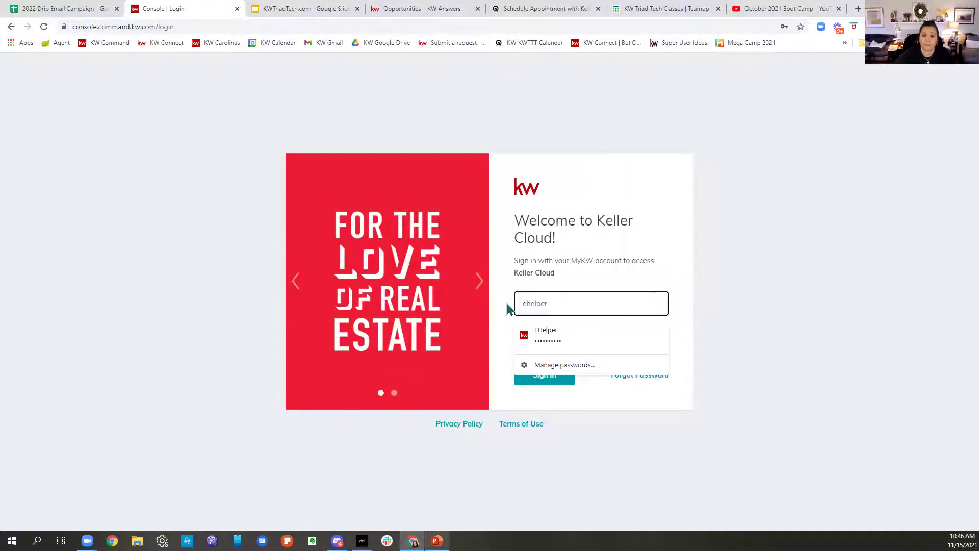
pyautogui.click(592, 344)
pyautogui.click(555, 382)
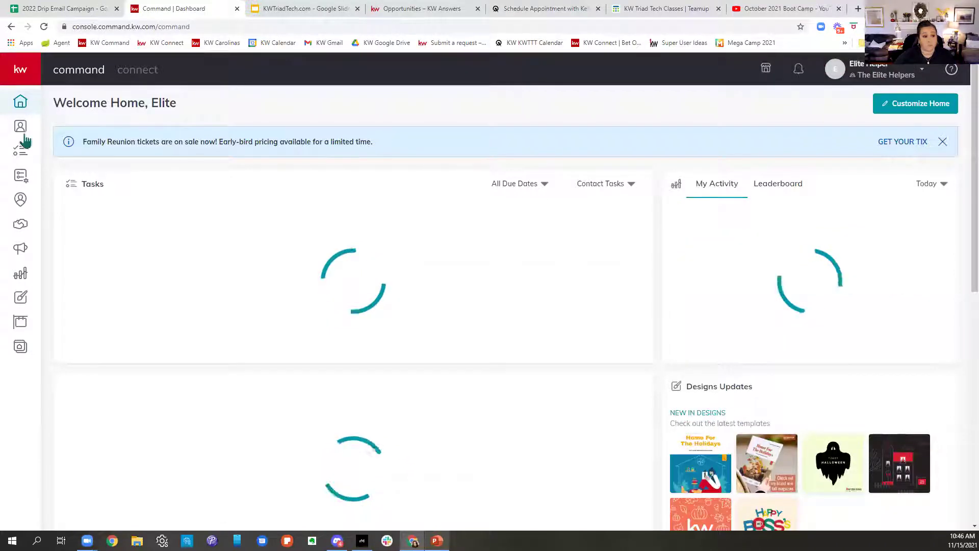
# Step: Switch the Contacts list to the assistant's Personal account and open the Import Contacts dialog
pyautogui.click(23, 134)
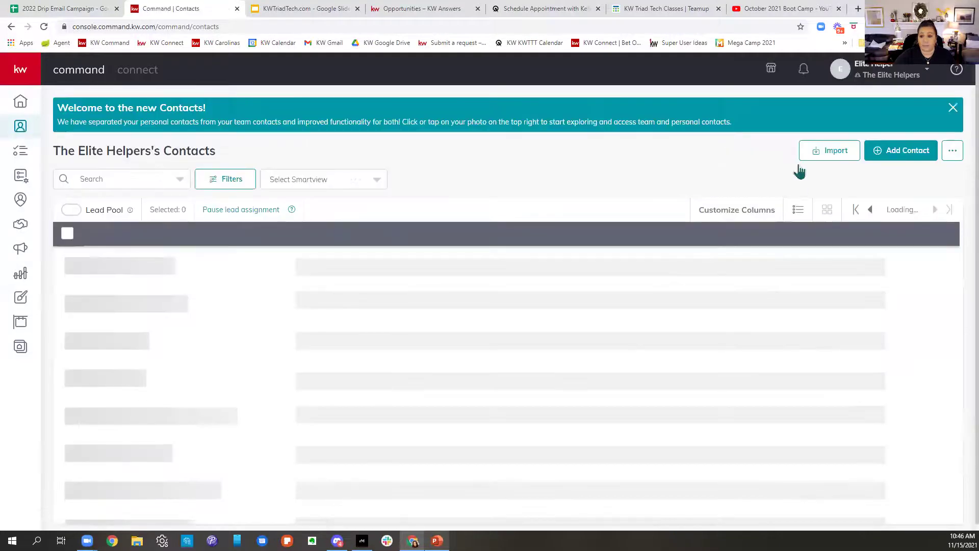
pyautogui.click(929, 126)
pyautogui.click(867, 70)
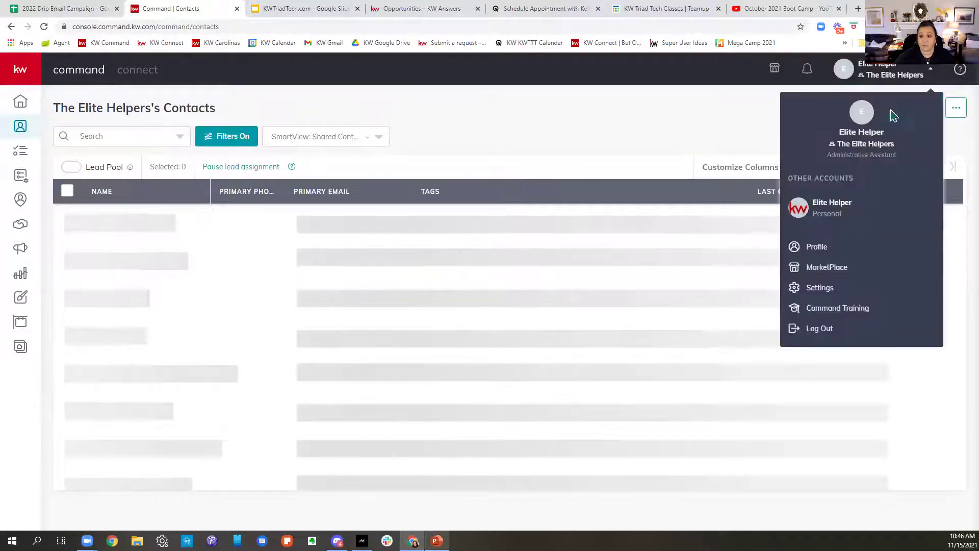
pyautogui.click(847, 218)
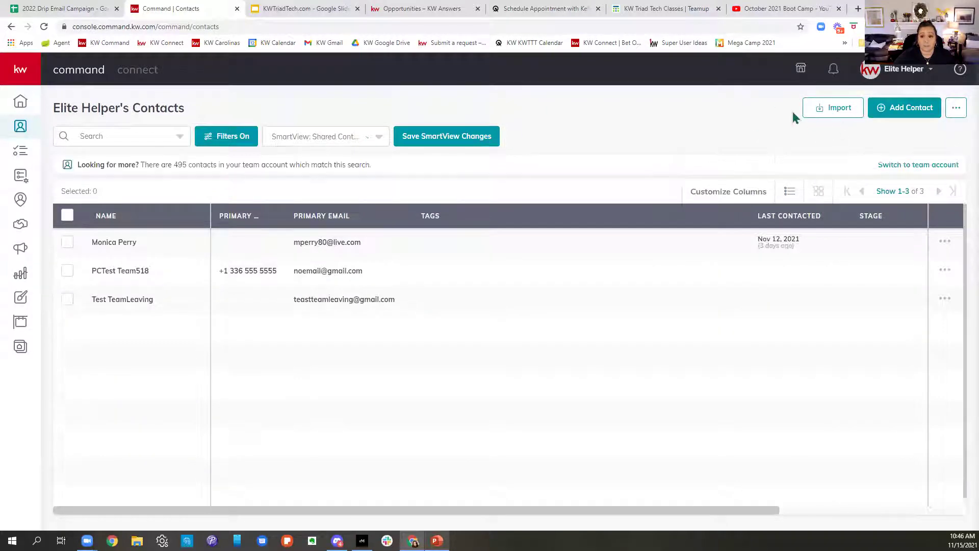
pyautogui.click(833, 110)
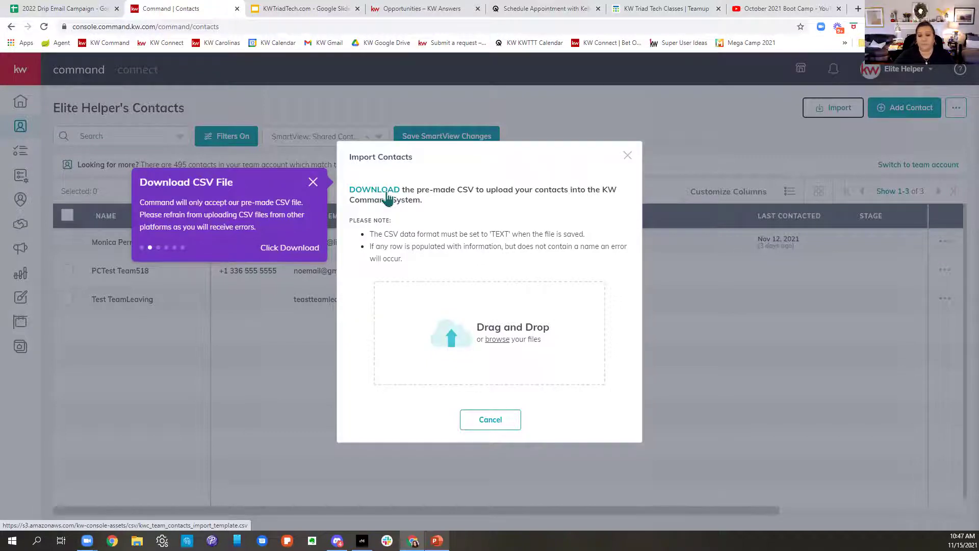
# Step: Download the pre-made CSV contacts template and open the downloaded file in Excel
pyautogui.click(388, 197)
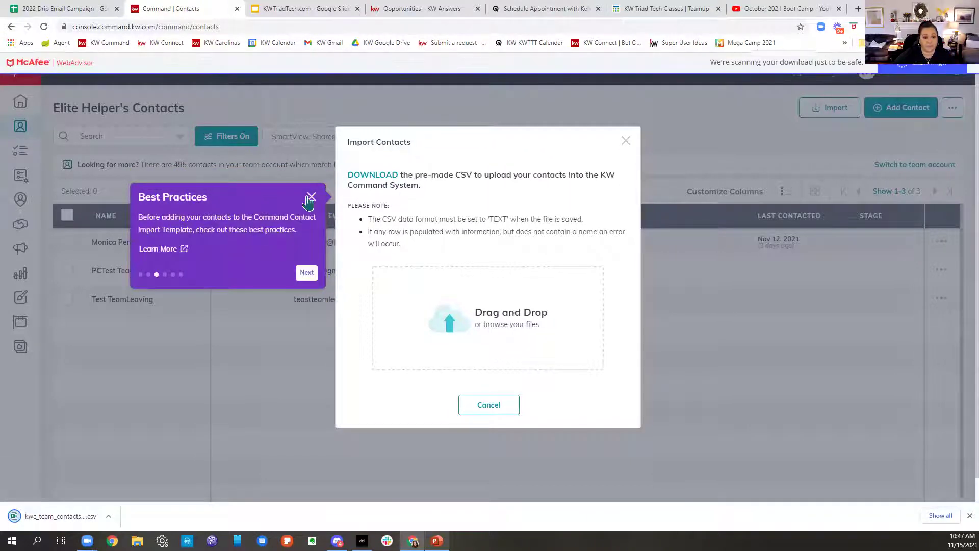
pyautogui.click(310, 198)
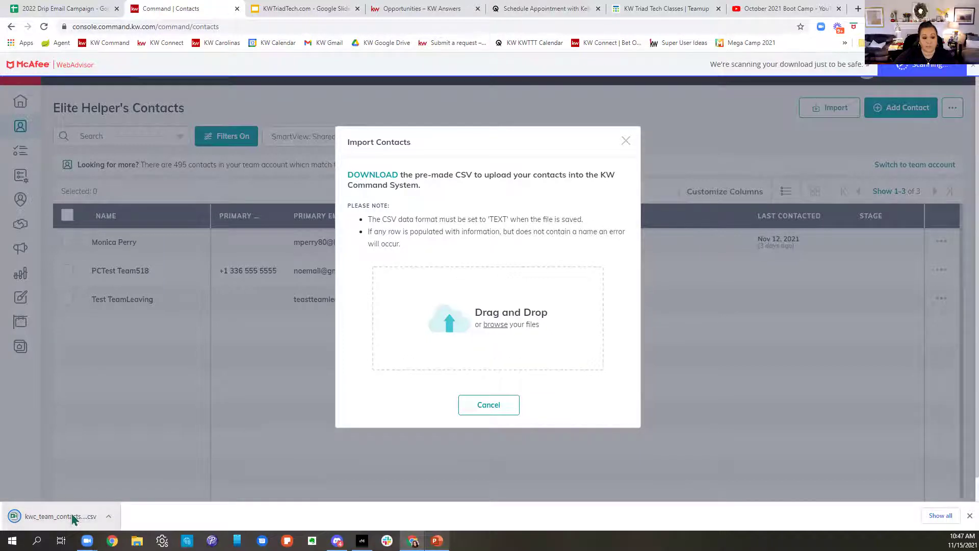
pyautogui.click(73, 517)
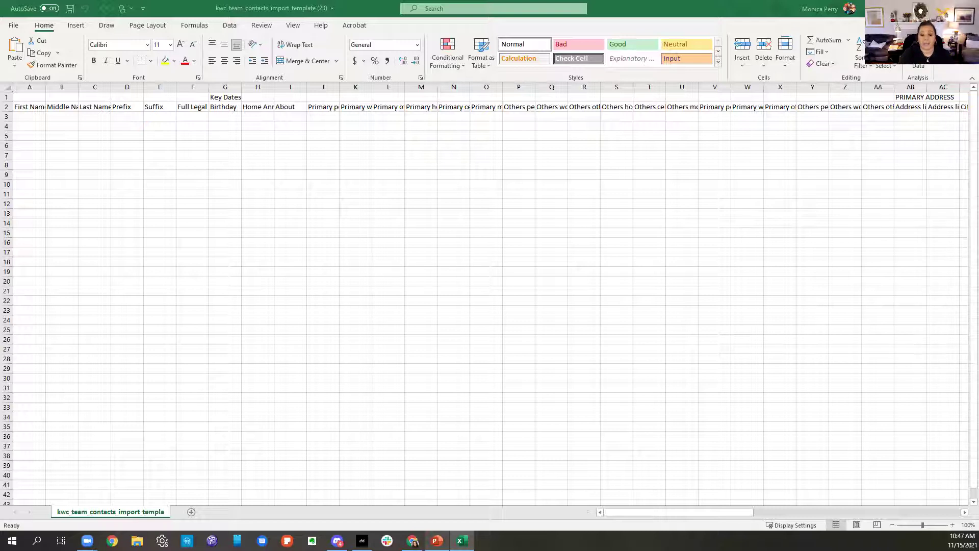
# Step: Widen columns A, C, H and J so First Name, Last Name, Home Anniversary and phone headers show
pyautogui.click(46, 89)
pyautogui.moveTo(46, 89); pyautogui.dragTo(80, 89)
pyautogui.moveTo(145, 89); pyautogui.dragTo(183, 89)
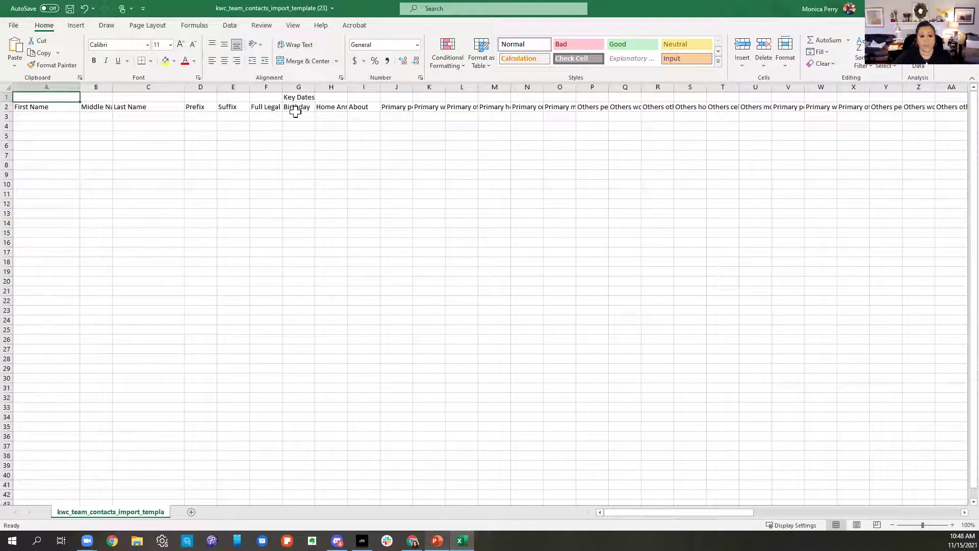
pyautogui.moveTo(347, 89); pyautogui.dragTo(377, 89)
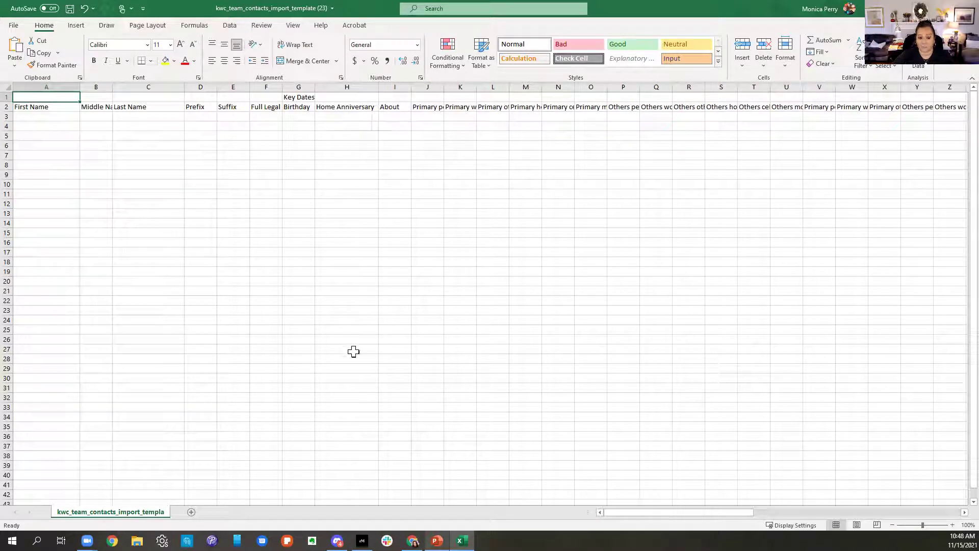
pyautogui.moveTo(444, 88); pyautogui.dragTo(539, 90)
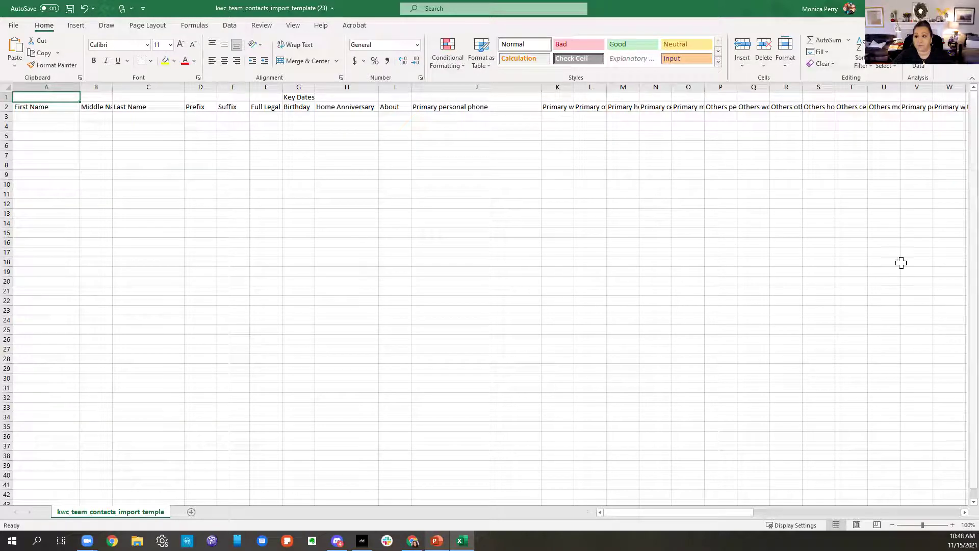
# Step: Widen column V for Primary personal email, then scroll right and select cell AW3 under Buyer
pyautogui.moveTo(638, 512); pyautogui.dragTo(673, 512)
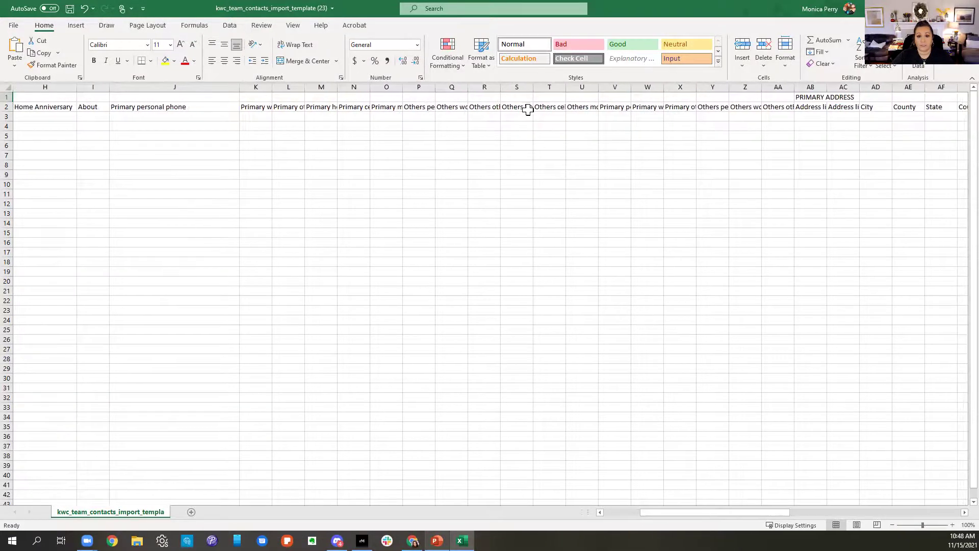
pyautogui.moveTo(632, 90); pyautogui.dragTo(705, 91)
pyautogui.click(669, 109)
pyautogui.click(664, 100)
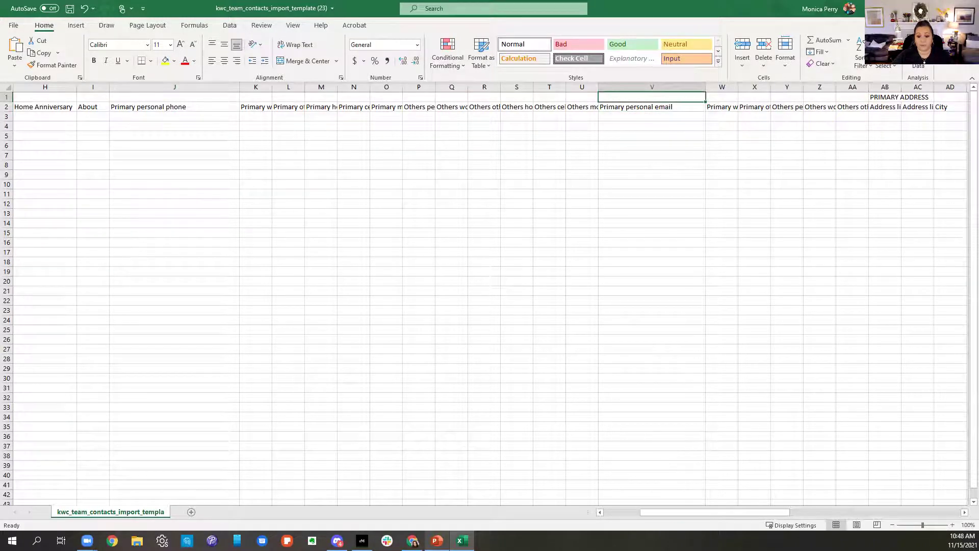
pyautogui.moveTo(663, 515); pyautogui.dragTo(710, 524)
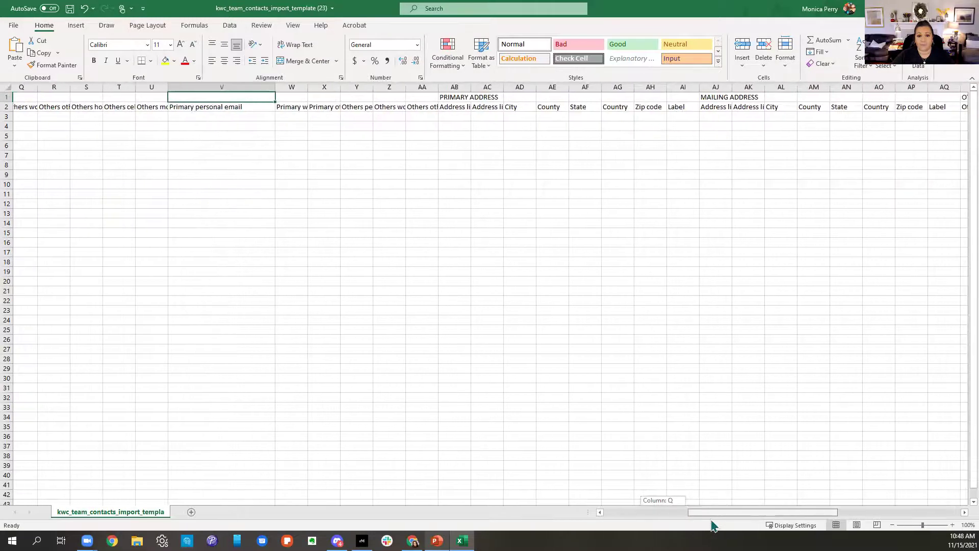
pyautogui.moveTo(740, 512); pyautogui.dragTo(816, 528)
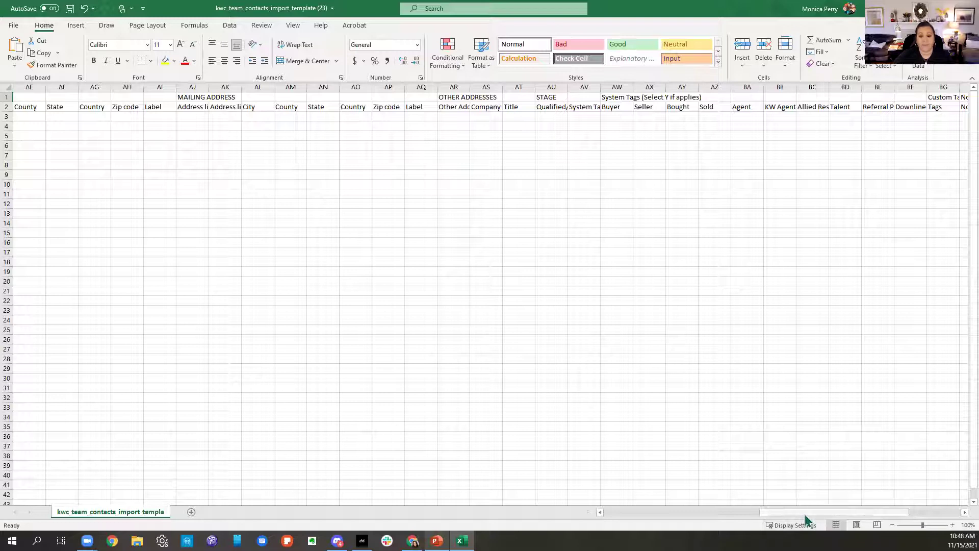
pyautogui.hscroll(5, 829, 515)
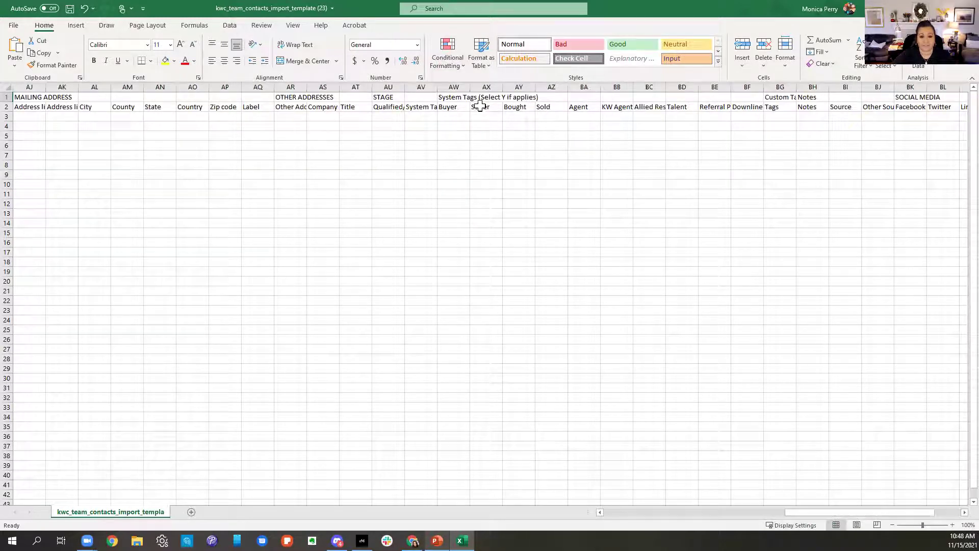
pyautogui.click(451, 116)
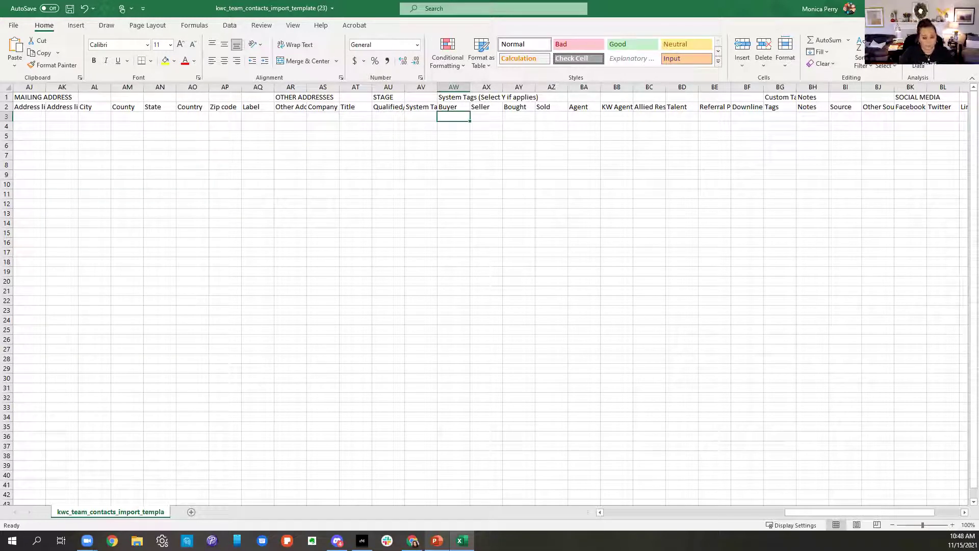
# Step: Enter Y in AW3, widen the Tags column BG, and type 'basketball, book club, church' in BG3
pyautogui.write('Y')
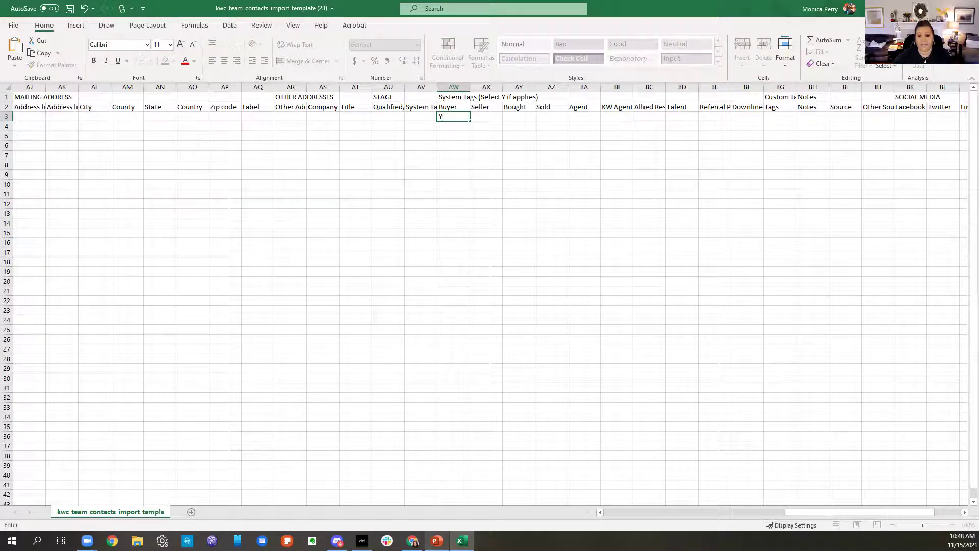
pyautogui.click(799, 87)
pyautogui.moveTo(796, 86); pyautogui.dragTo(894, 100)
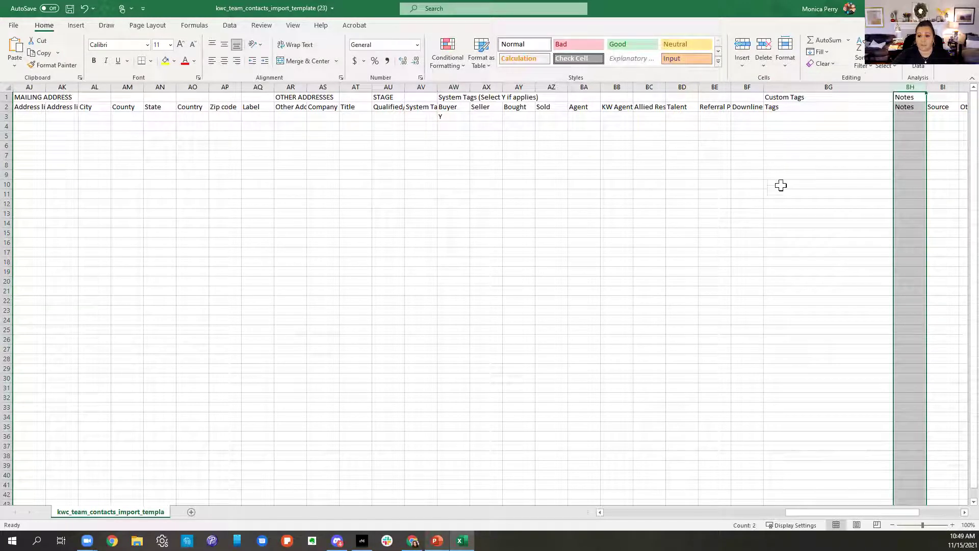
pyautogui.click(791, 119)
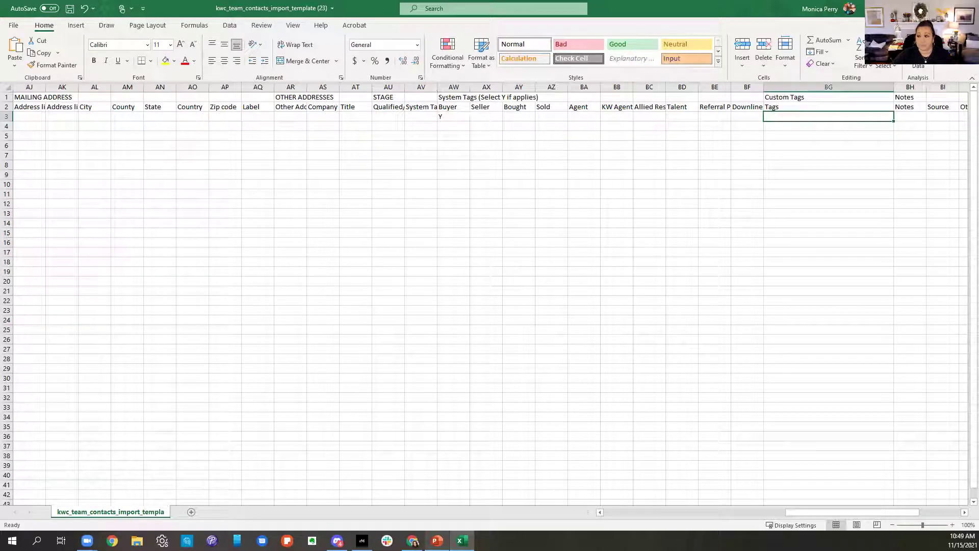
pyautogui.write('bas')
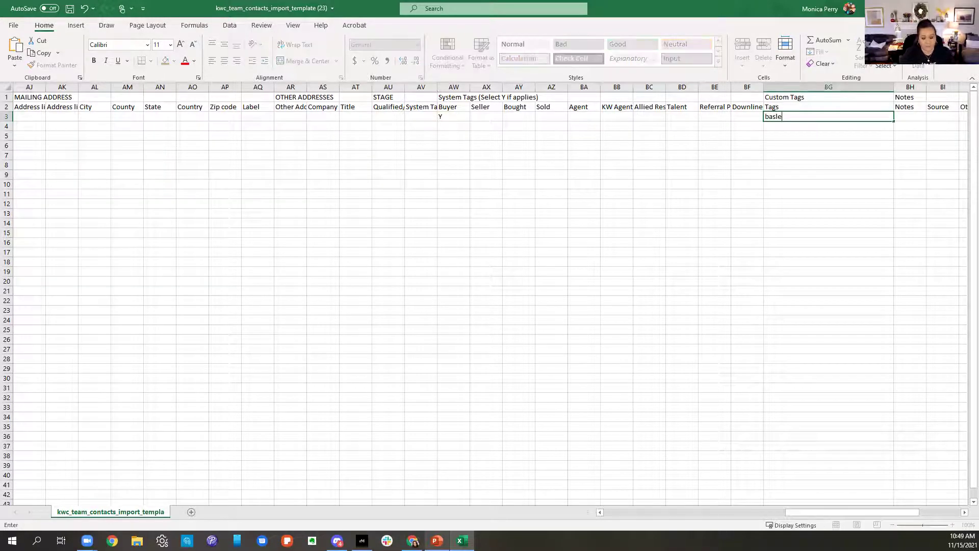
pyautogui.write('ketball')
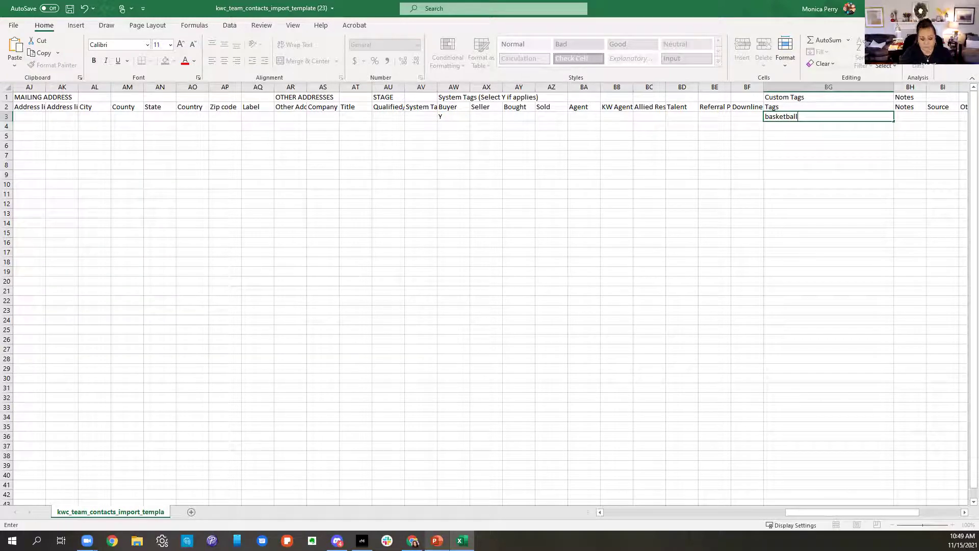
pyautogui.write(', book club, church')
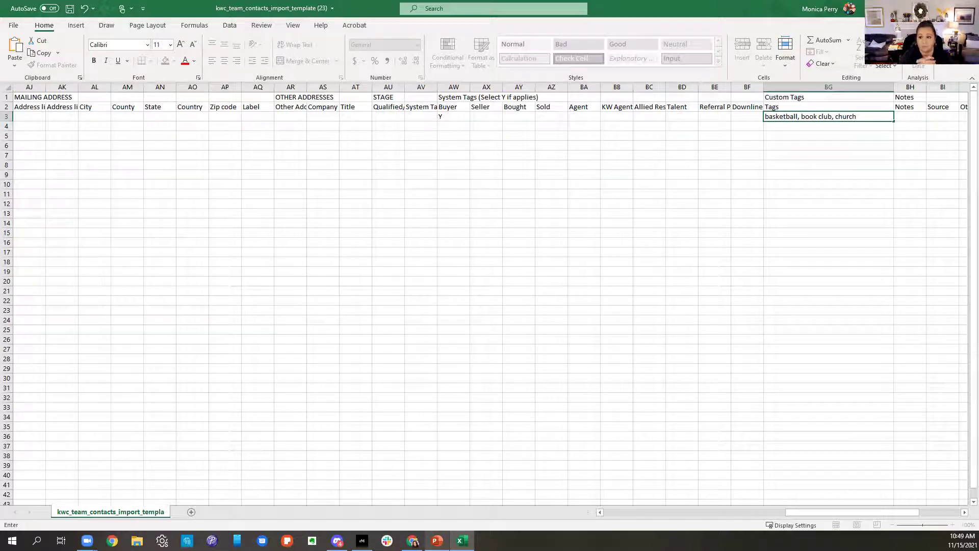
pyautogui.moveTo(846, 510); pyautogui.dragTo(931, 515)
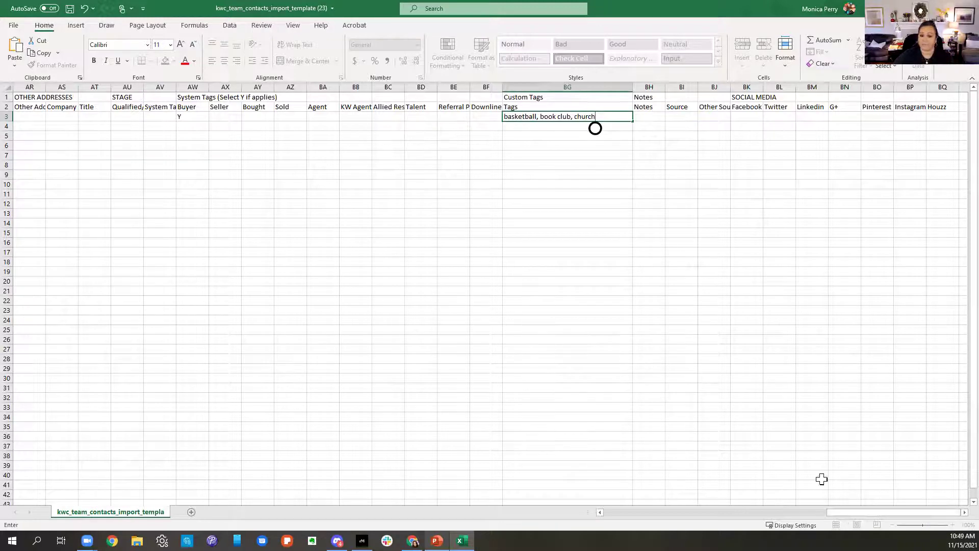
pyautogui.moveTo(852, 512); pyautogui.dragTo(629, 512)
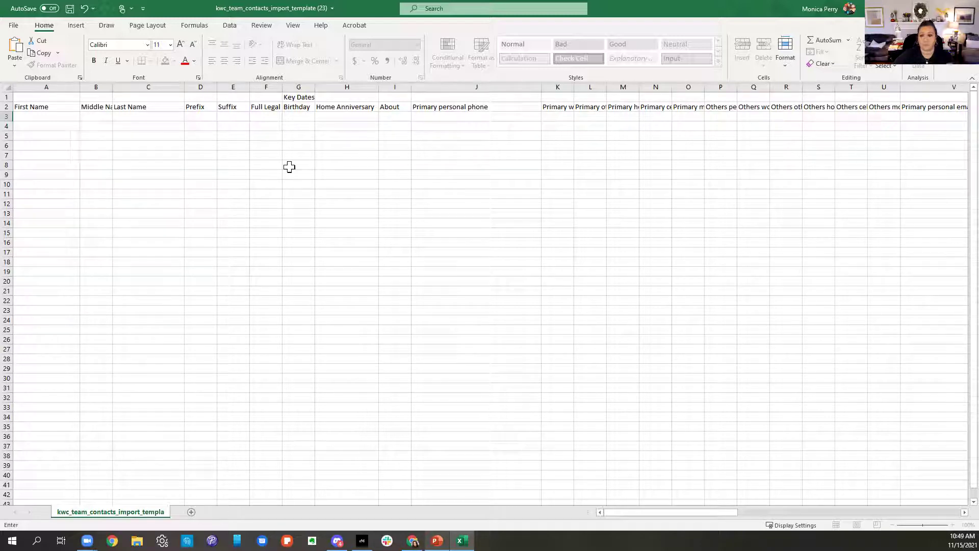
# Step: Back in Chrome, cancel the file browse and close the Import Contacts dialog without importing
pyautogui.hotkey('alt', 'Tab')
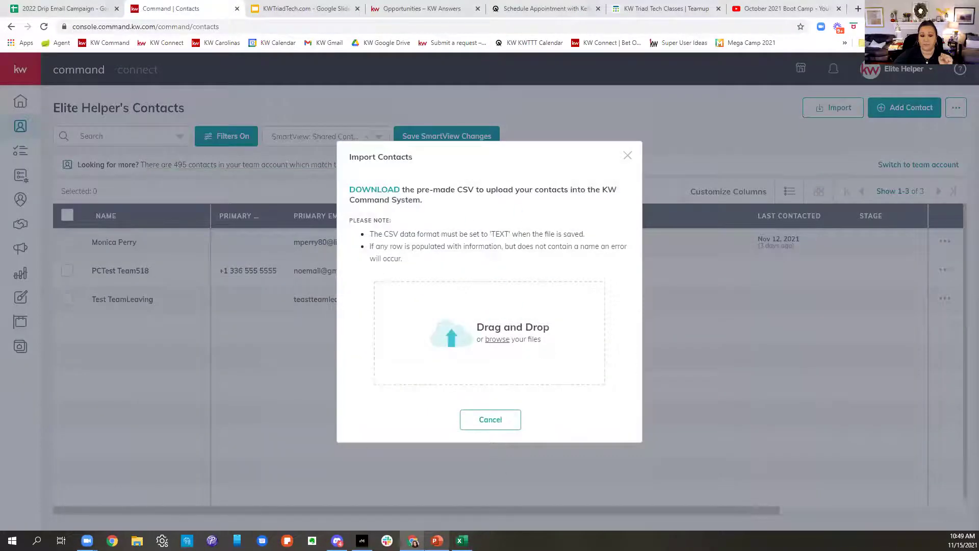
pyautogui.click(507, 320)
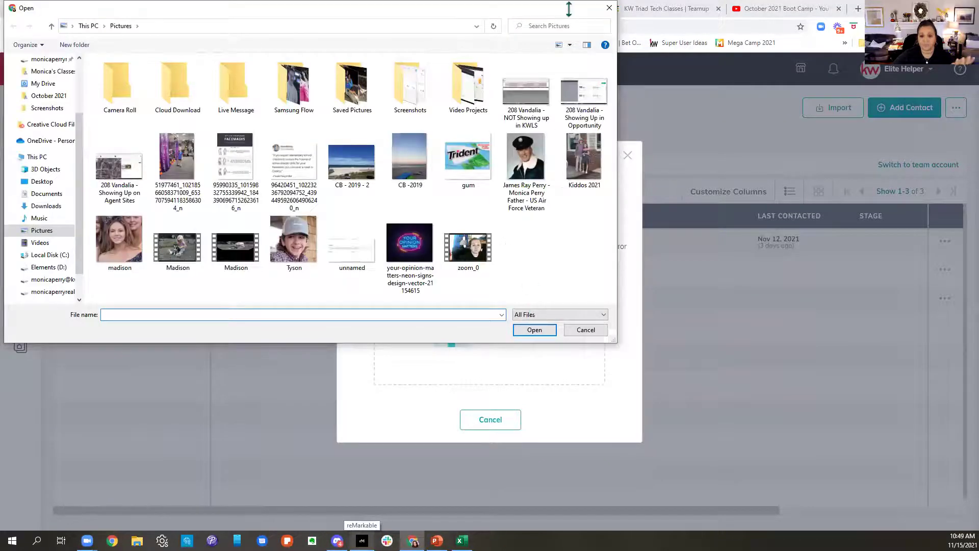
pyautogui.click(608, 9)
pyautogui.click(627, 156)
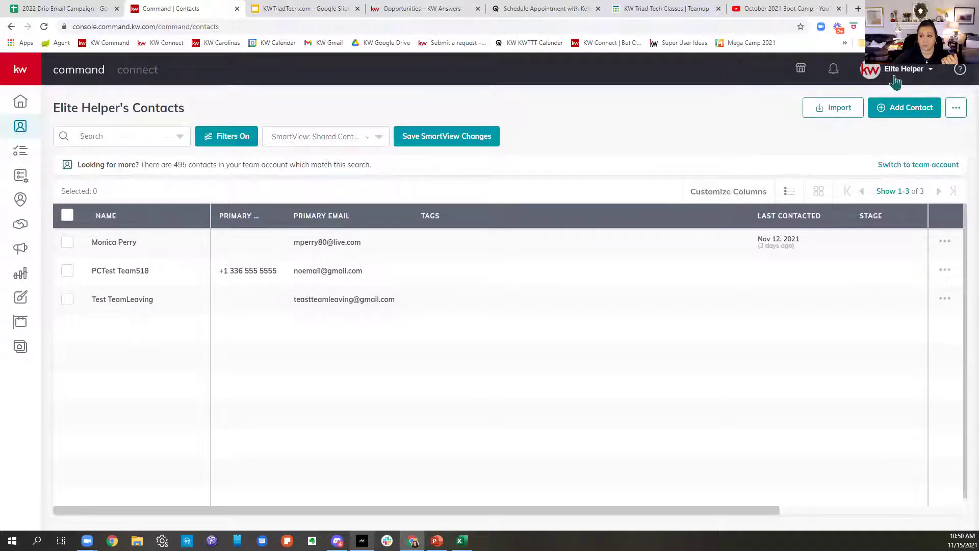
pyautogui.click(895, 75)
# Step: Log out, sign back in under the team account, and open the Contacts list
pyautogui.click(822, 317)
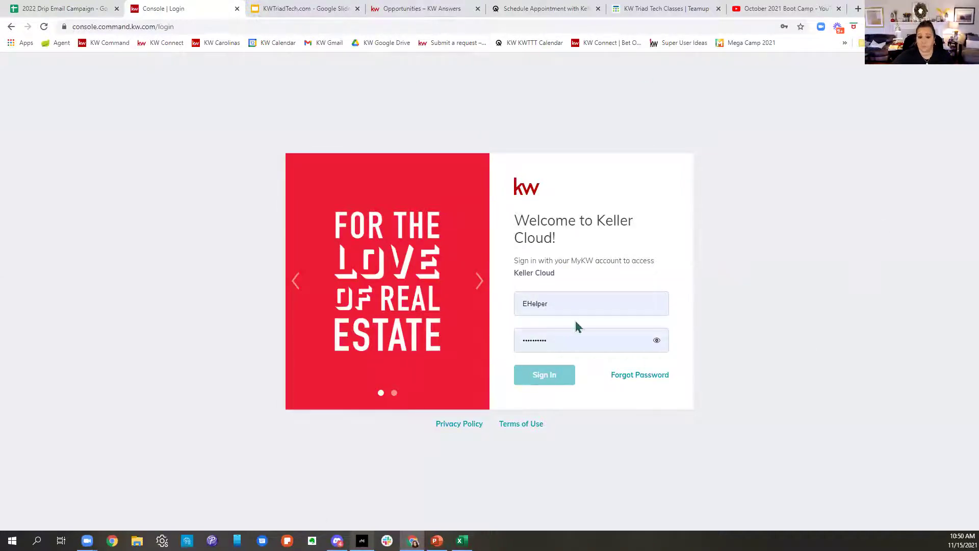
pyautogui.click(577, 303)
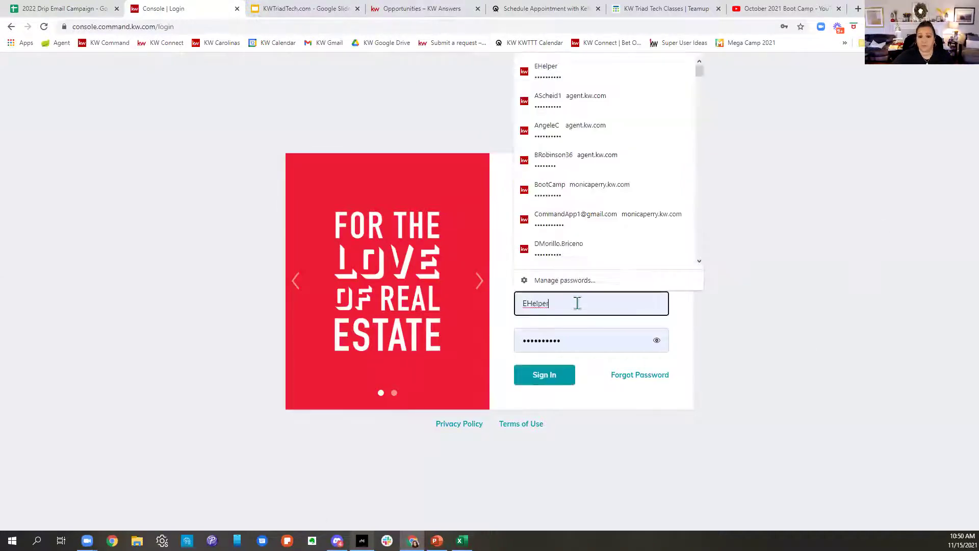
pyautogui.click(545, 376)
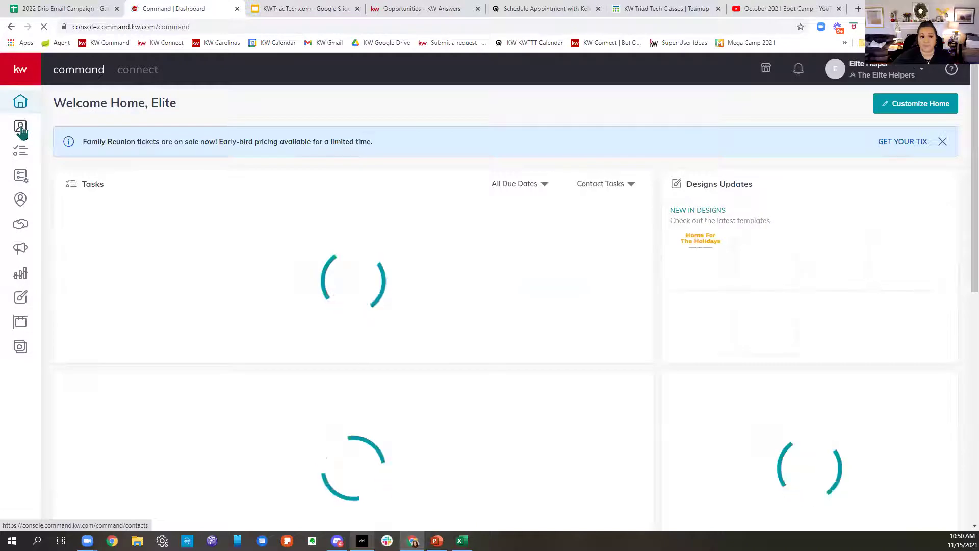
pyautogui.click(20, 128)
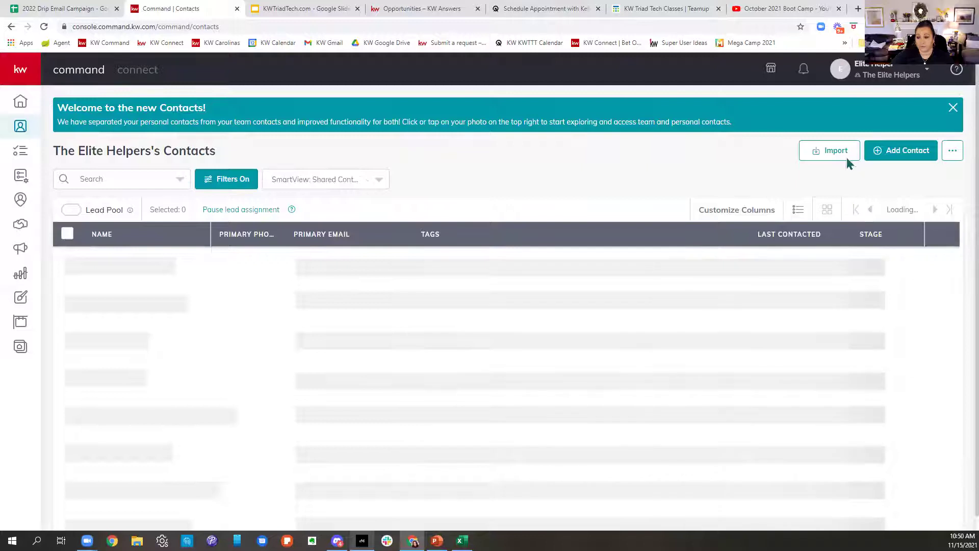
# Step: Switch the contacts view over to the personal account via the profile dropdown
pyautogui.click(818, 158)
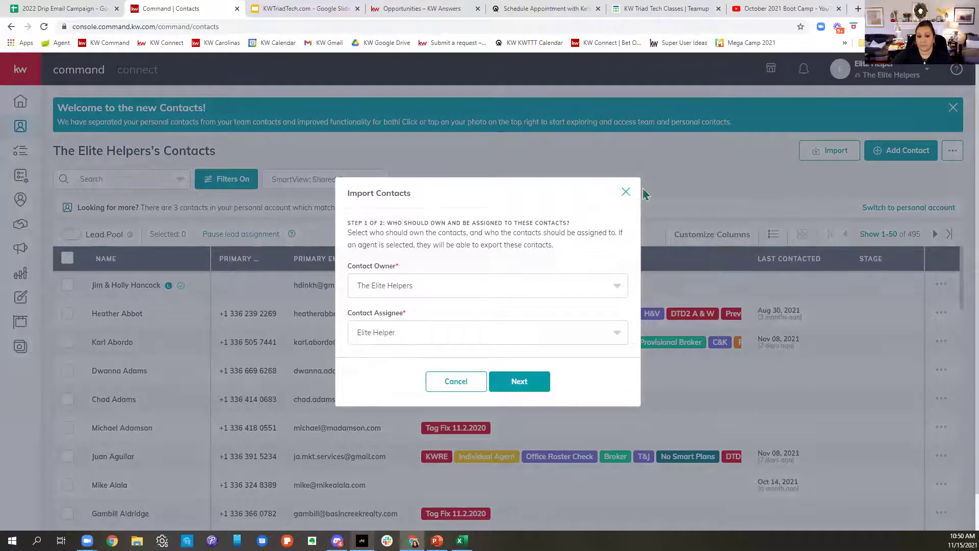
pyautogui.click(644, 195)
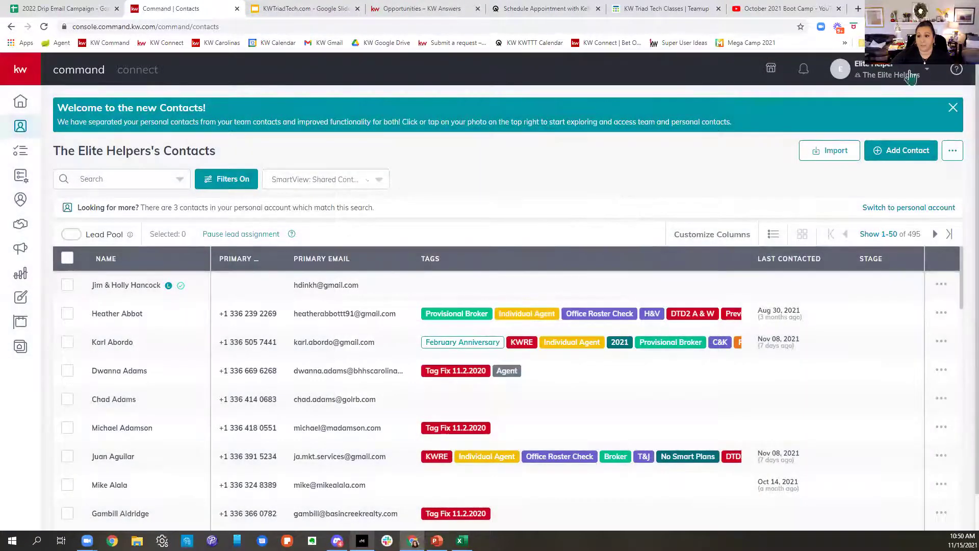
pyautogui.click(911, 76)
pyautogui.click(826, 202)
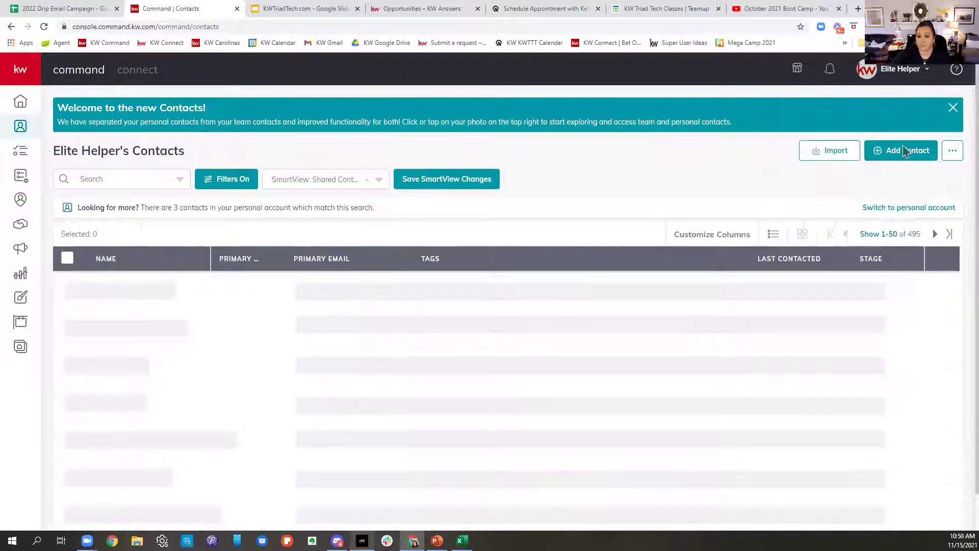
# Step: Dismiss the welcome banner, reopen Import Contacts and browse for the CSV file
pyautogui.click(954, 109)
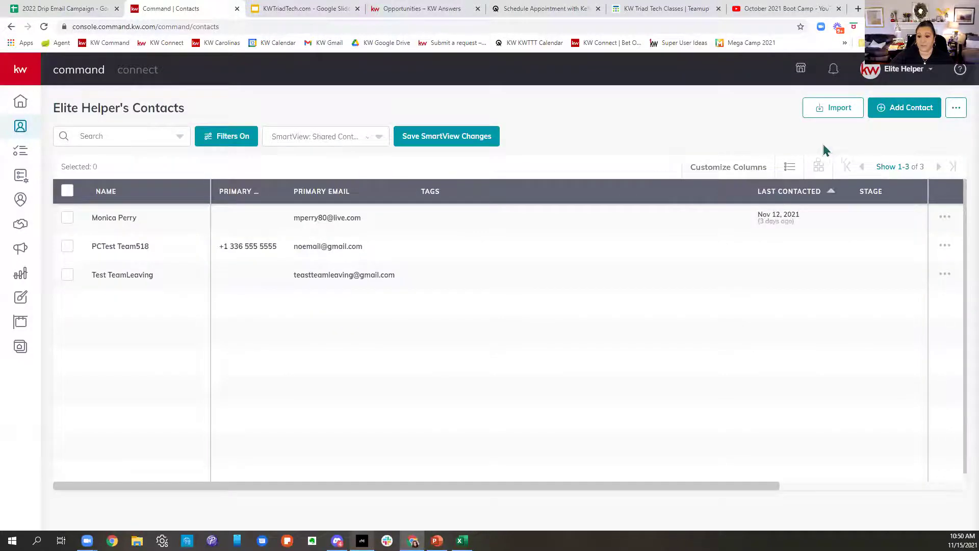
pyautogui.click(833, 112)
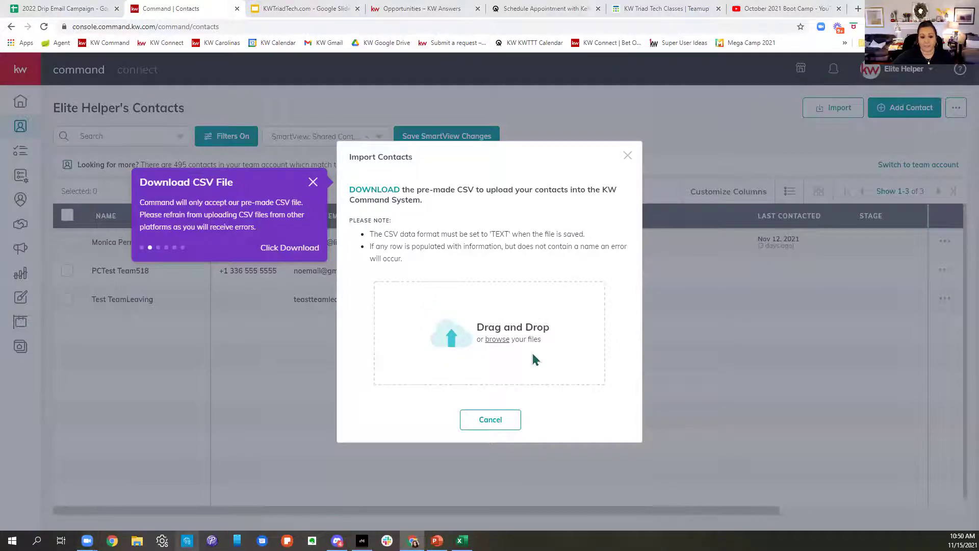
pyautogui.click(497, 340)
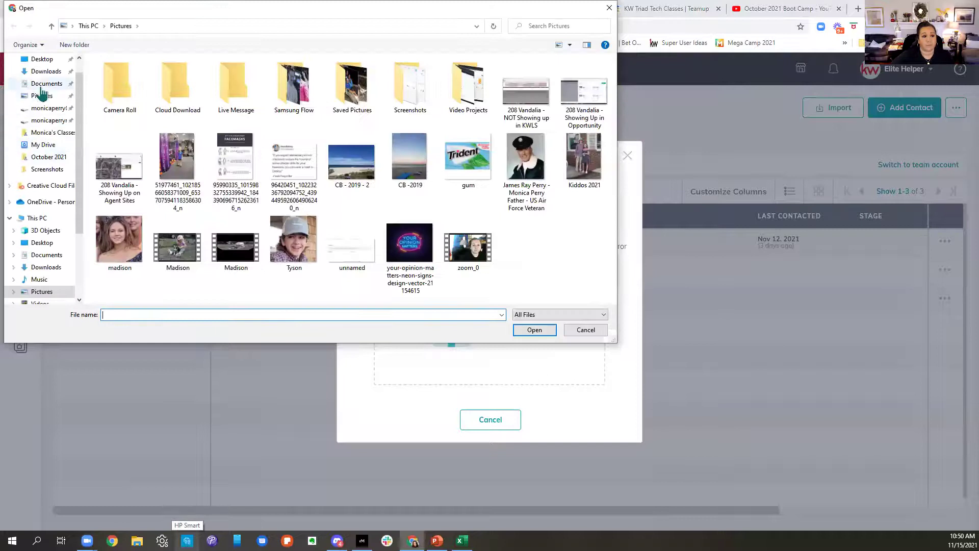
# Step: Load kwc_team_contacts_import_template (23).csv from Downloads, then close Import Contacts without importing
pyautogui.click(45, 72)
pyautogui.click(168, 82)
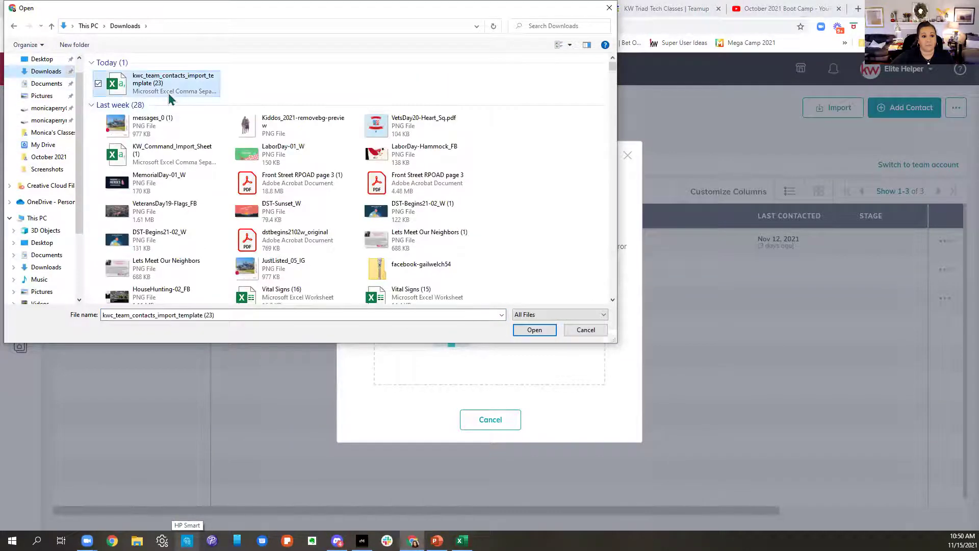
pyautogui.click(533, 330)
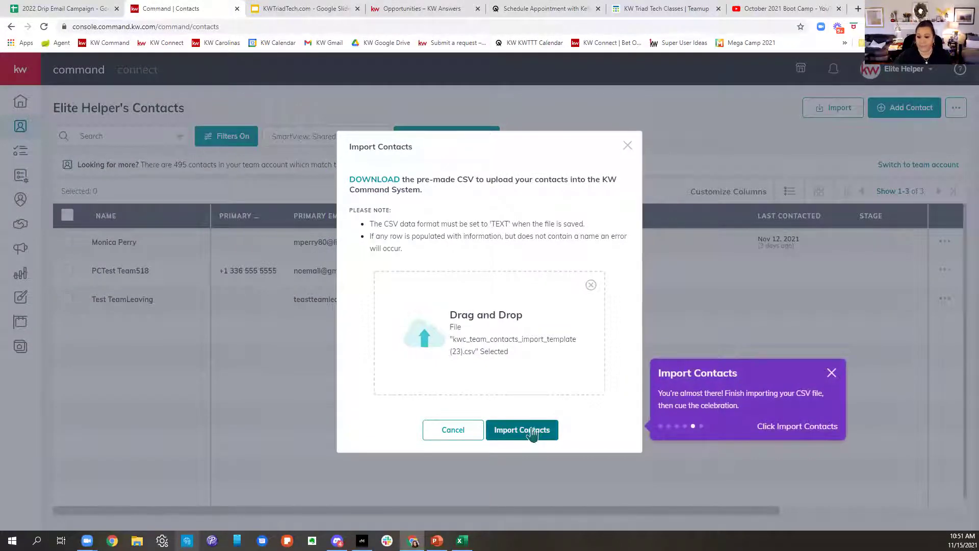
pyautogui.click(628, 148)
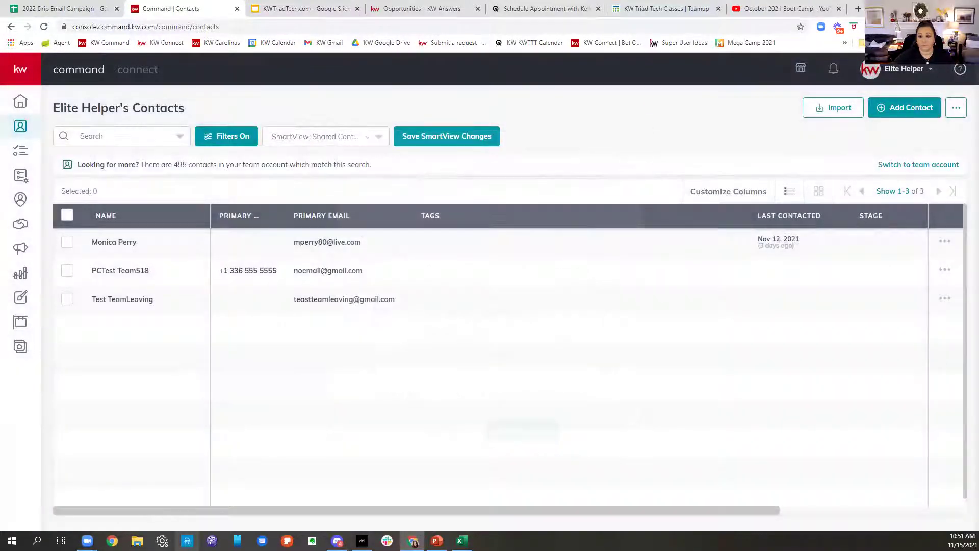
pyautogui.click(904, 69)
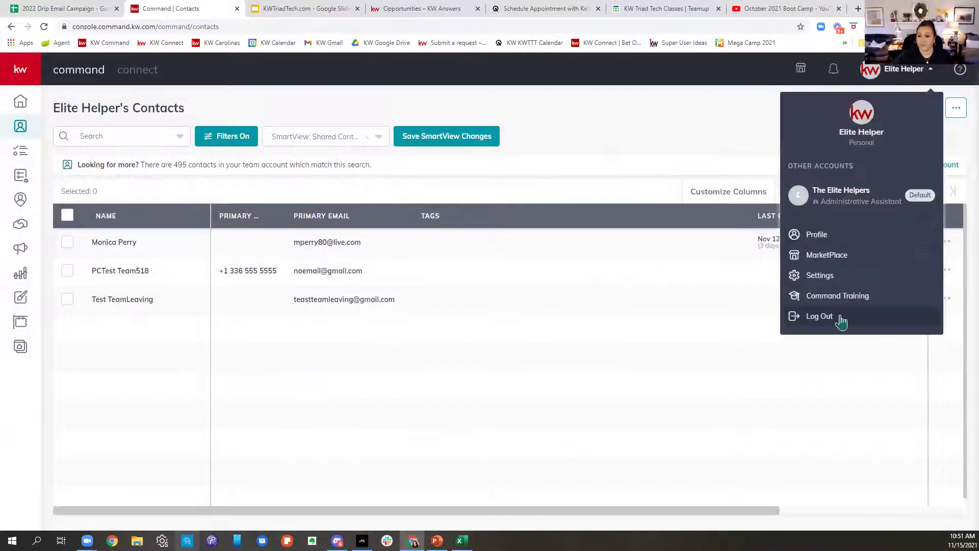
# Step: Log out and sign back in using a different saved login from the autofill list
pyautogui.click(820, 316)
pyautogui.click(583, 303)
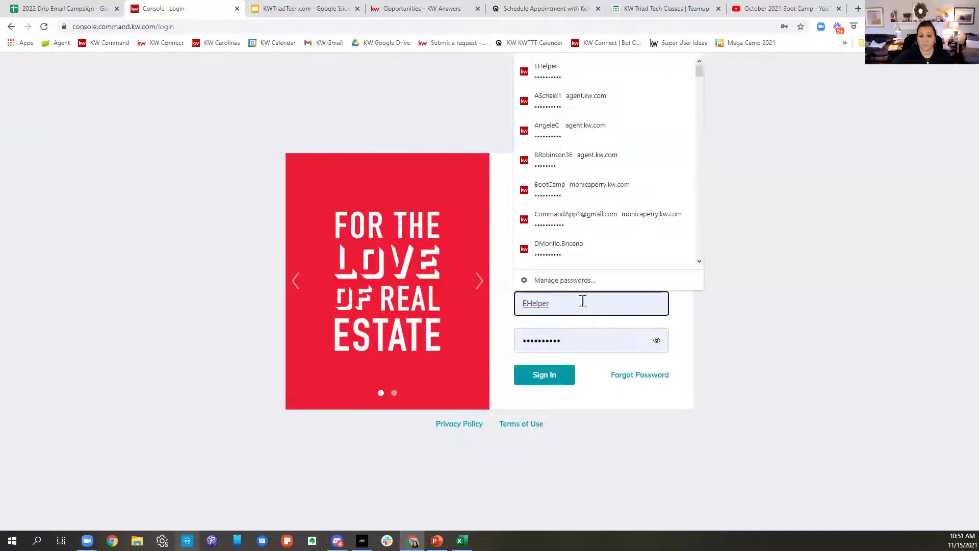
pyautogui.scroll(-10, 590, 181)
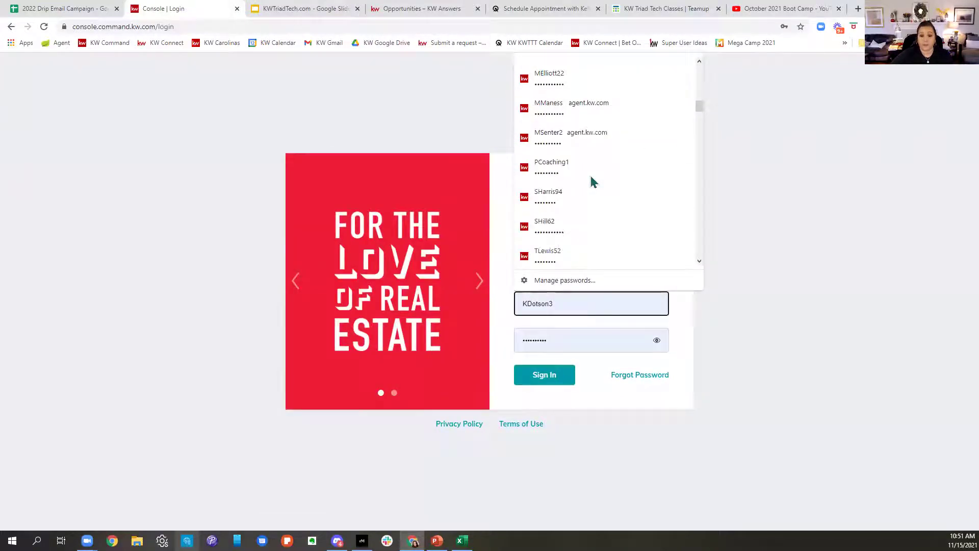
pyautogui.scroll(10, 587, 186)
pyautogui.doubleClick(563, 312)
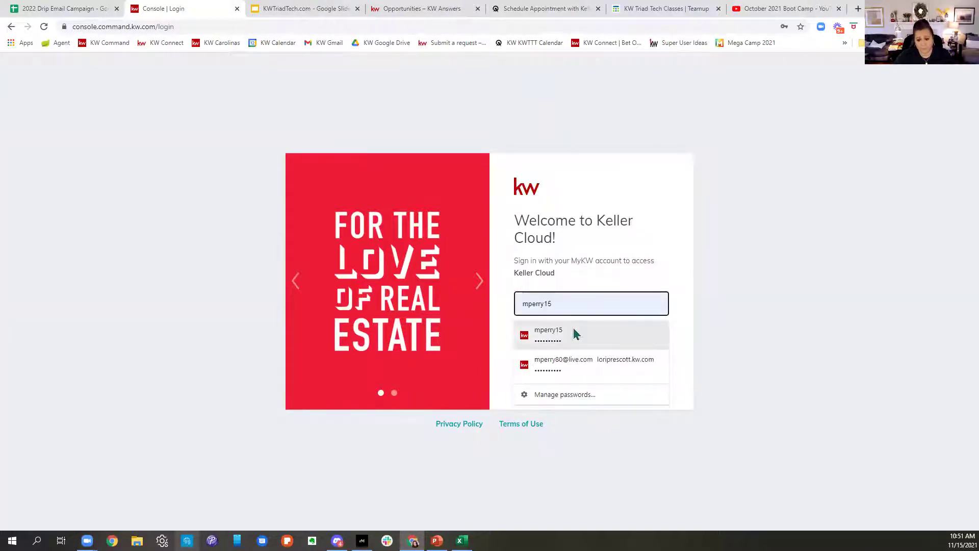
pyautogui.click(573, 334)
pyautogui.click(552, 375)
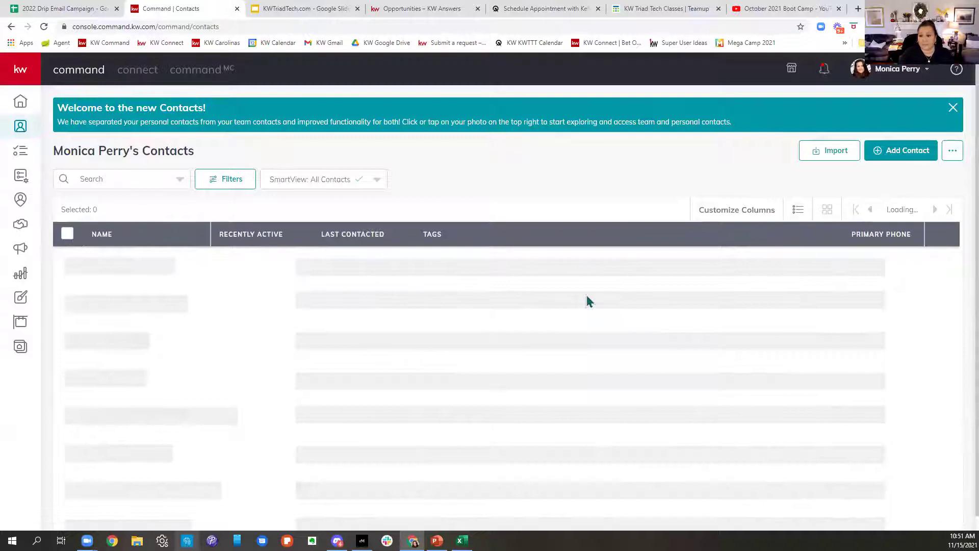
# Step: Close the blue Welcome to the new Contacts banner
pyautogui.click(953, 107)
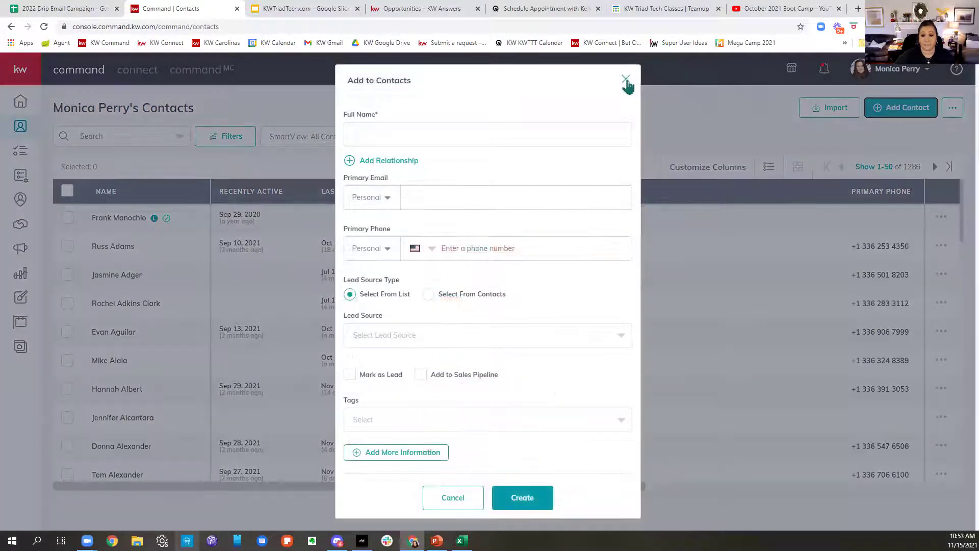
# Step: Reopen the Add Contact form and enter the new contact's full name
pyautogui.click(626, 80)
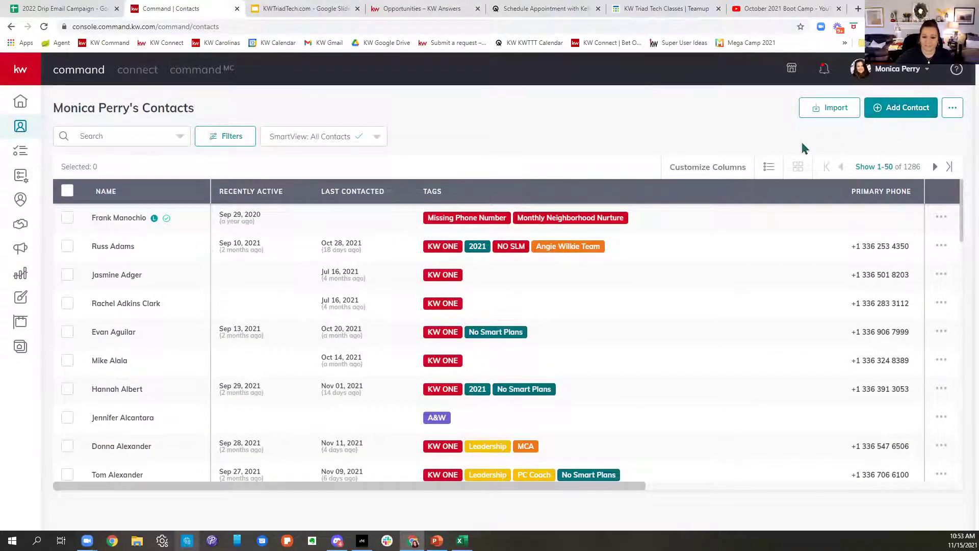
pyautogui.click(906, 109)
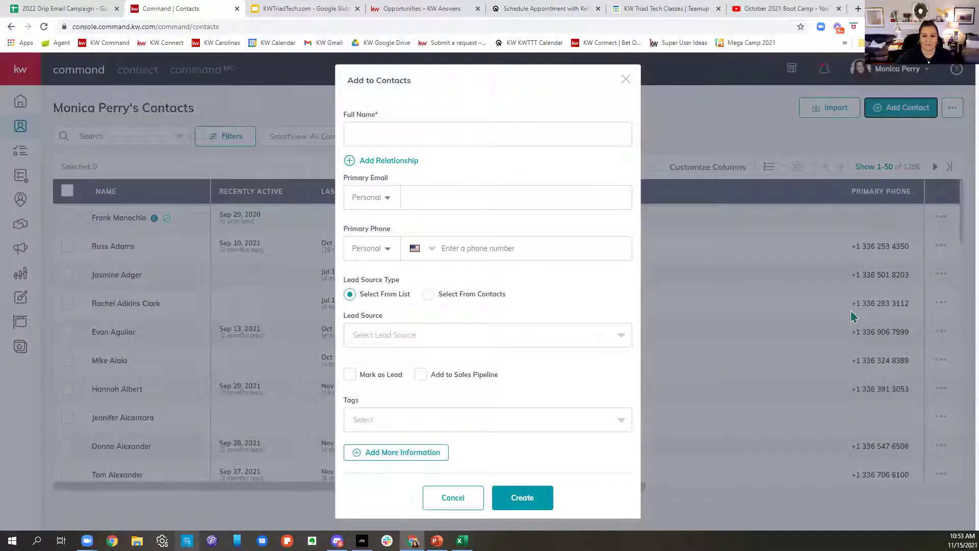
pyautogui.click(509, 132)
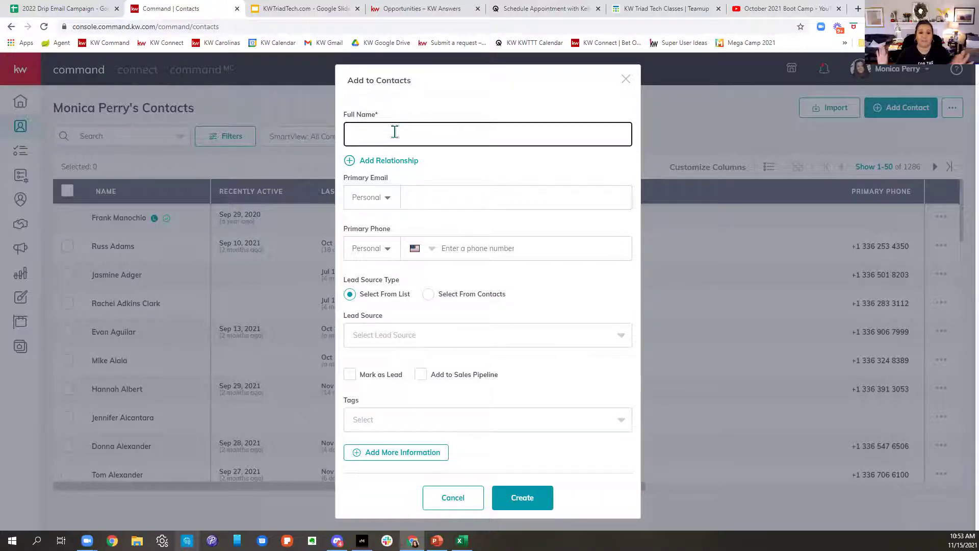
pyautogui.write('Jim Smith')
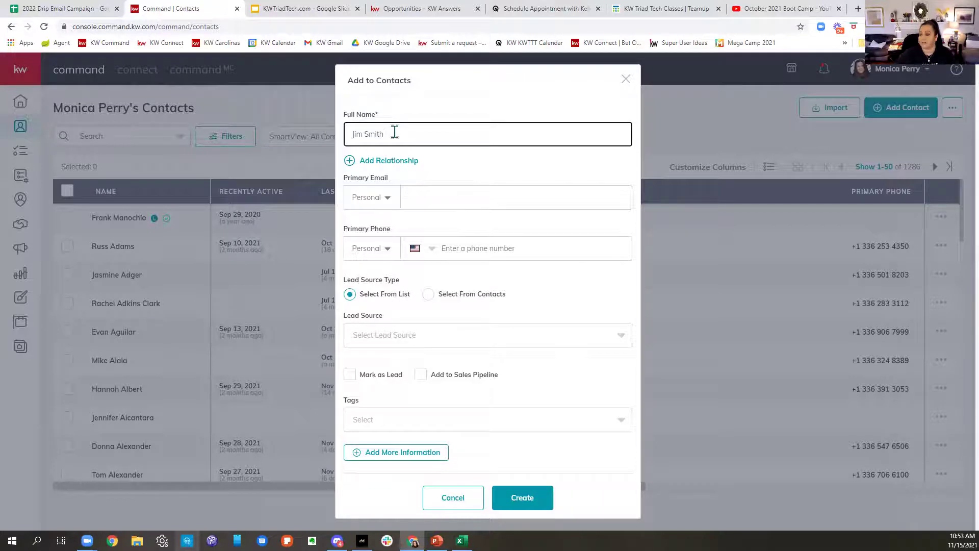
# Step: Add a Spouse relationship, creating the spouse by name as a linked contact
pyautogui.click(395, 167)
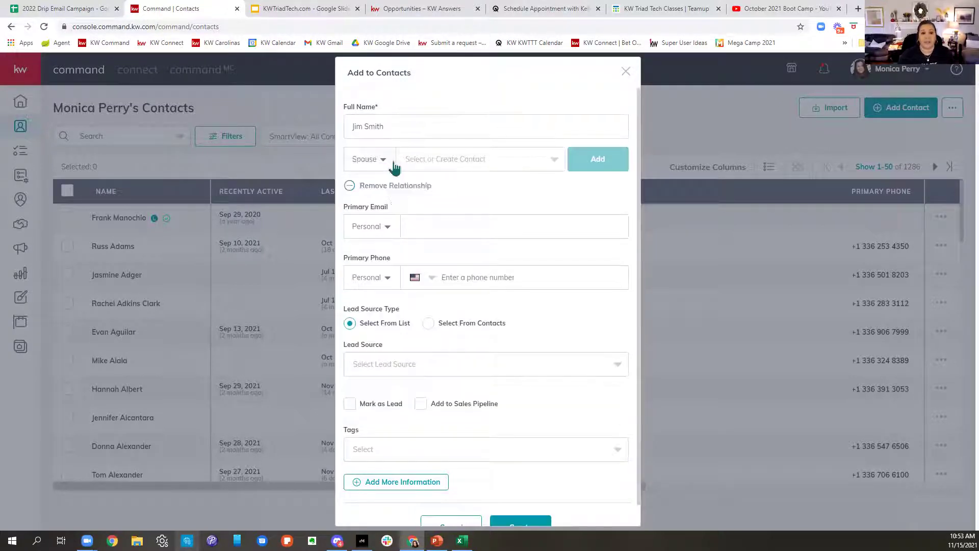
pyautogui.click(423, 162)
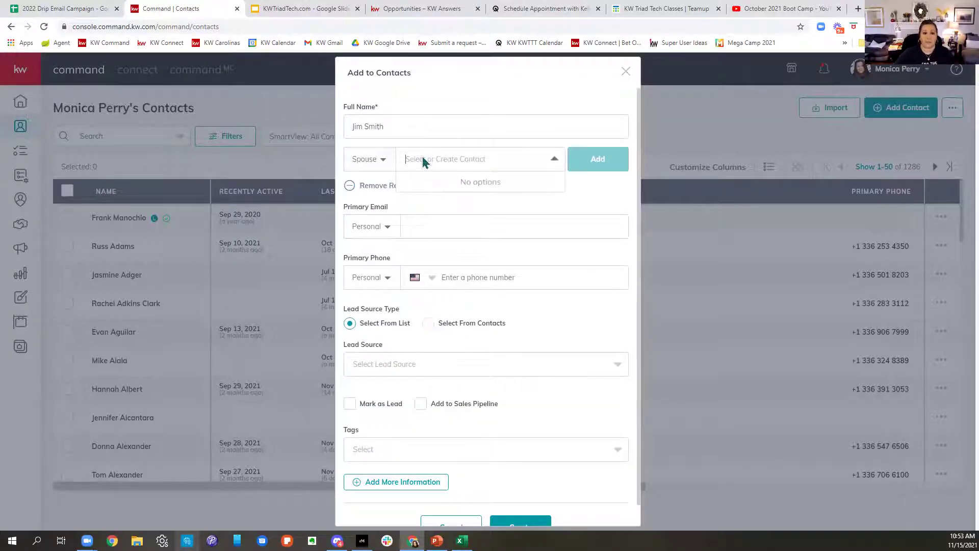
pyautogui.write('Jane Smith')
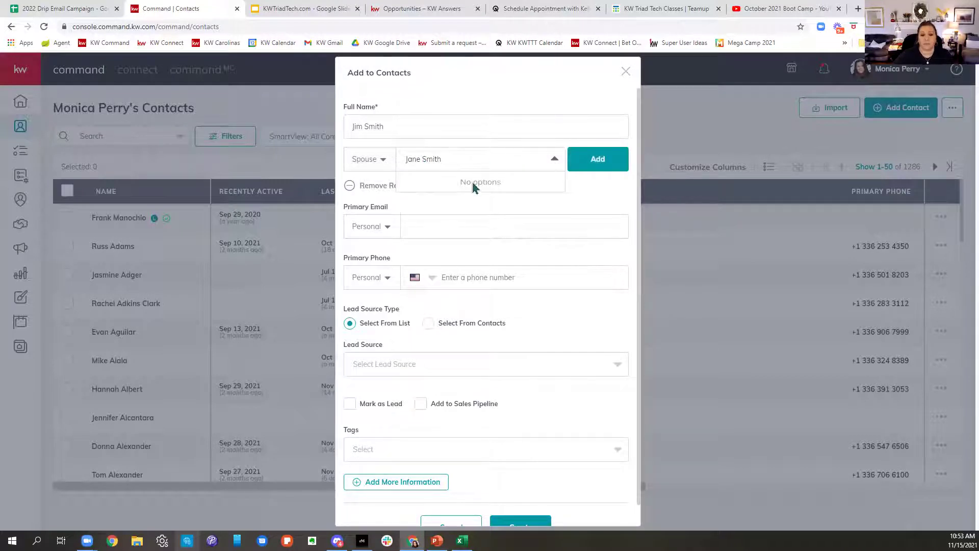
pyautogui.click(606, 164)
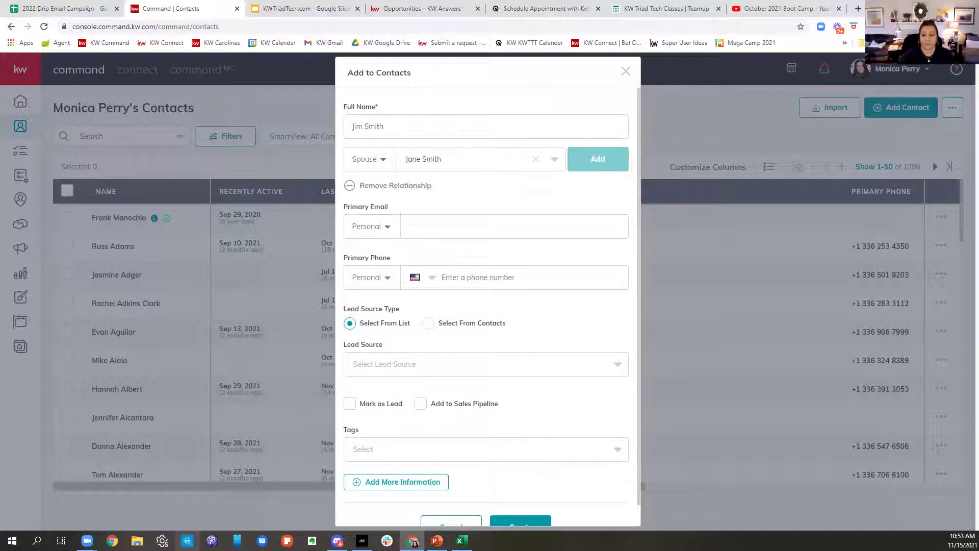
pyautogui.click(512, 232)
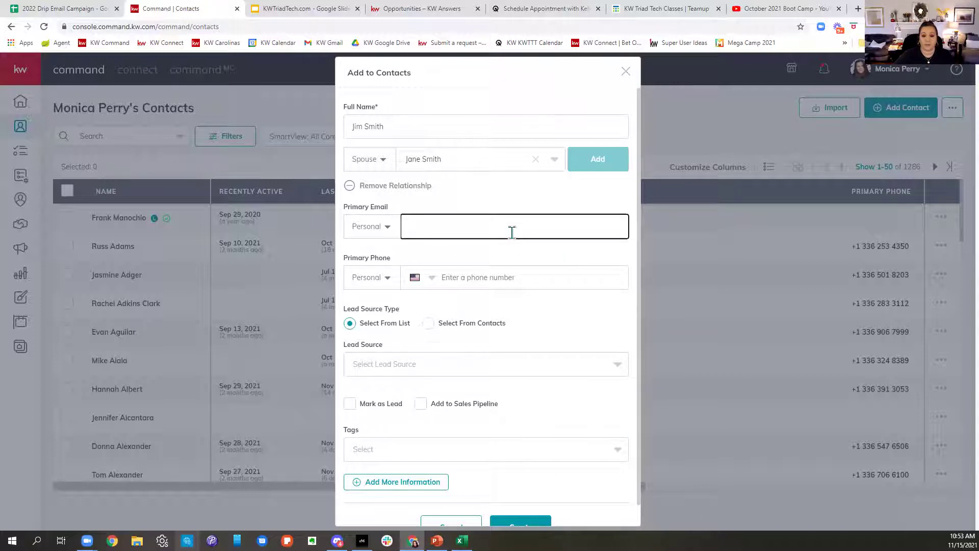
# Step: Get past the phone suggestions and open the Lead Source dropdown's list
pyautogui.click(510, 278)
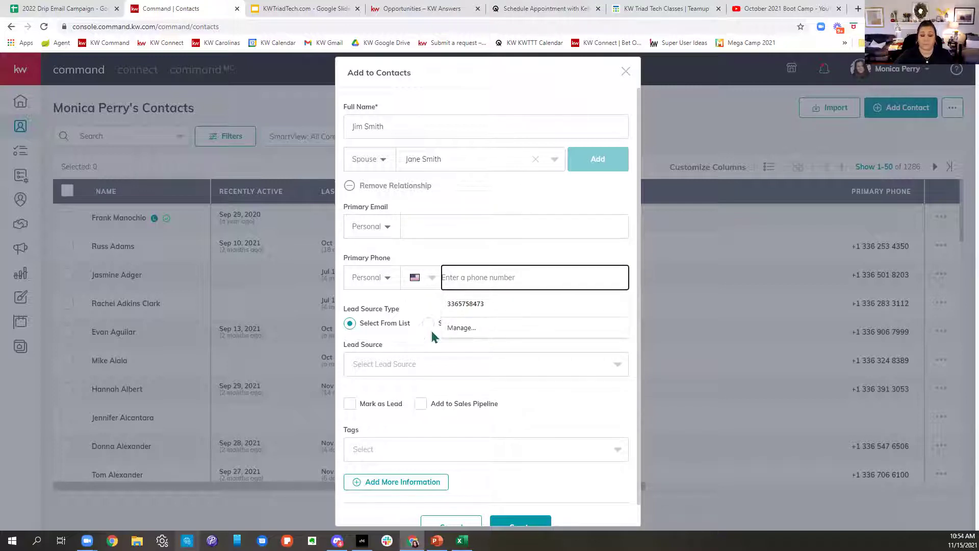
pyautogui.click(406, 305)
pyautogui.scroll(-1, 475, 312)
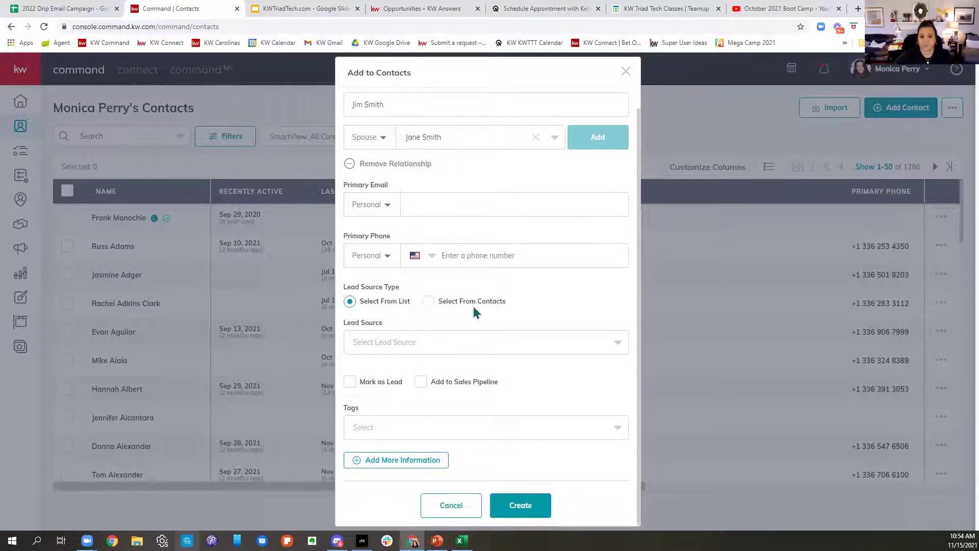
pyautogui.click(408, 342)
pyautogui.scroll(-5, 531, 375)
pyautogui.scroll(5, 534, 374)
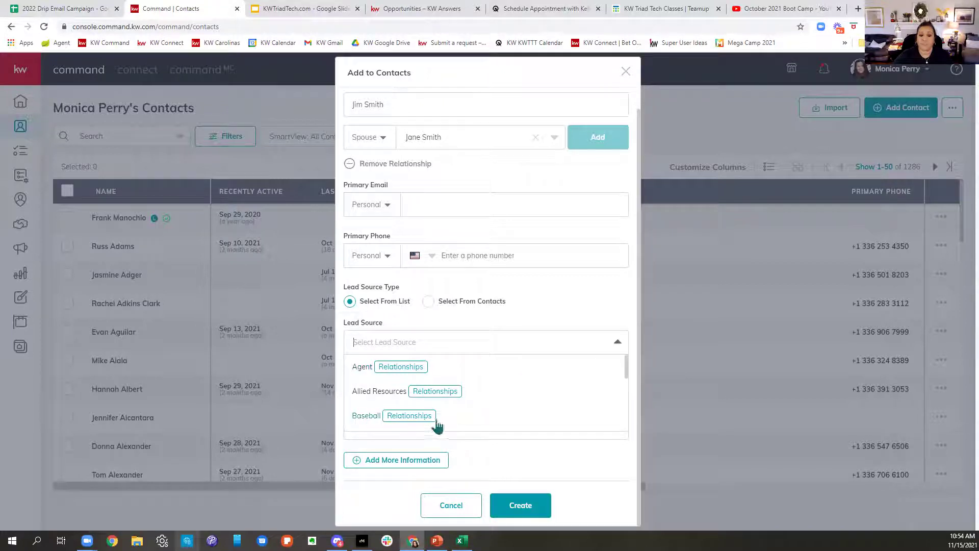
pyautogui.scroll(-1, 412, 417)
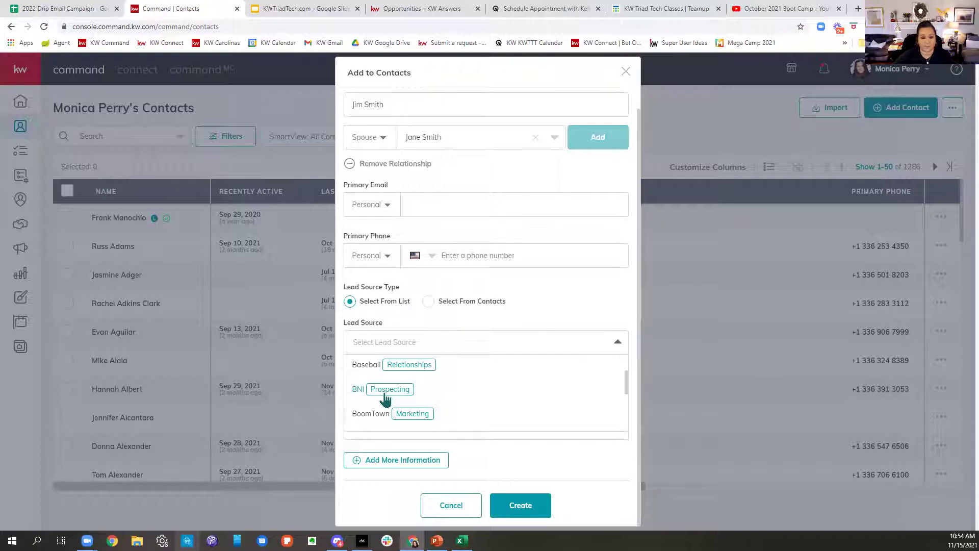
pyautogui.scroll(-1, 386, 399)
pyautogui.scroll(-1, 386, 400)
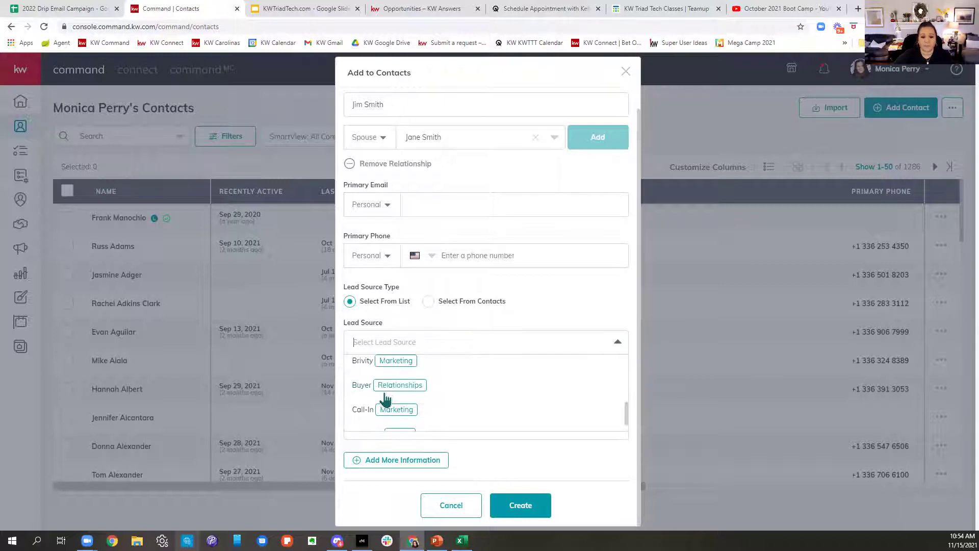
pyautogui.scroll(-1, 385, 399)
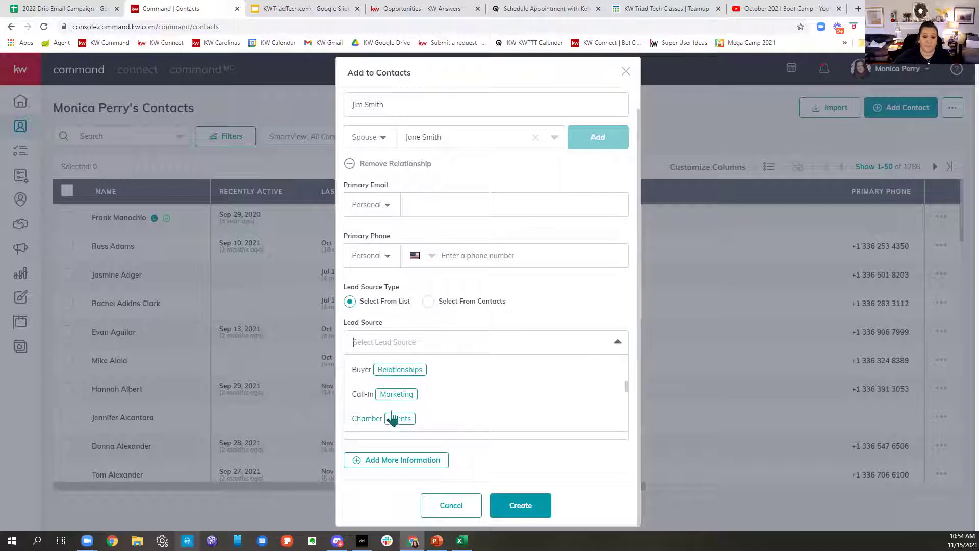
pyautogui.scroll(-1, 389, 419)
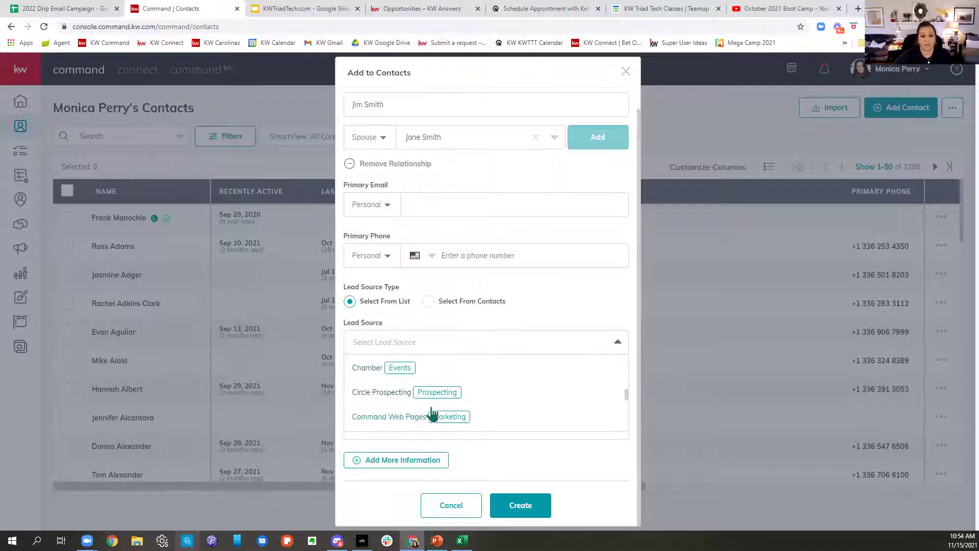
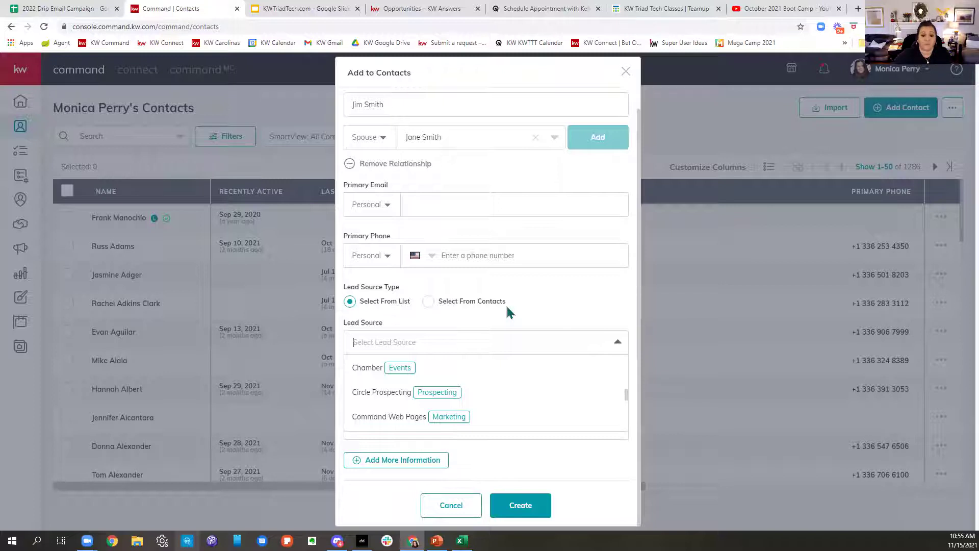
# Step: Set the Lead Source Type to 'Select From Contacts'
pyautogui.click(428, 302)
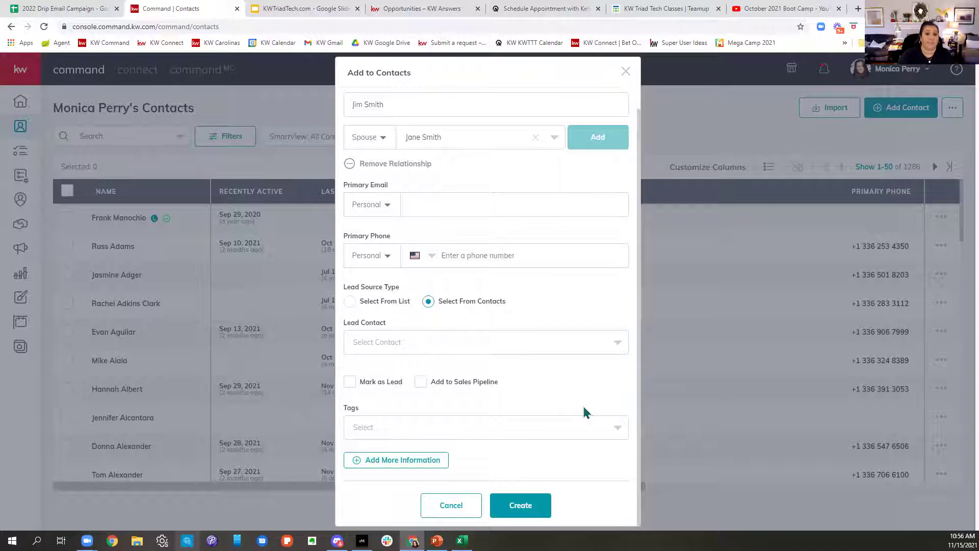
# Step: Search Lead Contact for a name, close it without choosing, and revert to 'Select From List'
pyautogui.click(455, 343)
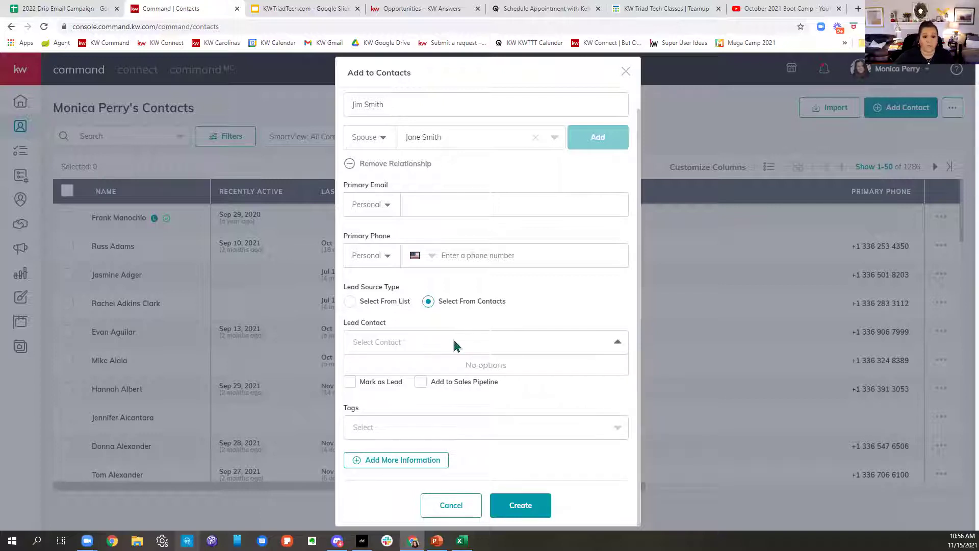
pyautogui.write('Chi')
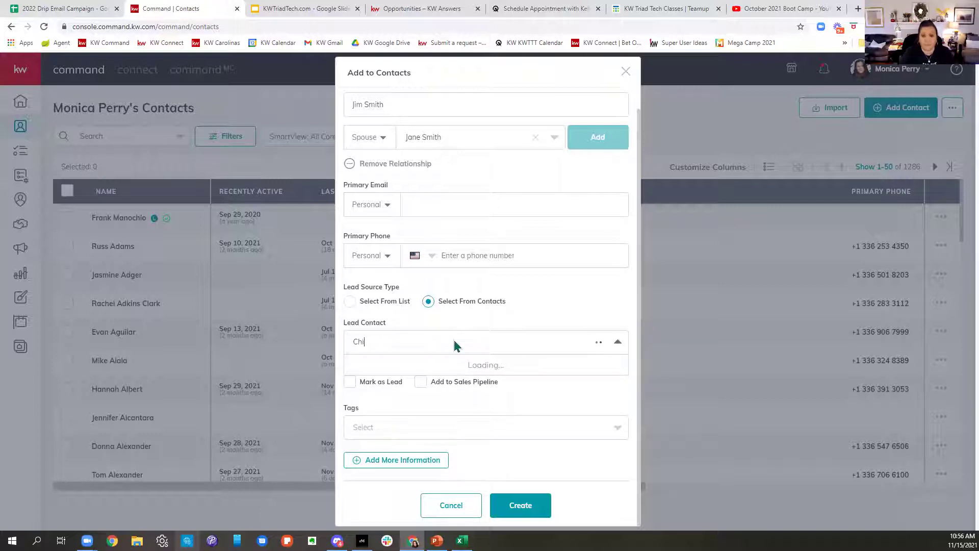
pyautogui.write('is')
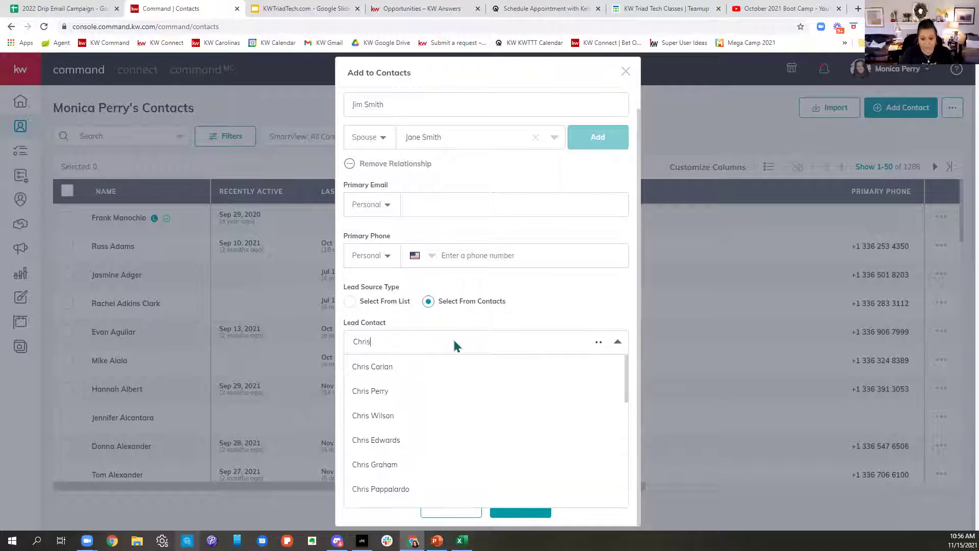
pyautogui.write(' Per')
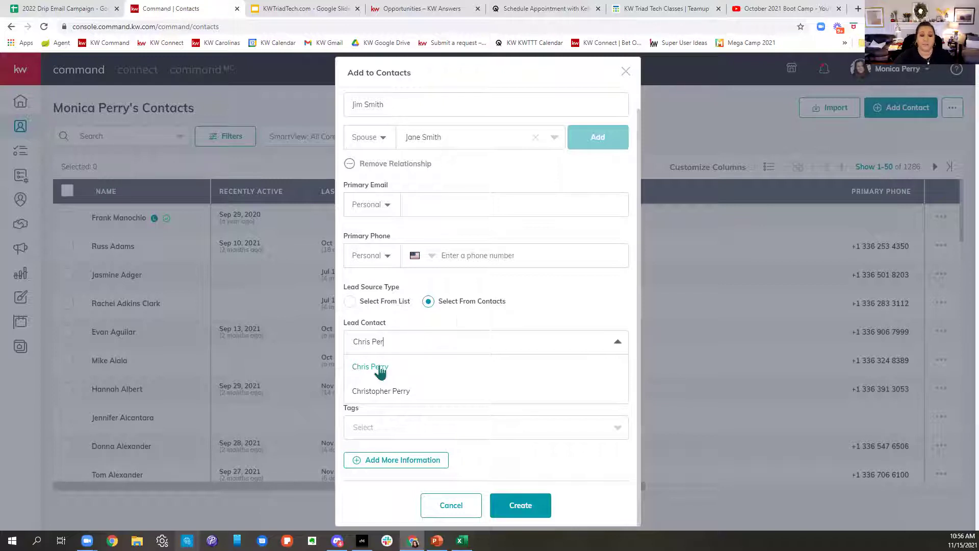
pyautogui.click(539, 309)
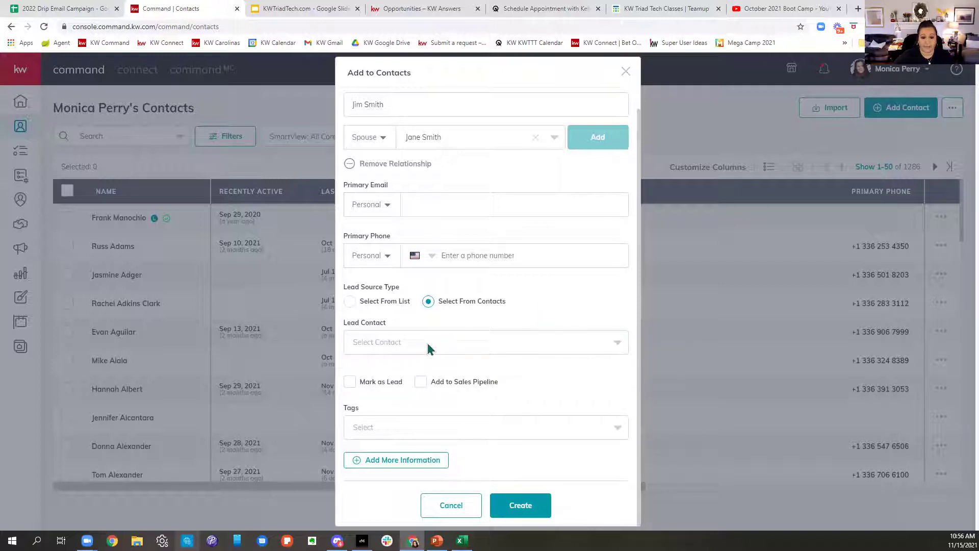
pyautogui.click(349, 301)
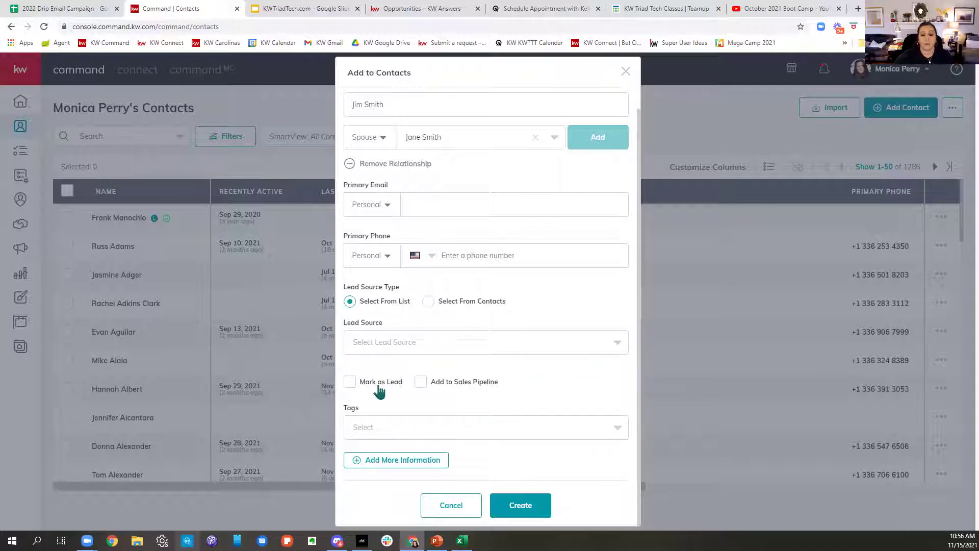
pyautogui.click(350, 383)
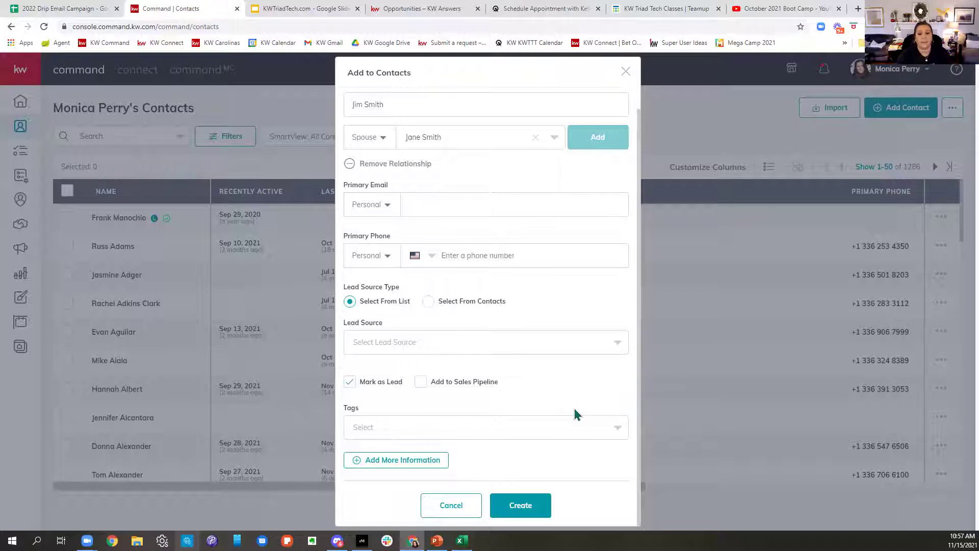
pyautogui.click(421, 382)
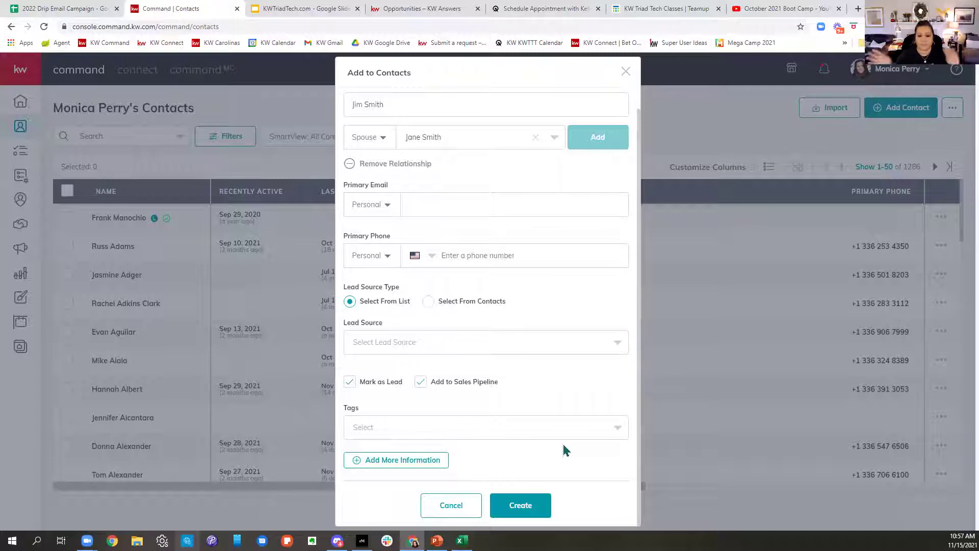
pyautogui.click(417, 386)
pyautogui.click(352, 384)
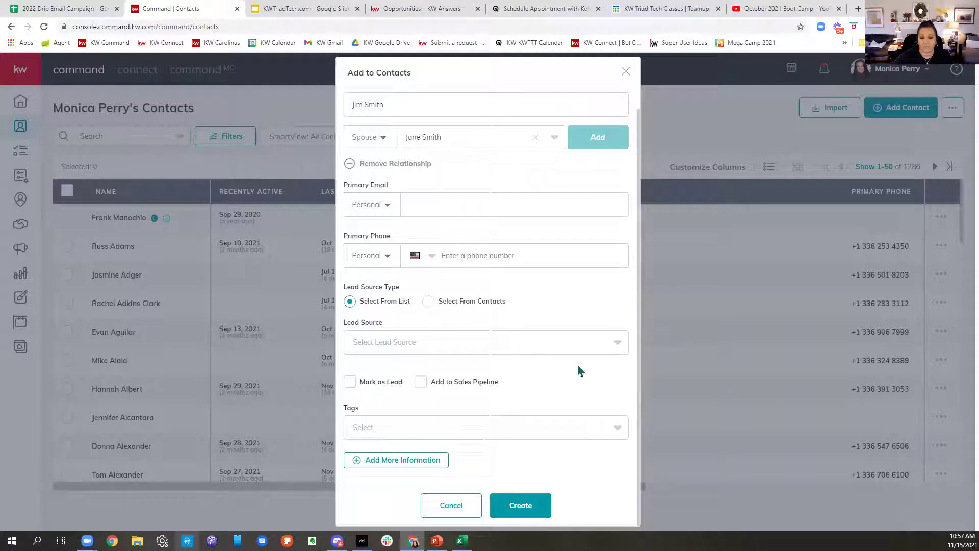
pyautogui.click(438, 433)
pyautogui.scroll(-3, 485, 459)
pyautogui.scroll(-10, 550, 493)
pyautogui.scroll(-4, 550, 493)
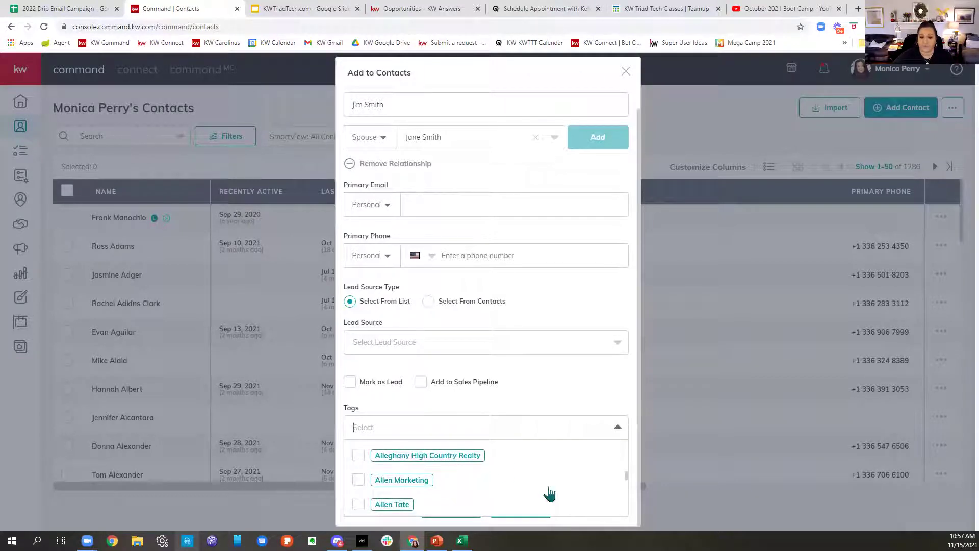
pyautogui.click(576, 392)
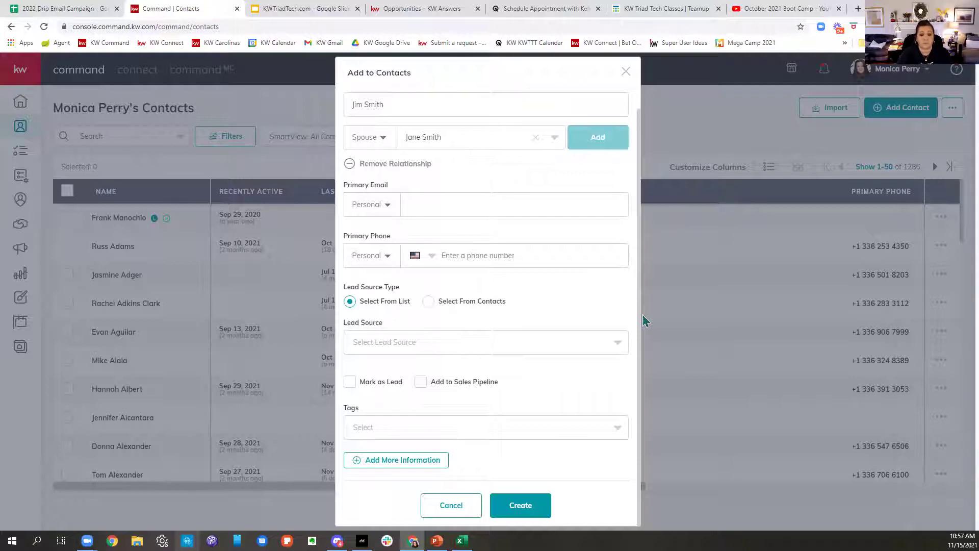
# Step: Browse the available tags, close the list unchosen, then reopen the Tags field
pyautogui.click(519, 428)
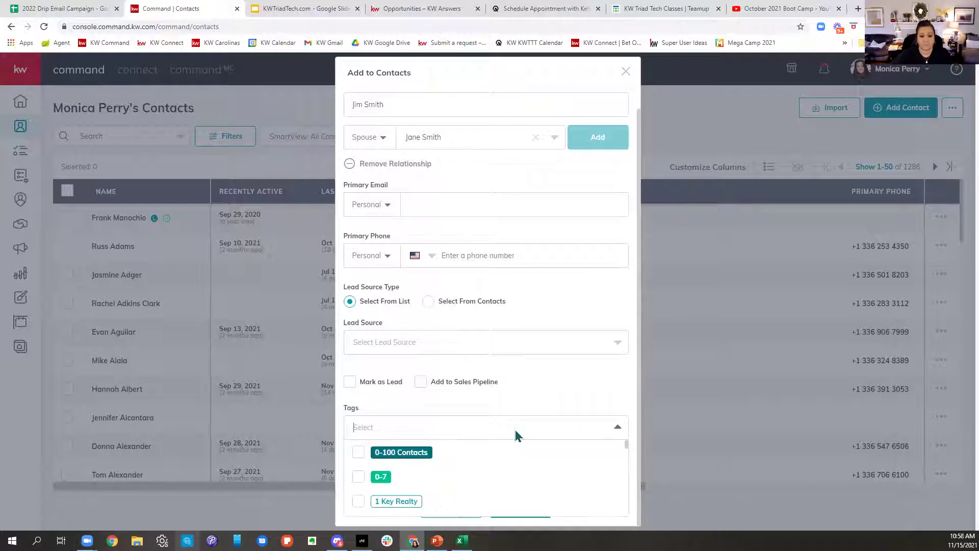
pyautogui.scroll(-5, 534, 475)
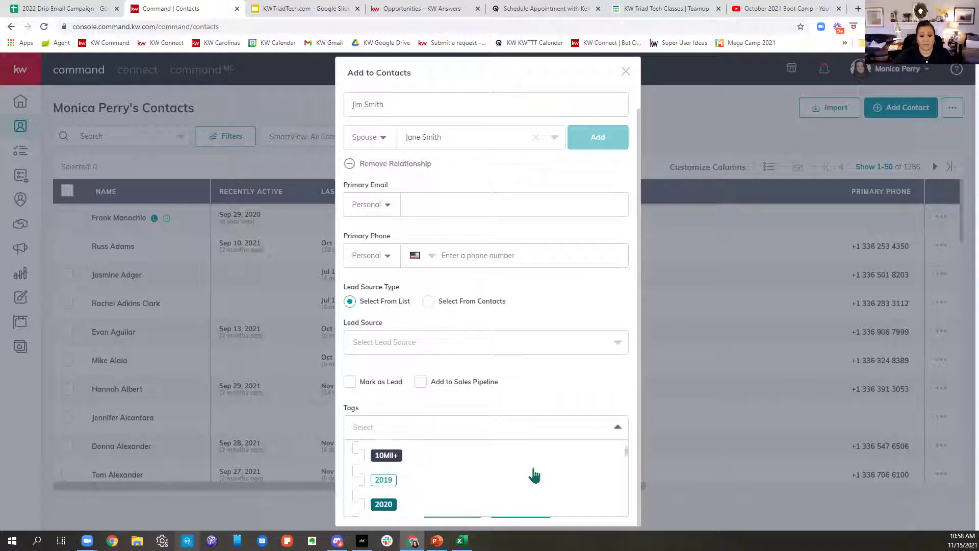
pyautogui.scroll(-8, 534, 475)
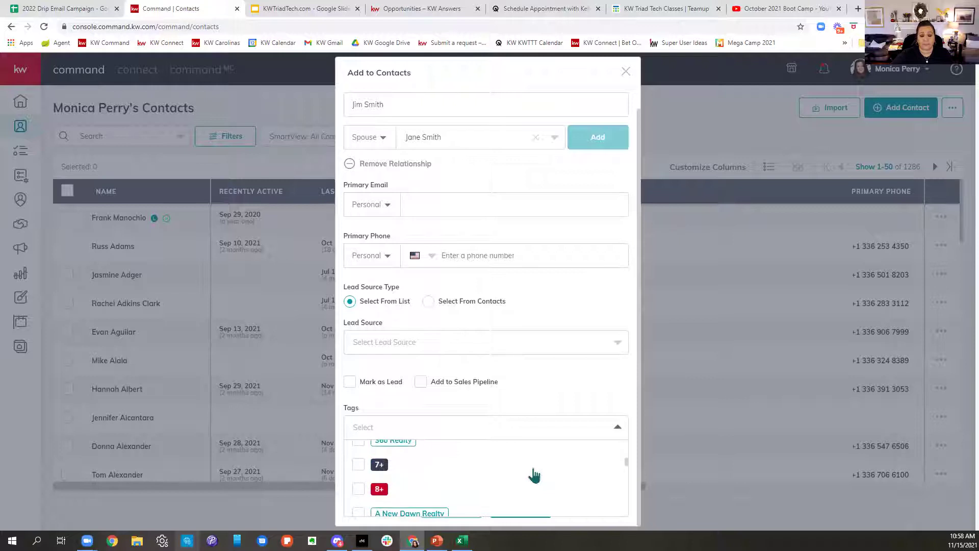
pyautogui.scroll(2, 534, 476)
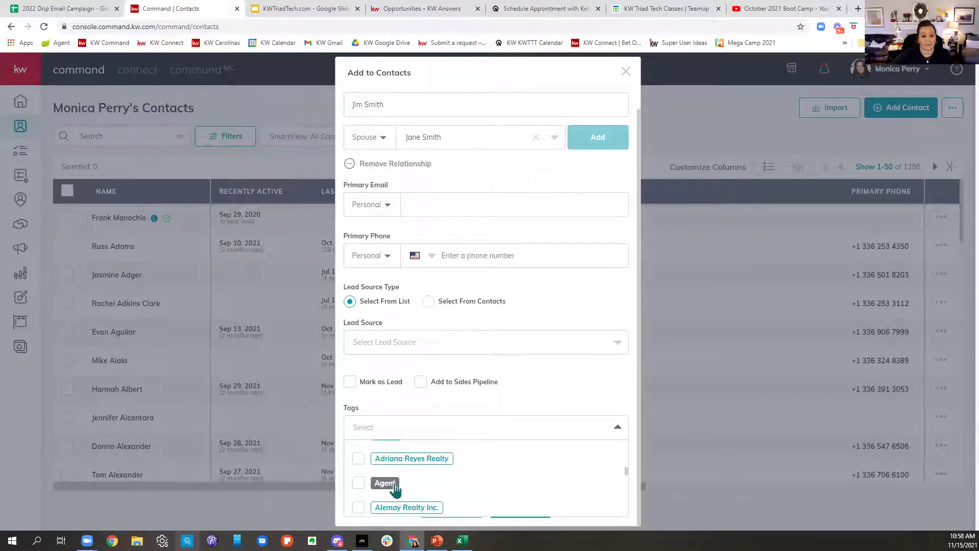
pyautogui.scroll(-5, 479, 498)
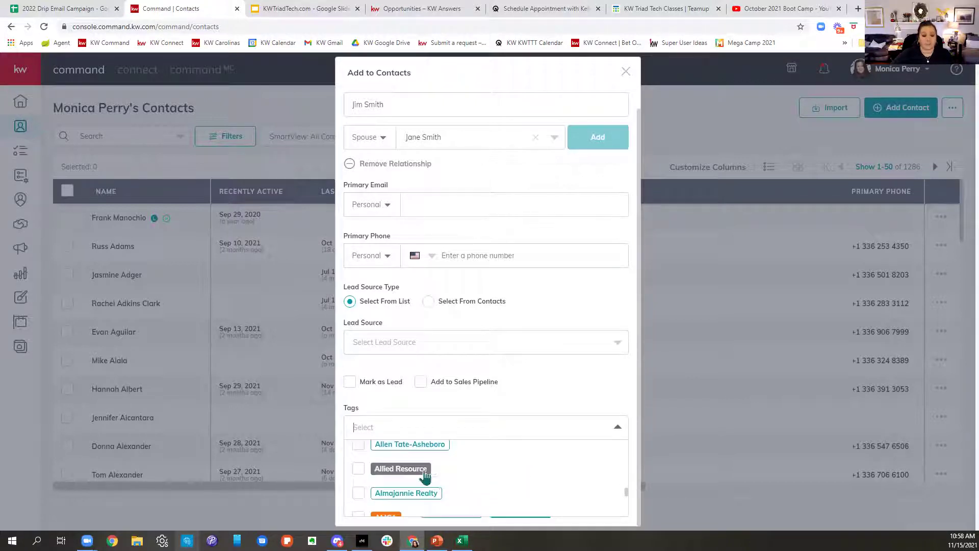
pyautogui.scroll(-5, 455, 473)
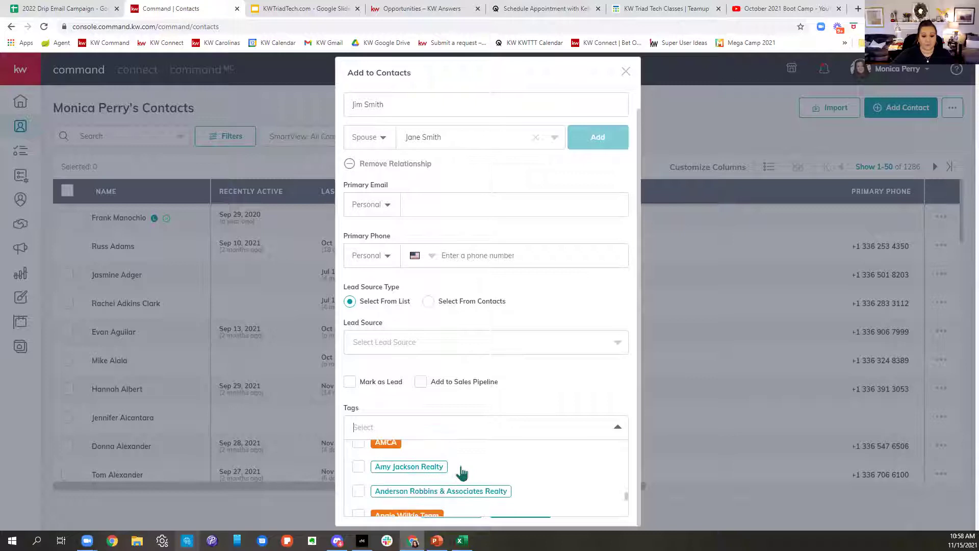
pyautogui.scroll(-6, 461, 473)
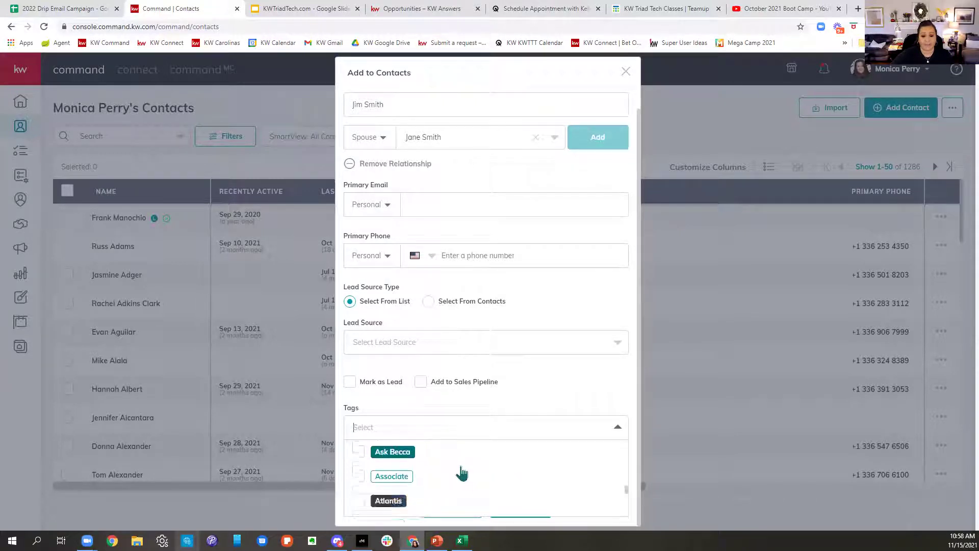
pyautogui.scroll(-3, 462, 474)
pyautogui.scroll(2, 463, 474)
pyautogui.scroll(-4, 463, 473)
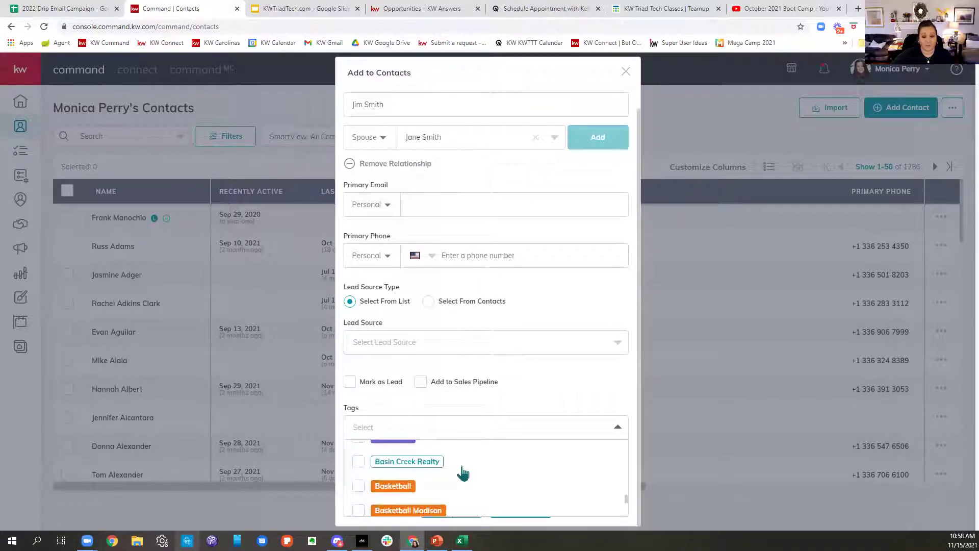
pyautogui.scroll(-5, 463, 473)
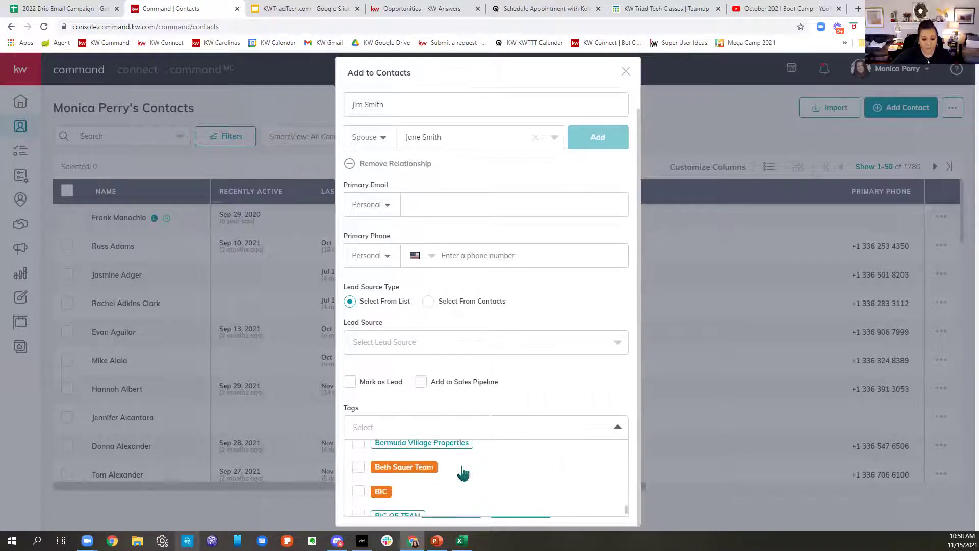
pyautogui.scroll(-2, 463, 473)
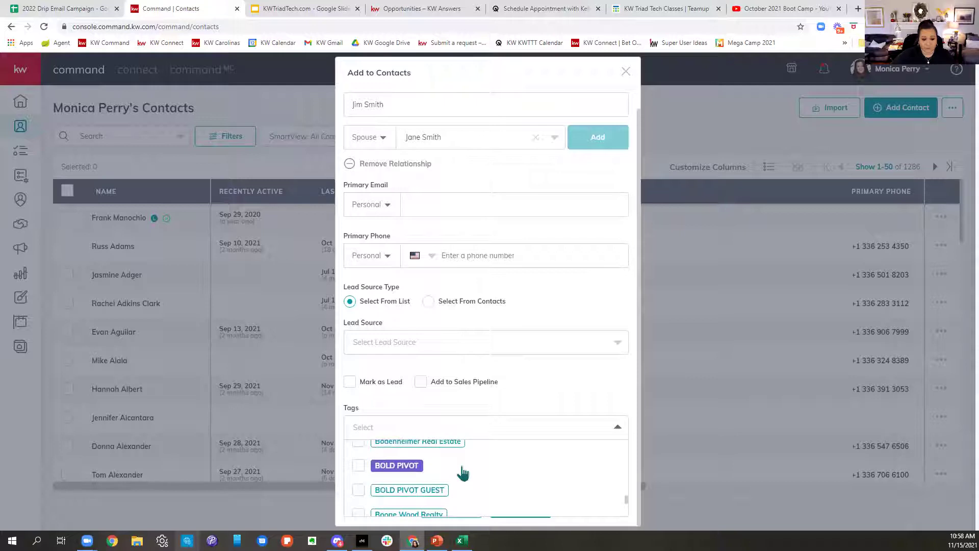
pyautogui.scroll(-1, 463, 473)
pyautogui.scroll(-1, 454, 466)
pyautogui.scroll(1, 452, 465)
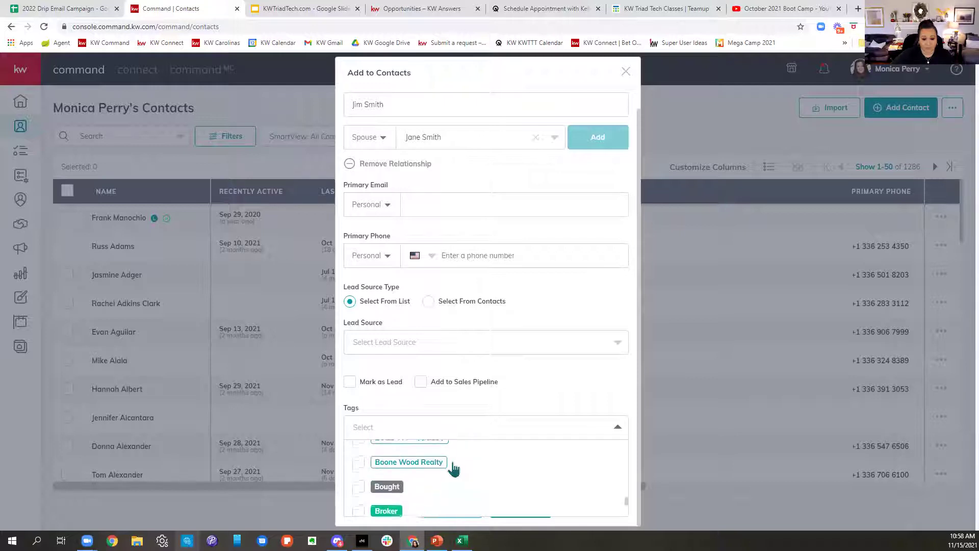
pyautogui.scroll(-1, 454, 469)
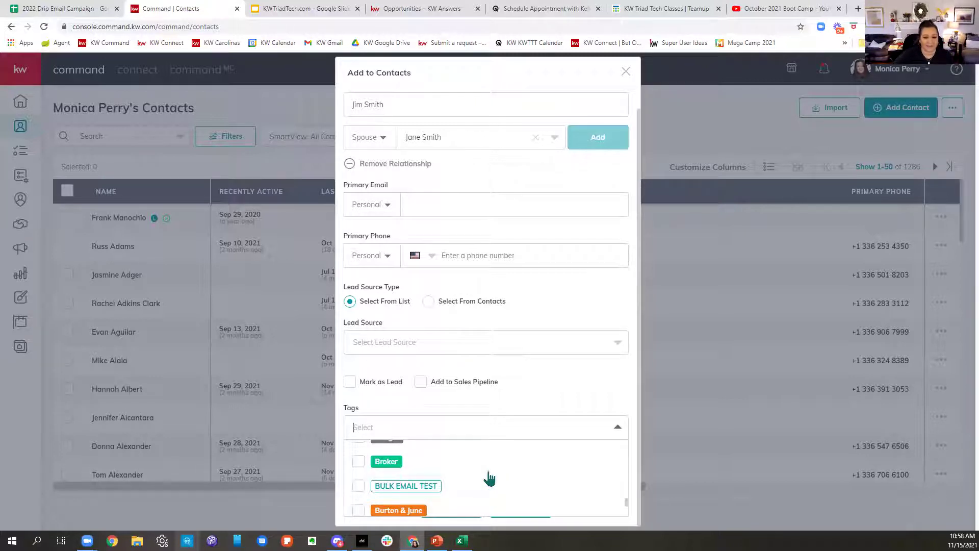
pyautogui.scroll(-5, 488, 478)
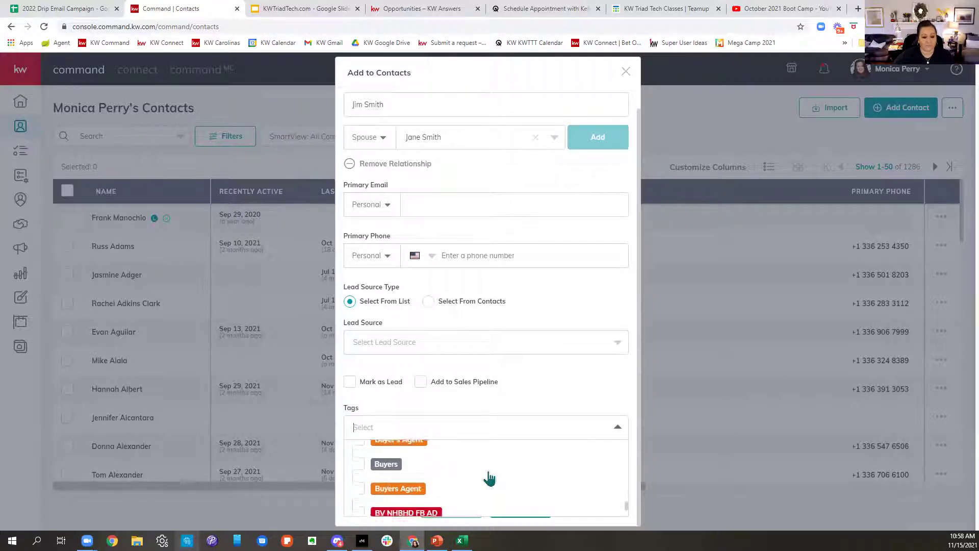
pyautogui.scroll(-5, 489, 478)
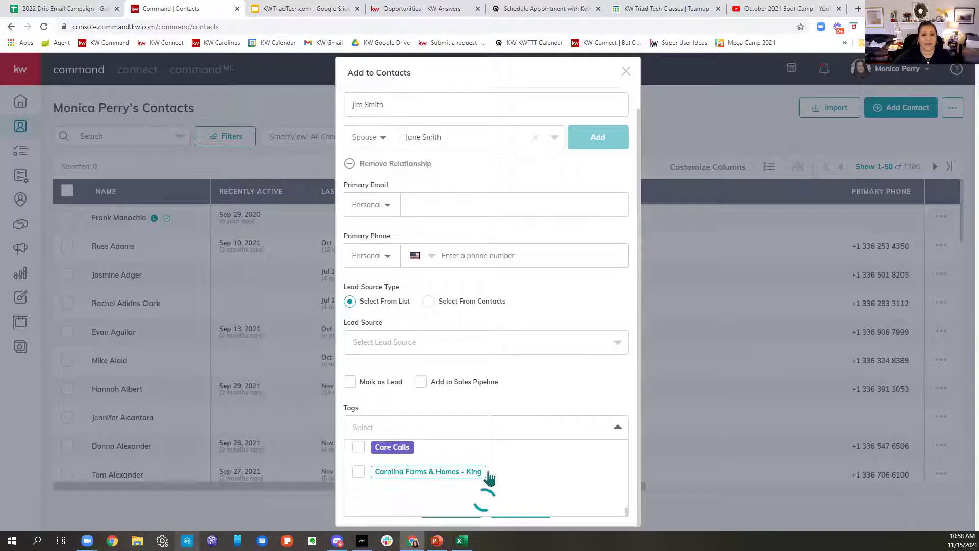
pyautogui.click(549, 376)
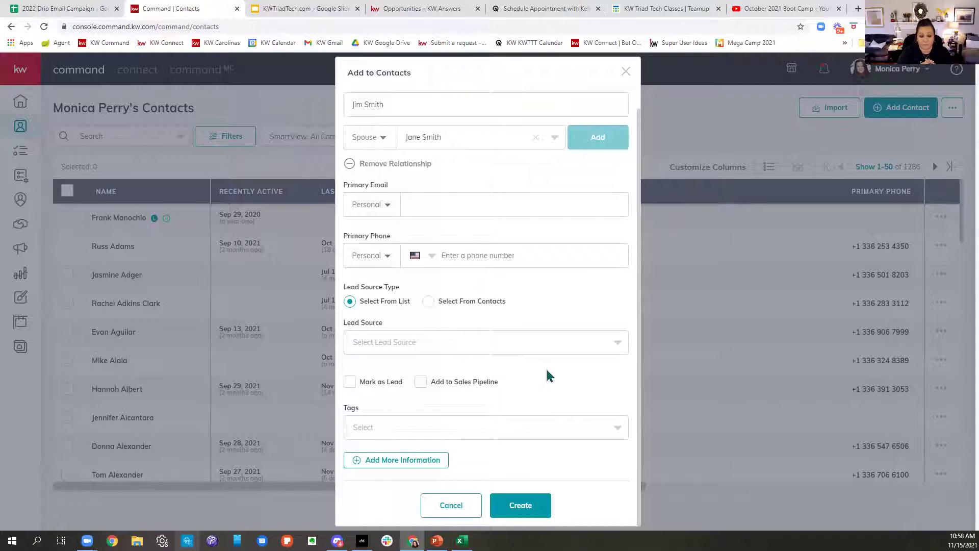
pyautogui.click(421, 434)
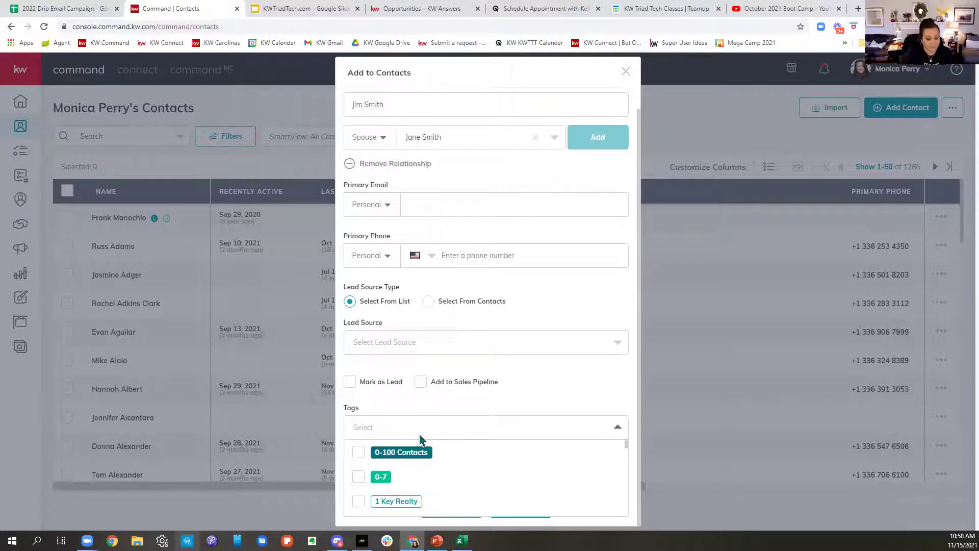
# Step: Create an orange custom tag 'Little Theater' and add it to the contact
pyautogui.write('Little ')
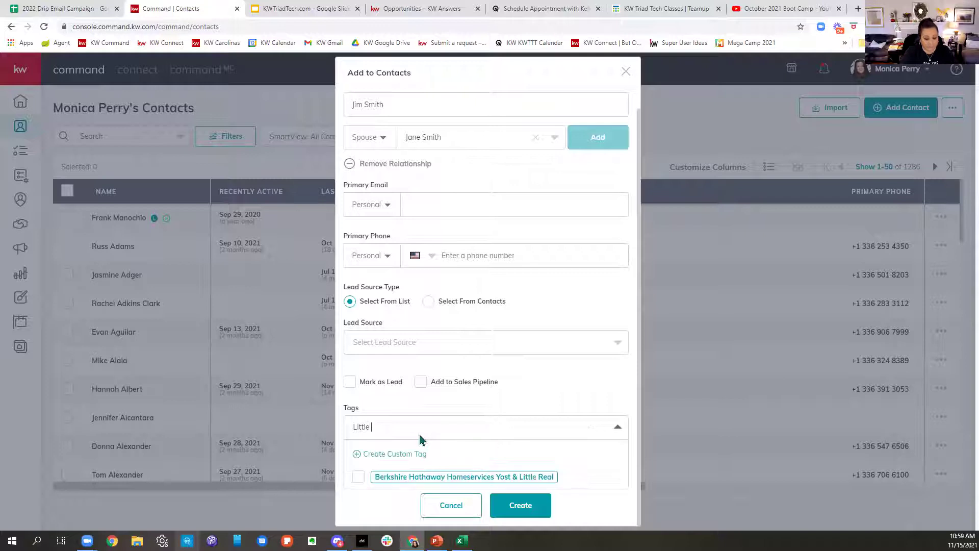
pyautogui.write('Thea')
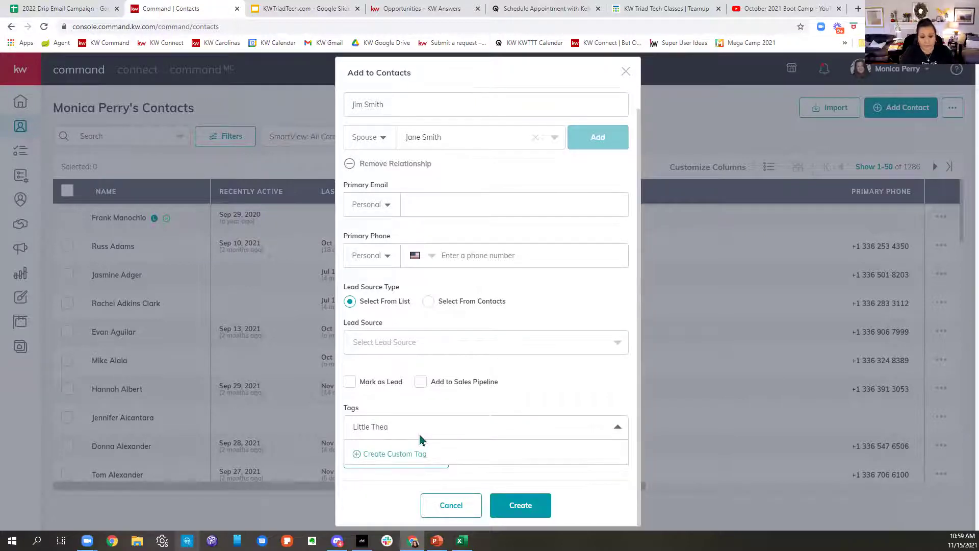
pyautogui.write('ter')
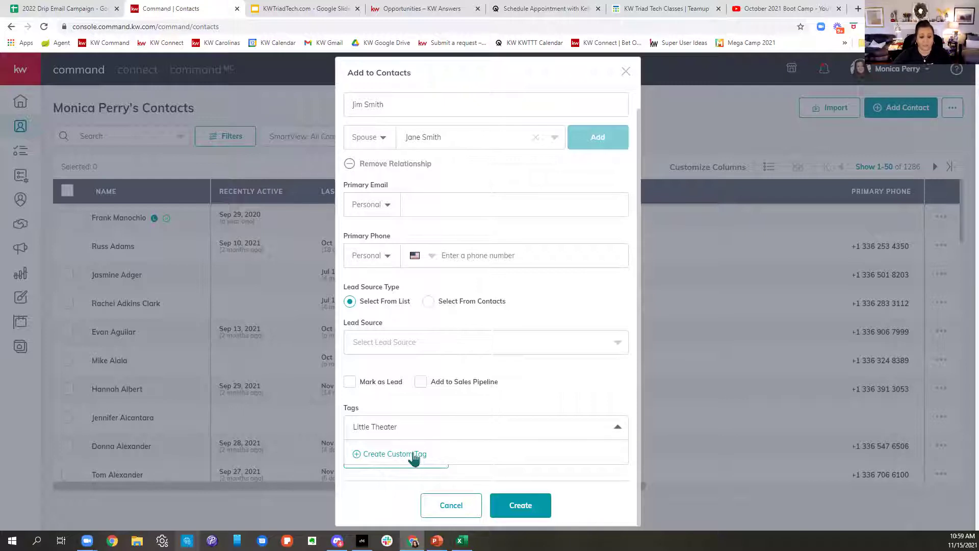
pyautogui.click(381, 456)
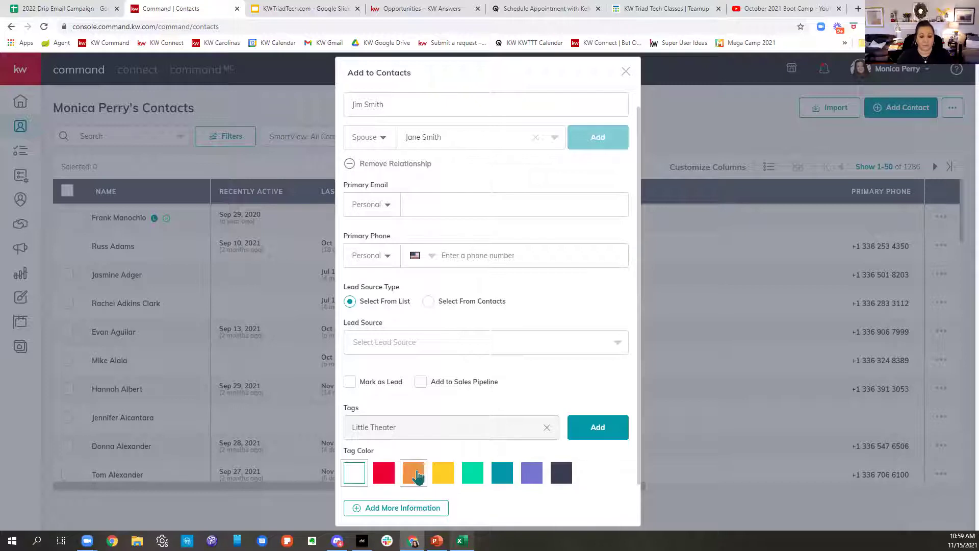
pyautogui.click(418, 475)
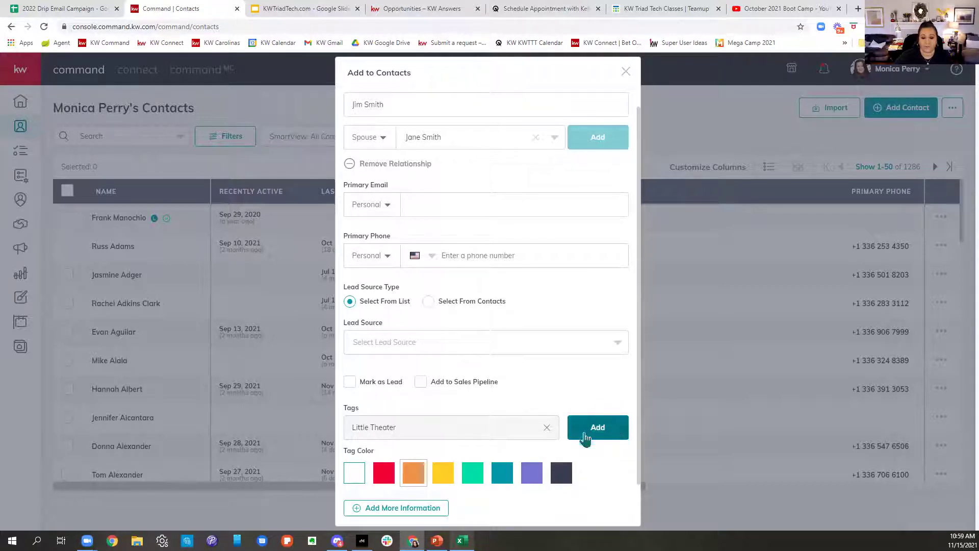
pyautogui.click(618, 433)
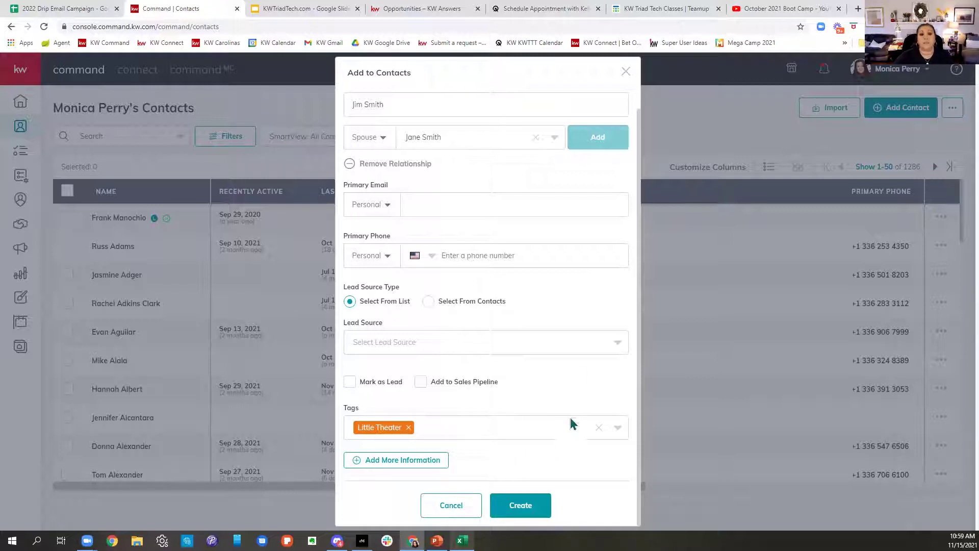
pyautogui.scroll(1, 626, 204)
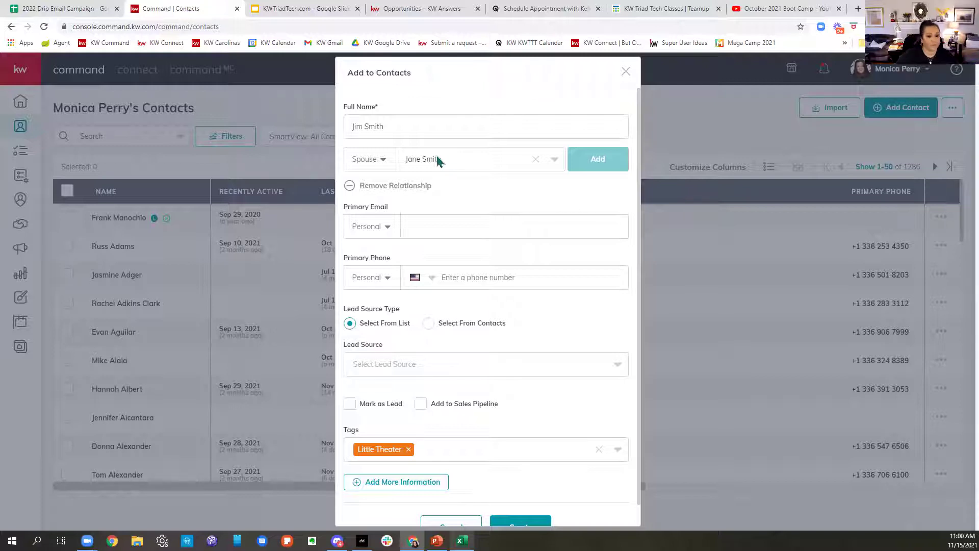
# Step: Reveal more information and expand the Additional Contact Information section
pyautogui.click(437, 485)
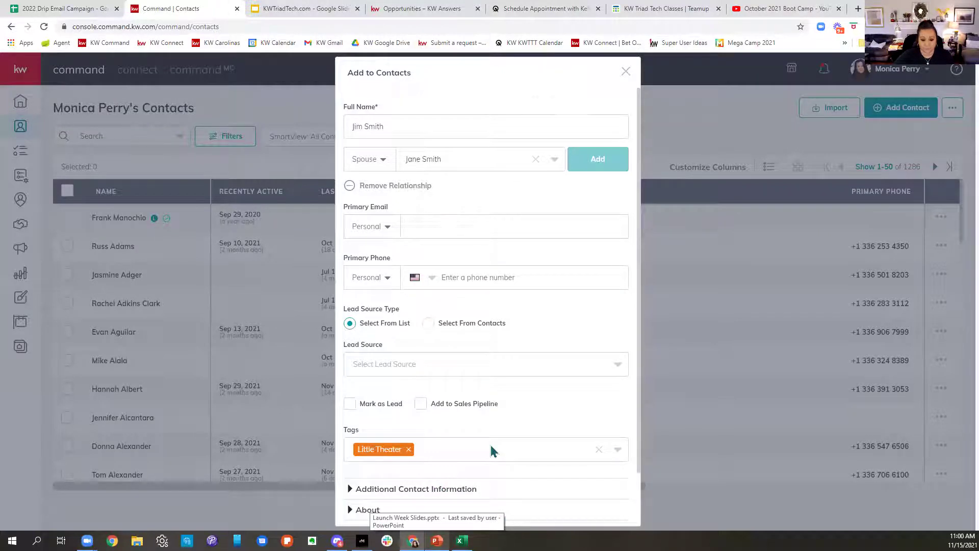
pyautogui.scroll(-2, 492, 448)
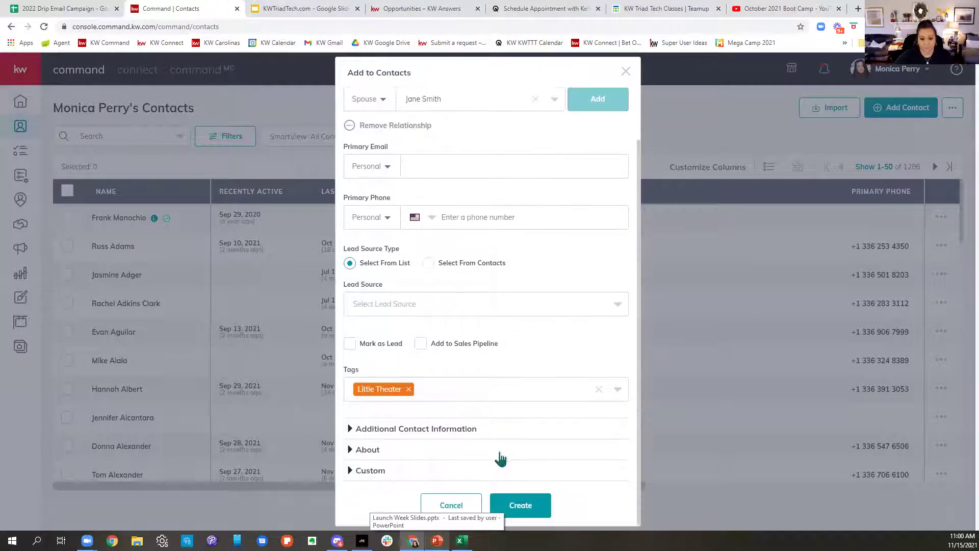
pyautogui.click(411, 433)
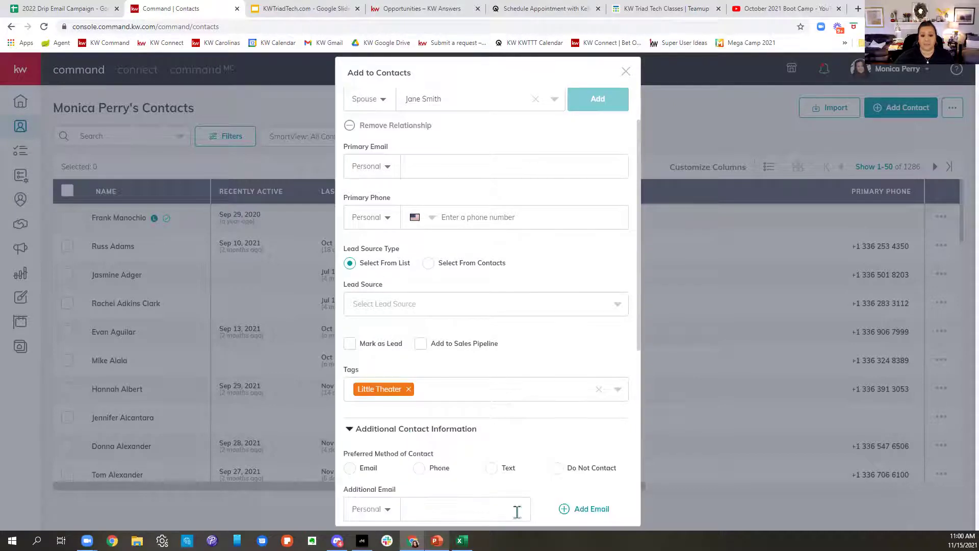
pyautogui.scroll(-6, 517, 511)
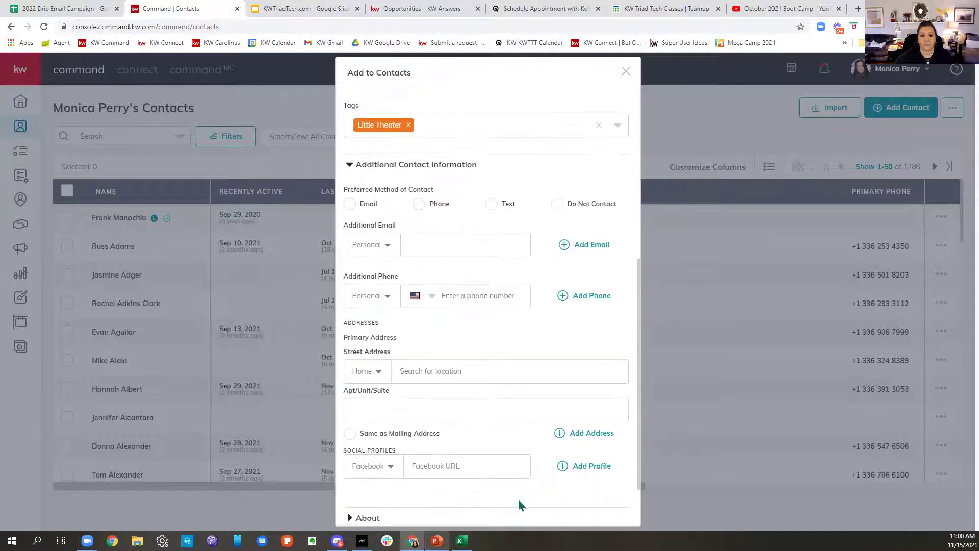
pyautogui.moveTo(344, 148); pyautogui.dragTo(438, 146)
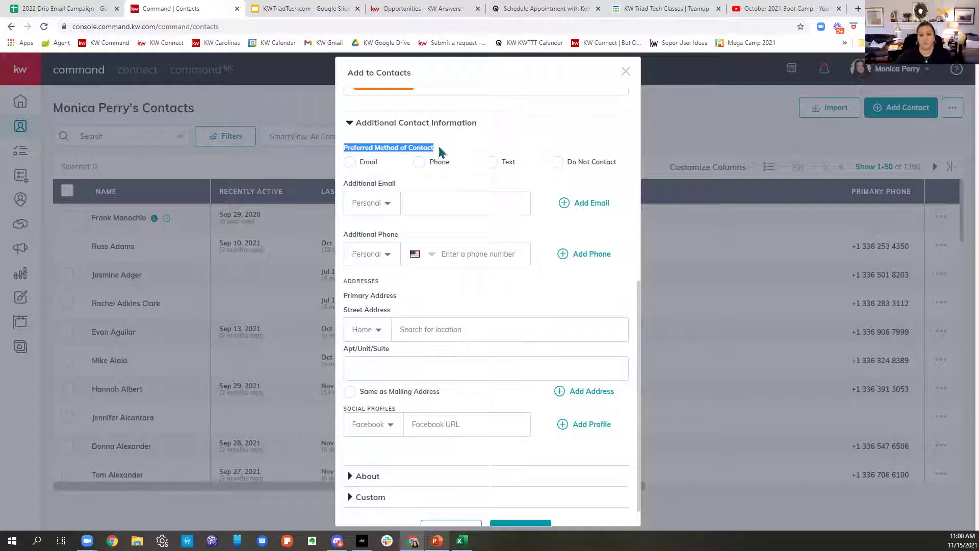
# Step: Make Email, not Text, the preferred method of contact
pyautogui.click(490, 163)
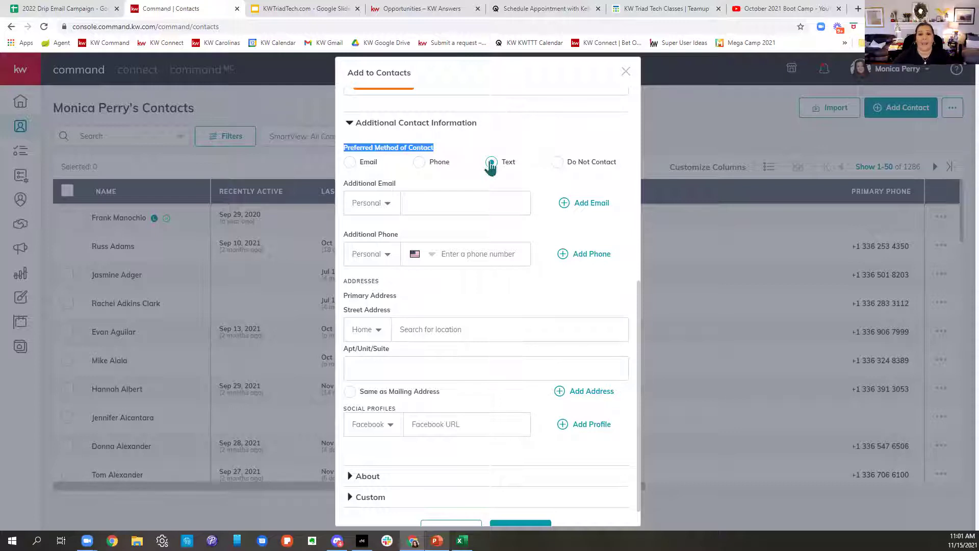
pyautogui.click(350, 163)
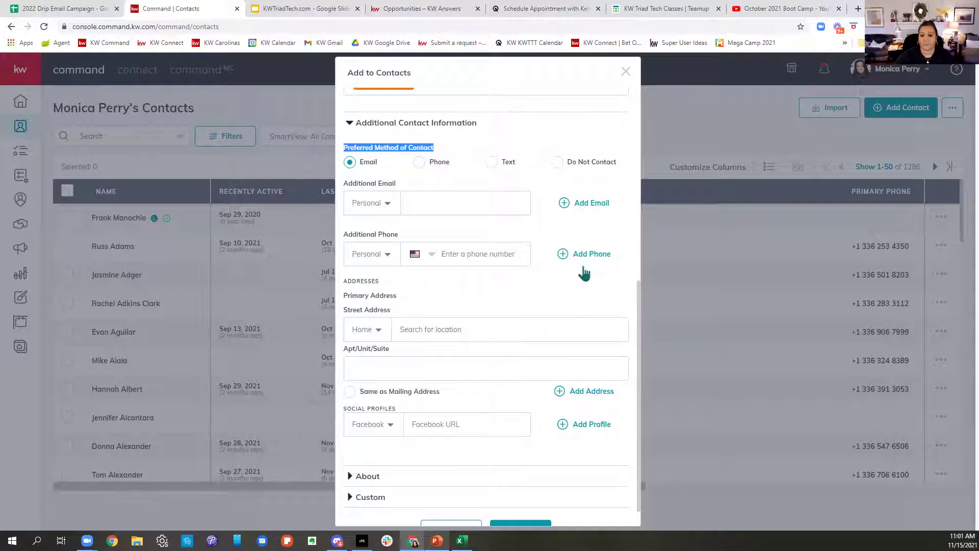
pyautogui.scroll(-1, 585, 274)
pyautogui.click(422, 302)
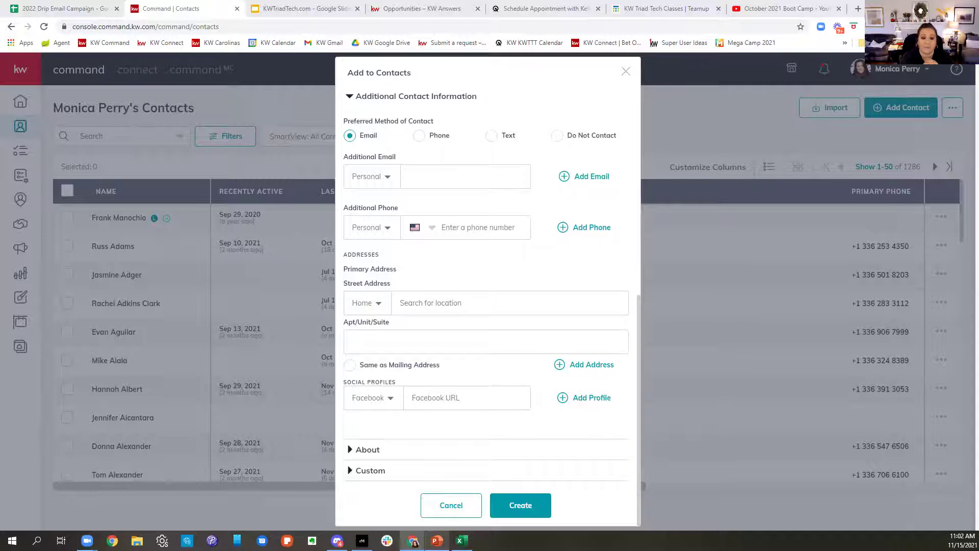
# Step: Fill the contact's home street address from autocomplete, then start a new browser tab
pyautogui.click(468, 307)
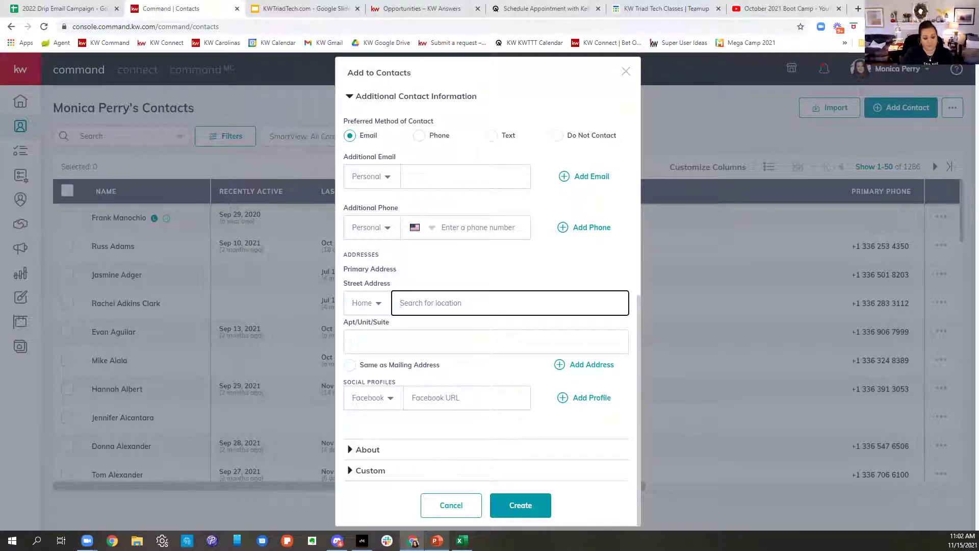
pyautogui.write('600 Q')
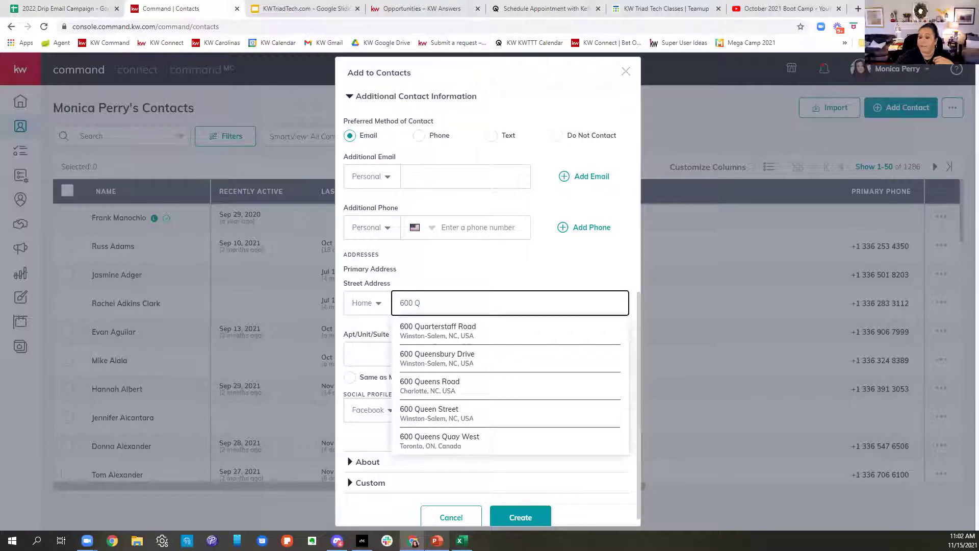
pyautogui.click(442, 331)
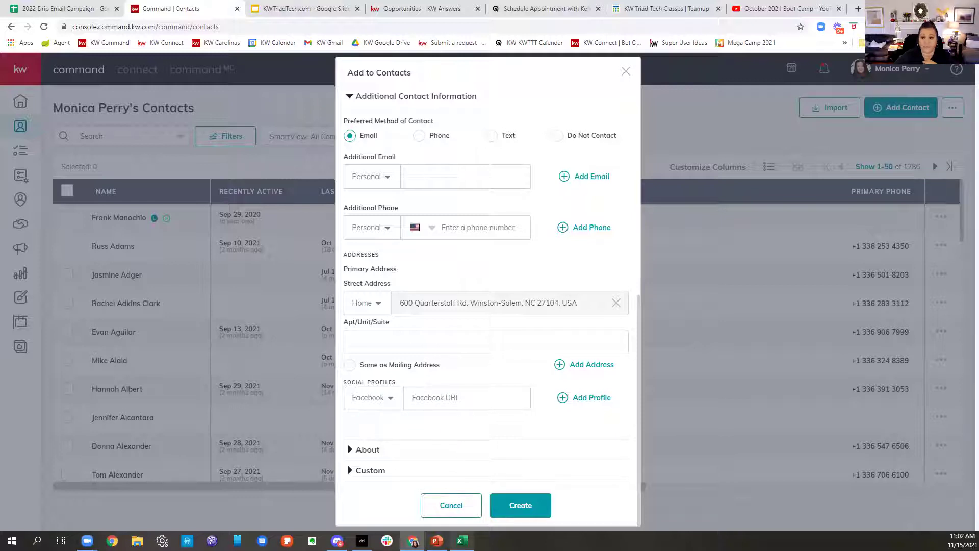
pyautogui.click(859, 15)
# Step: Go to facebook.com and open the account's own profile page
pyautogui.write('www.facebook.com')
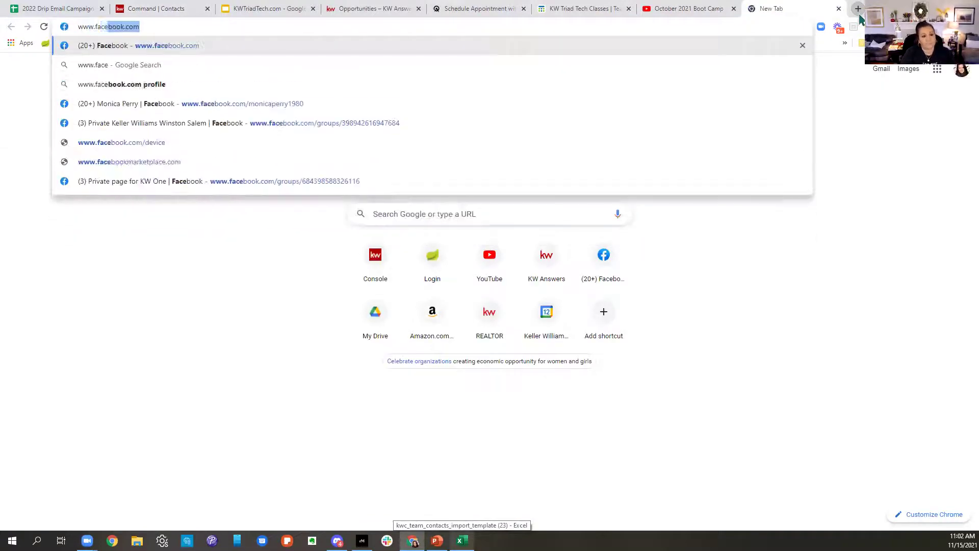
pyautogui.press('Return')
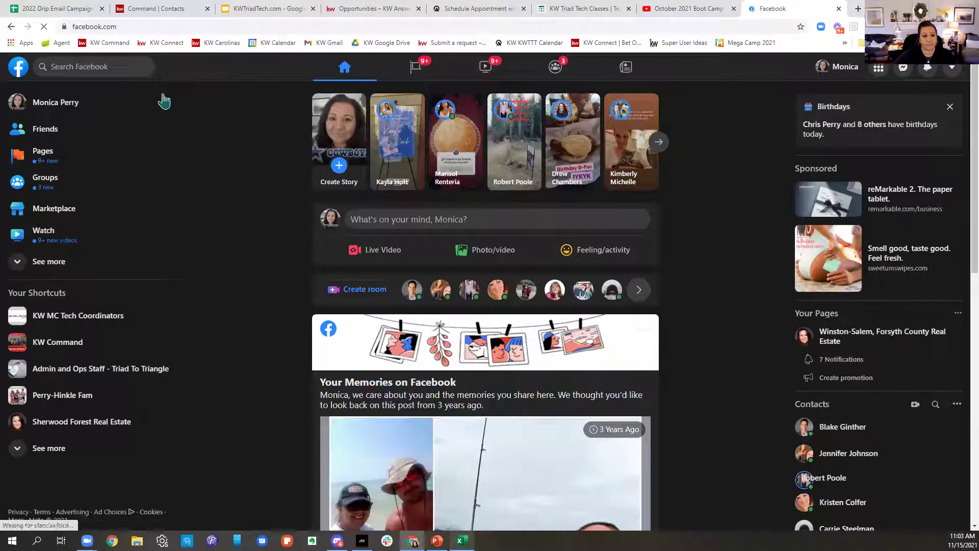
pyautogui.click(16, 109)
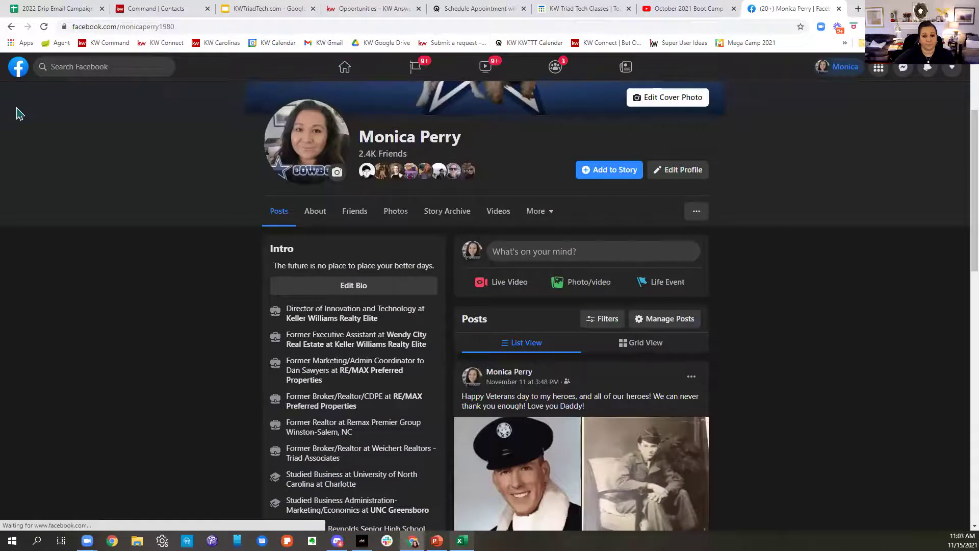
pyautogui.scroll(3, 366, 193)
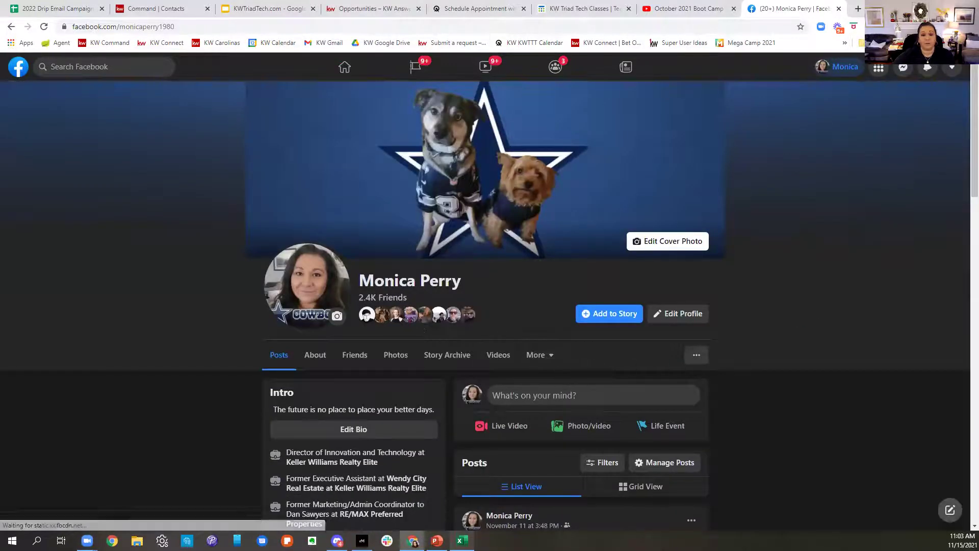
# Step: Copy the profile page's web address from the address bar
pyautogui.click(187, 25)
pyautogui.moveTo(187, 25); pyautogui.dragTo(276, 19)
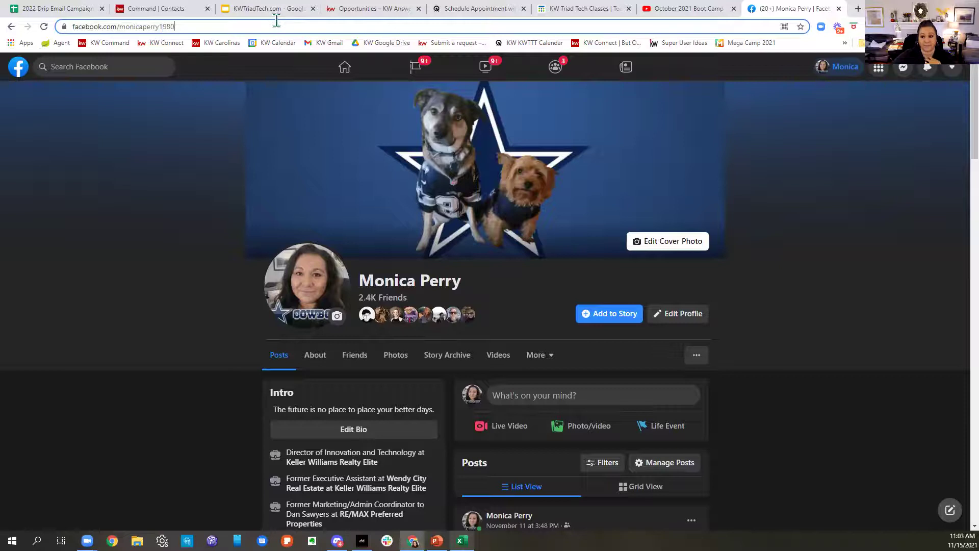
pyautogui.moveTo(276, 19); pyautogui.dragTo(79, 25)
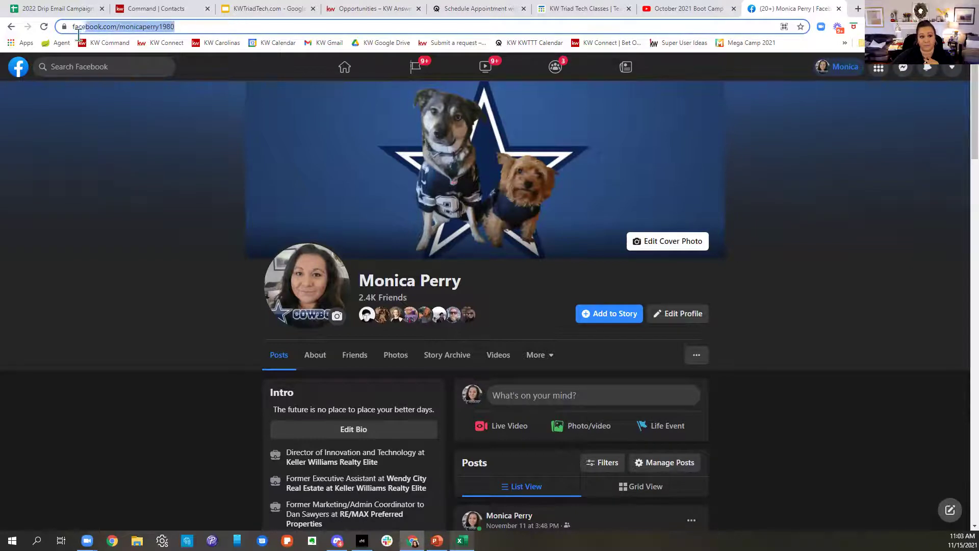
pyautogui.rightClick(92, 27)
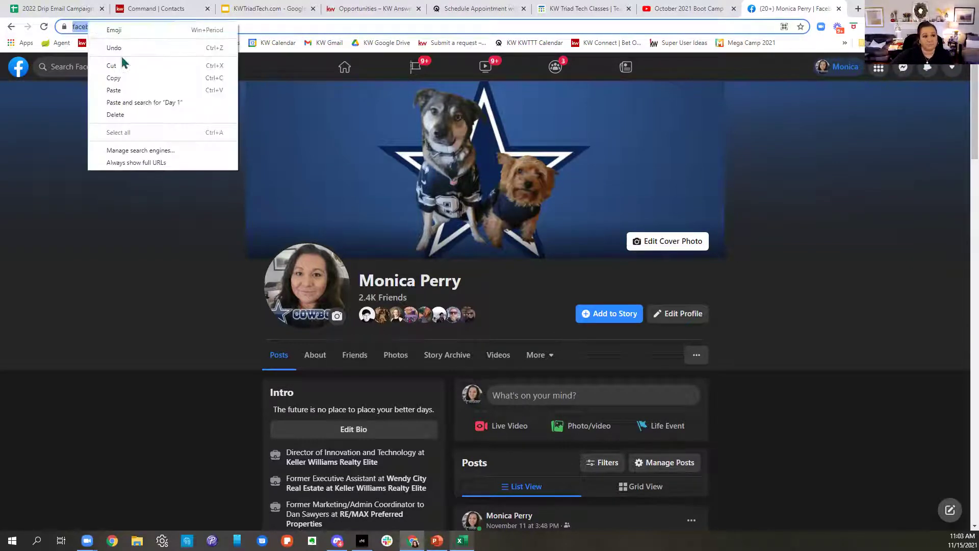
pyautogui.click(116, 78)
# Step: Paste the copied profile link into Social Profiles, keeping Facebook as the network
pyautogui.click(150, 11)
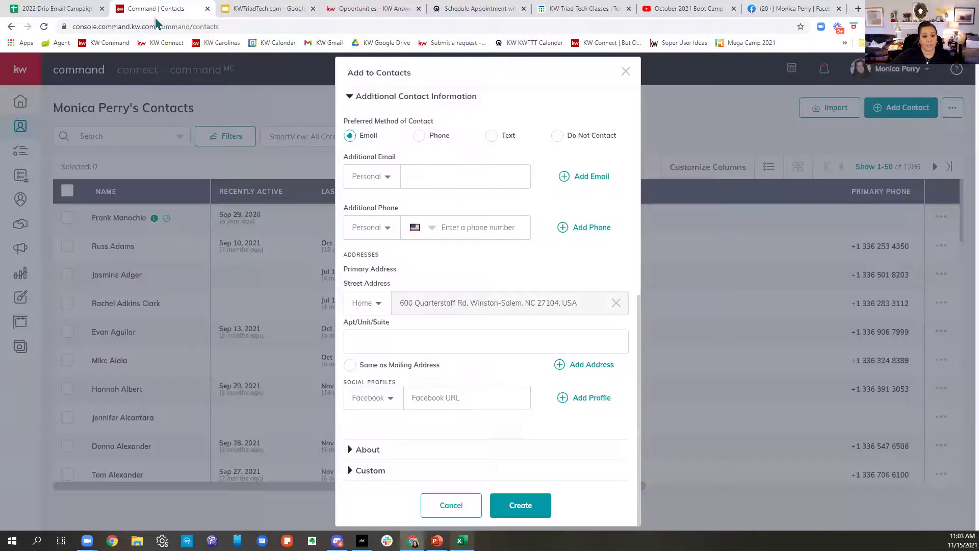
pyautogui.click(416, 399)
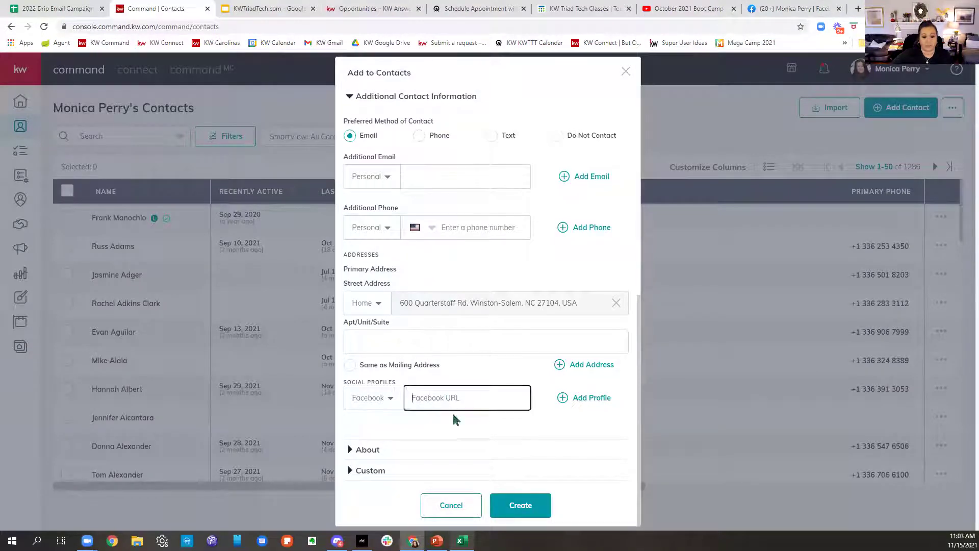
pyautogui.hotkey('ctrl', 'v')
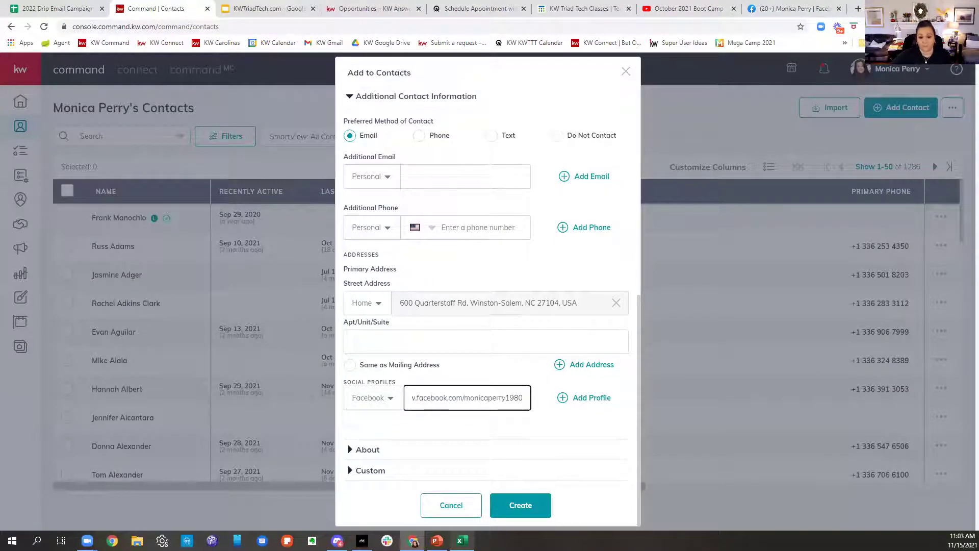
pyautogui.click(389, 408)
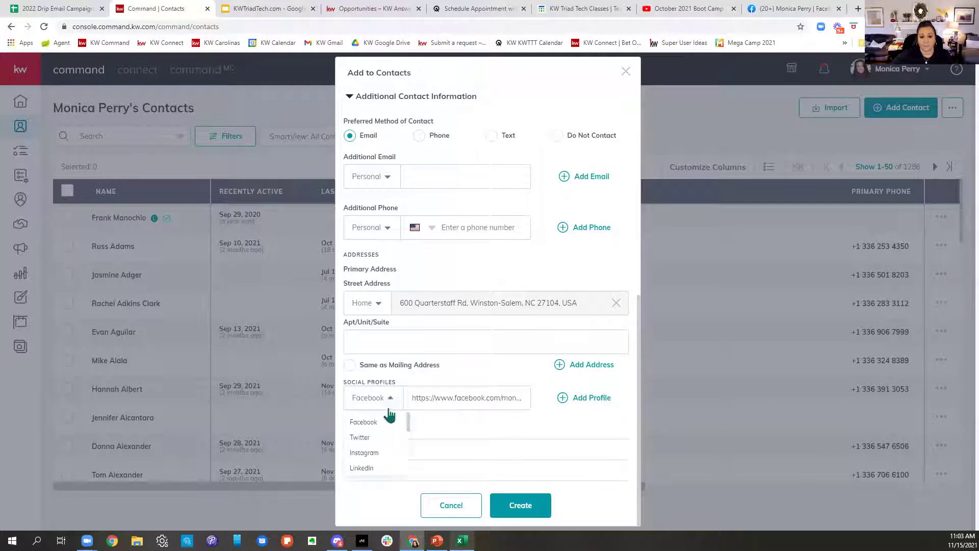
pyautogui.scroll(-1, 378, 462)
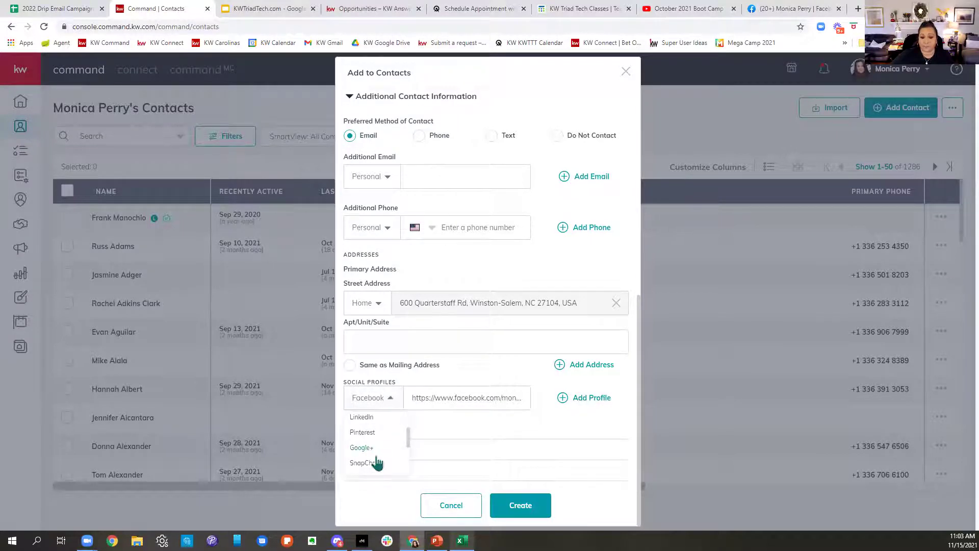
pyautogui.scroll(-1, 377, 463)
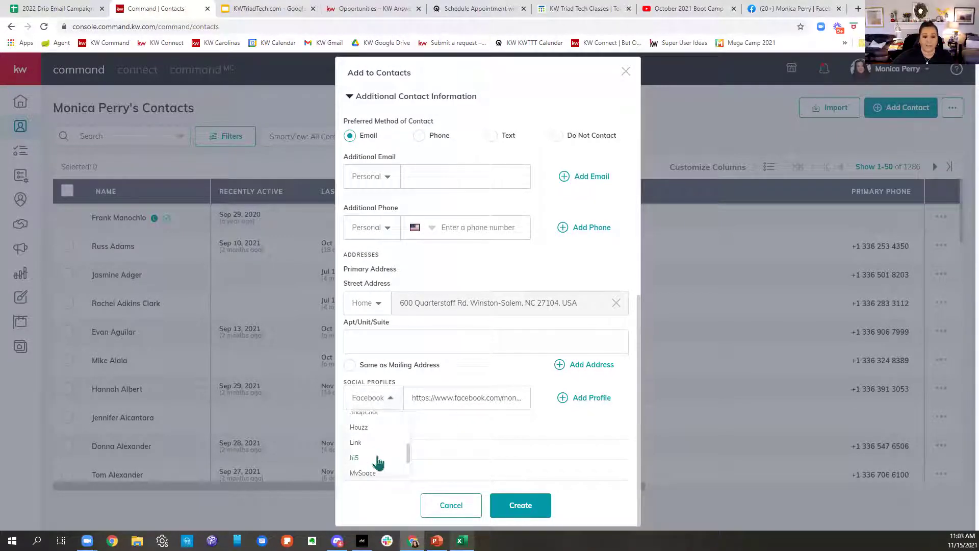
pyautogui.scroll(-1, 379, 462)
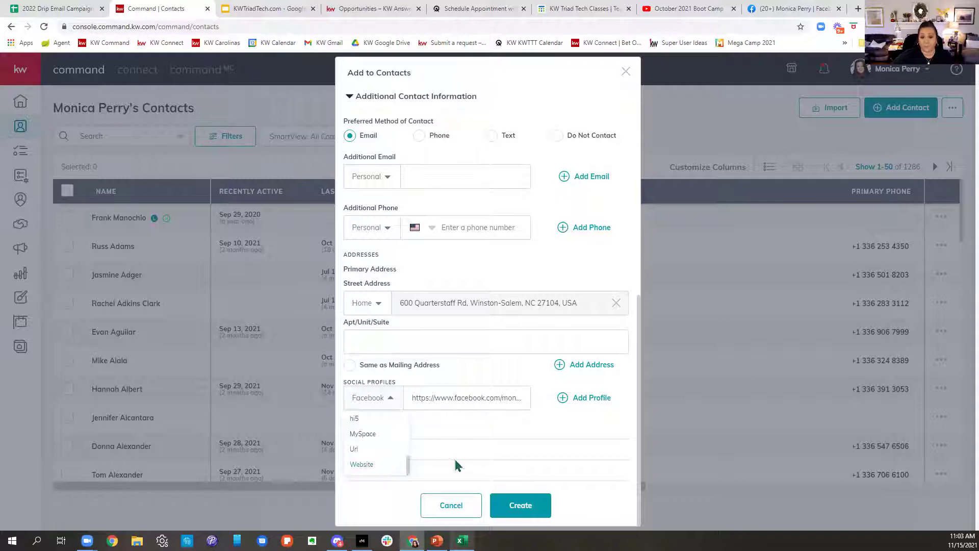
pyautogui.click(457, 432)
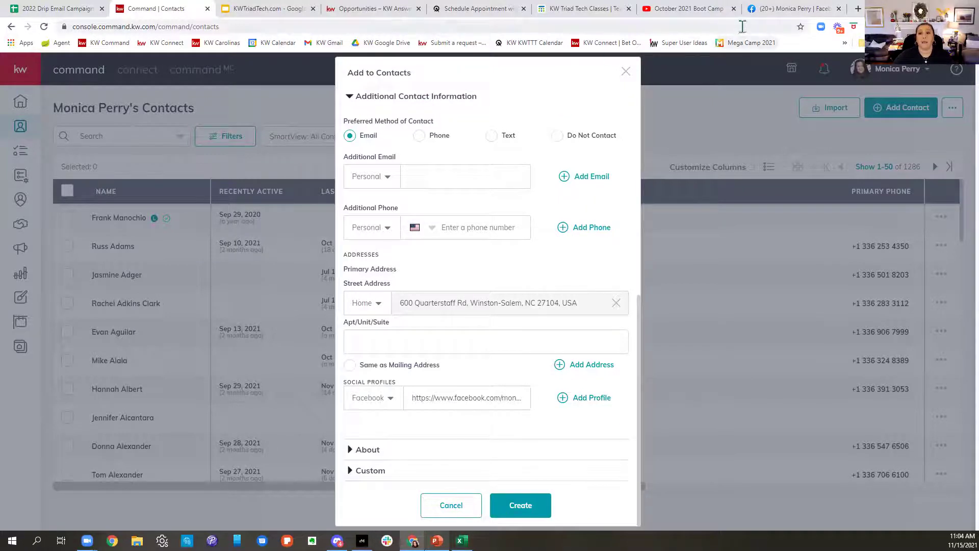
# Step: Search Facebook for the friend and open their profile page
pyautogui.click(792, 8)
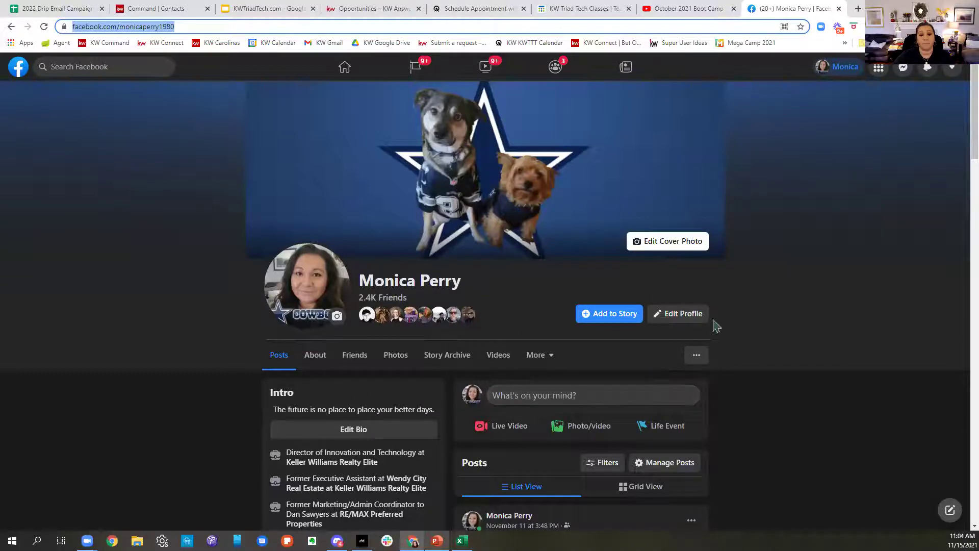
pyautogui.click(72, 69)
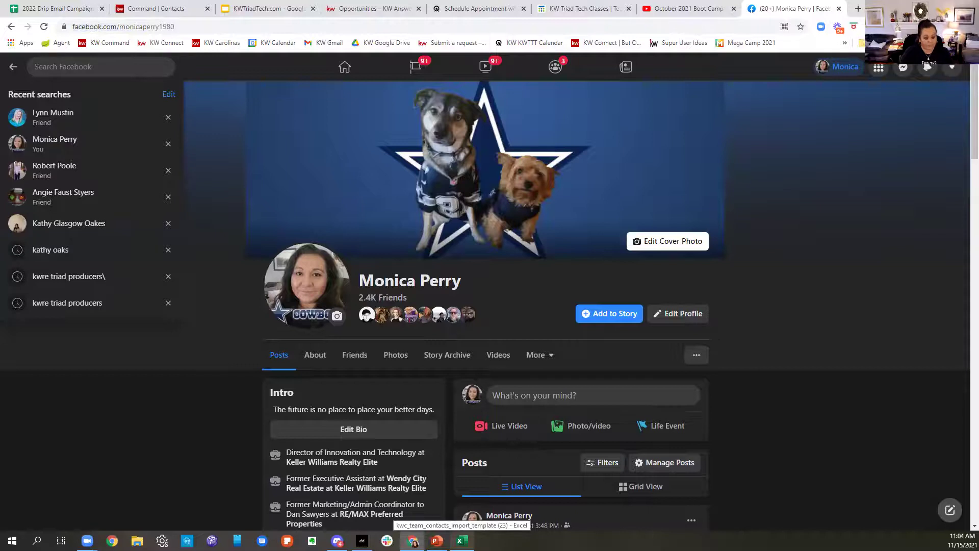
pyautogui.write('chri')
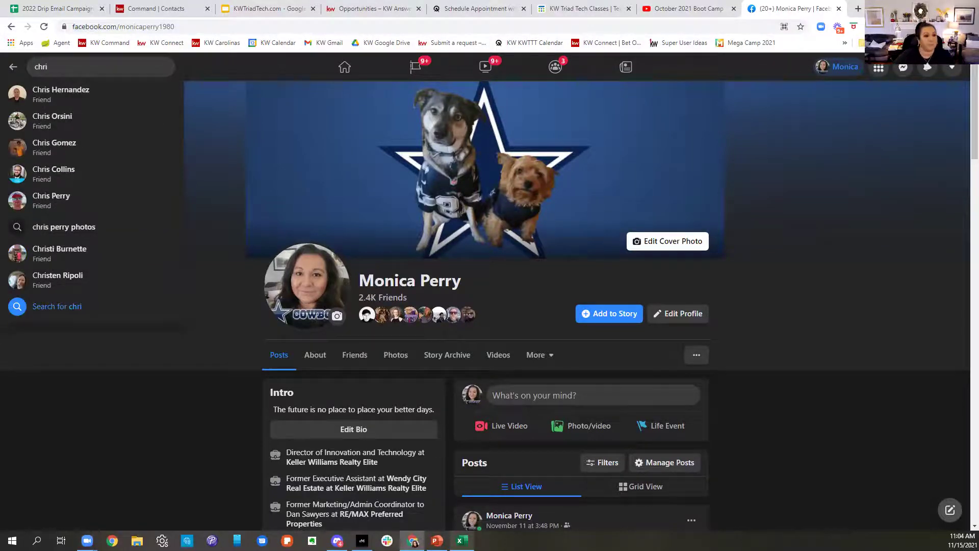
pyautogui.click(51, 202)
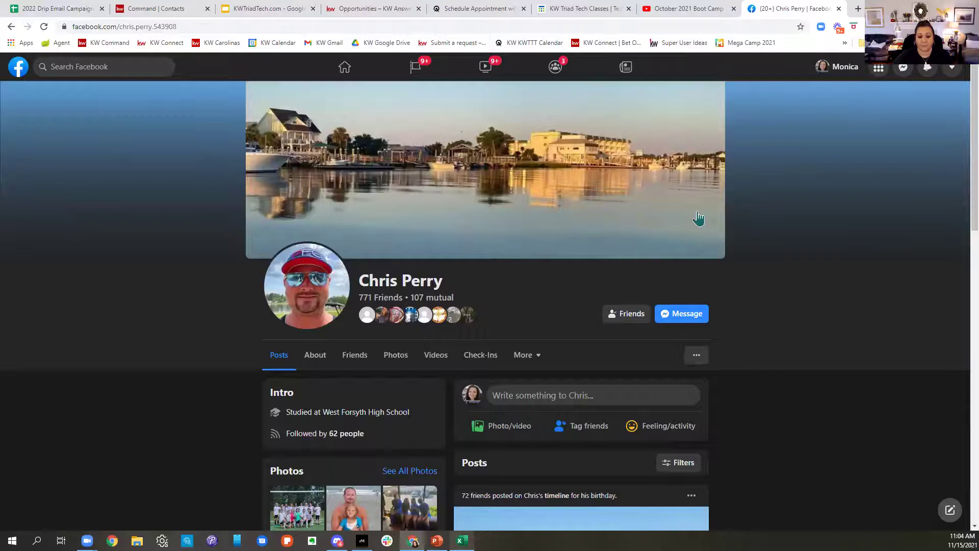
pyautogui.scroll(-10, 89, 261)
pyautogui.scroll(10, 564, 376)
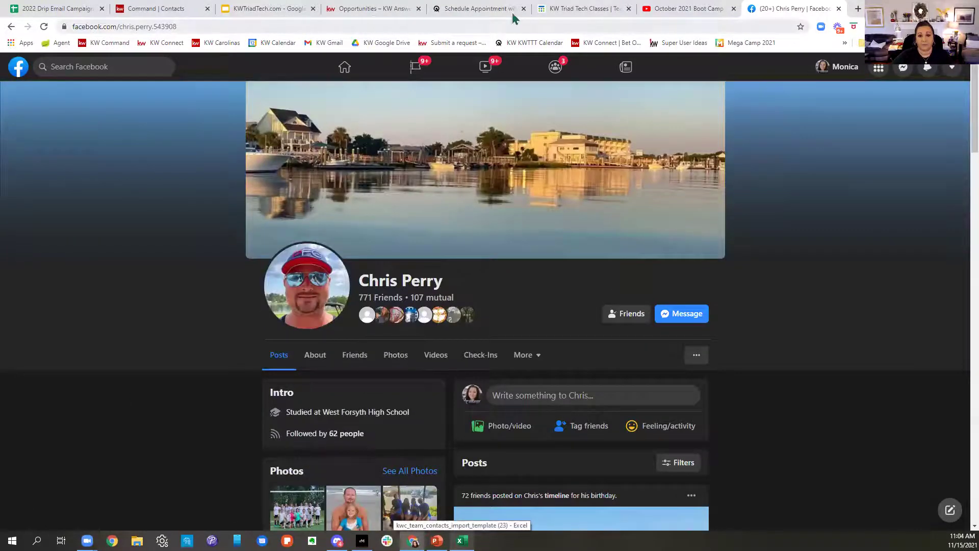
# Step: Copy the friend's profile web address from the address bar
pyautogui.click(712, 27)
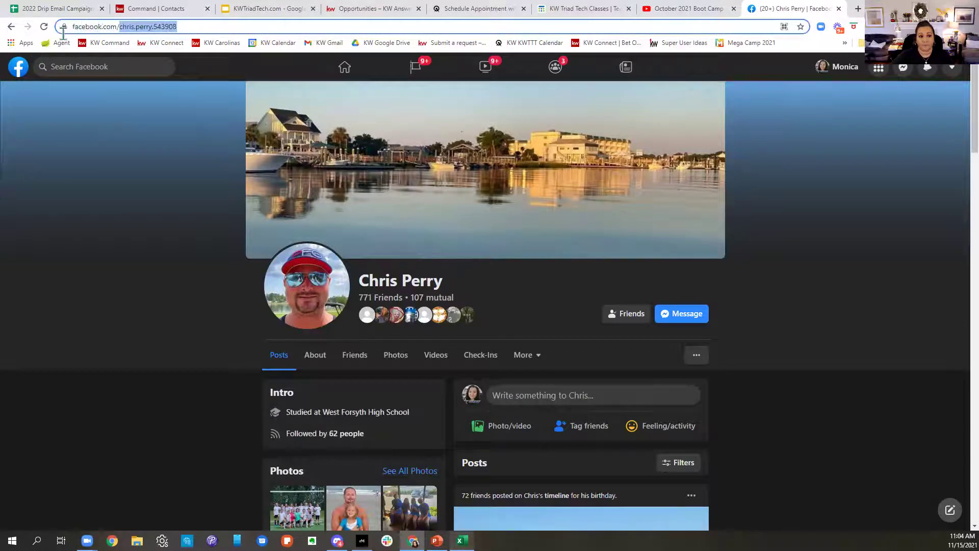
pyautogui.click(203, 25)
pyautogui.moveTo(203, 25); pyautogui.dragTo(70, 28)
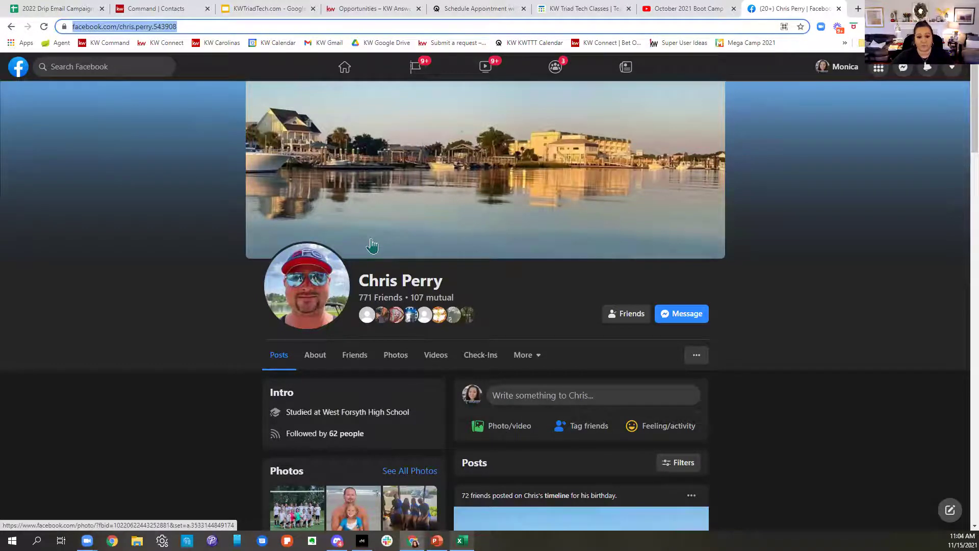
pyautogui.rightClick(158, 35)
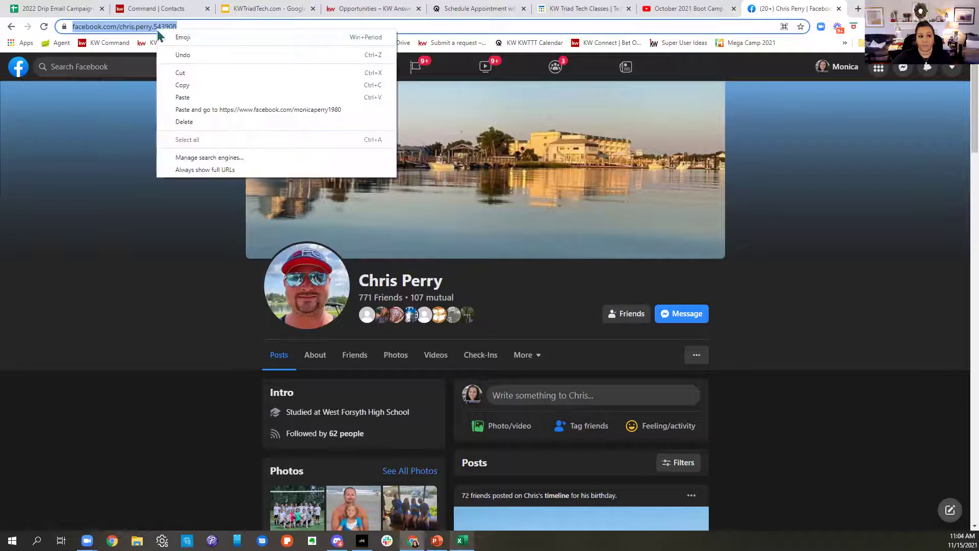
pyautogui.click(179, 83)
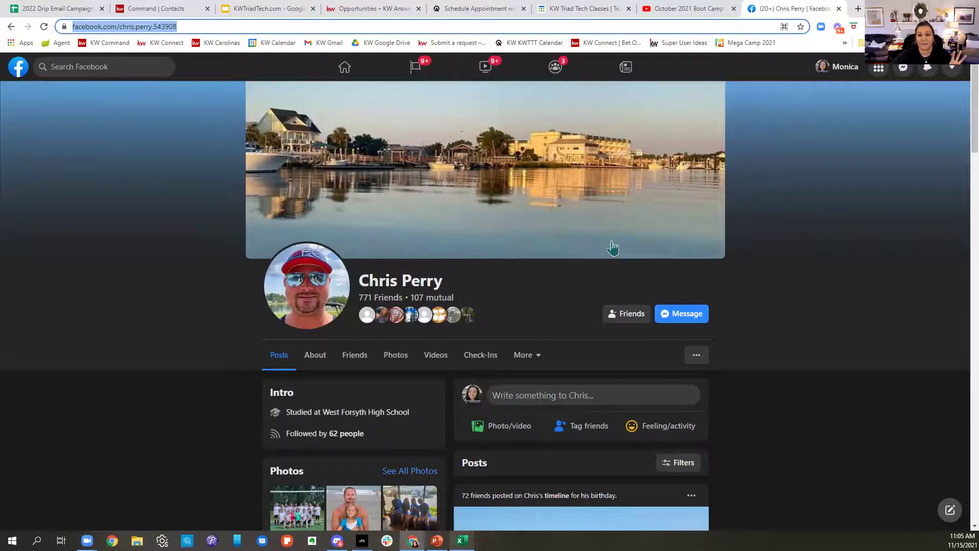
# Step: Back on the new contact form, select the Facebook link and collapse Additional Contact Information
pyautogui.click(173, 8)
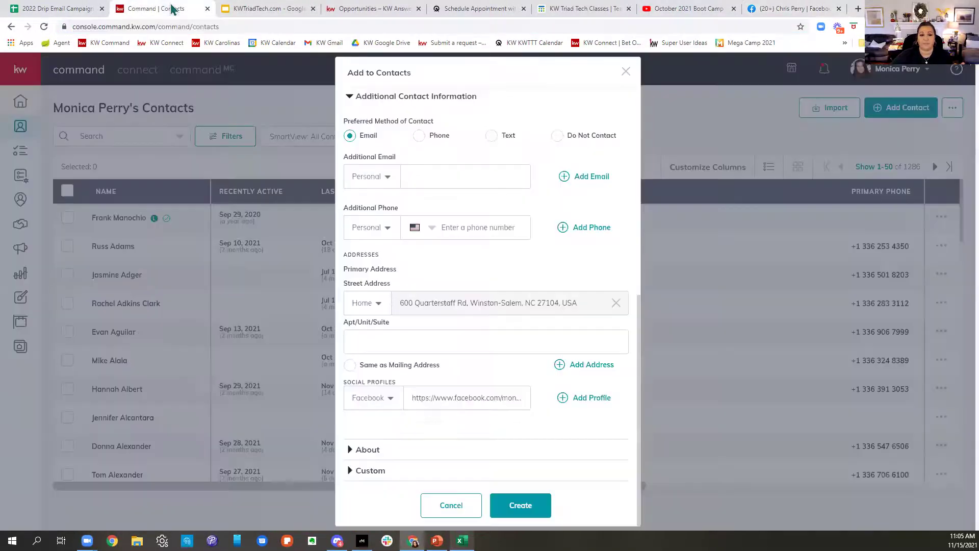
pyautogui.click(431, 403)
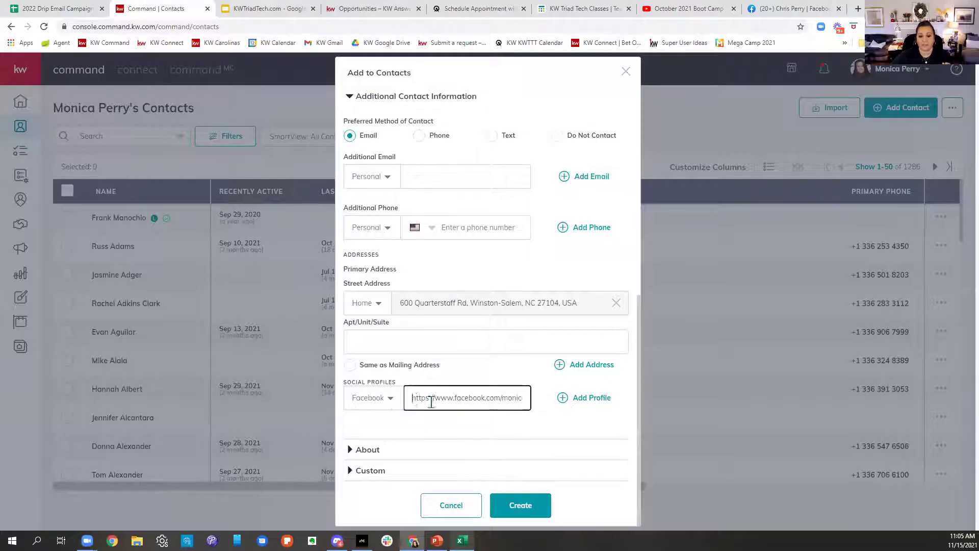
pyautogui.moveTo(431, 403); pyautogui.dragTo(691, 427)
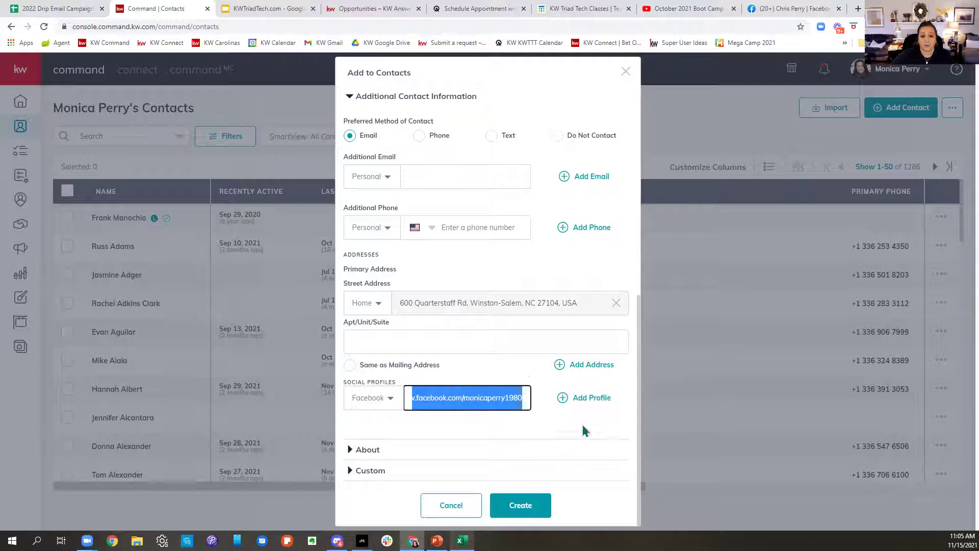
pyautogui.click(360, 99)
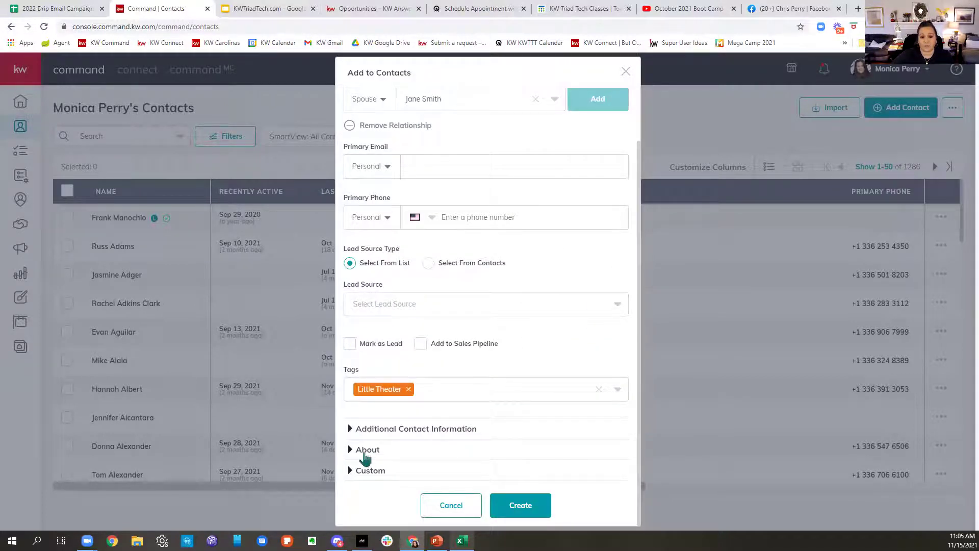
# Step: Expand the About section and place the cursor in the Legal Name field
pyautogui.click(363, 453)
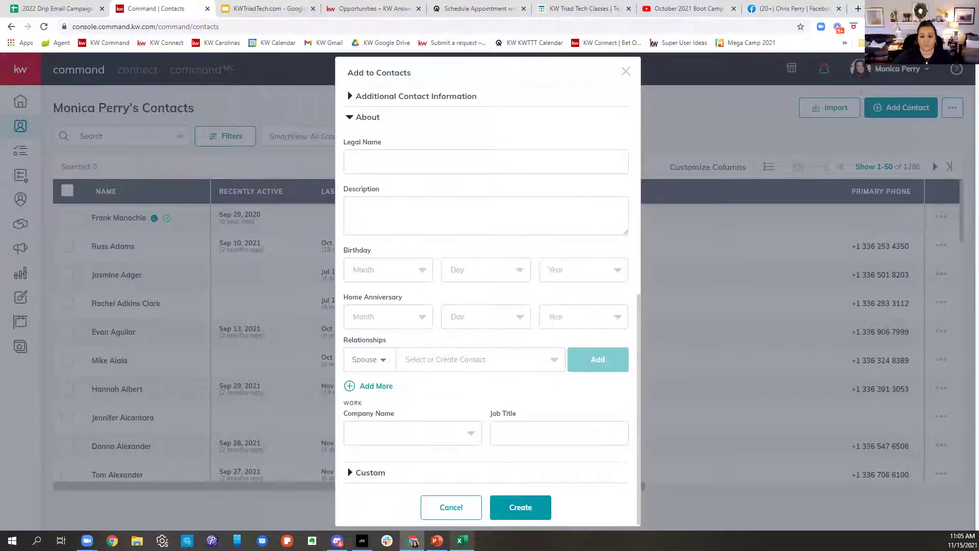
pyautogui.click(436, 150)
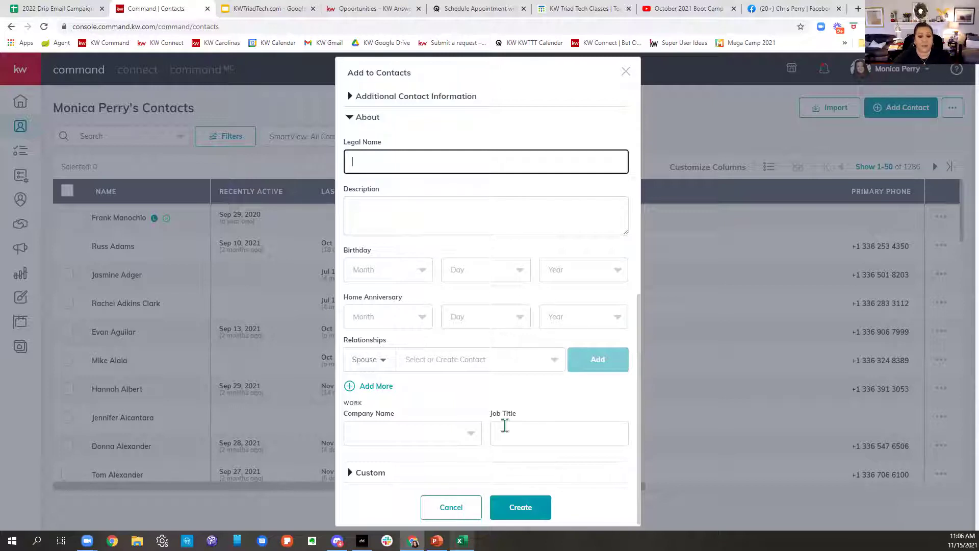
# Step: Set a relationship type of Daughter and open the related-contact chooser
pyautogui.click(368, 360)
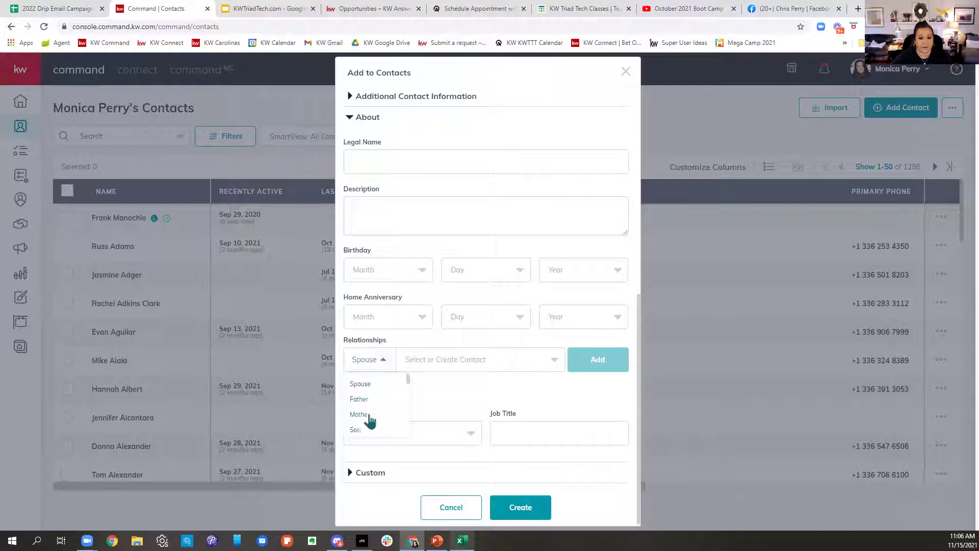
pyautogui.scroll(-1, 382, 422)
pyautogui.click(367, 396)
pyautogui.click(458, 363)
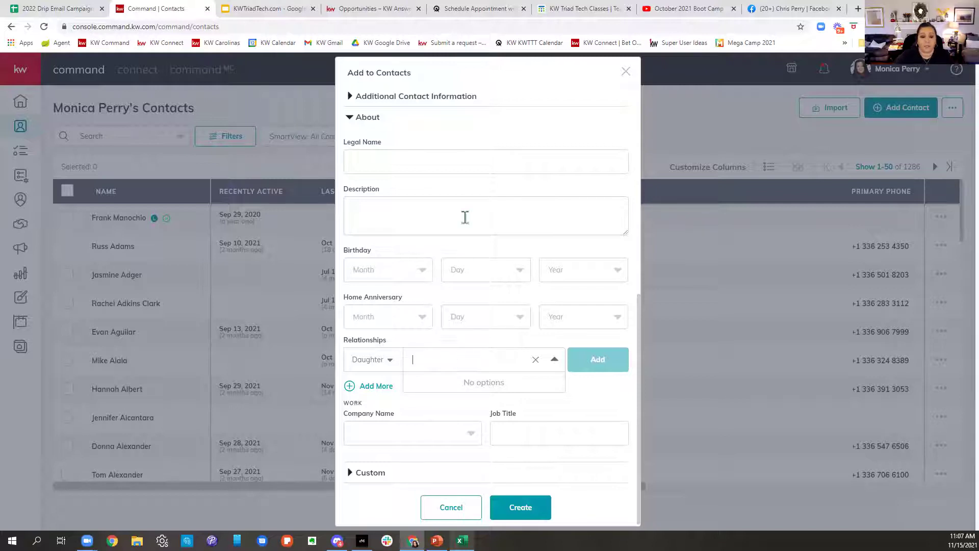
# Step: Try 'Baptist Hos' as company name, clear it, leave company unset, and collapse About
pyautogui.click(389, 440)
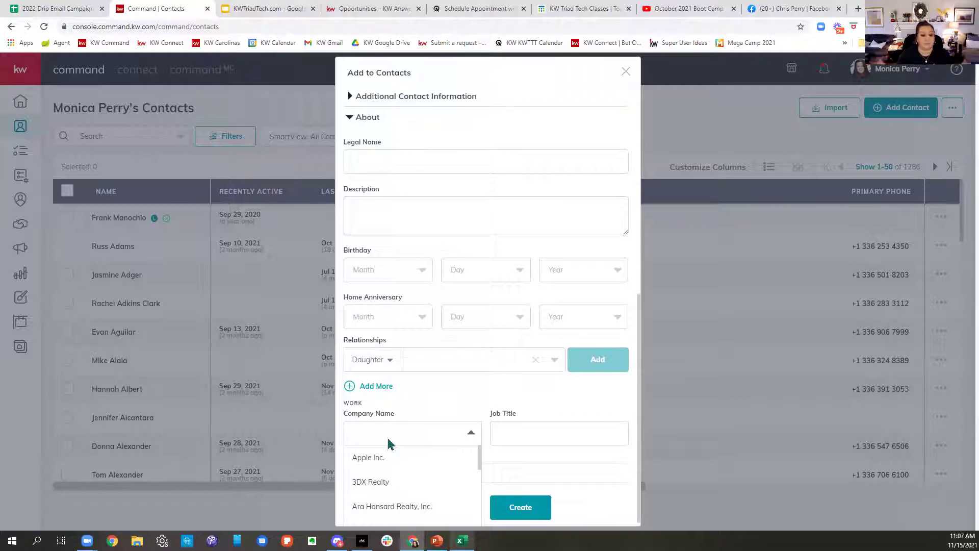
pyautogui.write('Baptist')
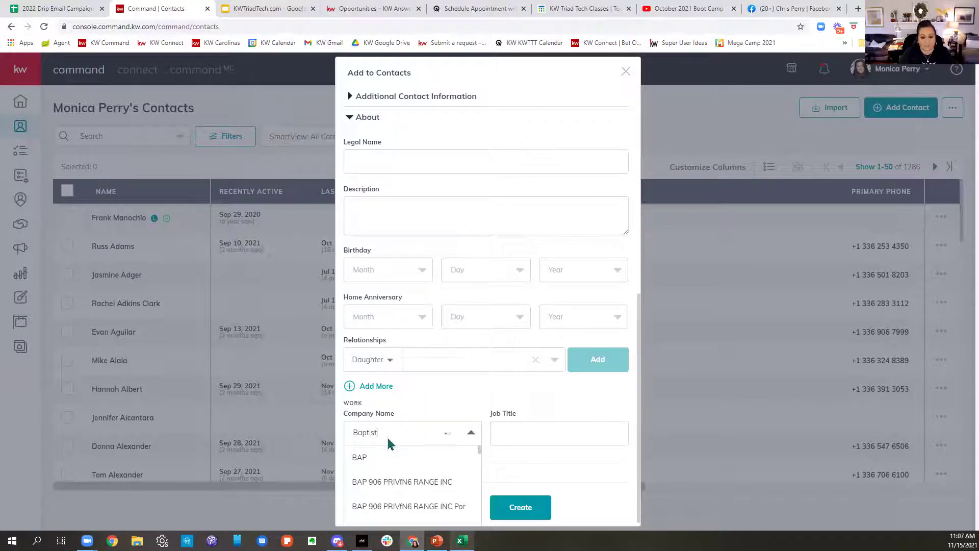
pyautogui.write(' H')
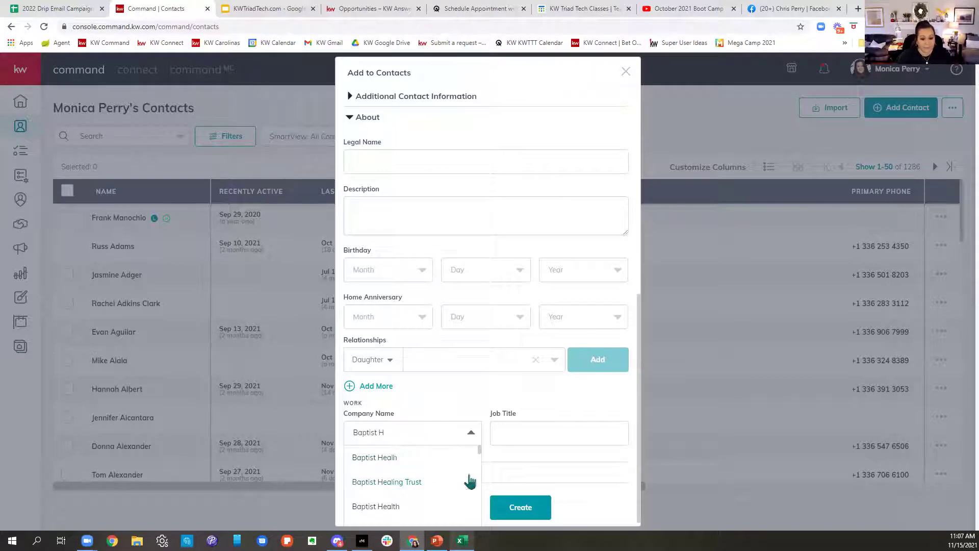
pyautogui.write('os')
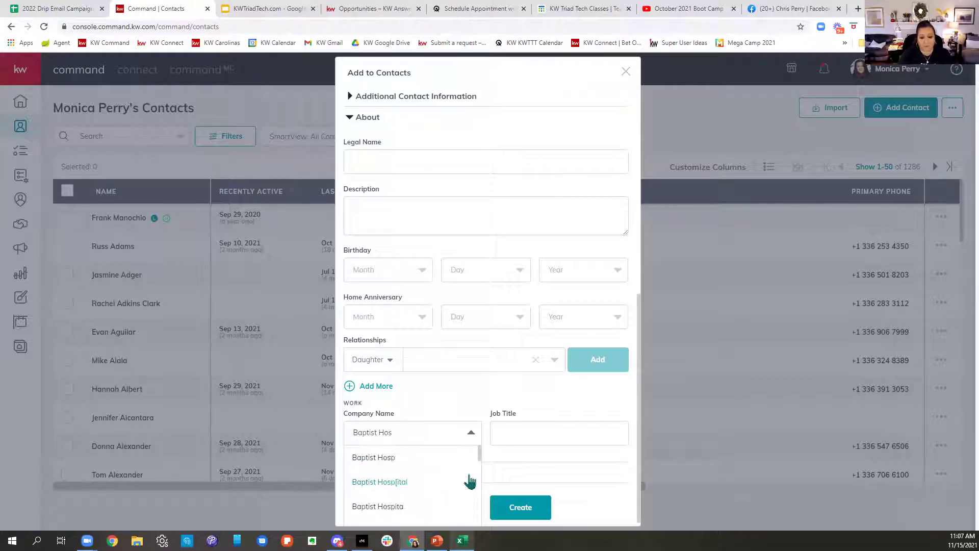
pyautogui.press('BackSpace')
pyautogui.press('BackSpace')
pyautogui.press('BackSpace')
pyautogui.press('BackSpace')
pyautogui.press('BackSpace')
pyautogui.press('BackSpace')
pyautogui.press('BackSpace')
pyautogui.press('BackSpace')
pyautogui.press('BackSpace')
pyautogui.press('BackSpace')
pyautogui.press('BackSpace')
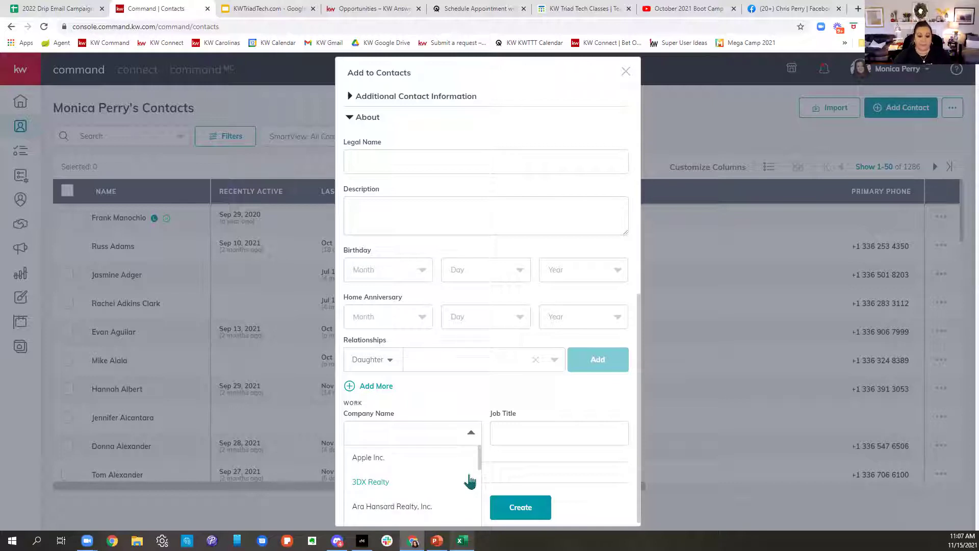
pyautogui.scroll(-3, 413, 490)
pyautogui.scroll(-2, 417, 497)
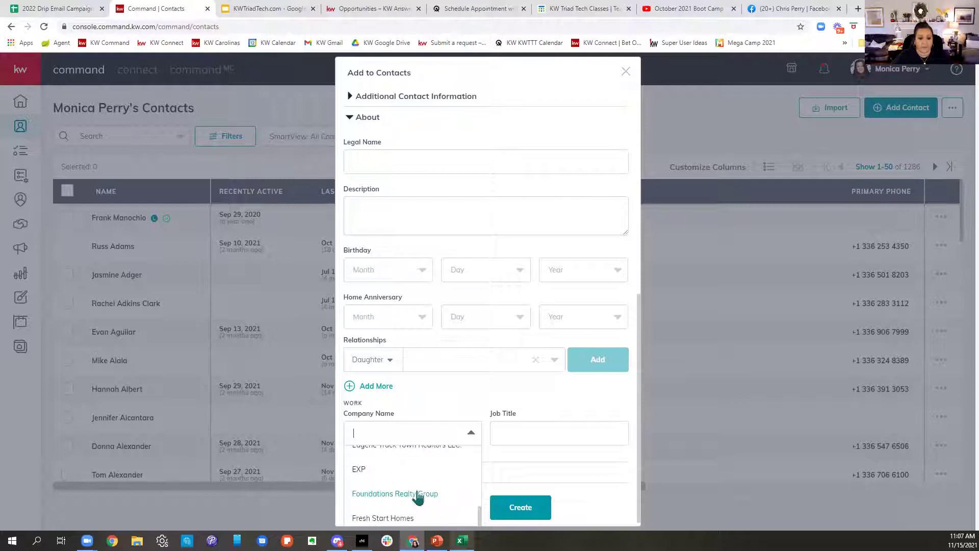
pyautogui.click(466, 401)
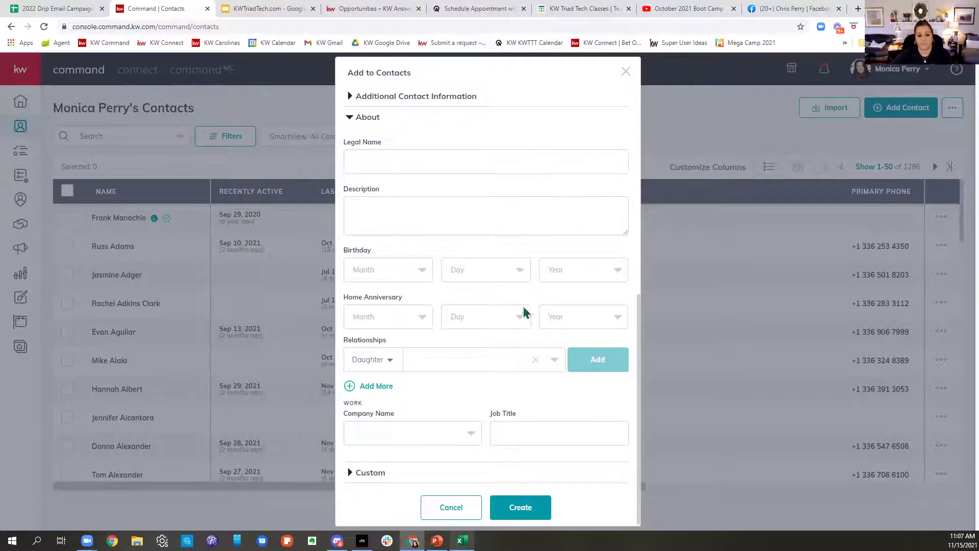
pyautogui.scroll(-1, 553, 306)
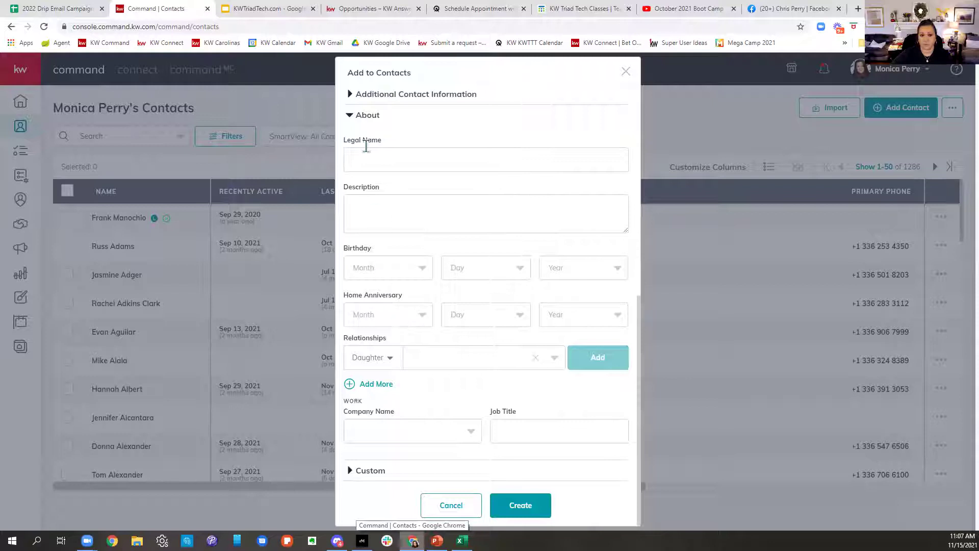
pyautogui.click(356, 116)
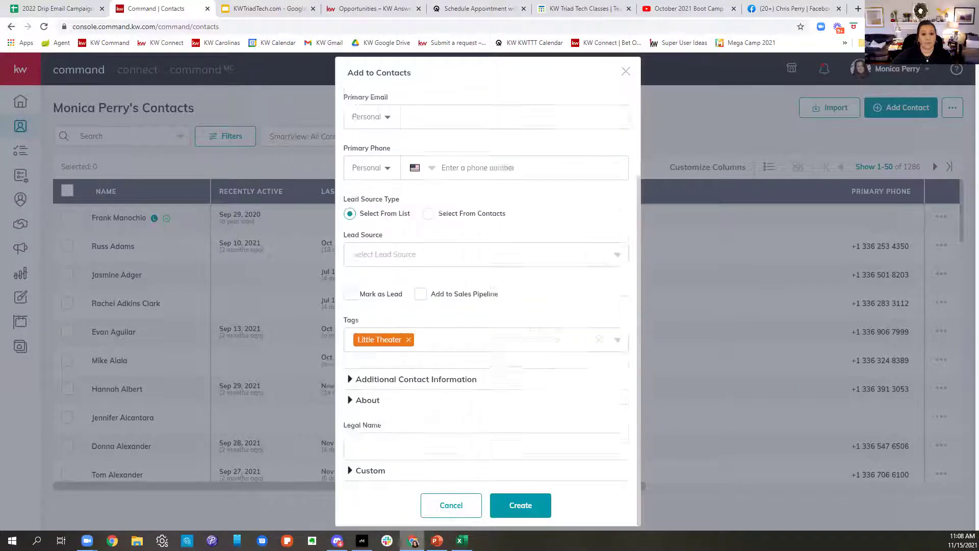
# Step: Expand Custom and add a Favorite Pie custom field with the value Apple
pyautogui.click(378, 476)
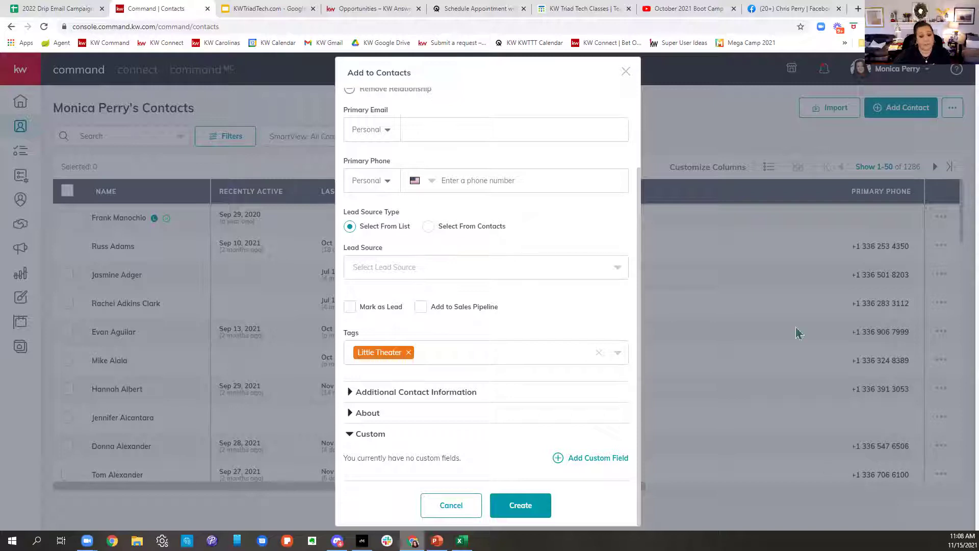
pyautogui.click(570, 468)
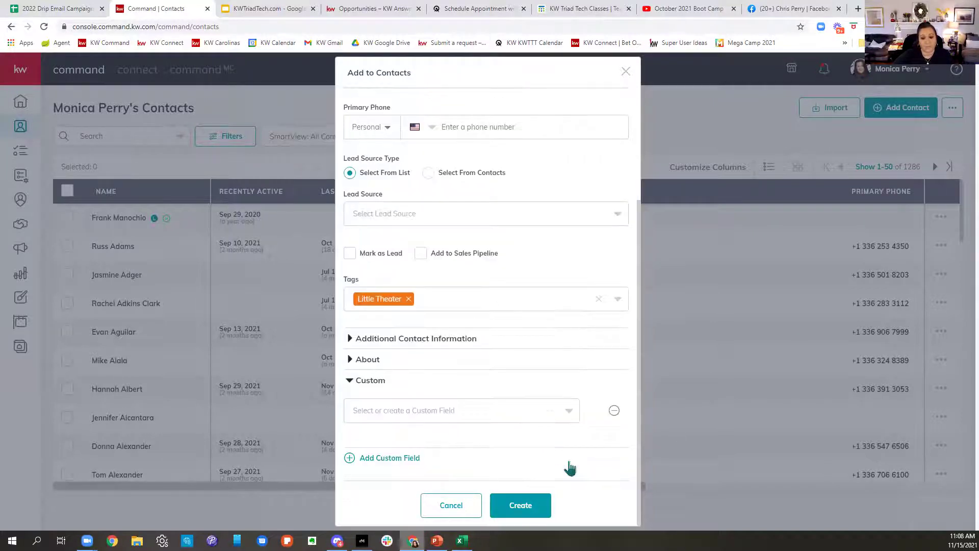
pyautogui.click(501, 419)
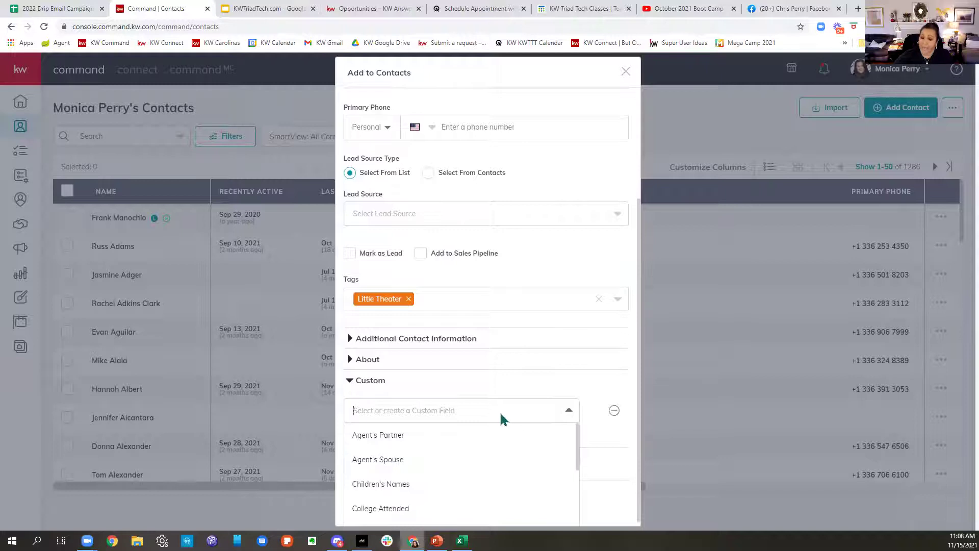
pyautogui.scroll(-3, 505, 470)
pyautogui.scroll(-1, 507, 474)
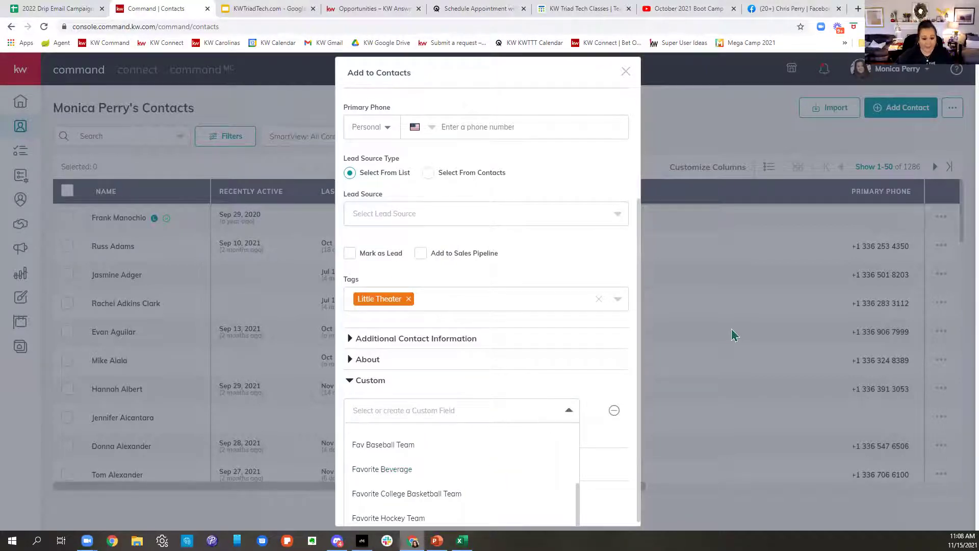
pyautogui.write('Pie')
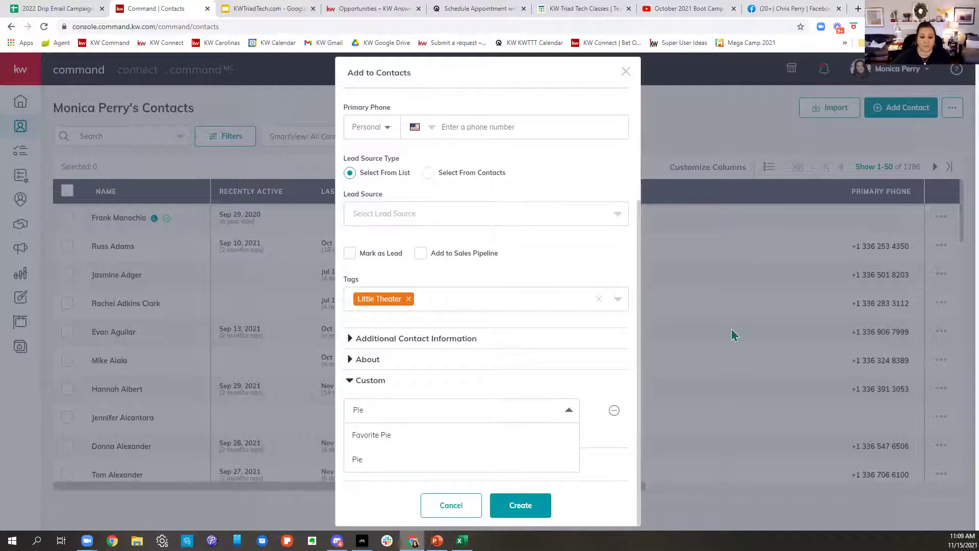
pyautogui.click(378, 442)
pyautogui.click(481, 434)
pyautogui.write('Apple')
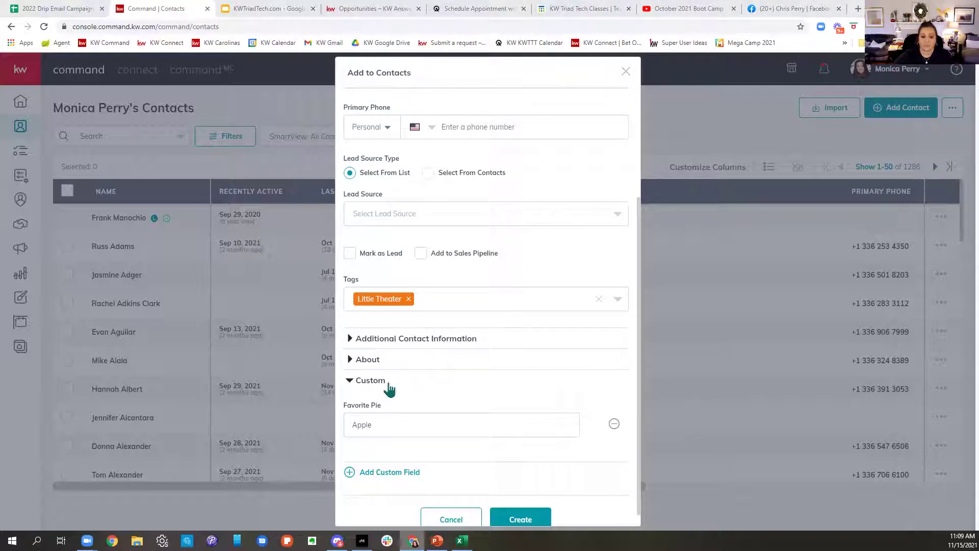
pyautogui.click(406, 473)
# Step: Search custom fields for 'Pet', abandon that empty row, and create the contact
pyautogui.scroll(-2, 544, 477)
pyautogui.click(503, 411)
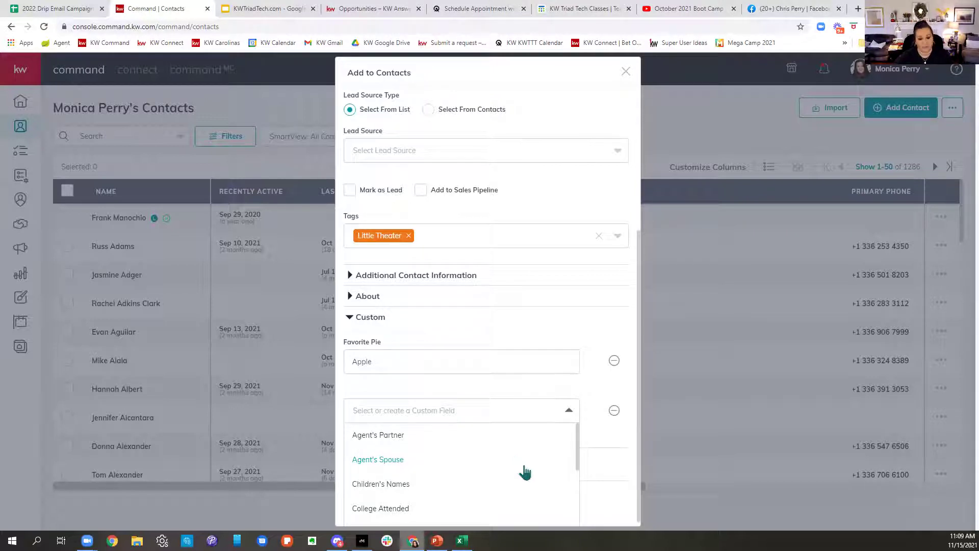
pyautogui.scroll(-1, 523, 469)
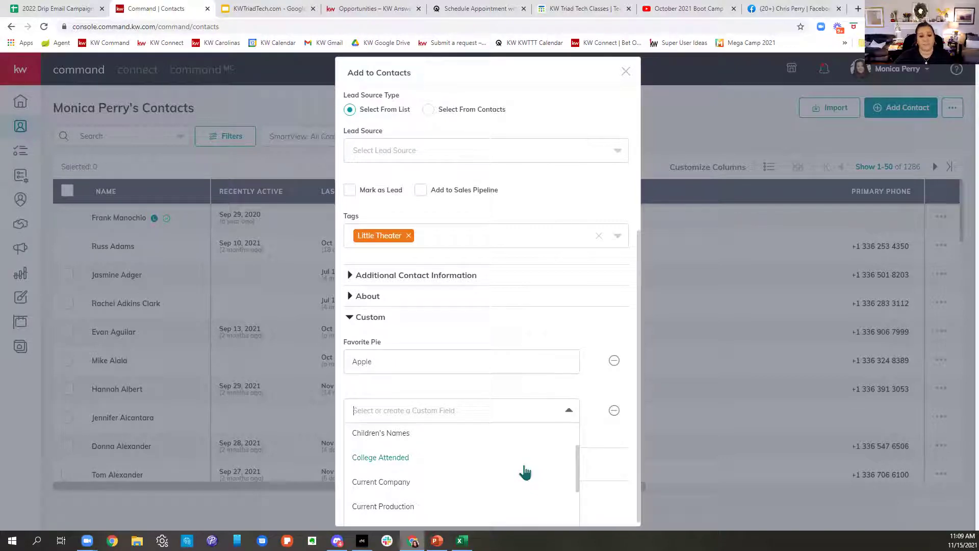
pyautogui.scroll(-1, 525, 472)
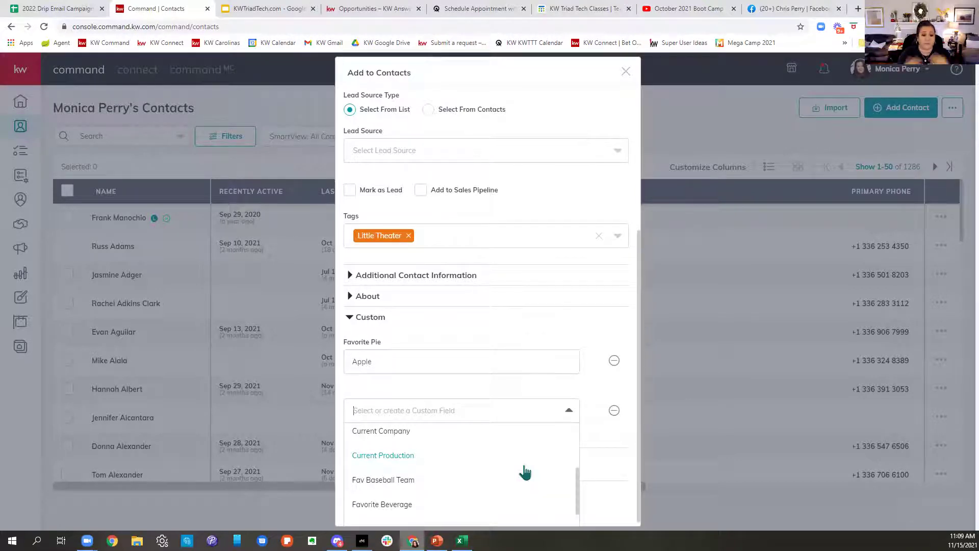
pyautogui.scroll(-1, 533, 477)
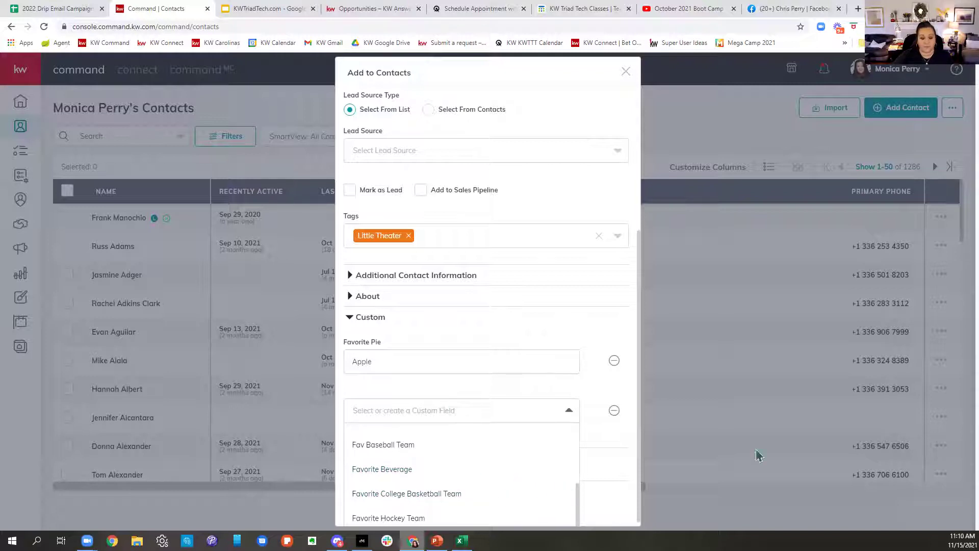
pyautogui.write('Pets')
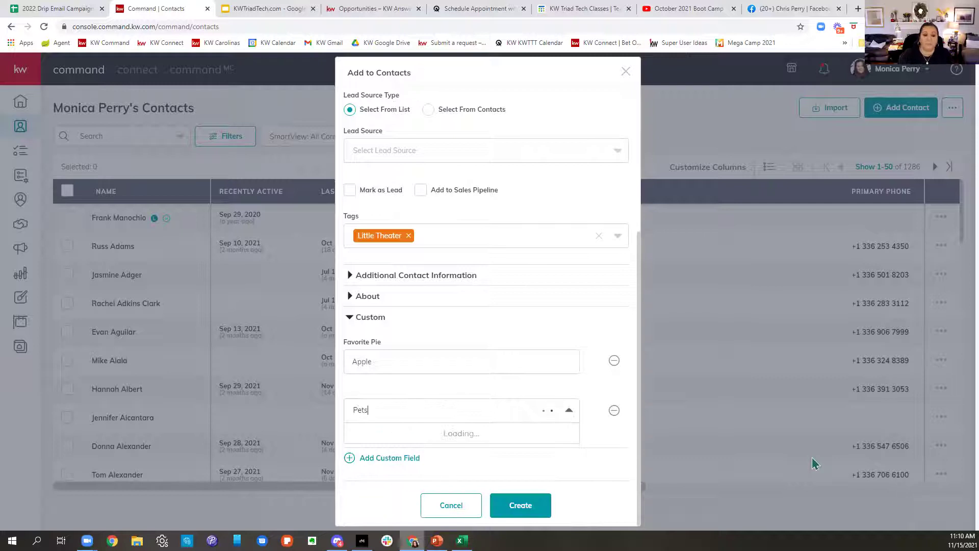
pyautogui.press('BackSpace')
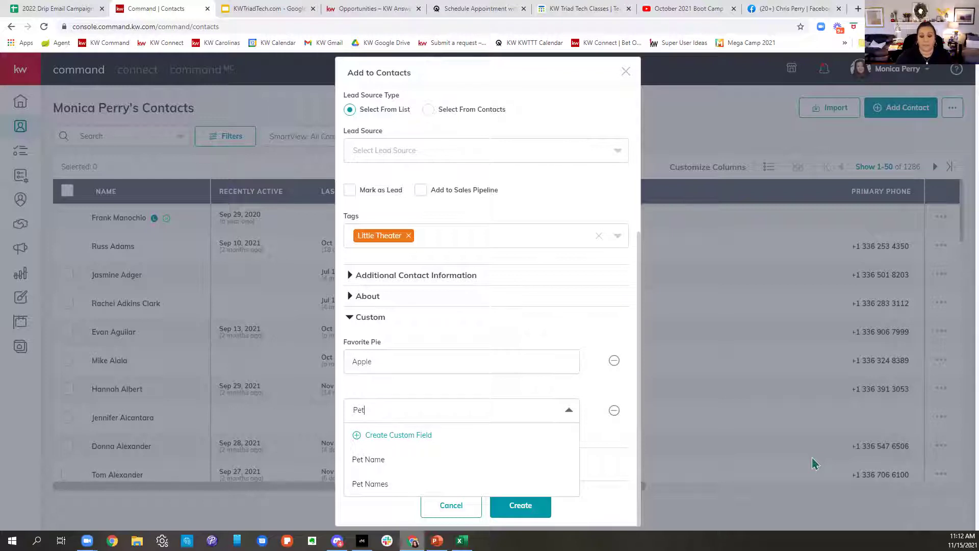
pyautogui.click(592, 405)
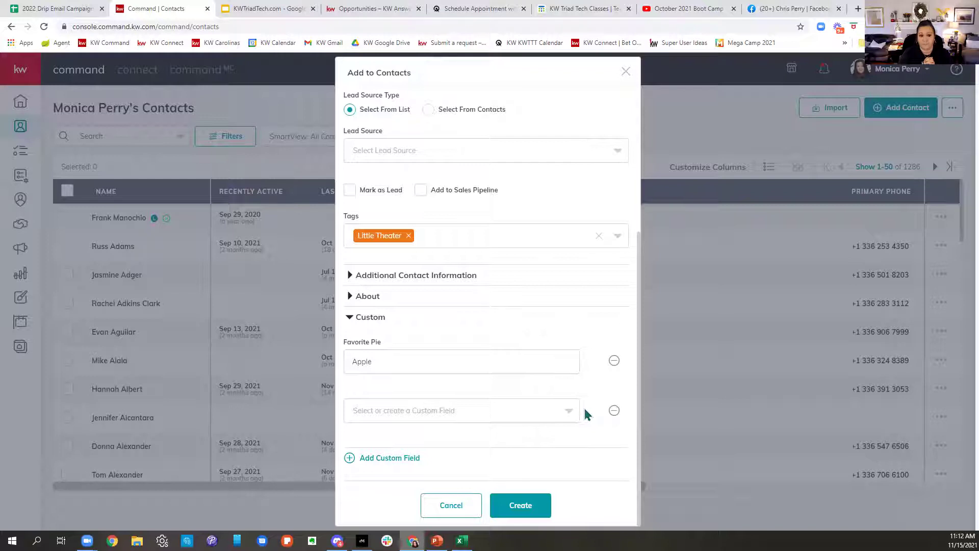
pyautogui.click(521, 508)
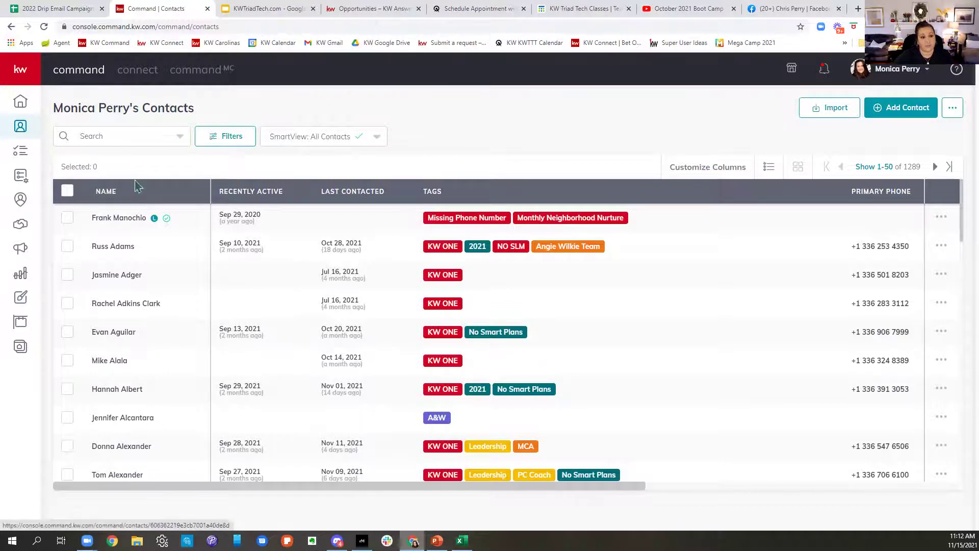
# Step: Search contacts for the new contact's name, open its record, and highlight the account owner
pyautogui.click(133, 136)
pyautogui.write('jim smith')
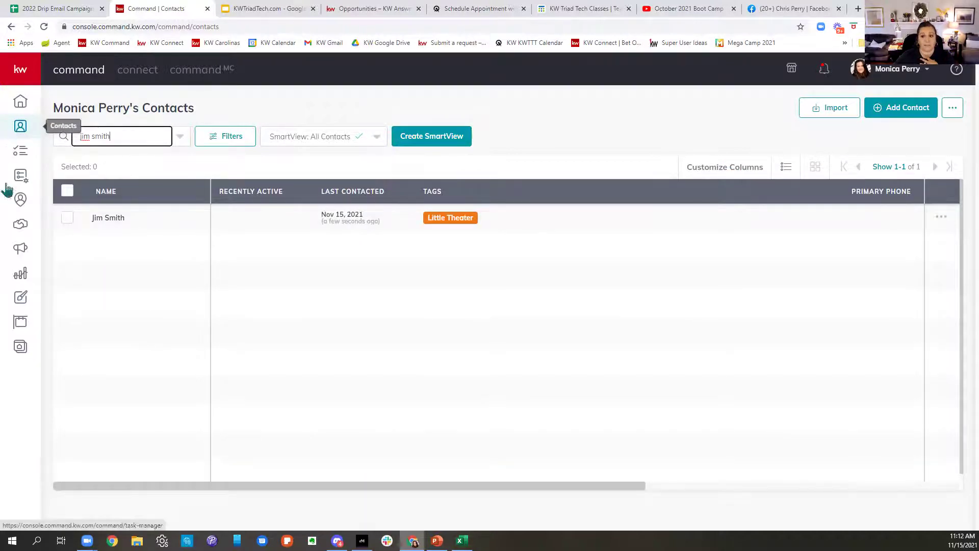
pyautogui.click(90, 224)
pyautogui.click(100, 225)
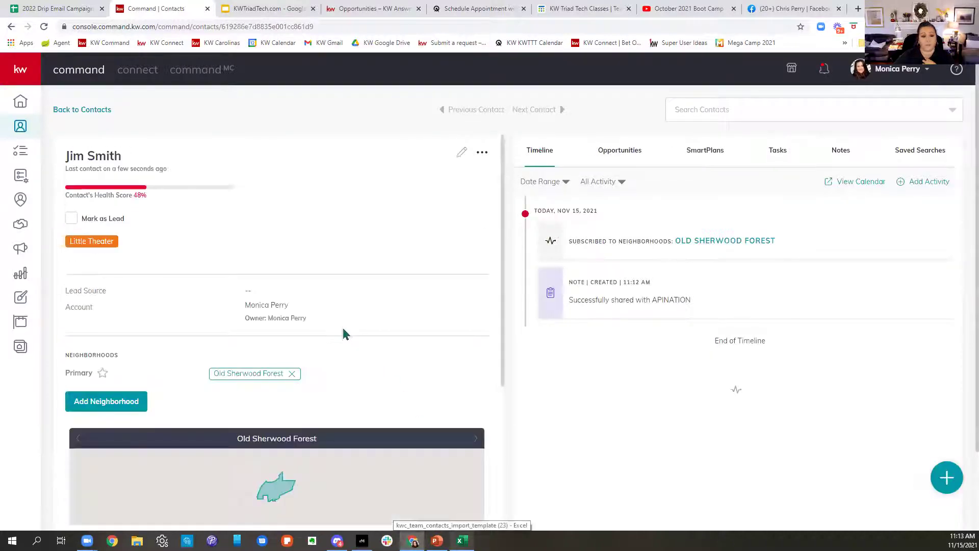
pyautogui.moveTo(67, 306); pyautogui.dragTo(317, 326)
pyautogui.click(242, 322)
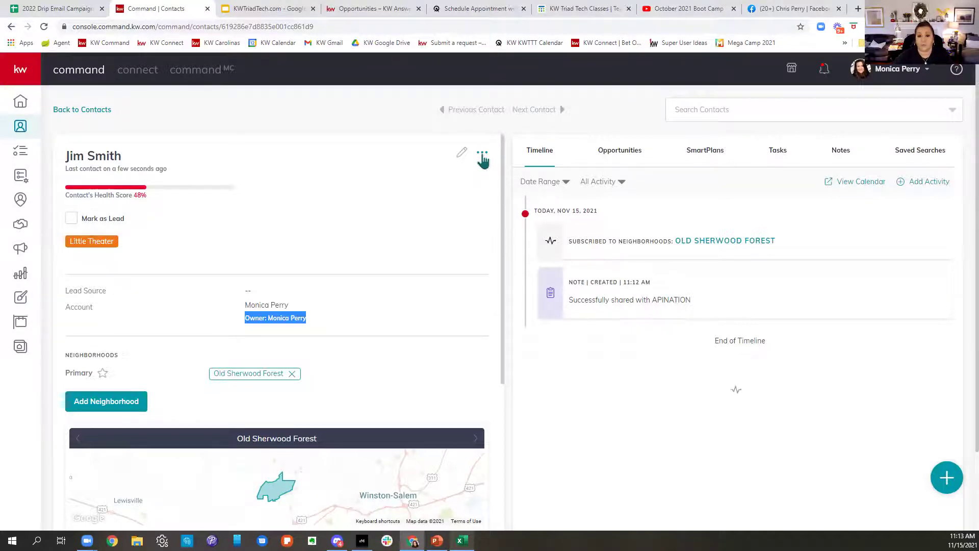
# Step: Move the contact to The Elite Helpers (Team) account and view it there
pyautogui.click(483, 155)
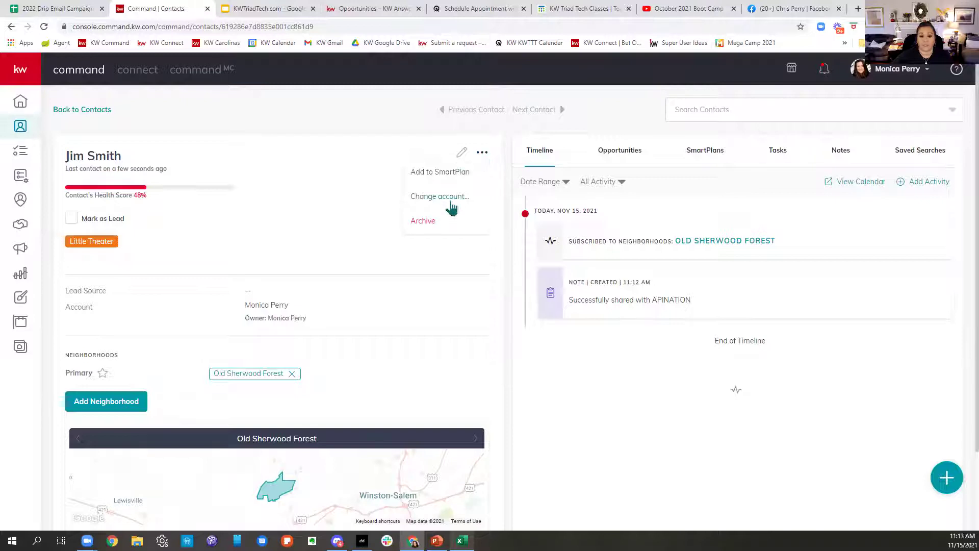
pyautogui.click(452, 200)
pyautogui.click(400, 313)
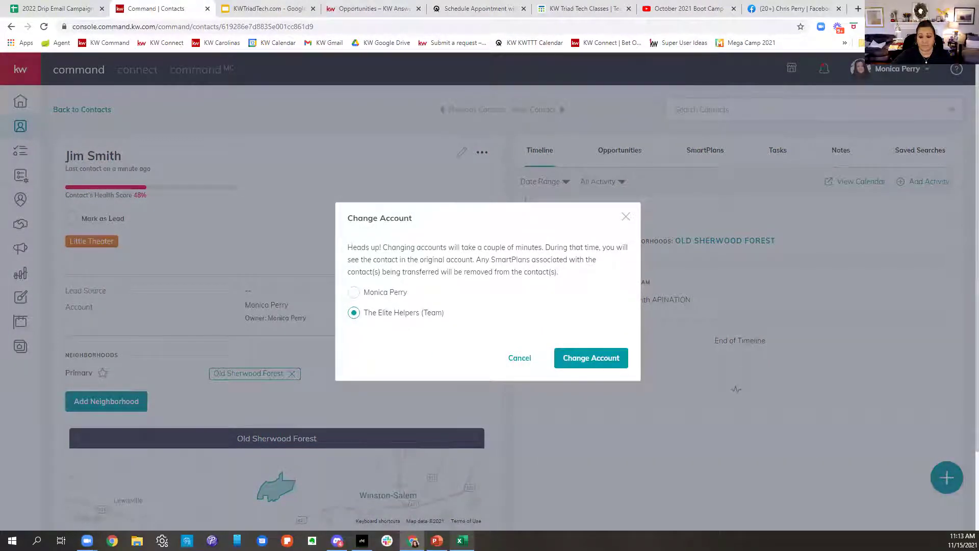
pyautogui.click(574, 358)
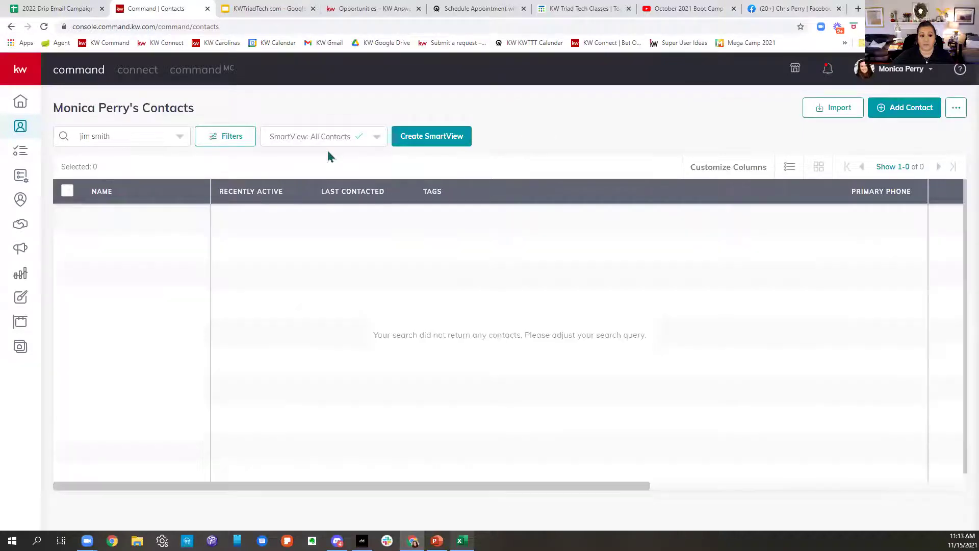
pyautogui.click(921, 165)
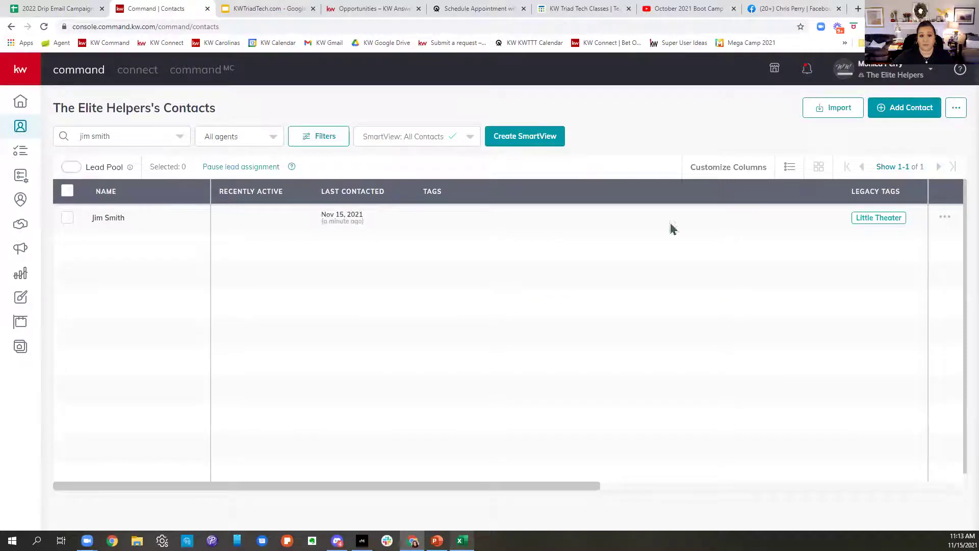
pyautogui.click(11, 28)
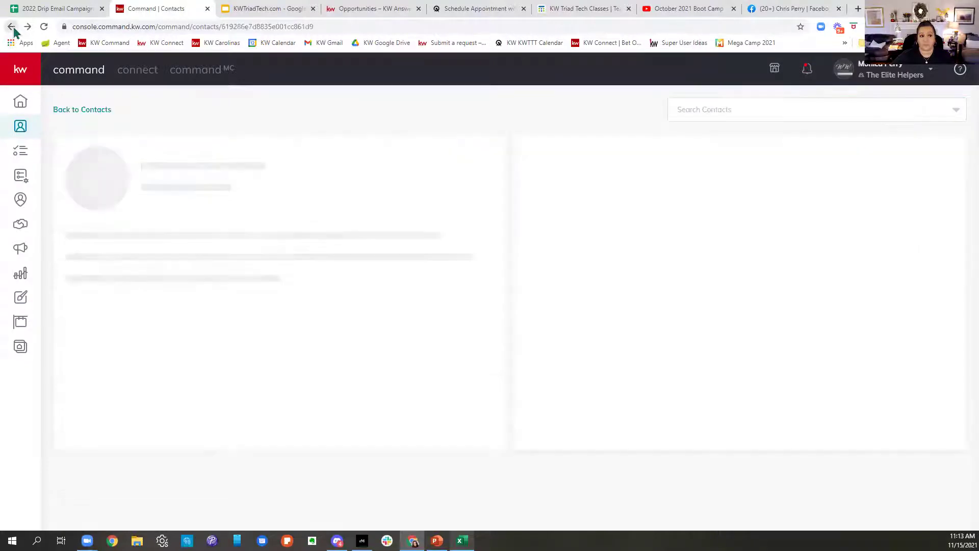
# Step: Switch back to the personal contact list, then show the team account's matching contacts
pyautogui.click(857, 75)
pyautogui.click(826, 218)
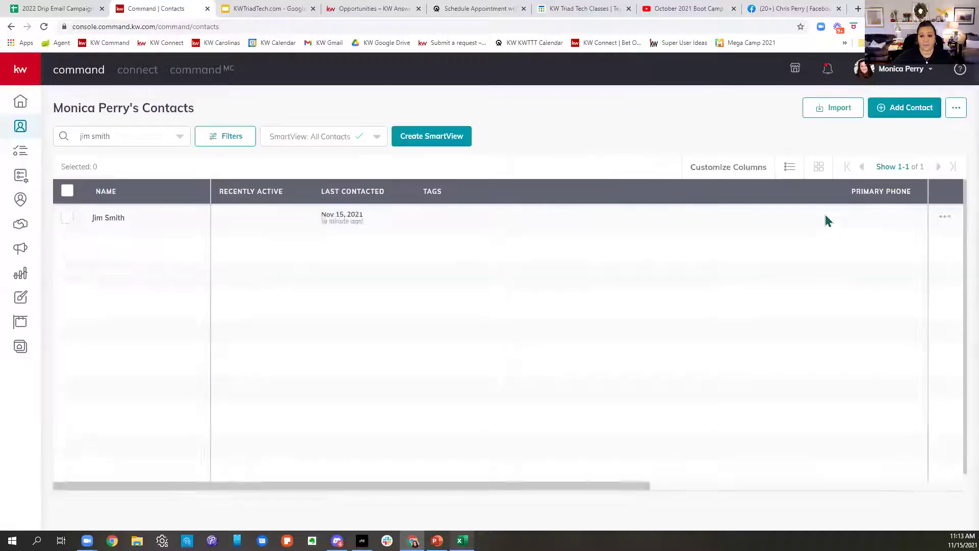
pyautogui.click(138, 136)
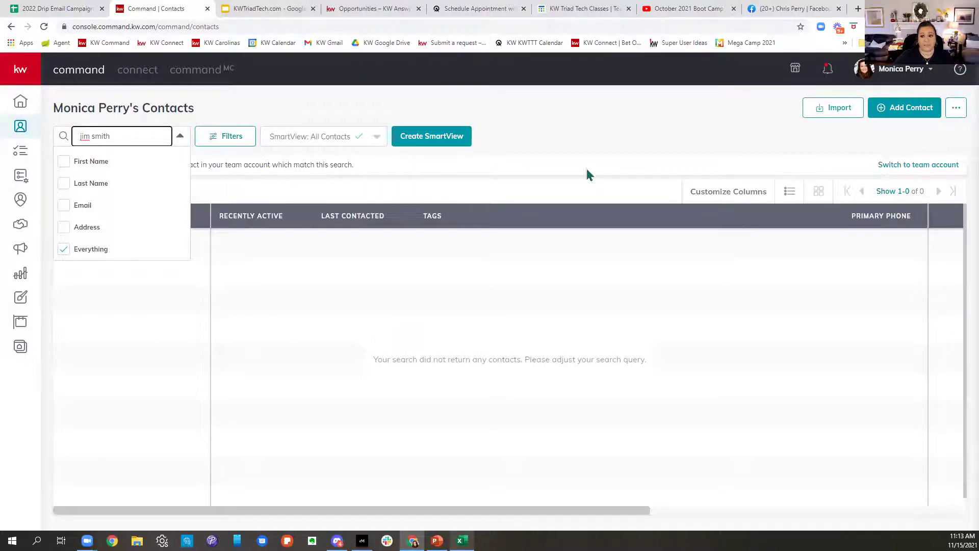
pyautogui.click(236, 162)
pyautogui.moveTo(80, 164); pyautogui.dragTo(958, 167)
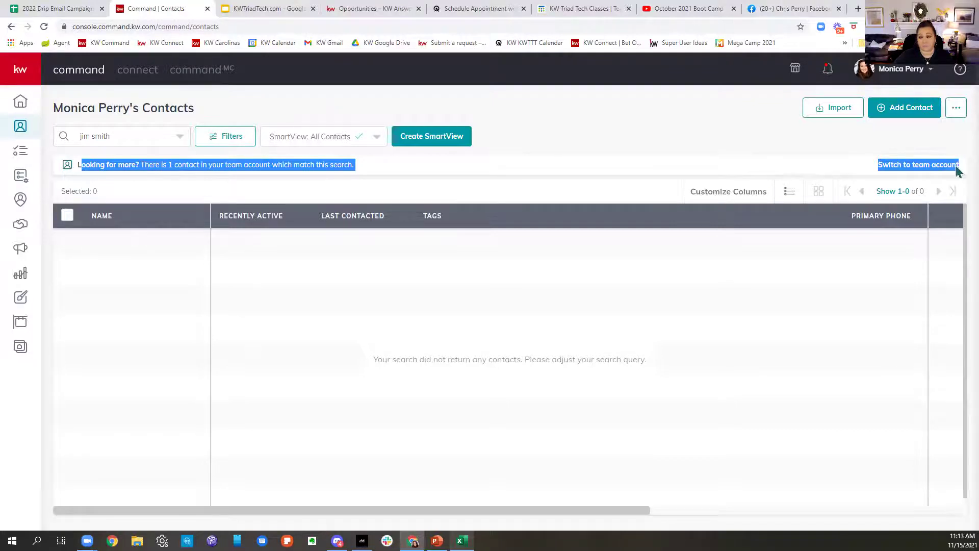
pyautogui.click(928, 171)
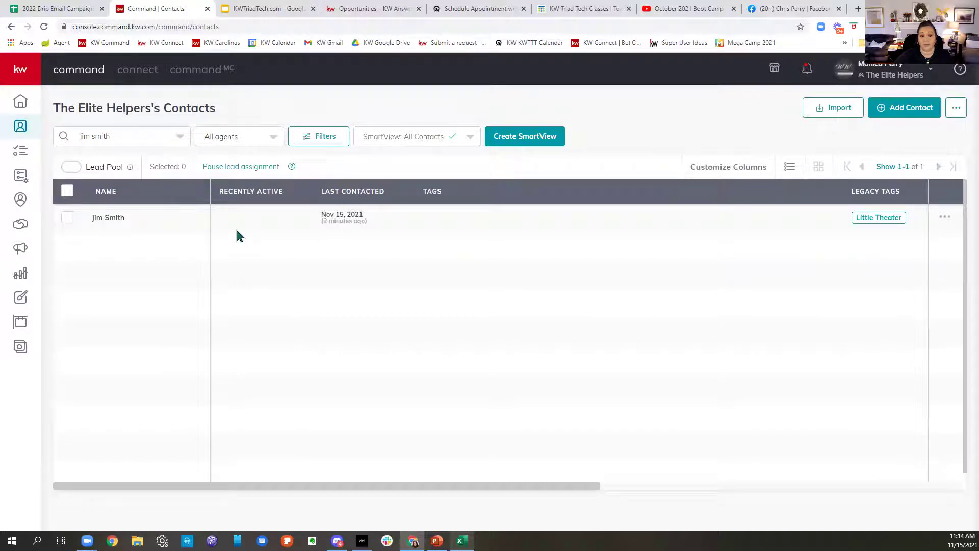
# Step: Open the contact's record and highlight its account, owner, team name and assignee
pyautogui.click(114, 222)
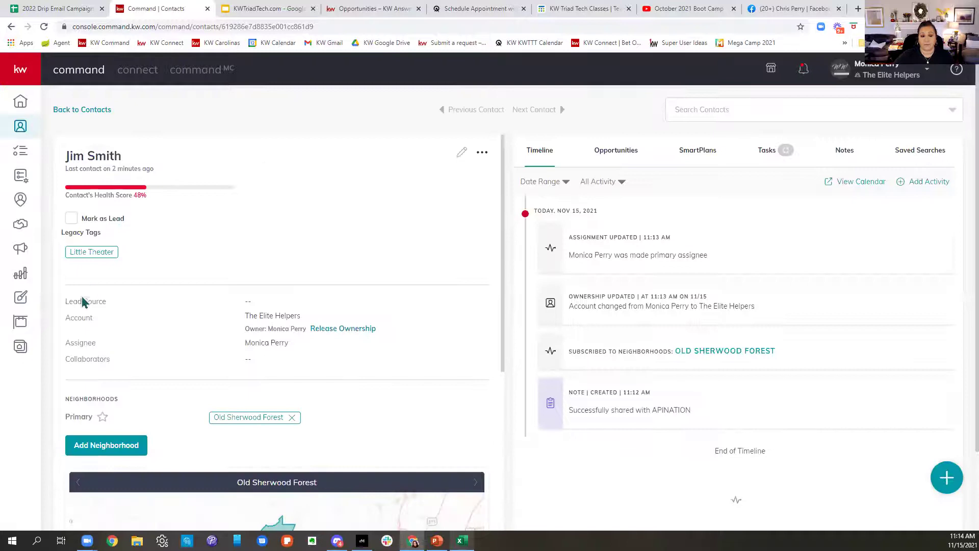
pyautogui.moveTo(72, 319); pyautogui.dragTo(349, 325)
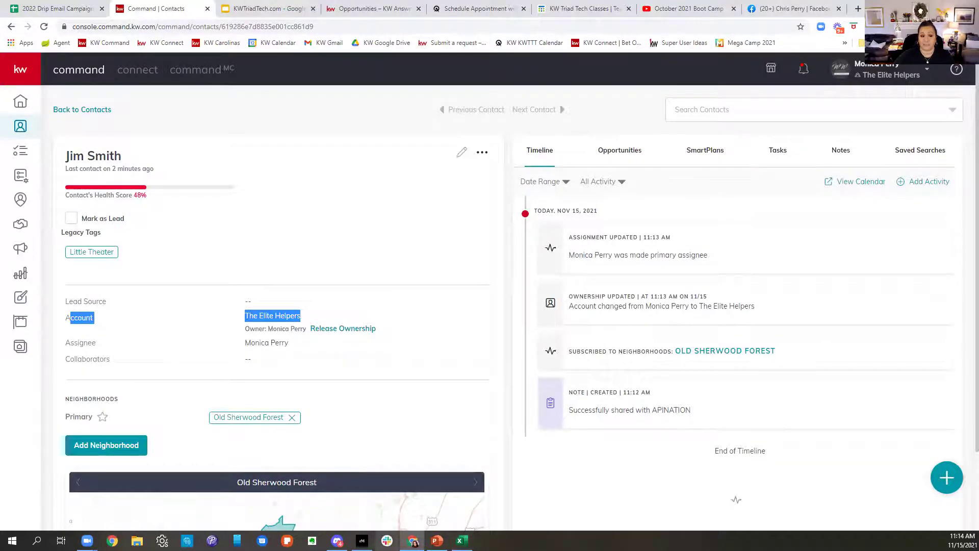
pyautogui.moveTo(245, 328); pyautogui.dragTo(385, 342)
pyautogui.click(388, 337)
pyautogui.moveTo(306, 317); pyautogui.dragTo(219, 332)
pyautogui.click(240, 357)
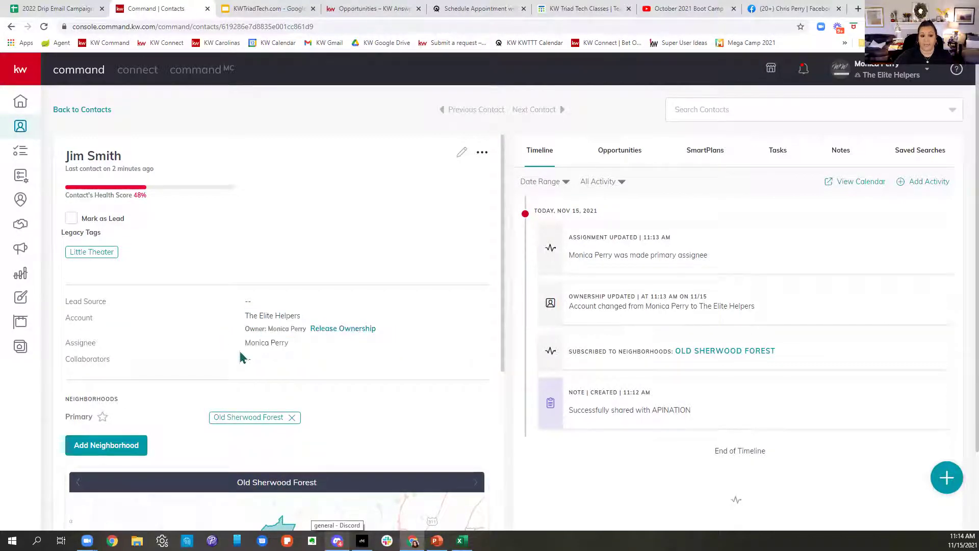
pyautogui.moveTo(67, 346); pyautogui.dragTo(300, 349)
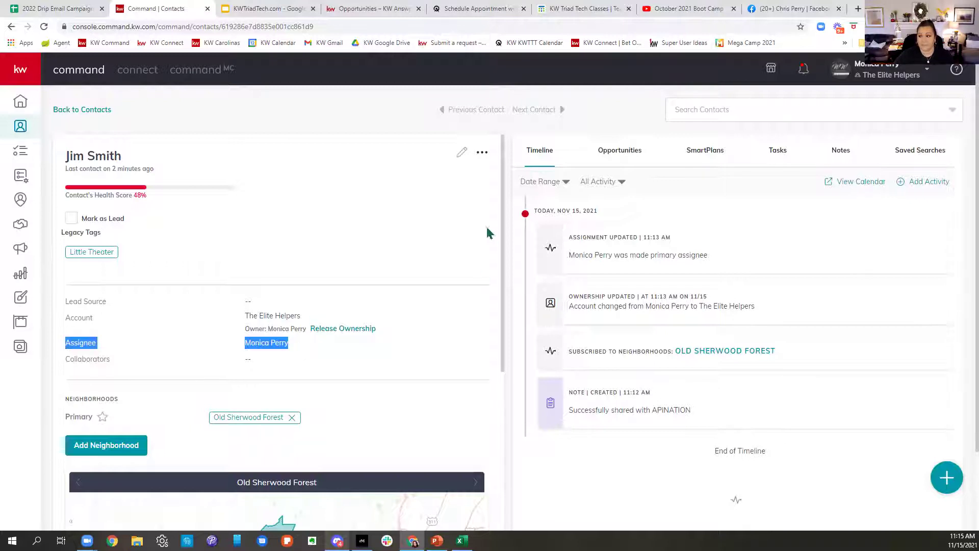
# Step: Change the contact's account to the personal account, then reopen it from the personal list
pyautogui.click(482, 154)
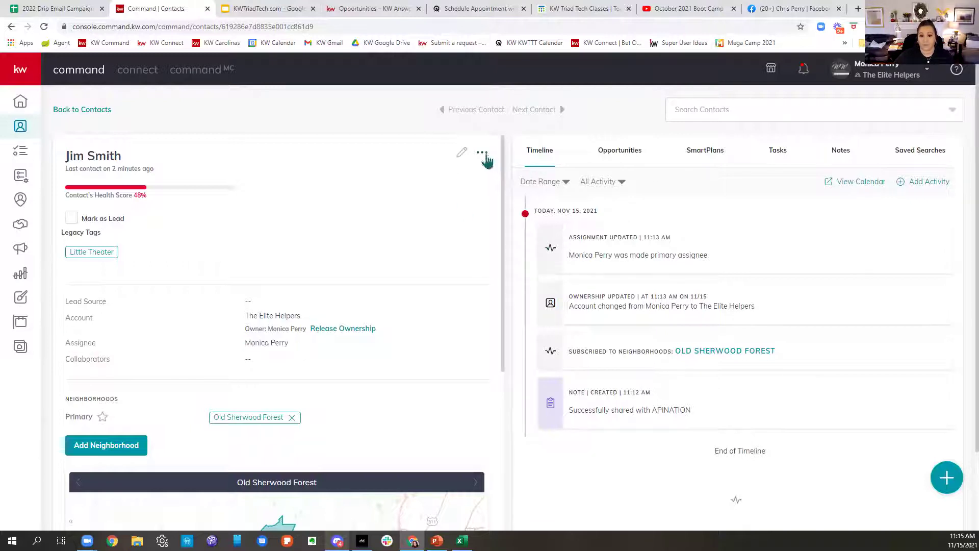
pyautogui.click(442, 198)
pyautogui.click(353, 353)
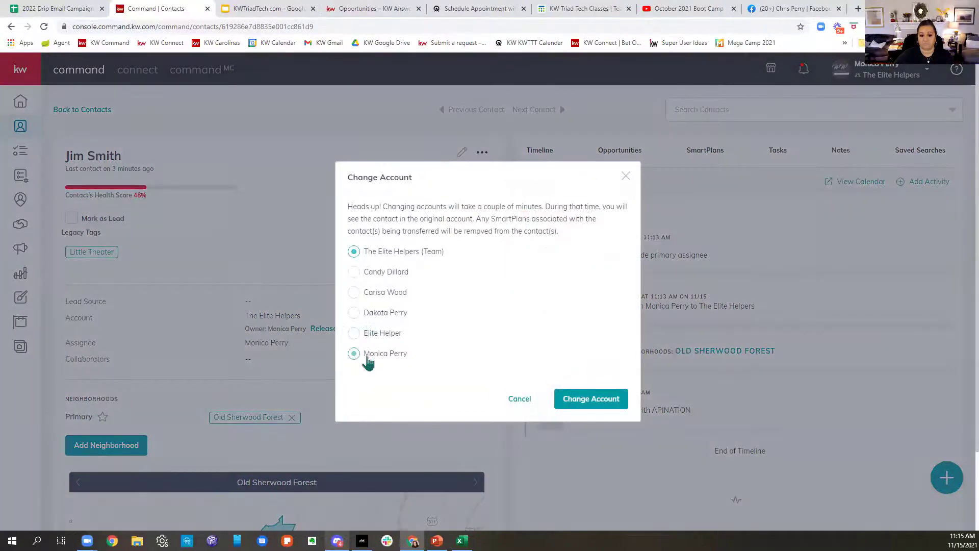
pyautogui.click(603, 405)
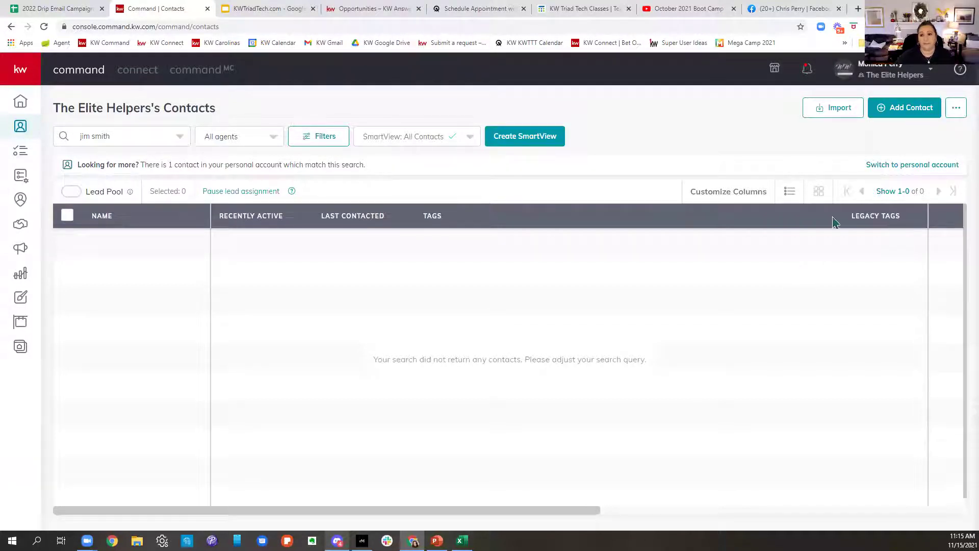
pyautogui.click(883, 165)
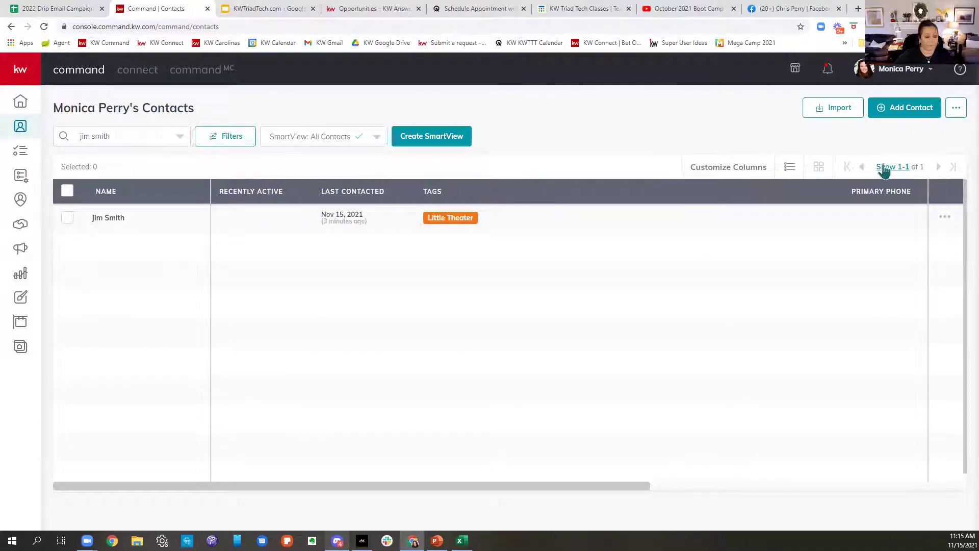
pyautogui.click(109, 218)
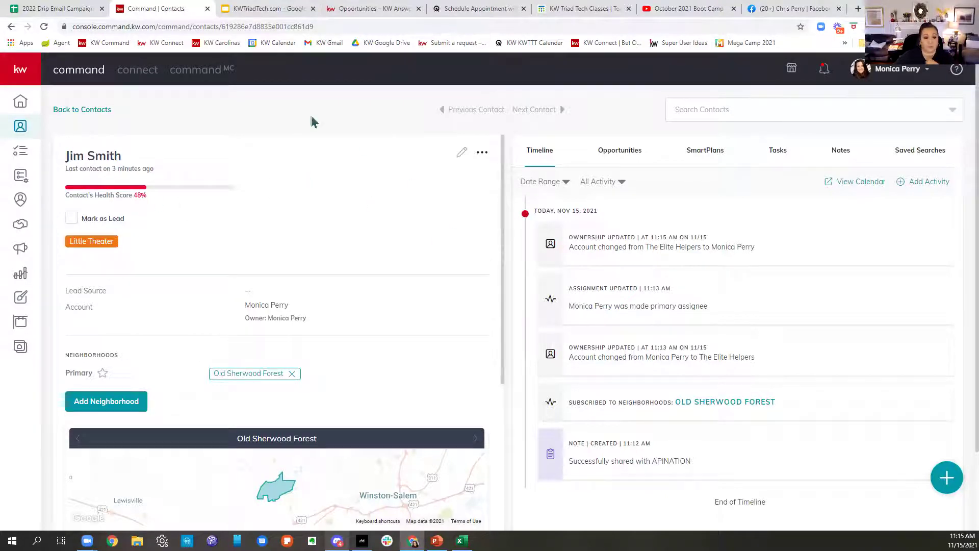
pyautogui.scroll(-1, 383, 319)
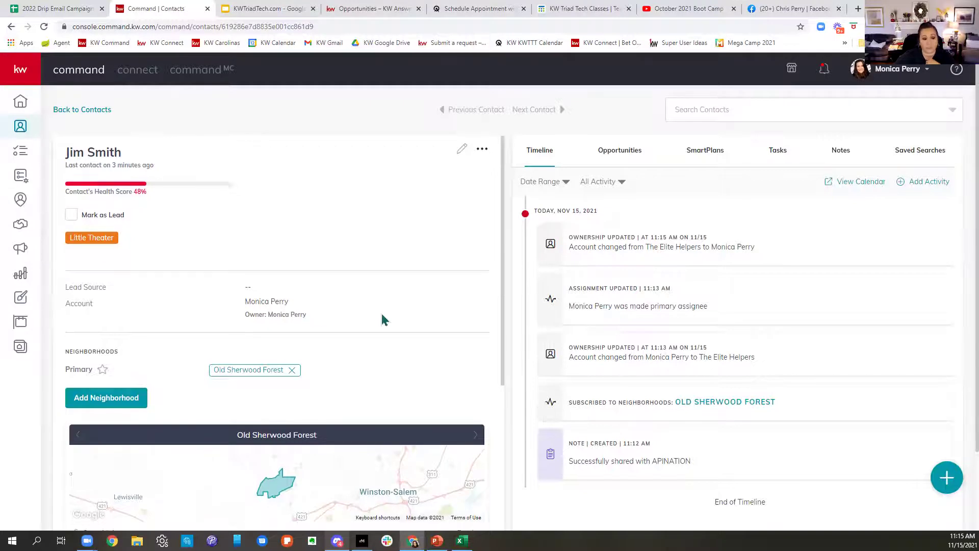
pyautogui.scroll(-4, 383, 320)
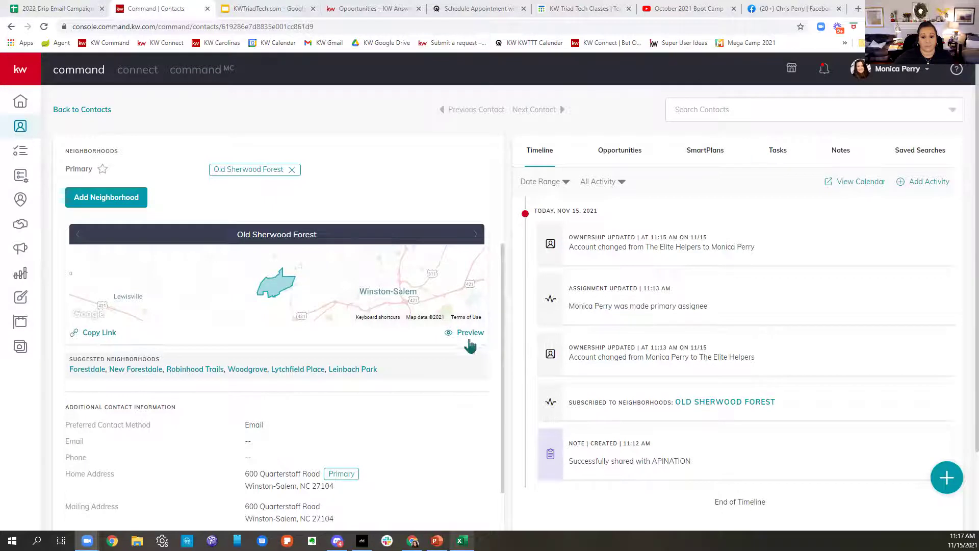
# Step: Preview the Old Sherwood Forest neighborhood page, scroll its listings, then return to the contact
pyautogui.click(469, 334)
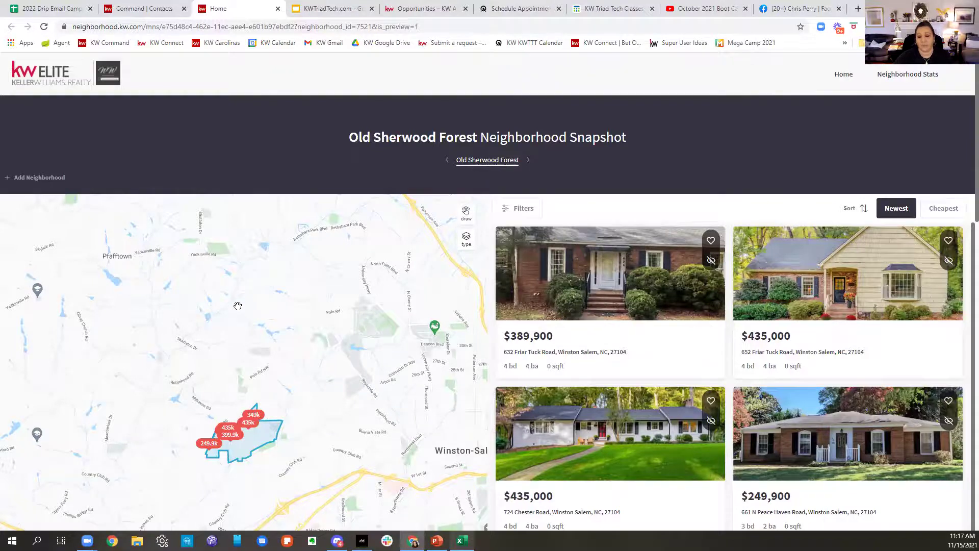
pyautogui.scroll(-1, 888, 264)
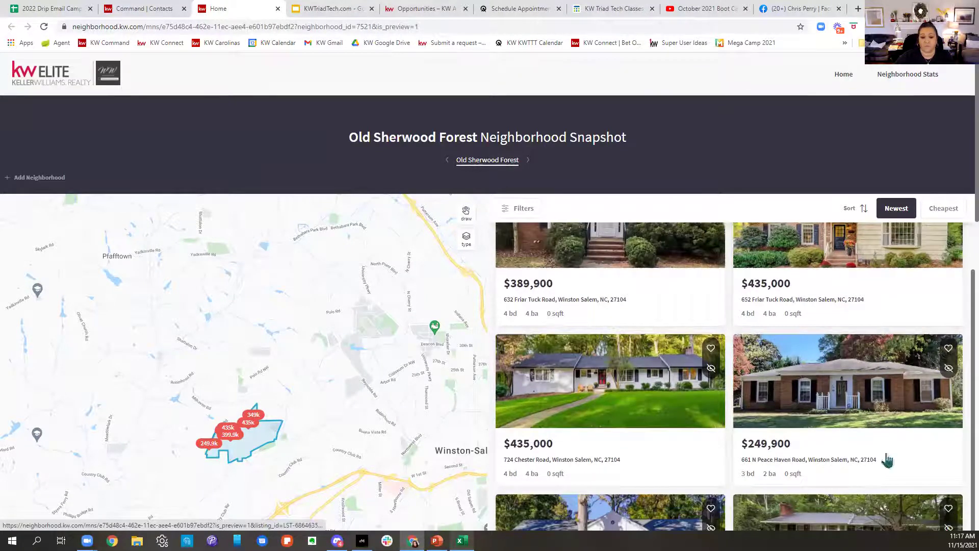
pyautogui.scroll(-1, 945, 368)
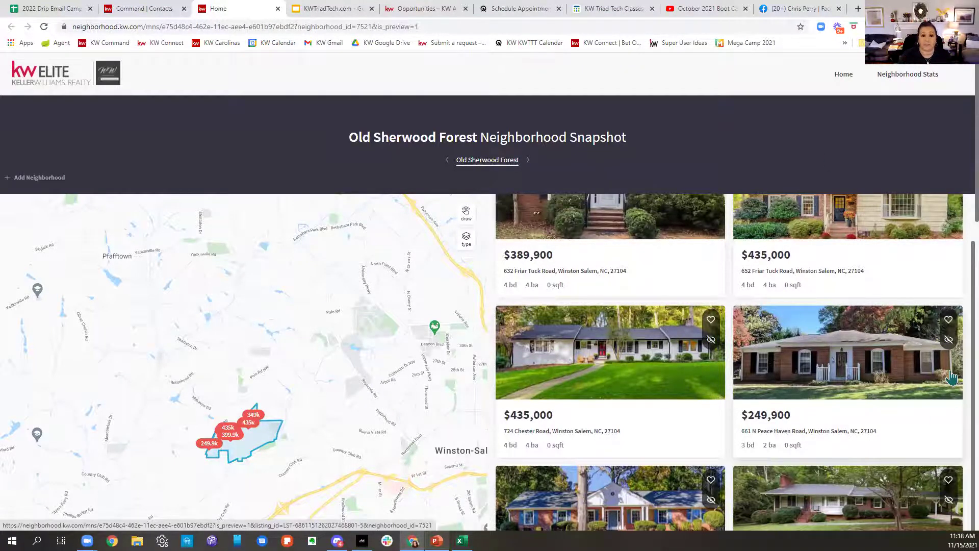
pyautogui.click(143, 9)
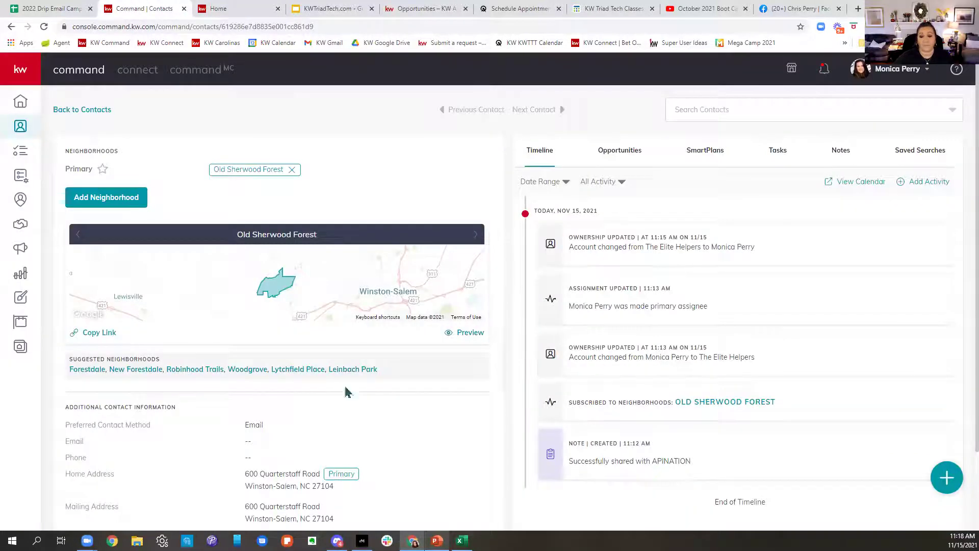
pyautogui.scroll(4, 142, 252)
pyautogui.scroll(-5, 219, 346)
pyautogui.scroll(-3, 219, 345)
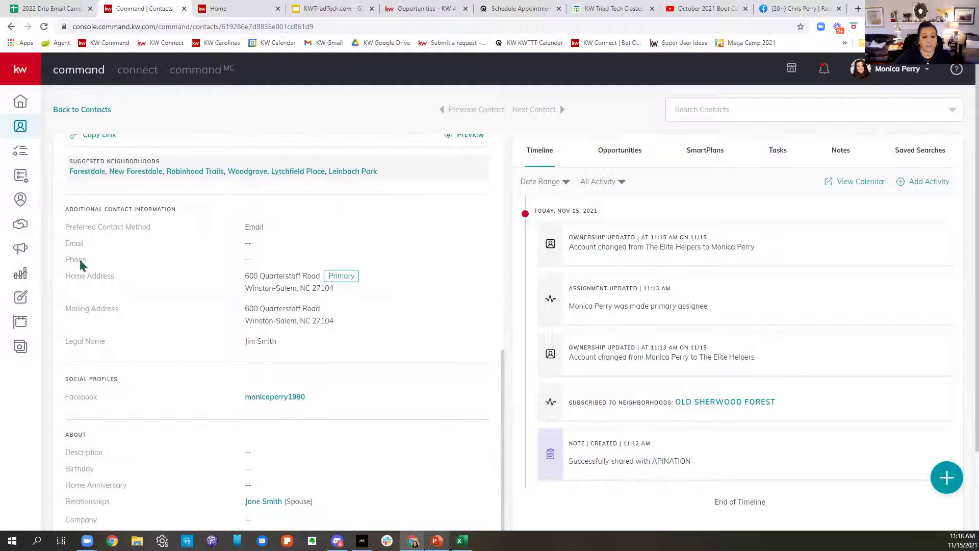
pyautogui.scroll(-2, 460, 298)
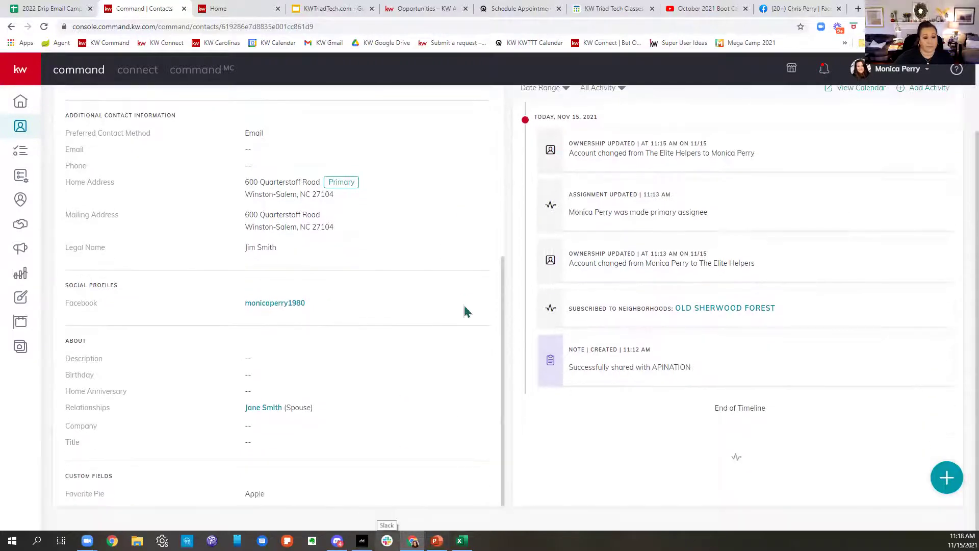
pyautogui.moveTo(274, 422); pyautogui.dragTo(413, 426)
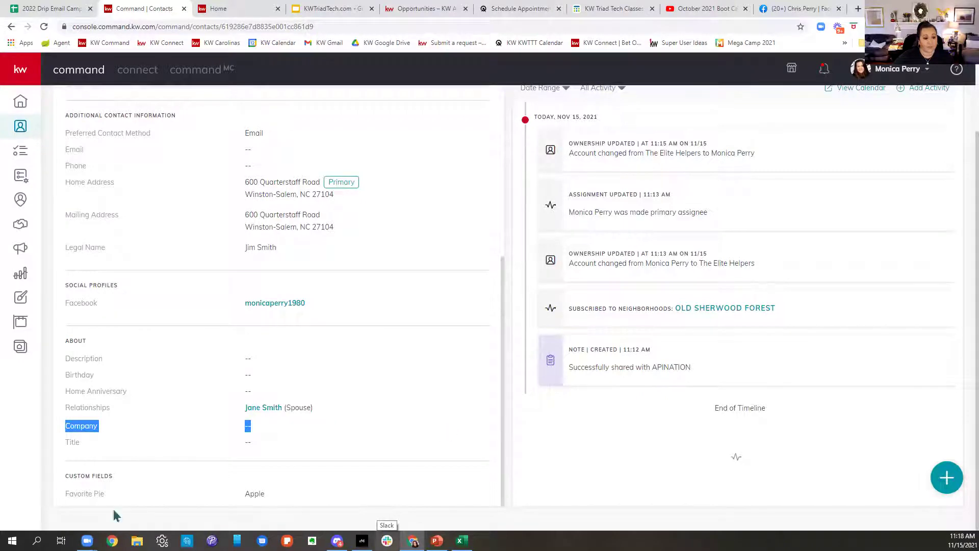
pyautogui.scroll(10, 388, 486)
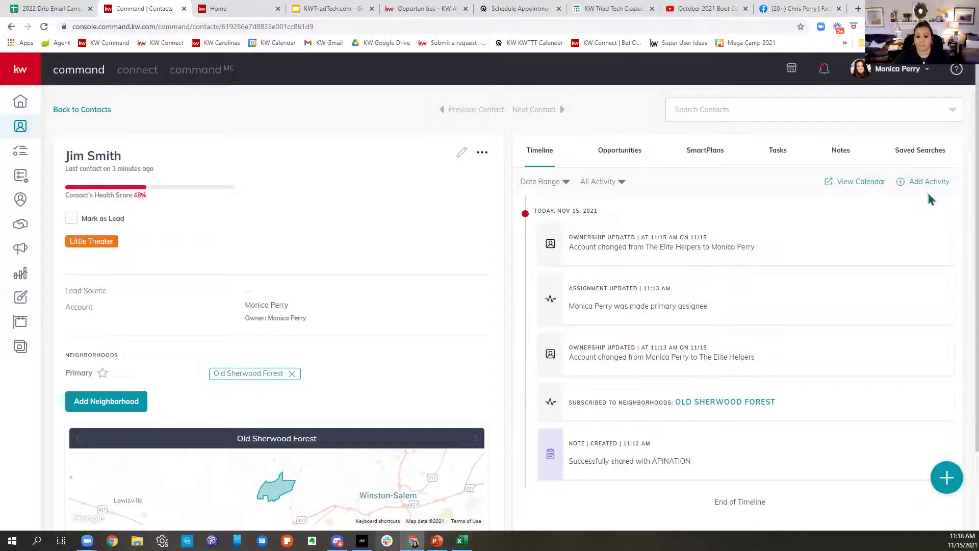
# Step: Log a Call activity inviting the contacts to pick up their Thanksgiving pie Tuesday Nov 23rd
pyautogui.click(928, 186)
pyautogui.click(435, 249)
pyautogui.click(370, 292)
pyautogui.click(472, 289)
pyautogui.write('Called')
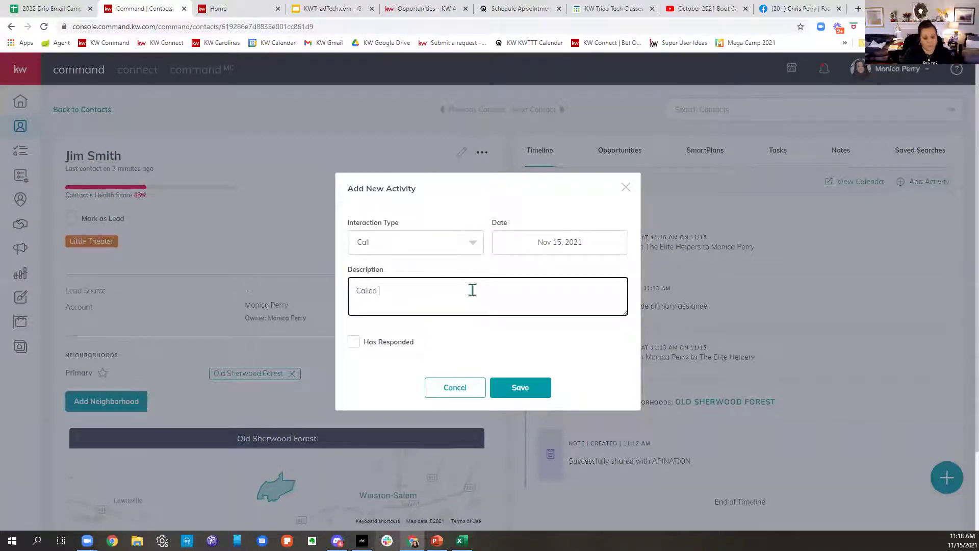
pyautogui.write(' Jim and Jane to say Ha')
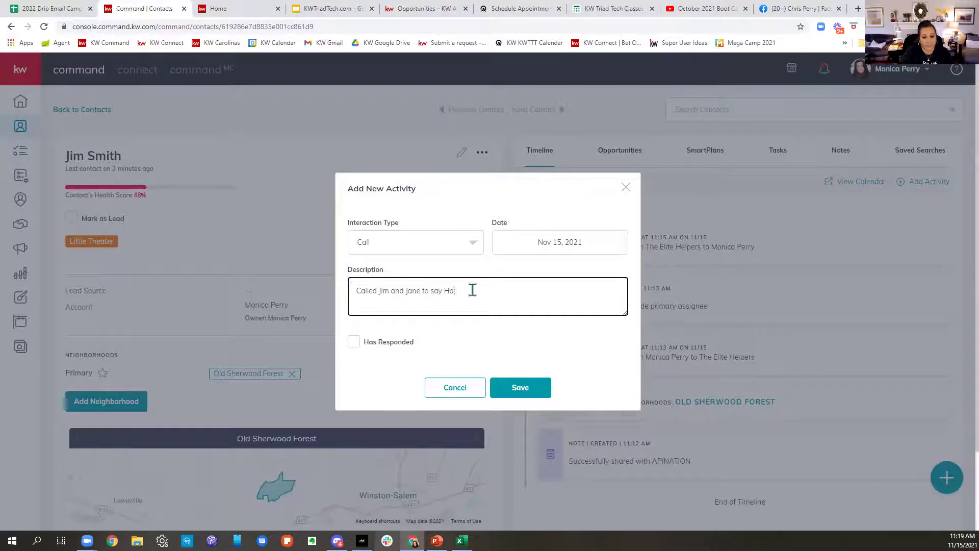
pyautogui.write('ppy Thanksgiving and inv')
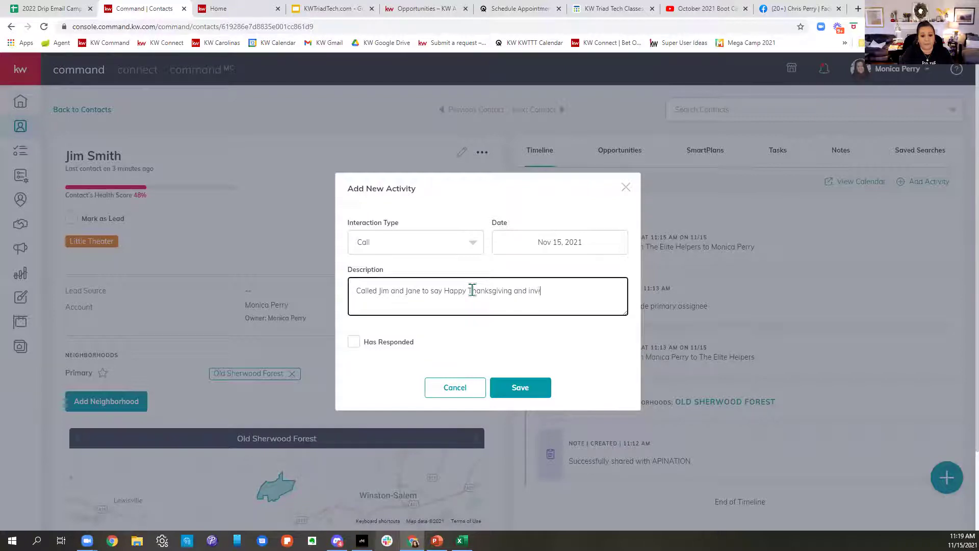
pyautogui.write('ite them to pick up their pi')
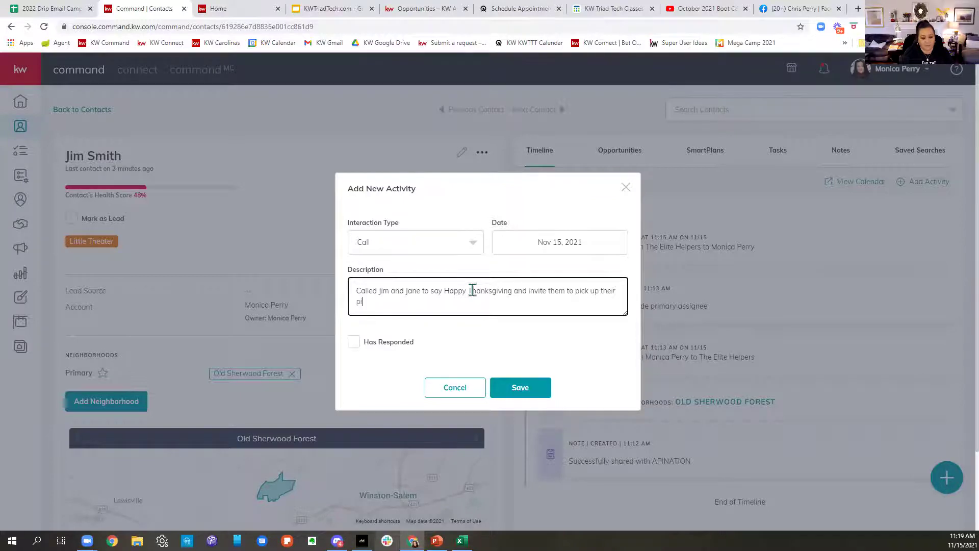
pyautogui.write('e Tuesday')
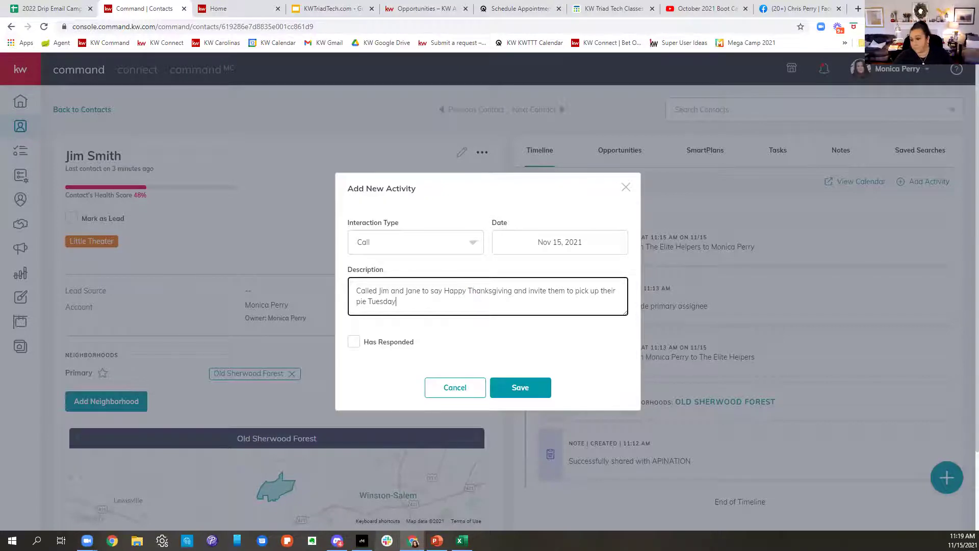
pyautogui.click(963, 541)
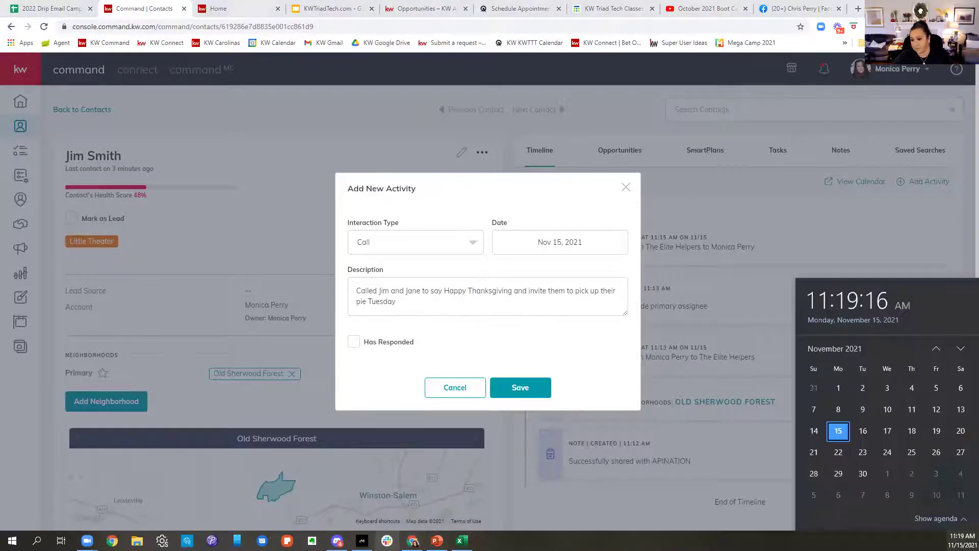
pyautogui.click(411, 303)
pyautogui.write('Nov')
pyautogui.write(' 23rd fo')
pyautogui.write('r')
pyautogui.write(' T')
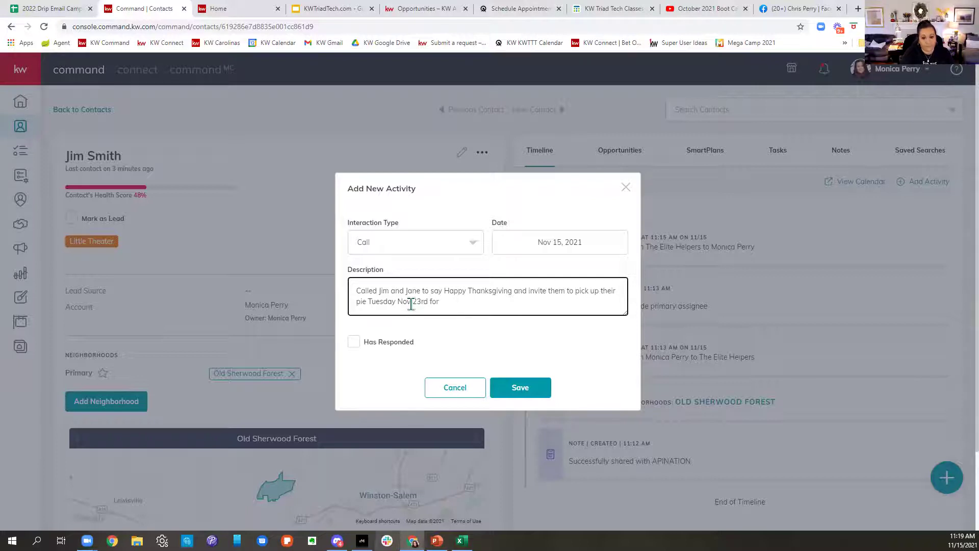
pyautogui.write('Turkey Day')
pyautogui.click(526, 397)
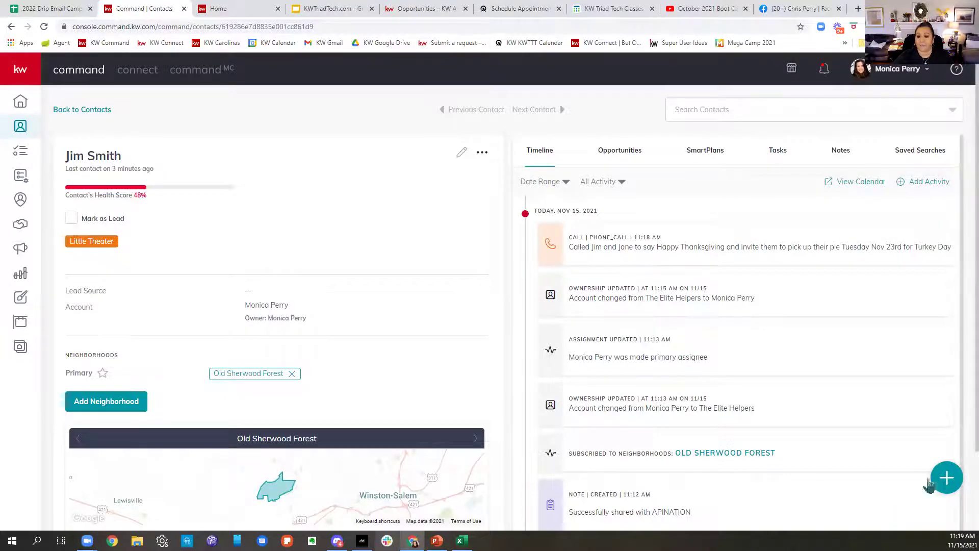
# Step: Add a note about the contacts' son graduating in June, to keep in mind if they downsize
pyautogui.click(946, 478)
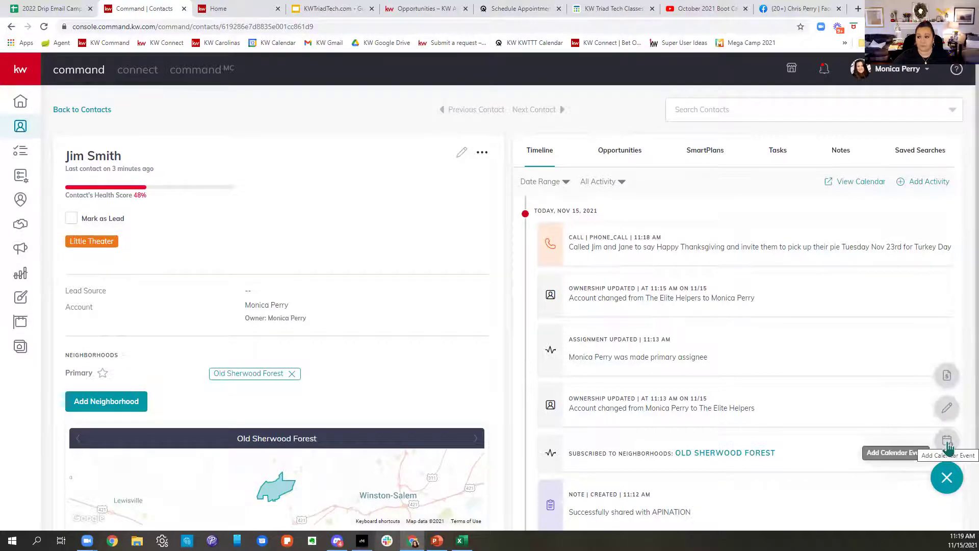
pyautogui.click(947, 410)
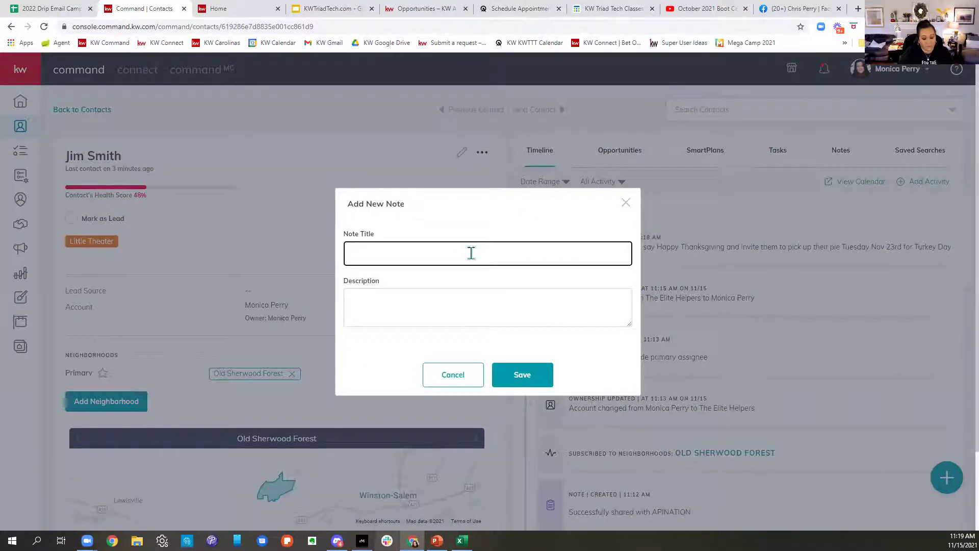
pyautogui.write("Jim and Jane's Son Gr")
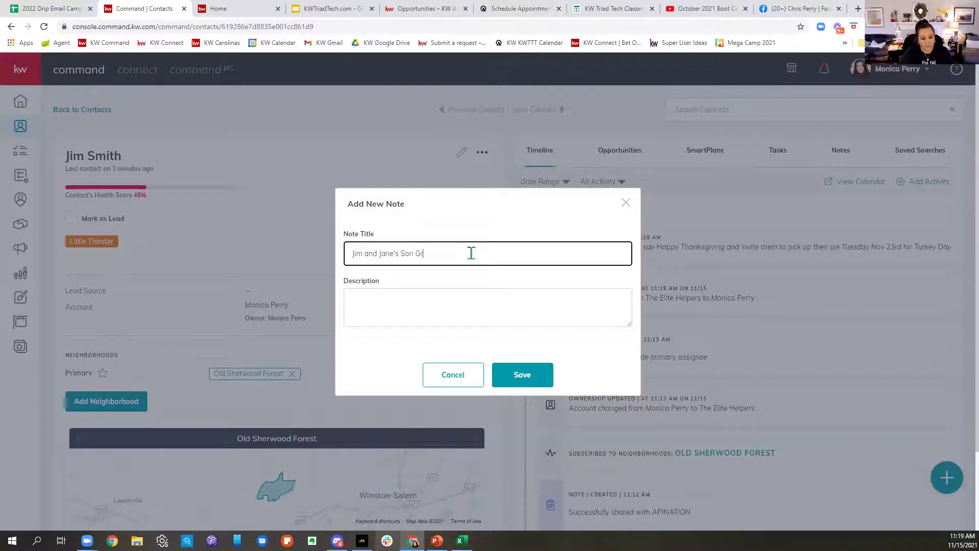
pyautogui.write('aduated in June')
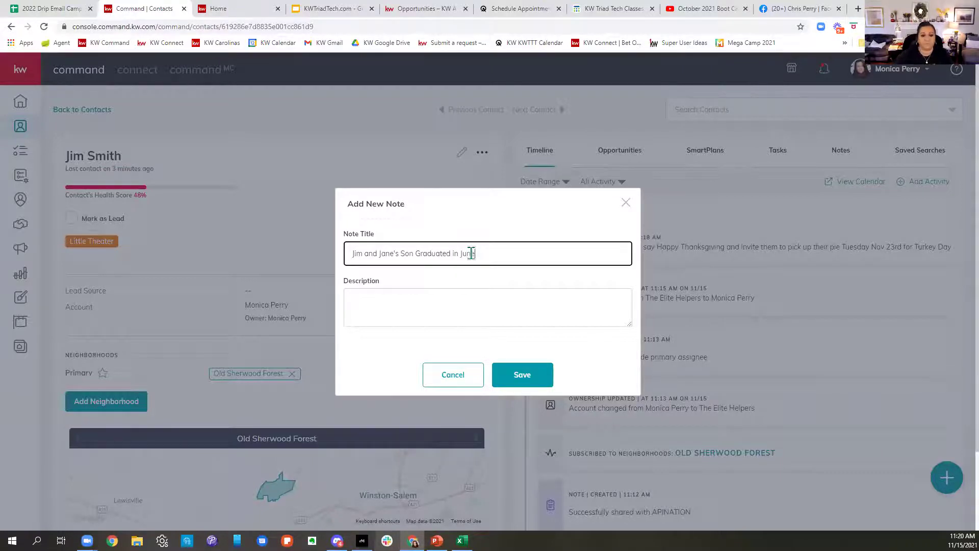
pyautogui.click(446, 309)
pyautogui.write('Keep this in mind if they want to down')
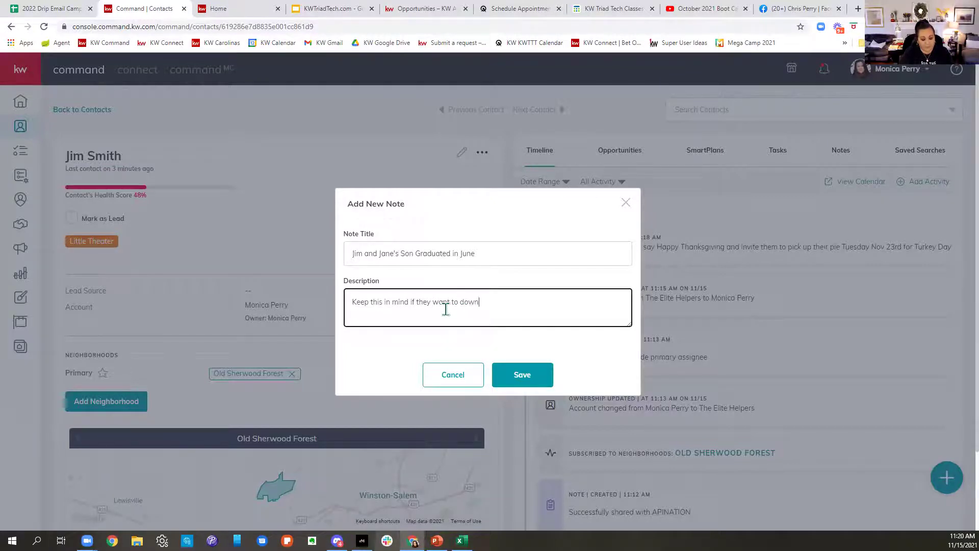
pyautogui.write(' size')
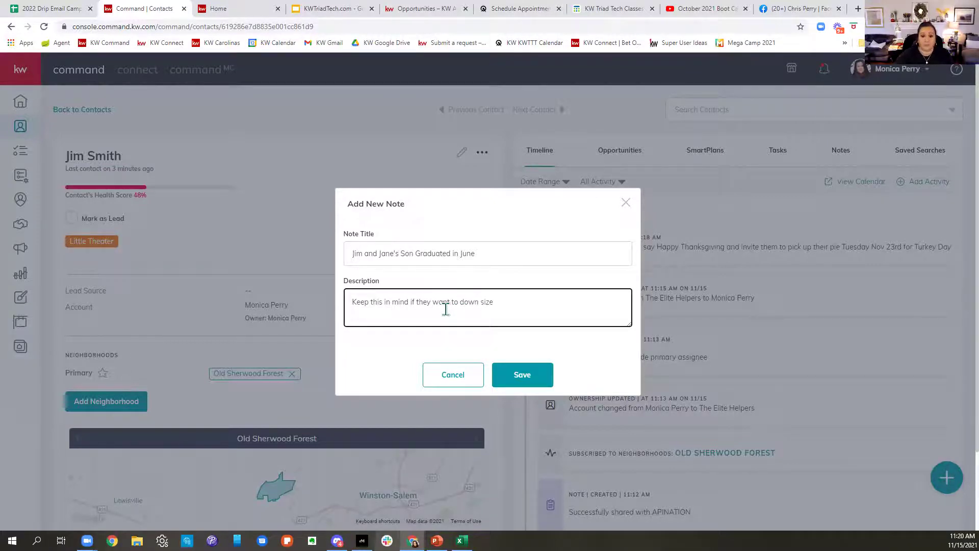
pyautogui.click(517, 379)
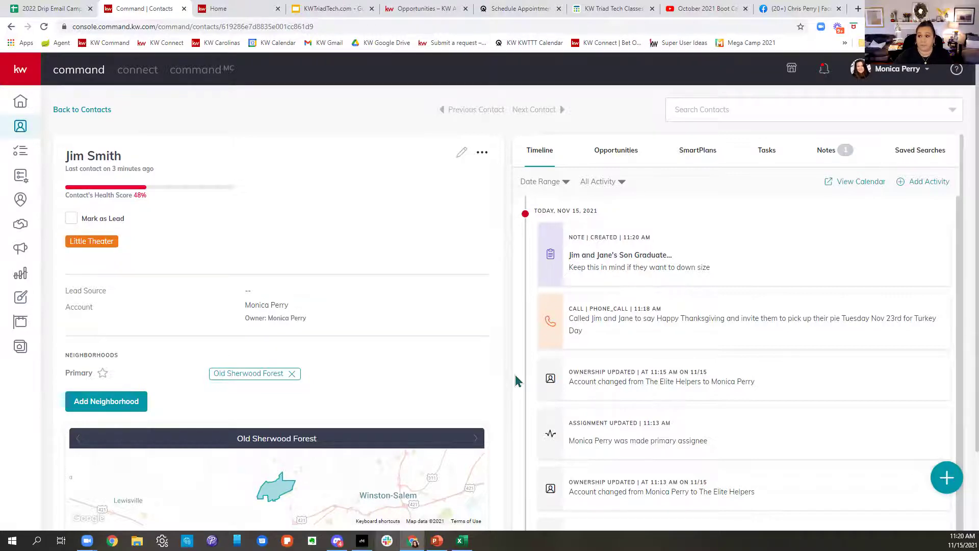
# Step: Check the contact's Opportunities, SmartPlans and Tasks tabs, all of which are empty
pyautogui.click(618, 156)
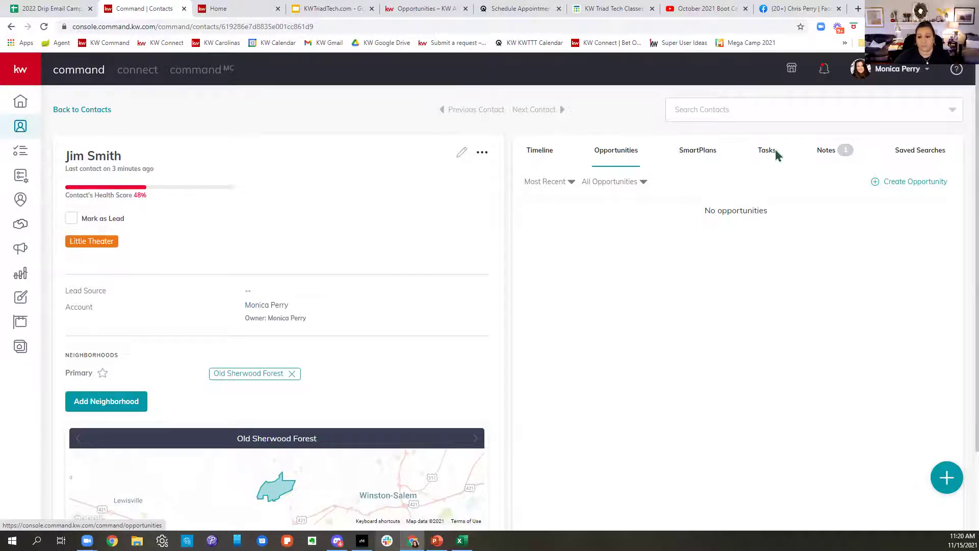
pyautogui.click(707, 161)
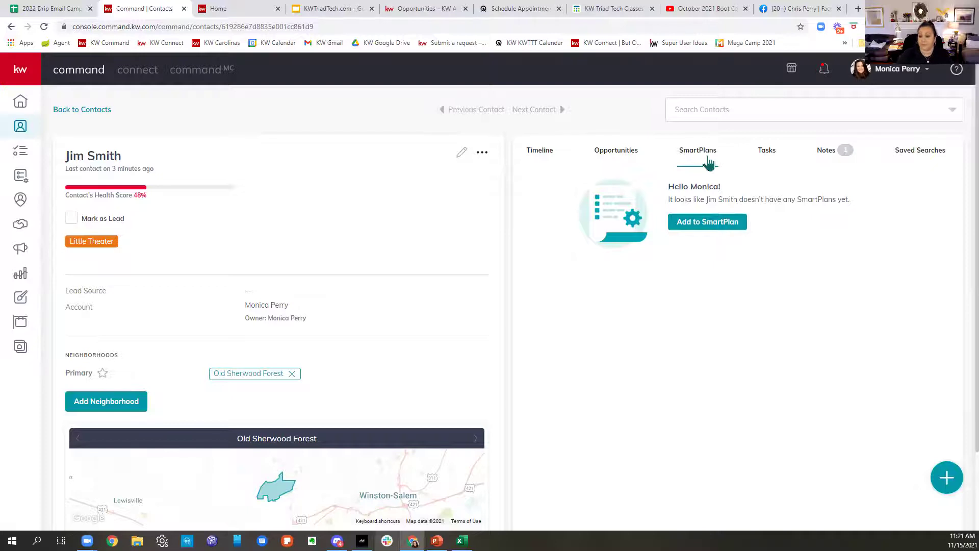
pyautogui.click(766, 159)
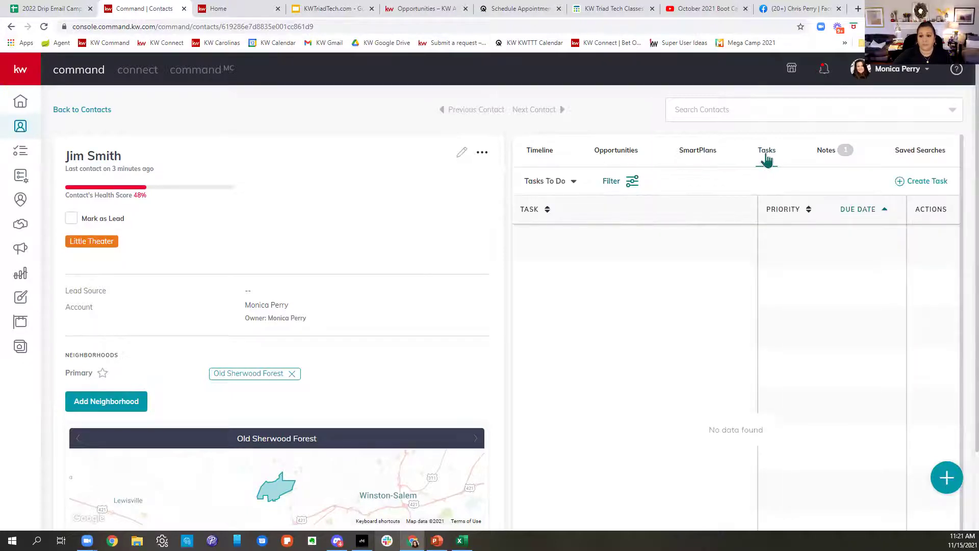
# Step: Start a call task with a pie pickup reminder description and Medium priority
pyautogui.click(920, 182)
pyautogui.click(379, 175)
pyautogui.click(454, 276)
pyautogui.write('Don')
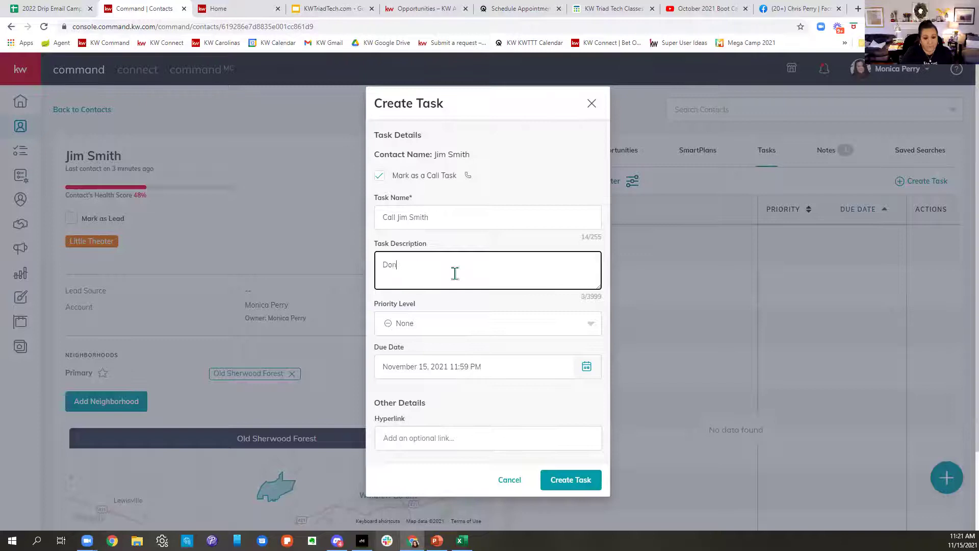
pyautogui.write("'t fo")
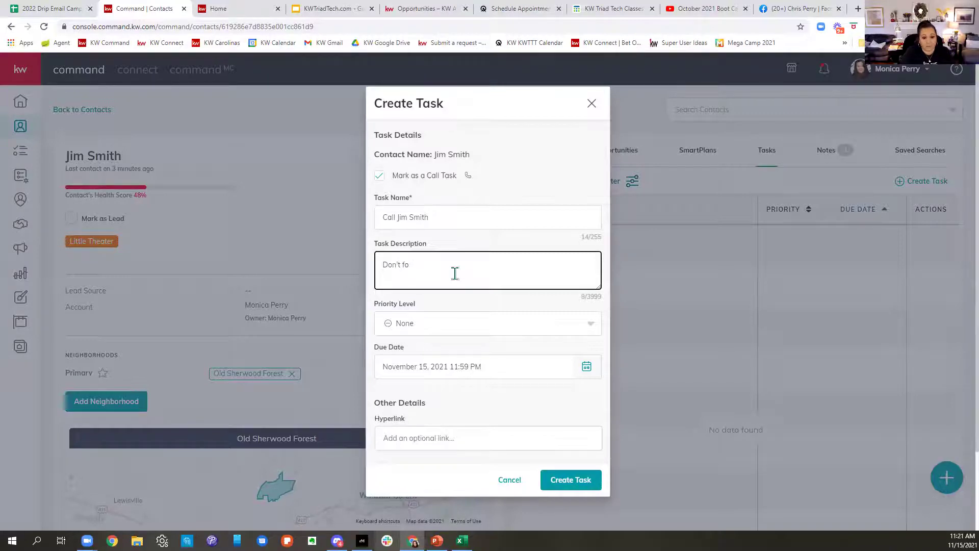
pyautogui.write('pget to pick u')
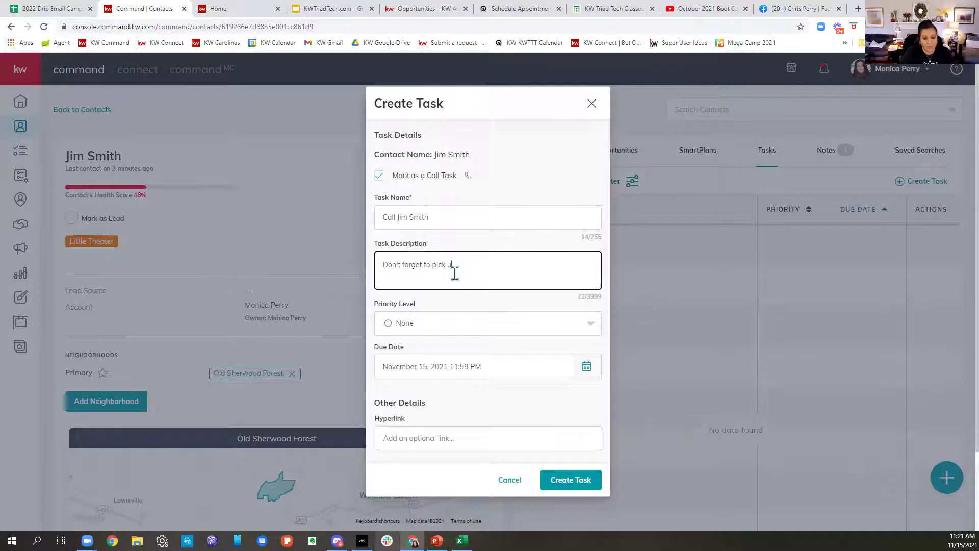
pyautogui.write('p your pie')
pyautogui.click(455, 323)
pyautogui.click(410, 370)
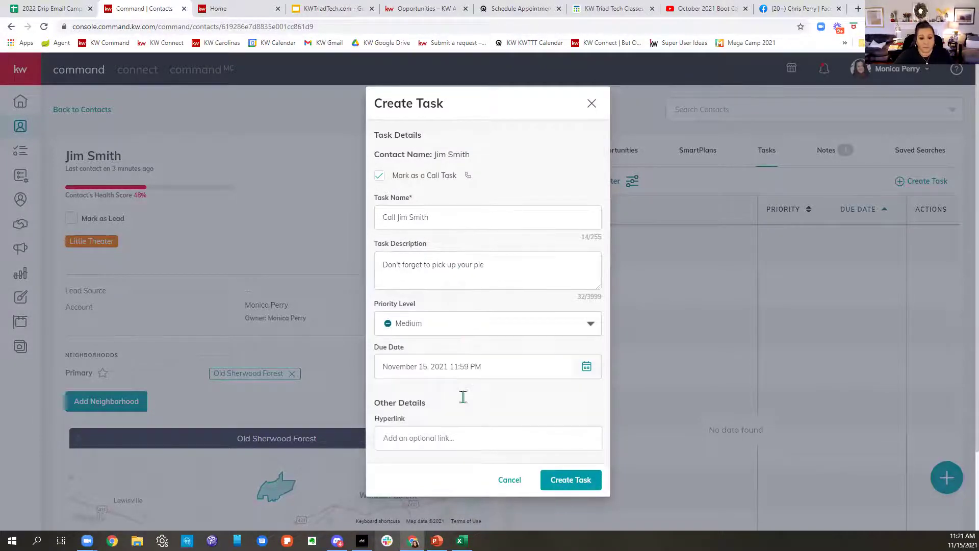
# Step: Set the task due date to November 22, 2021 at 9:00 AM and create it
pyautogui.click(484, 368)
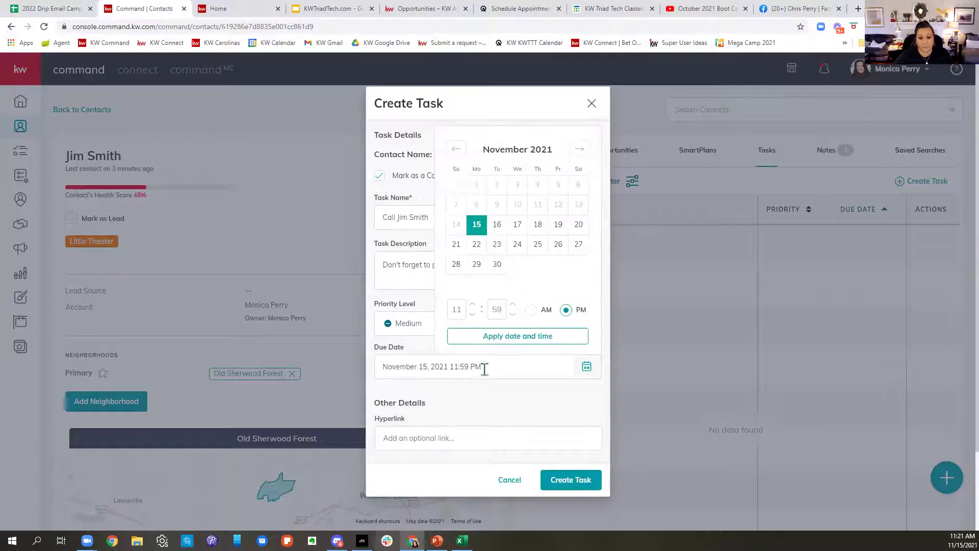
pyautogui.click(471, 253)
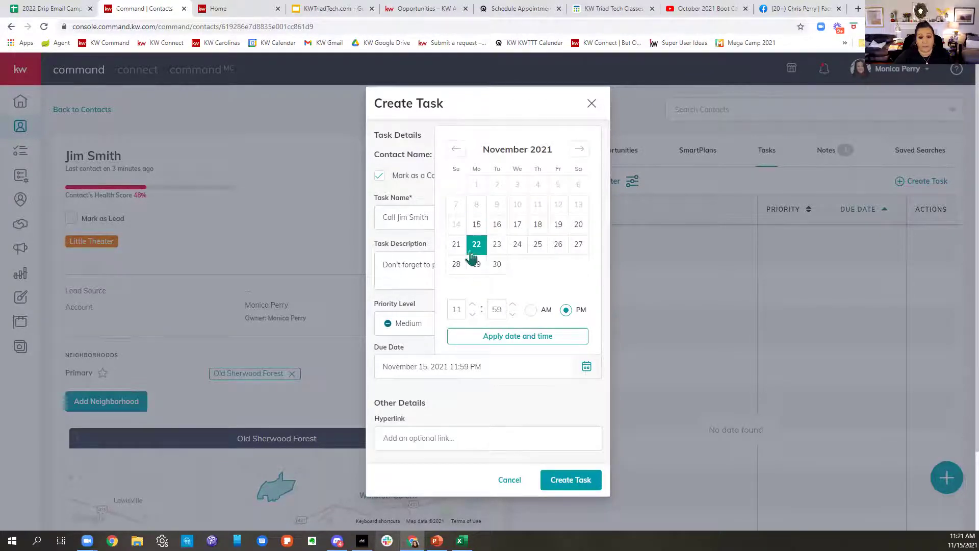
pyautogui.doubleClick(459, 309)
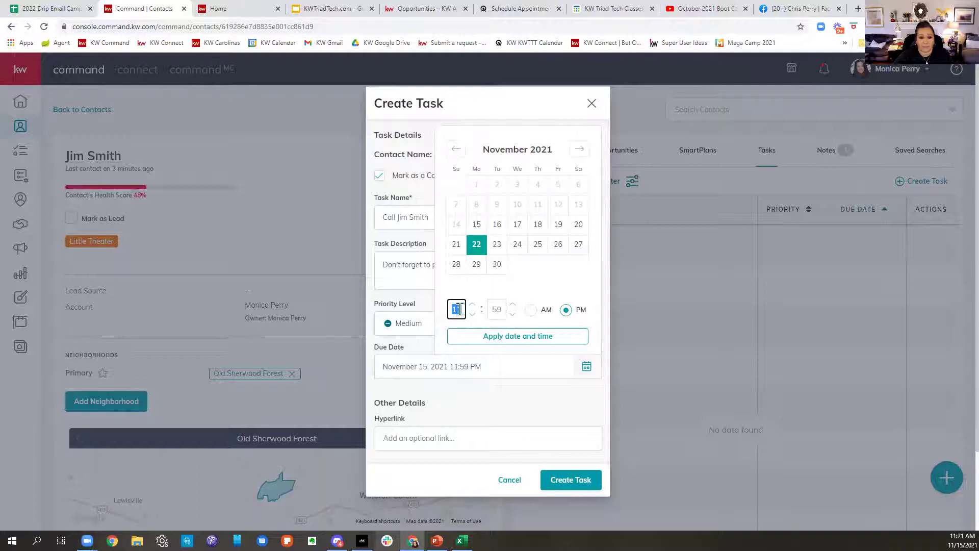
pyautogui.write('09')
pyautogui.doubleClick(502, 310)
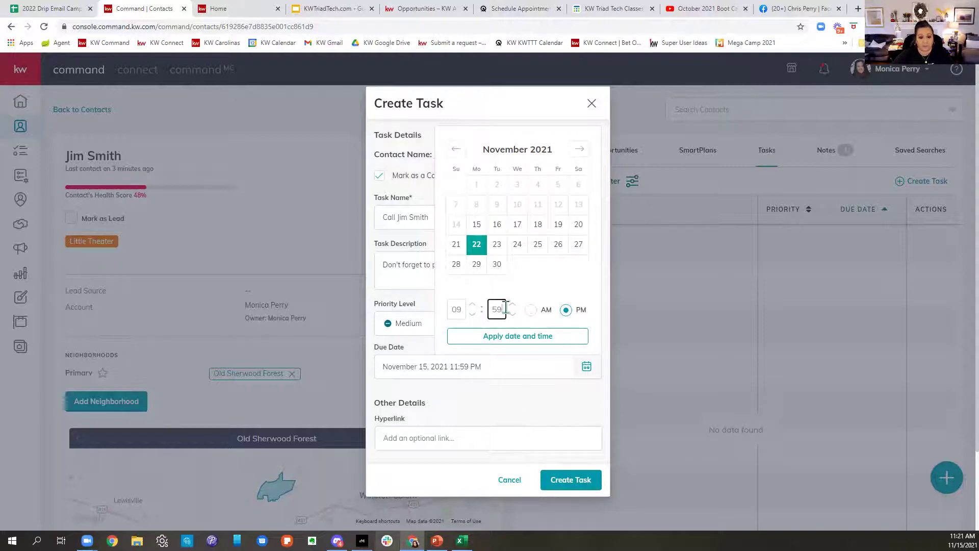
pyautogui.write('00')
pyautogui.click(531, 310)
pyautogui.click(517, 337)
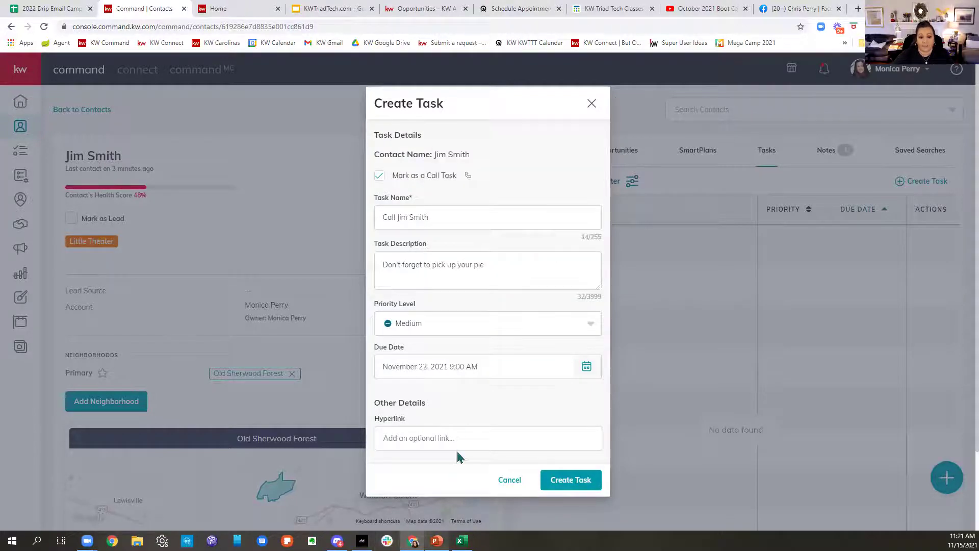
pyautogui.scroll(-2, 489, 438)
pyautogui.click(587, 479)
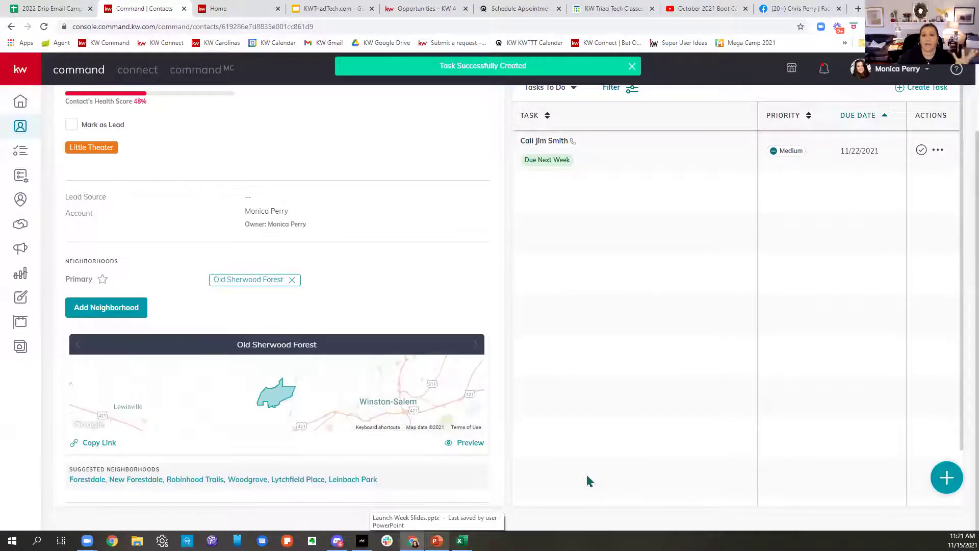
# Step: Confirm the new task and note are listed, then begin a saved search from Saved Searches
pyautogui.scroll(2, 629, 391)
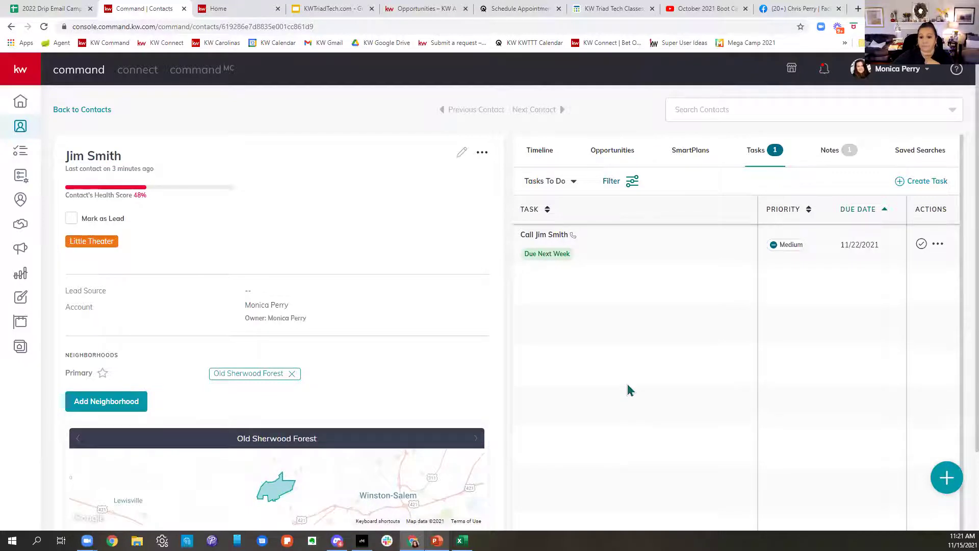
pyautogui.click(830, 153)
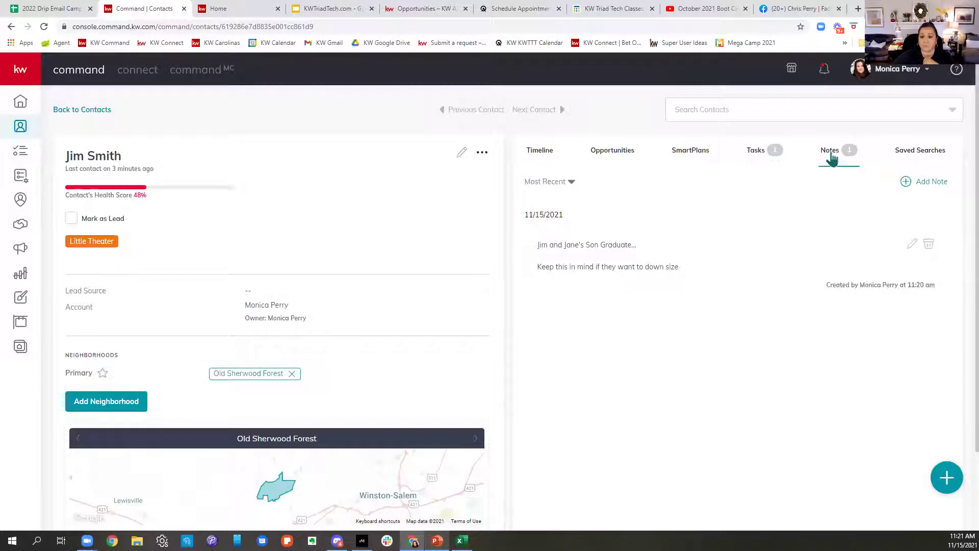
pyautogui.click(911, 152)
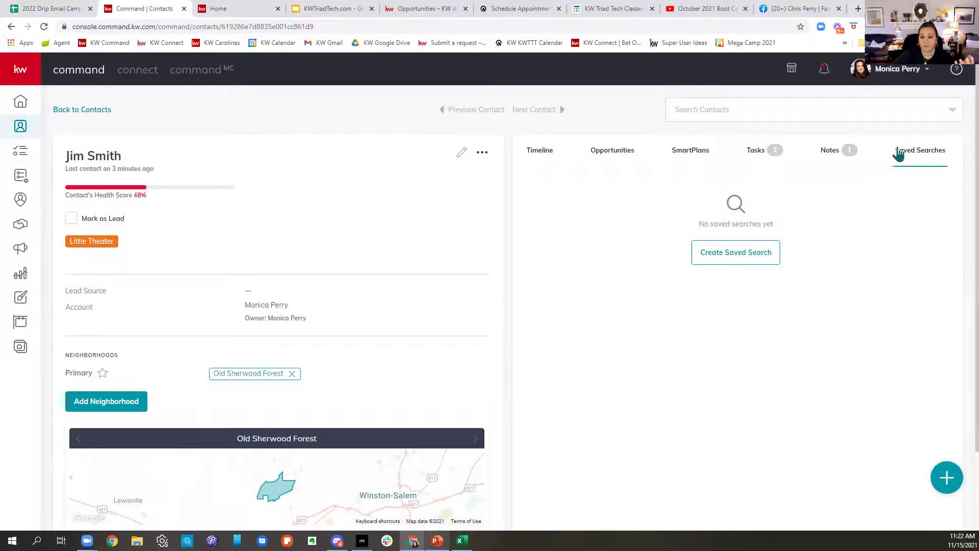
pyautogui.click(733, 261)
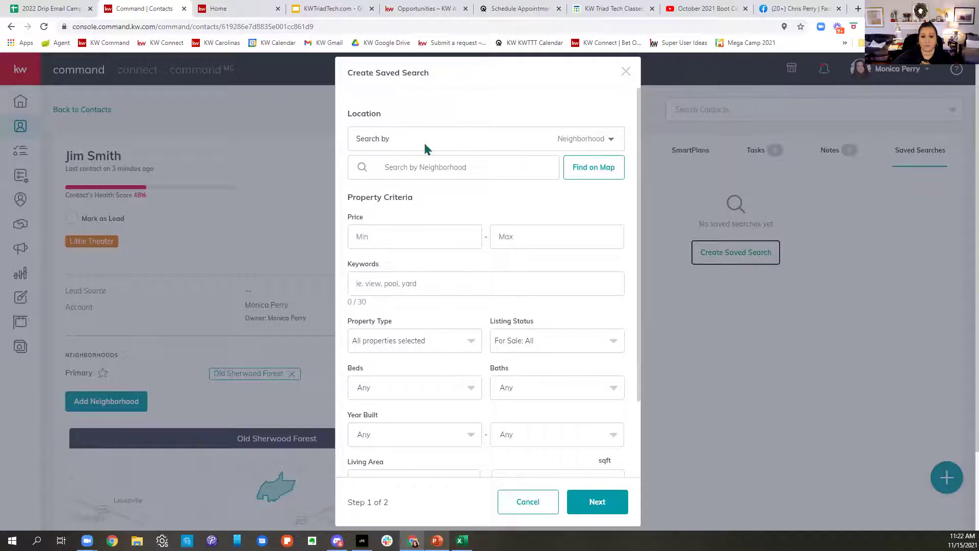
# Step: Switch the location search to Zip Code and add 27104 as the search location
pyautogui.click(589, 143)
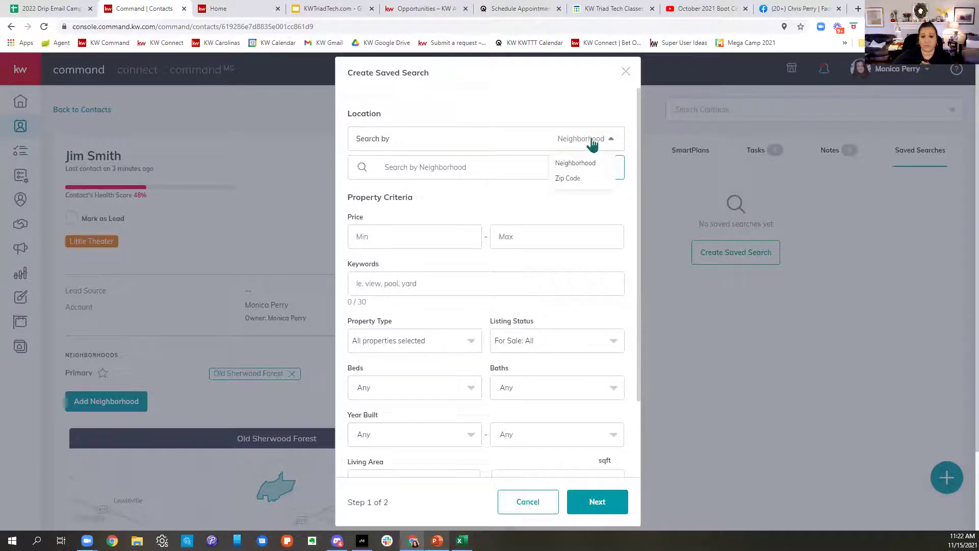
pyautogui.click(564, 179)
pyautogui.click(586, 140)
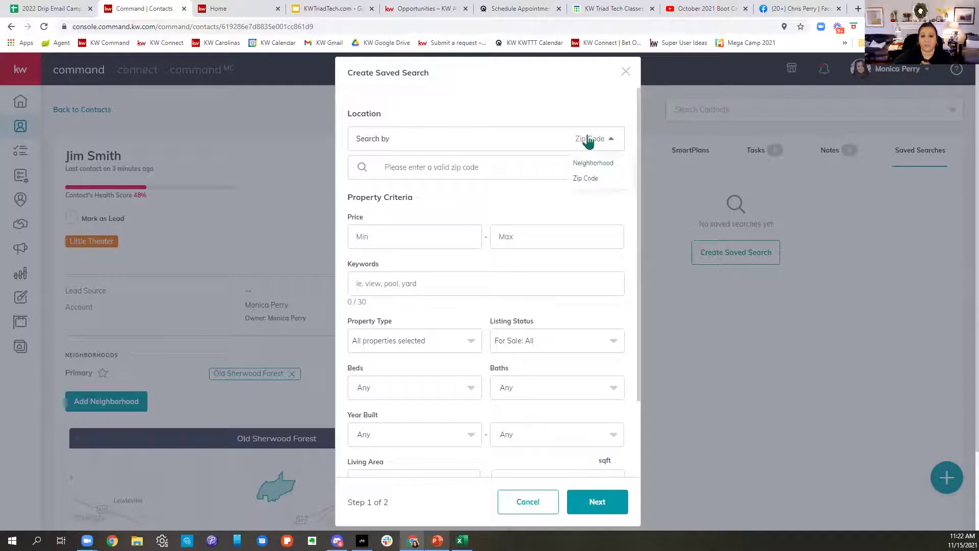
pyautogui.click(589, 164)
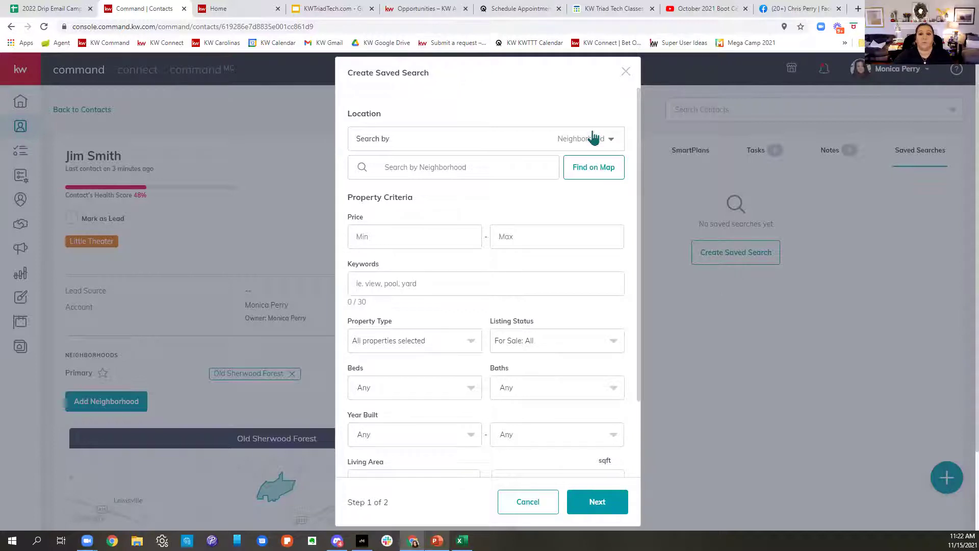
pyautogui.click(590, 137)
pyautogui.click(583, 179)
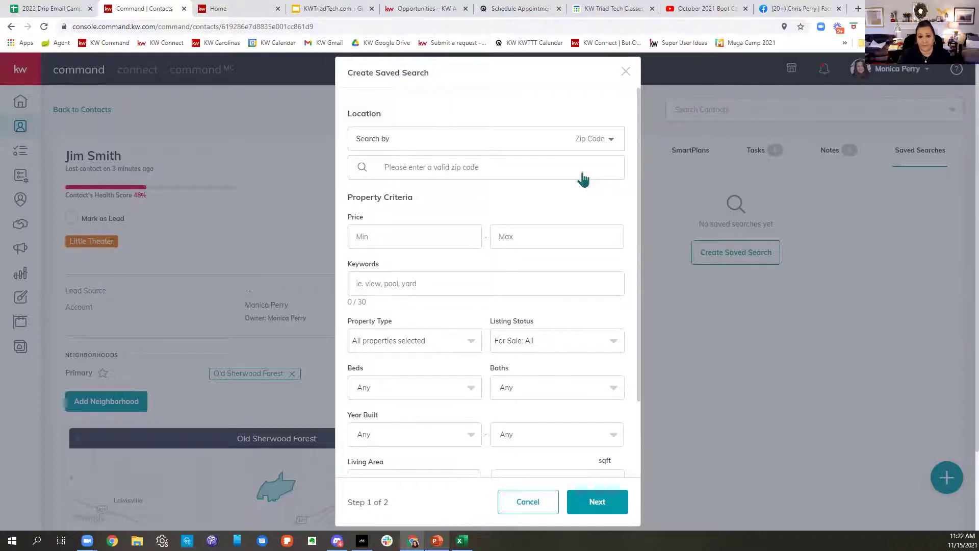
pyautogui.click(479, 167)
pyautogui.write('27104')
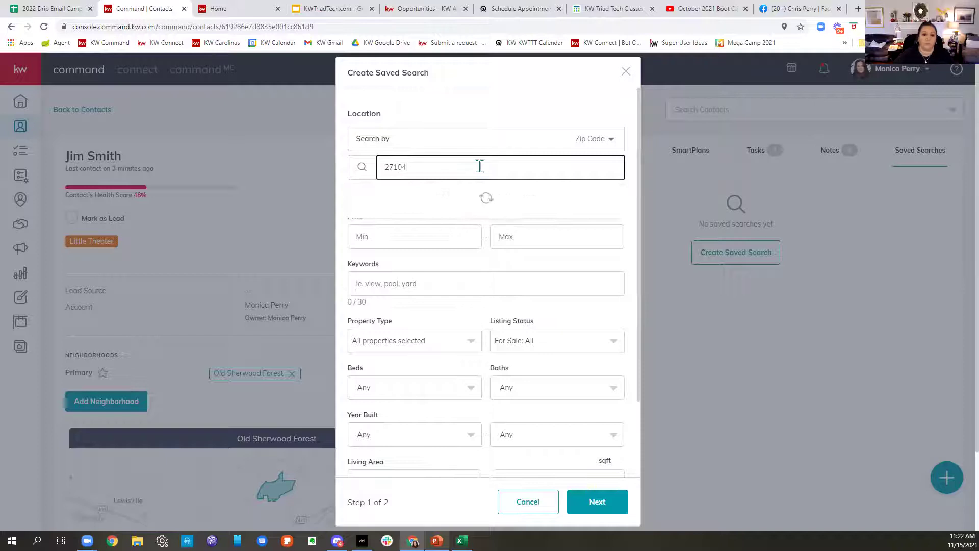
pyautogui.click(363, 205)
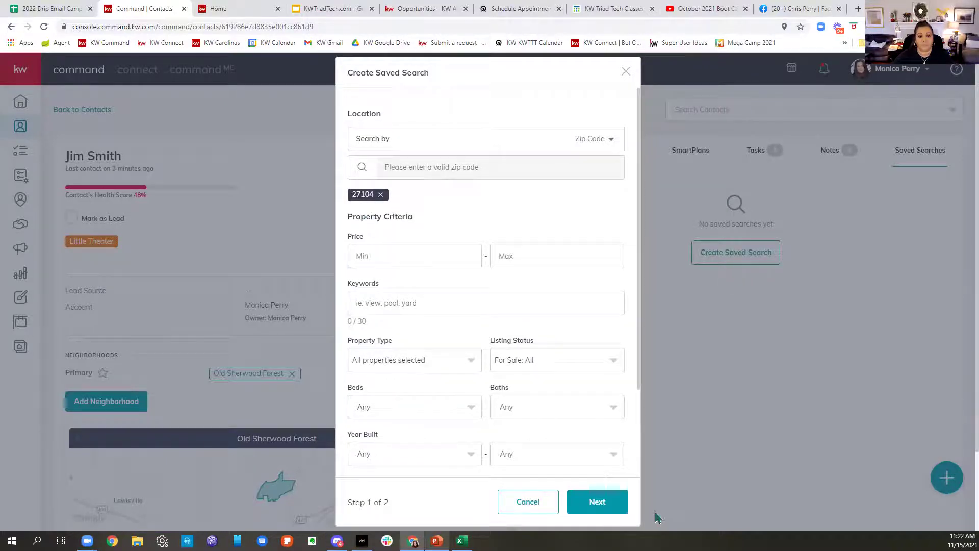
# Step: Set the price range to $300,000–$350,000 with 3+ beds and 2+ baths
pyautogui.click(369, 254)
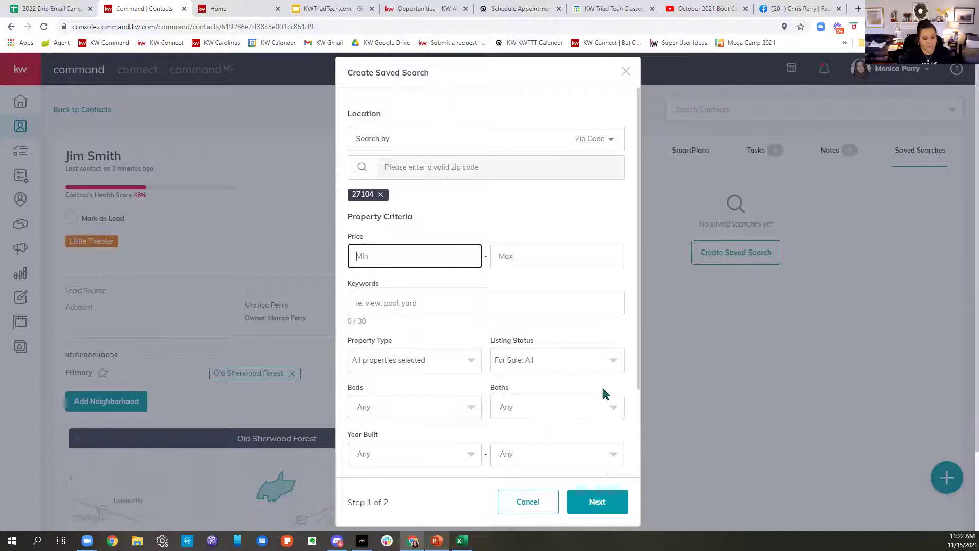
pyautogui.write('300,000')
pyautogui.press('Tab')
pyautogui.write('35')
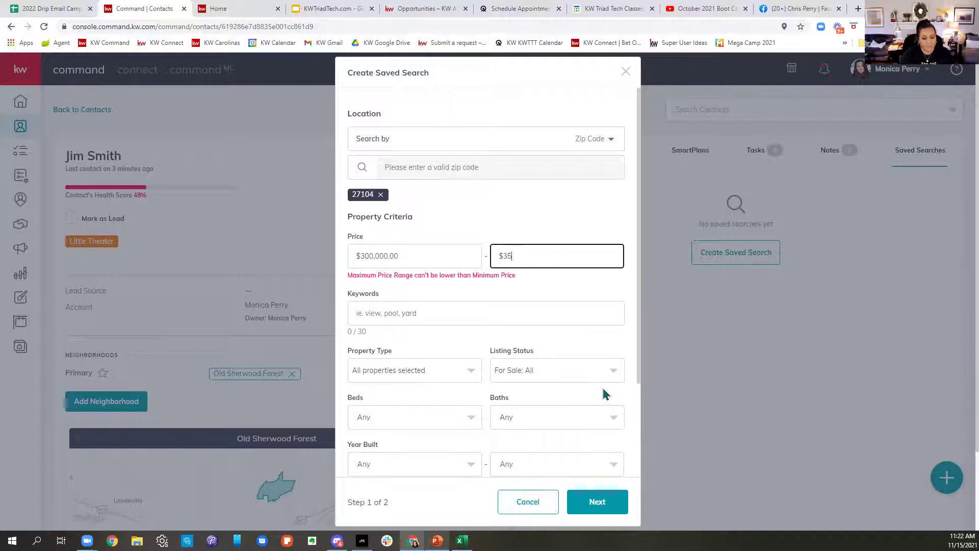
pyautogui.write('0,000')
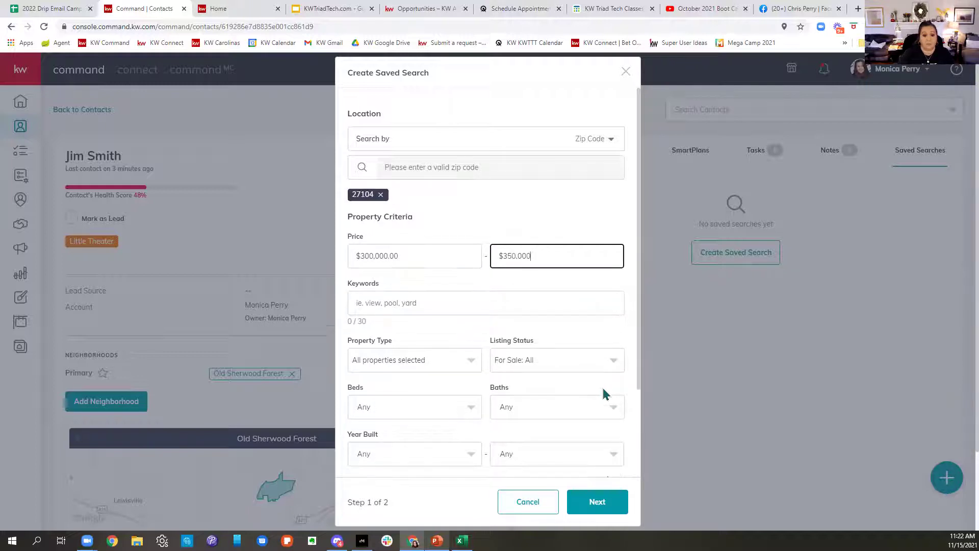
pyautogui.scroll(-2, 576, 357)
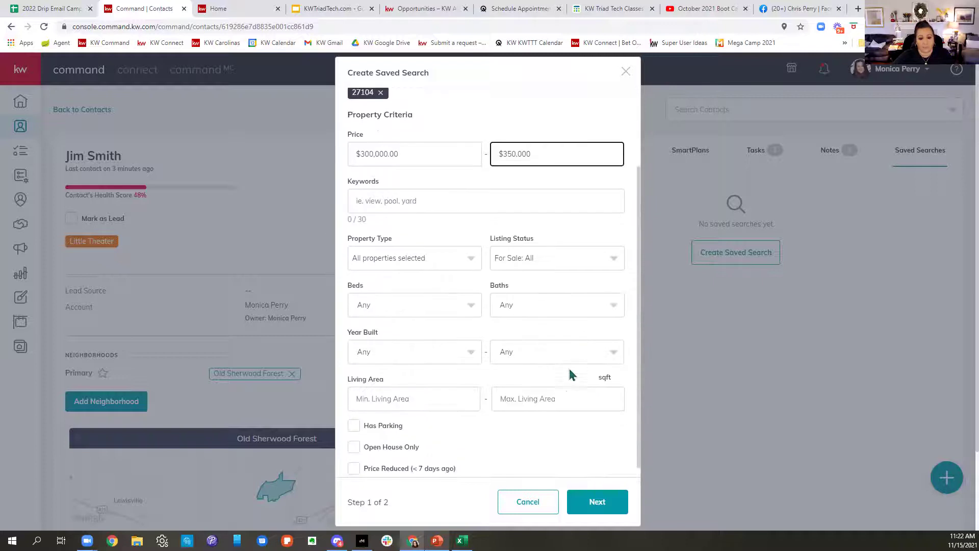
pyautogui.click(422, 301)
pyautogui.click(373, 390)
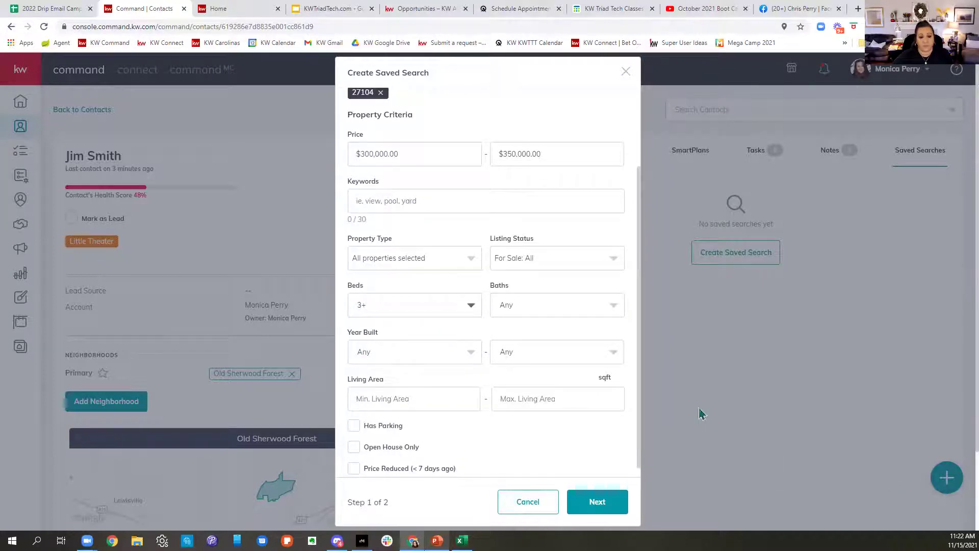
pyautogui.click(549, 313)
pyautogui.click(511, 368)
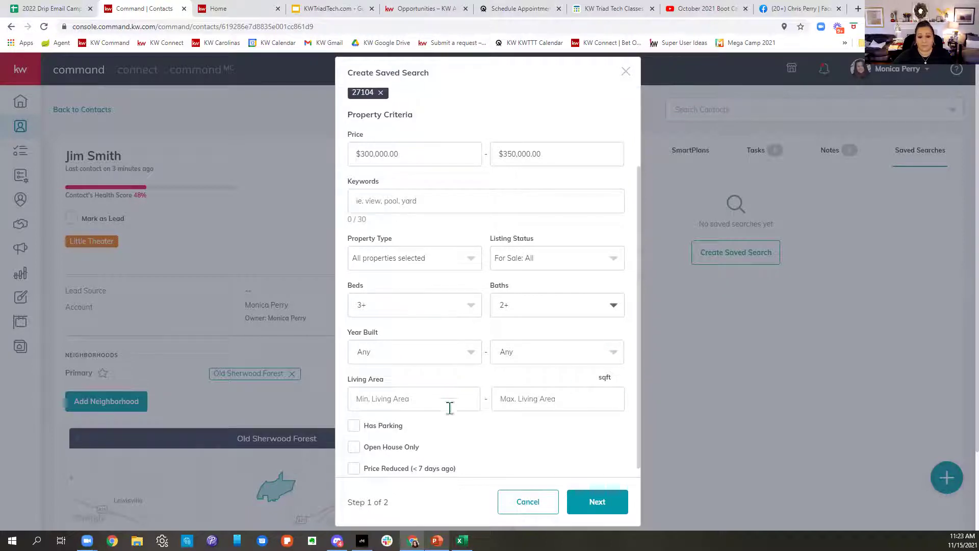
# Step: Add pool as a search keyword
pyautogui.scroll(-1, 541, 372)
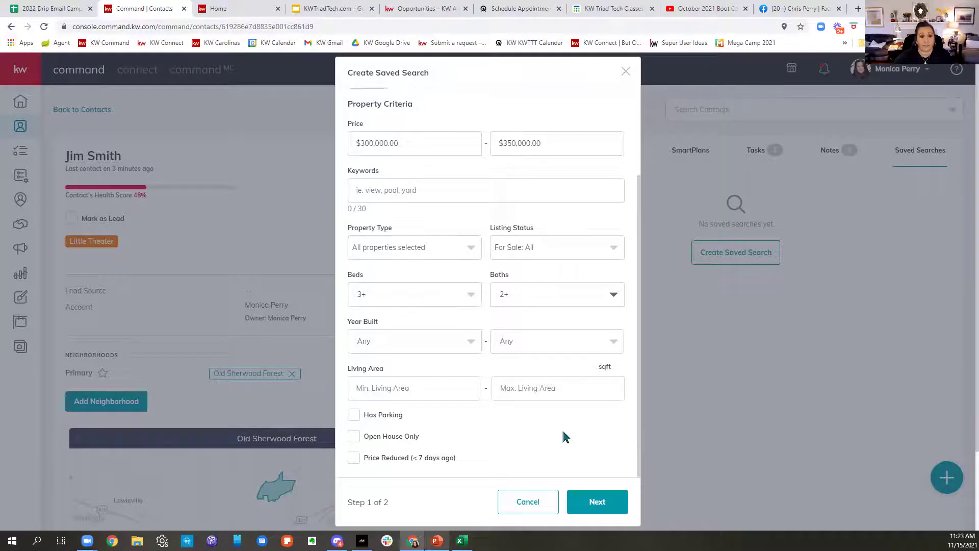
pyautogui.scroll(3, 562, 427)
pyautogui.click(437, 294)
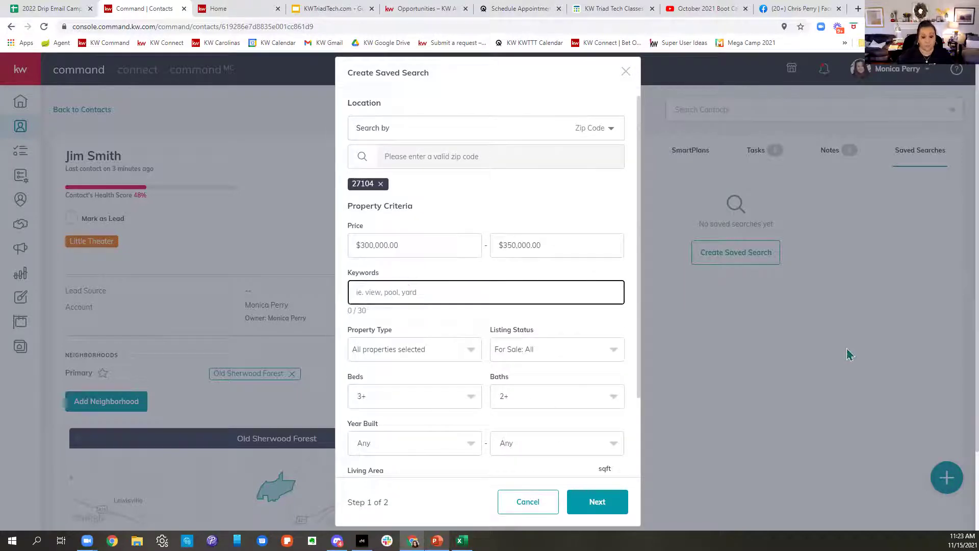
pyautogui.write('pool')
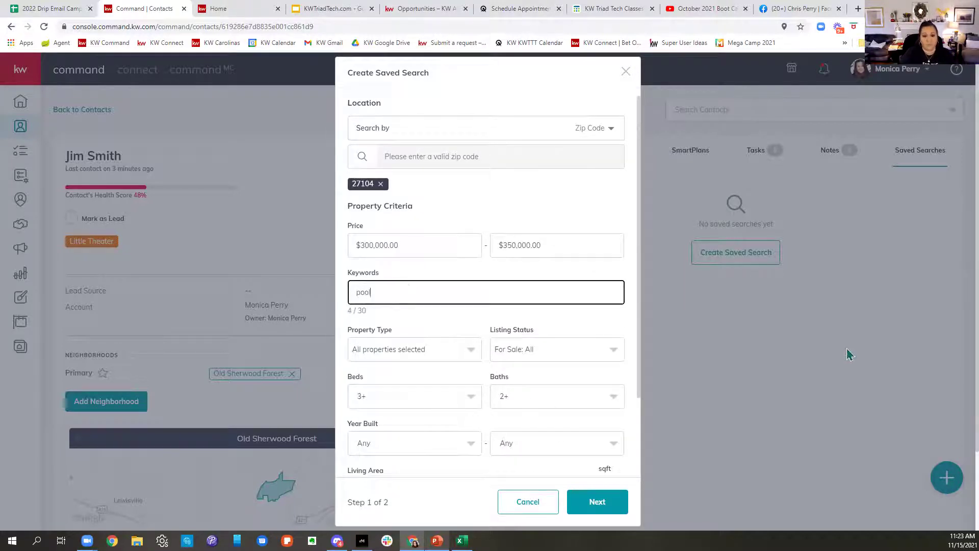
pyautogui.press('Return')
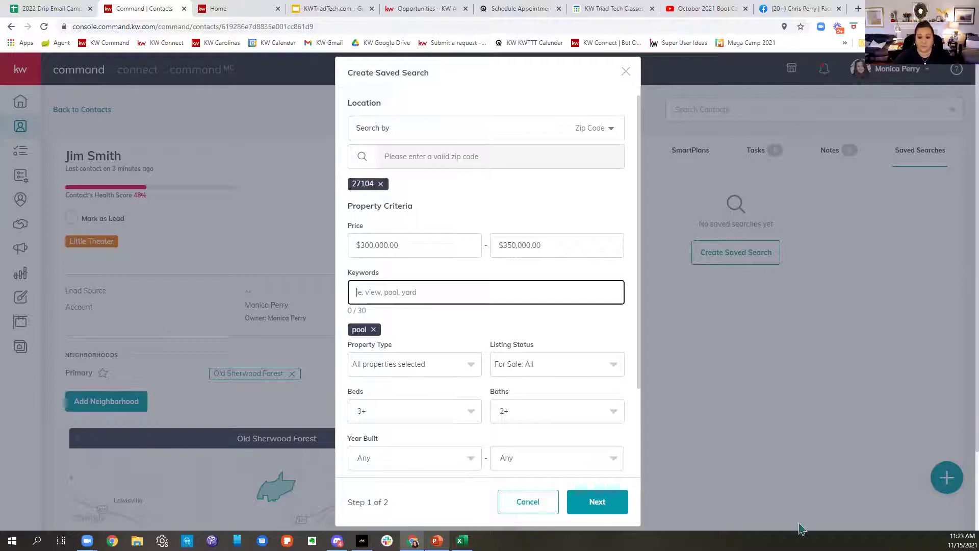
# Step: On step 2, title the search '27104 3/2 w/ pool', leave email notifications off, and try creating it
pyautogui.click(597, 501)
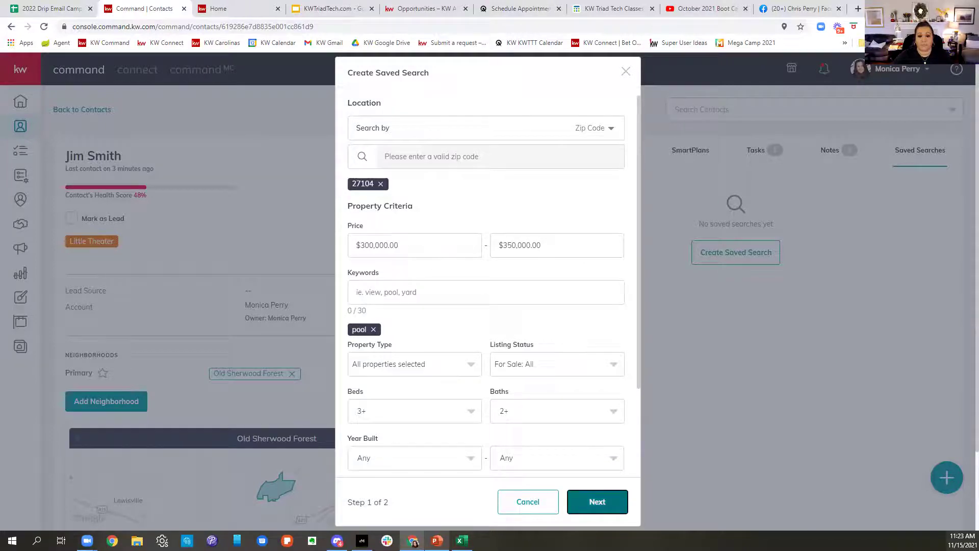
pyautogui.click(378, 254)
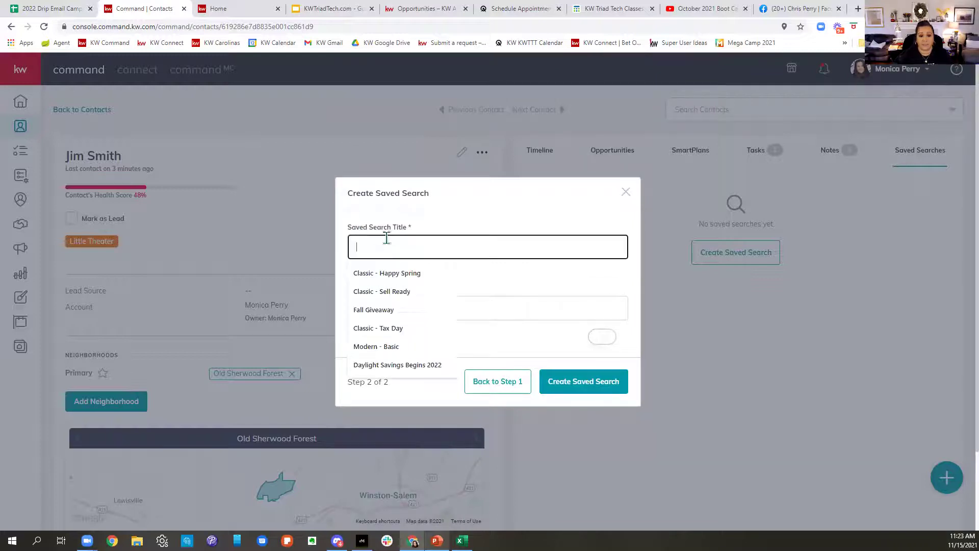
pyautogui.write('27104 ')
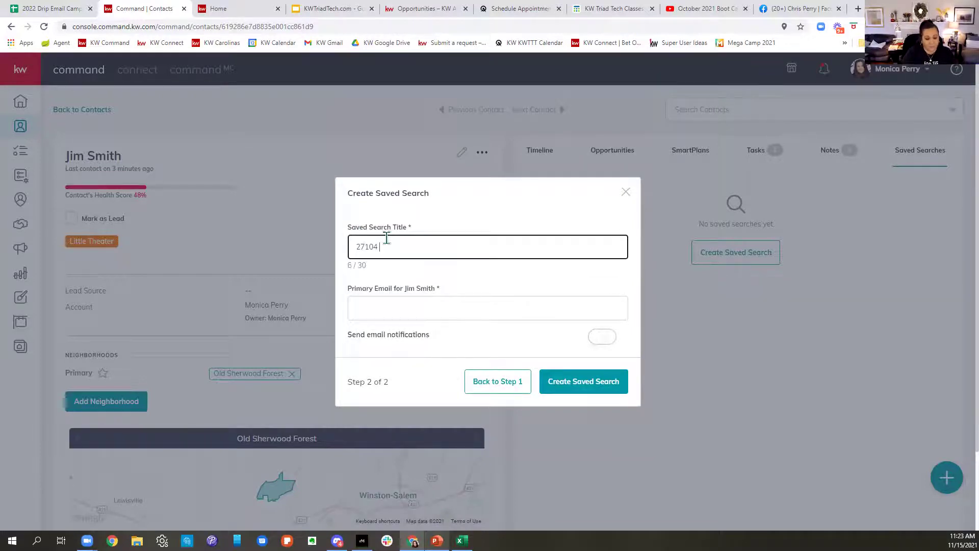
pyautogui.write('3/2 ')
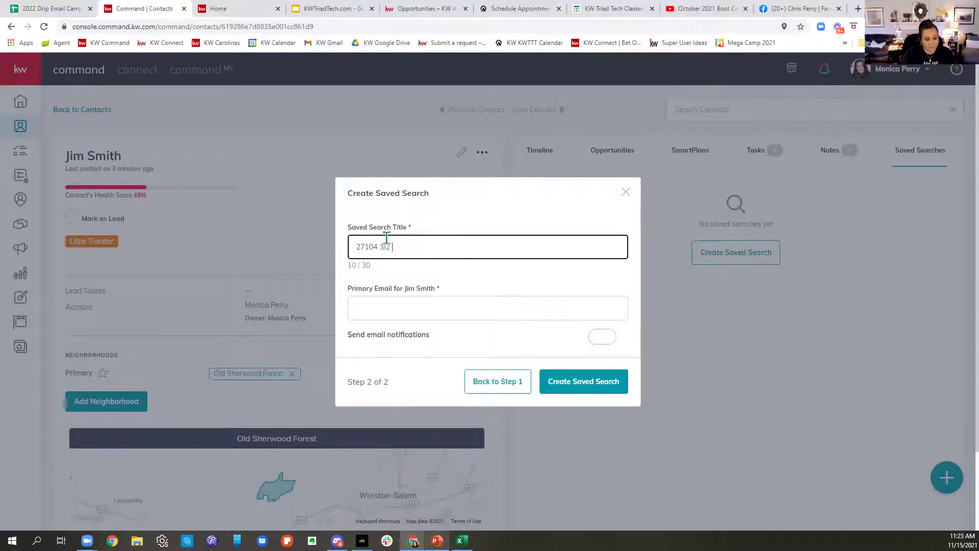
pyautogui.write('w/ pool')
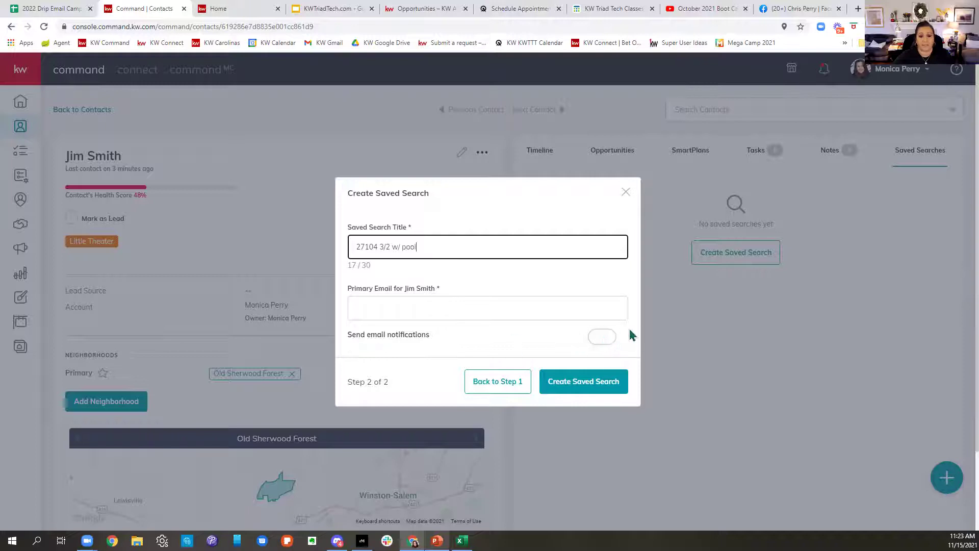
pyautogui.click(602, 337)
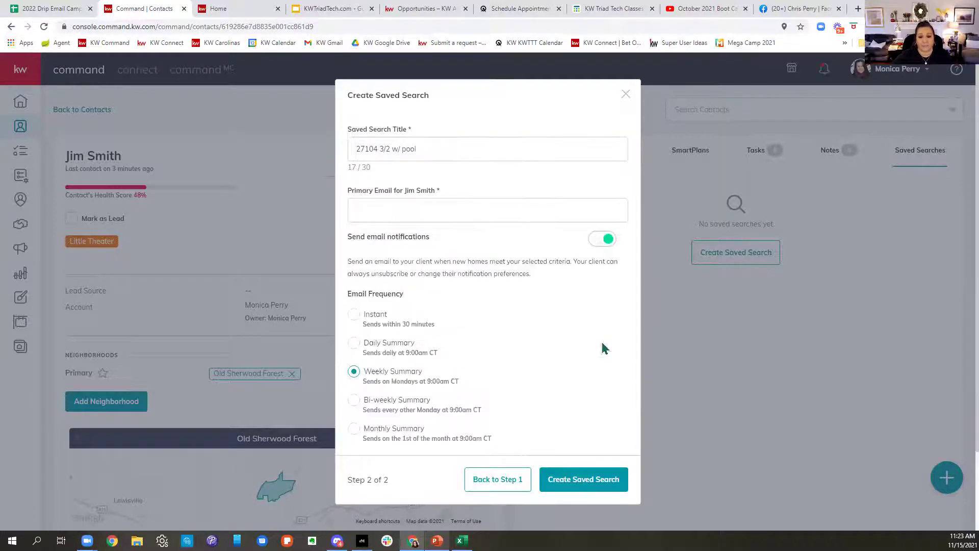
pyautogui.click(463, 211)
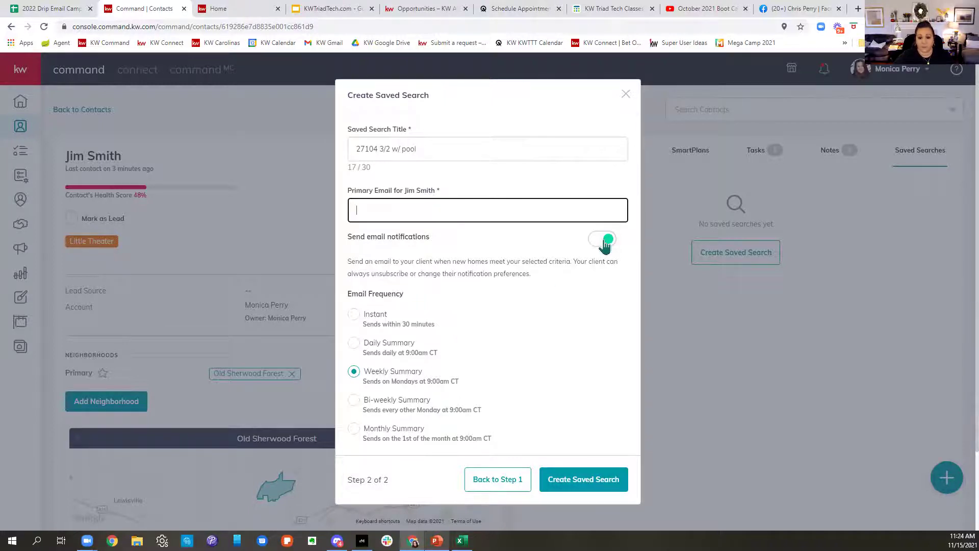
pyautogui.click(605, 239)
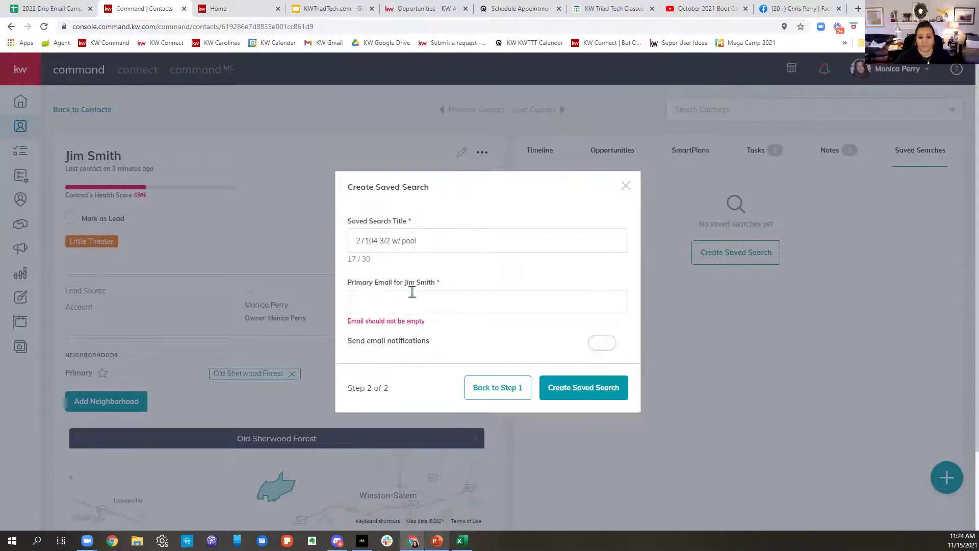
pyautogui.click(614, 403)
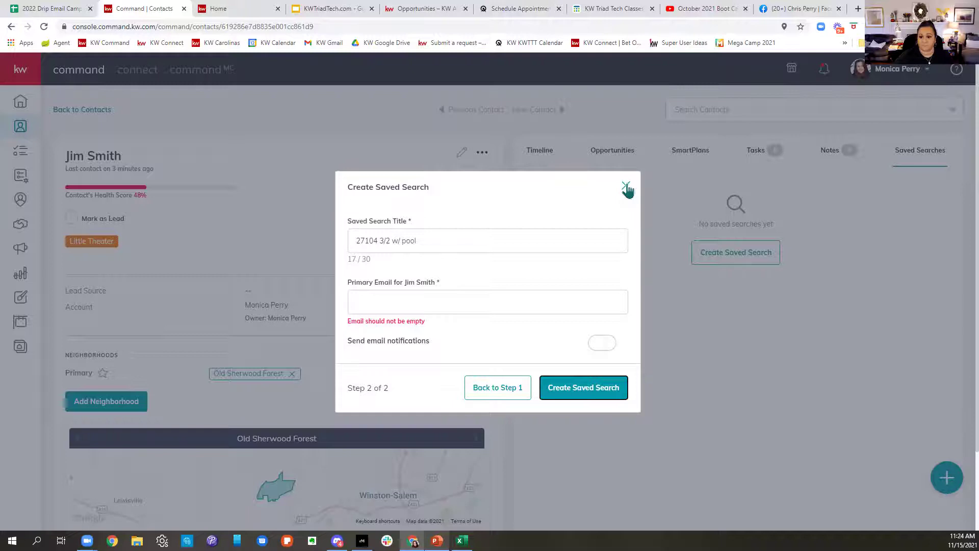
# Step: Close the Create Saved Search dialog unsaved and clear the contacts list name filter
pyautogui.click(626, 188)
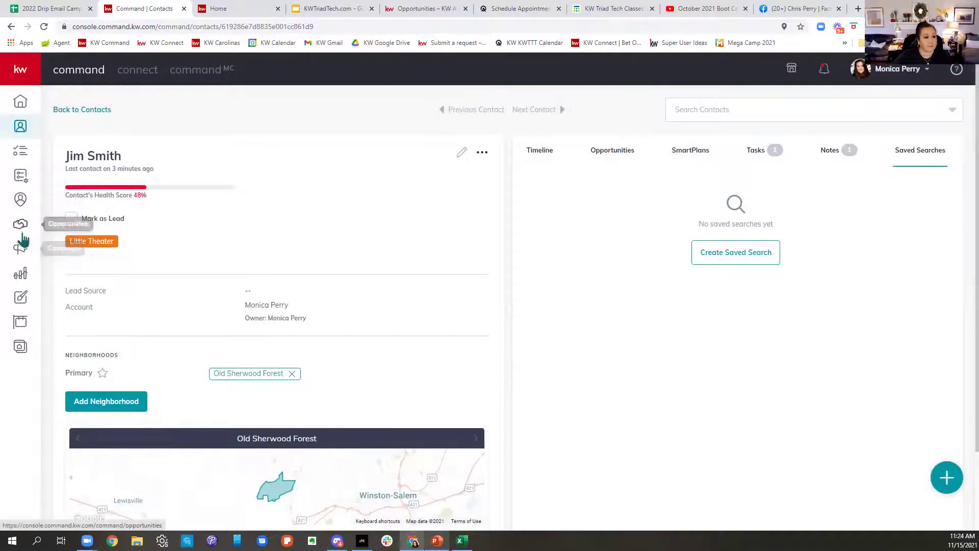
pyautogui.click(21, 126)
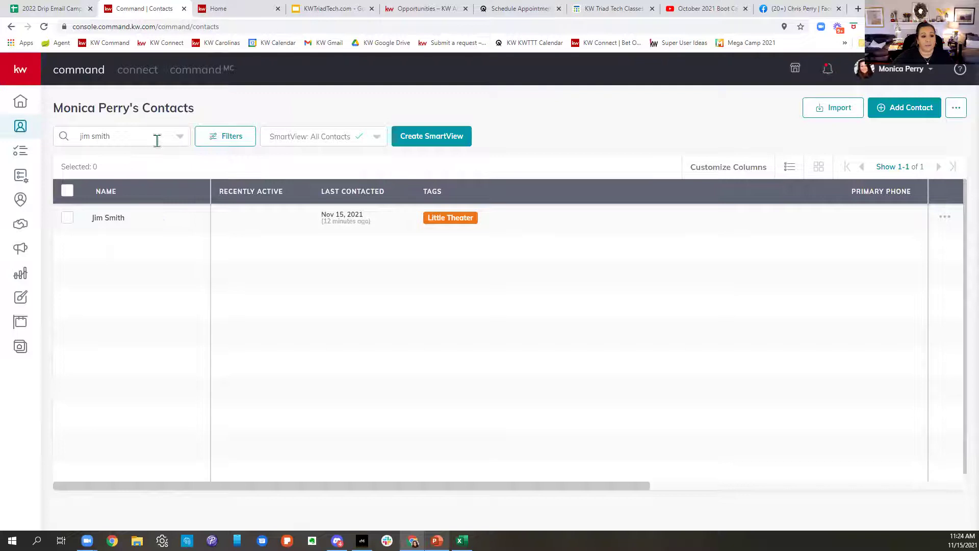
pyautogui.moveTo(158, 140); pyautogui.dragTo(97, 149)
pyautogui.press('BackSpace')
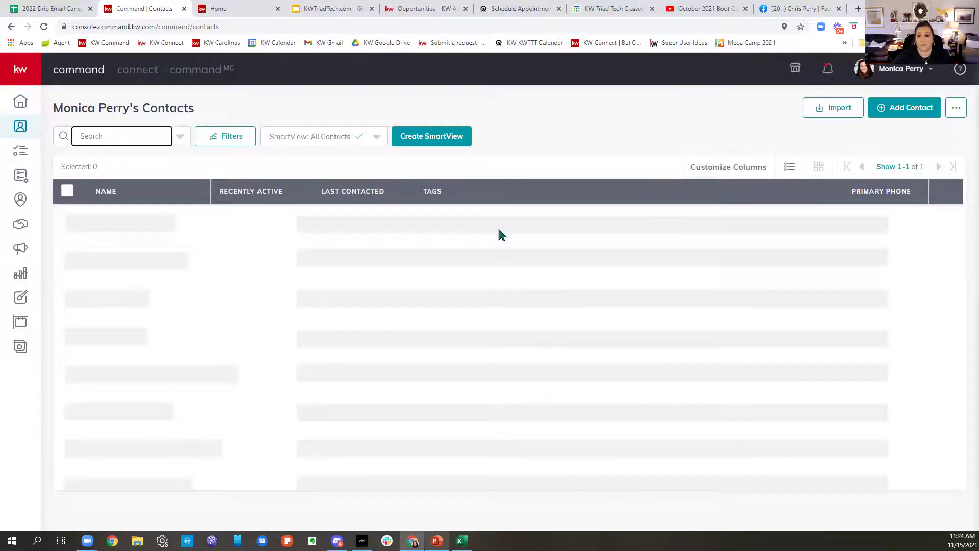
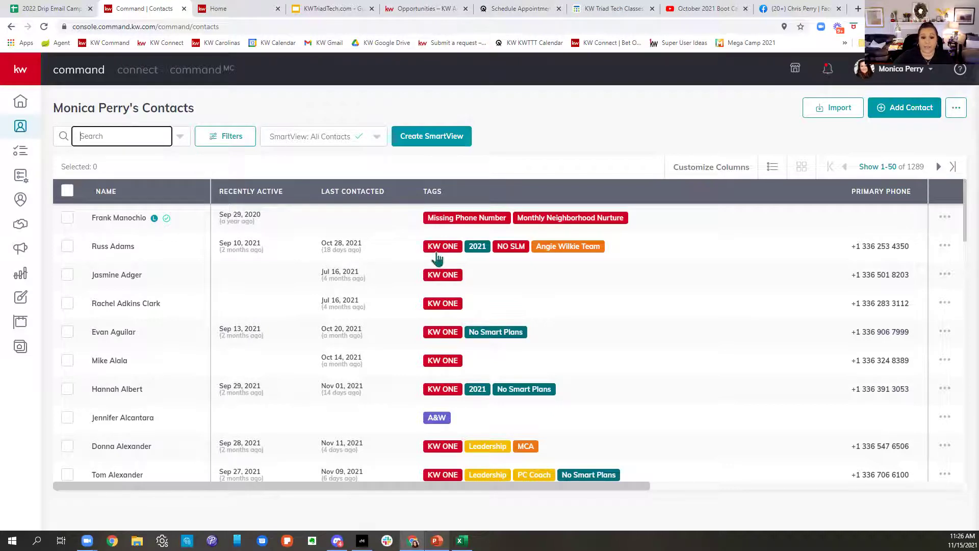
# Step: Filter contacts by the KW ONE and 2021 tags and show all 374 on one page
pyautogui.click(436, 255)
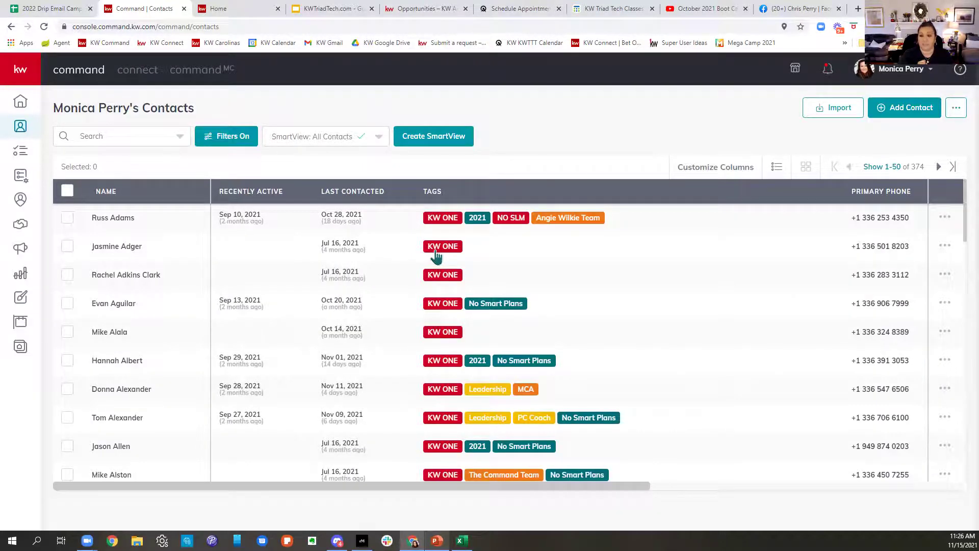
pyautogui.click(475, 219)
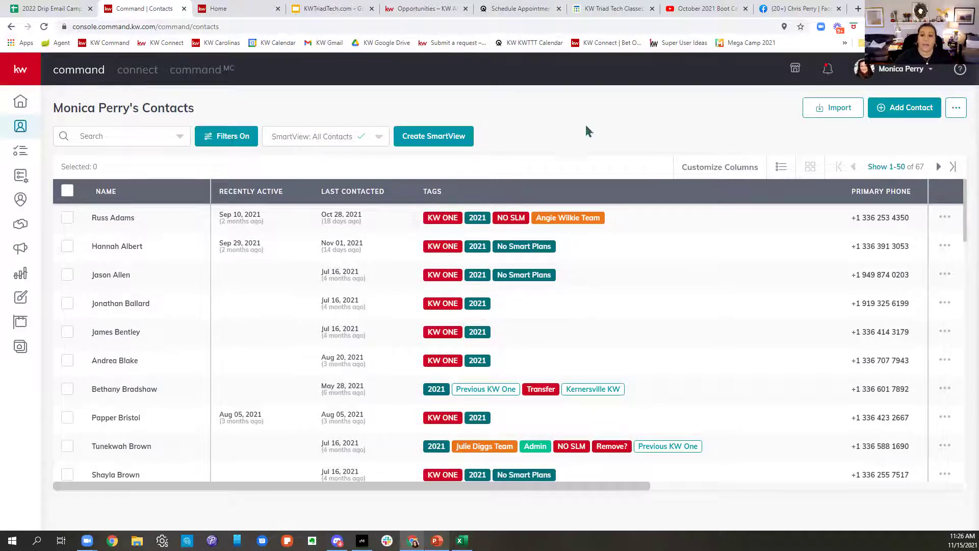
pyautogui.click(888, 168)
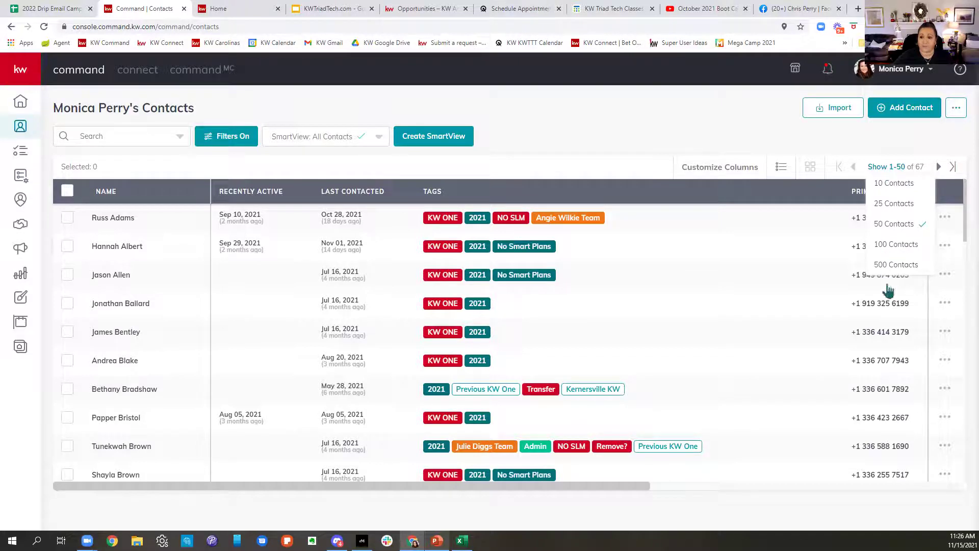
pyautogui.click(890, 244)
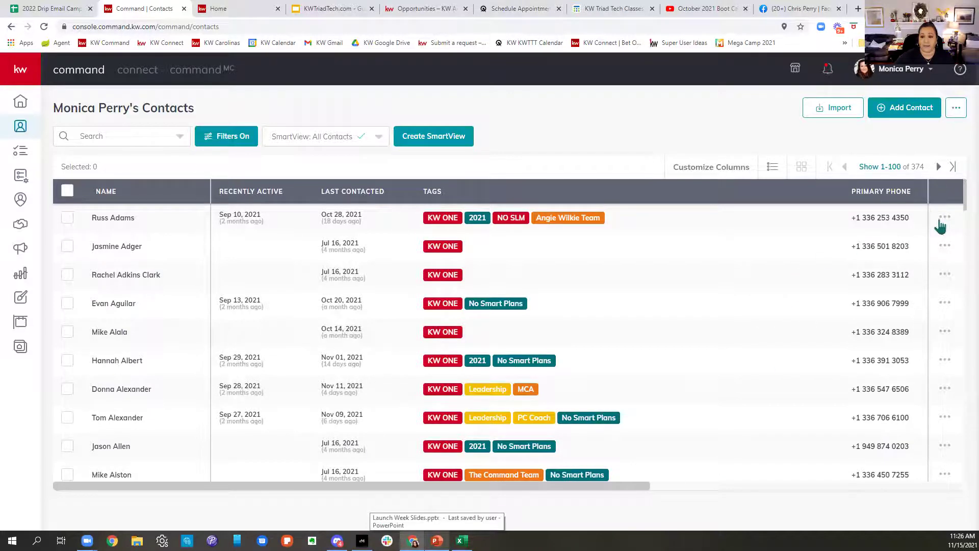
pyautogui.click(878, 168)
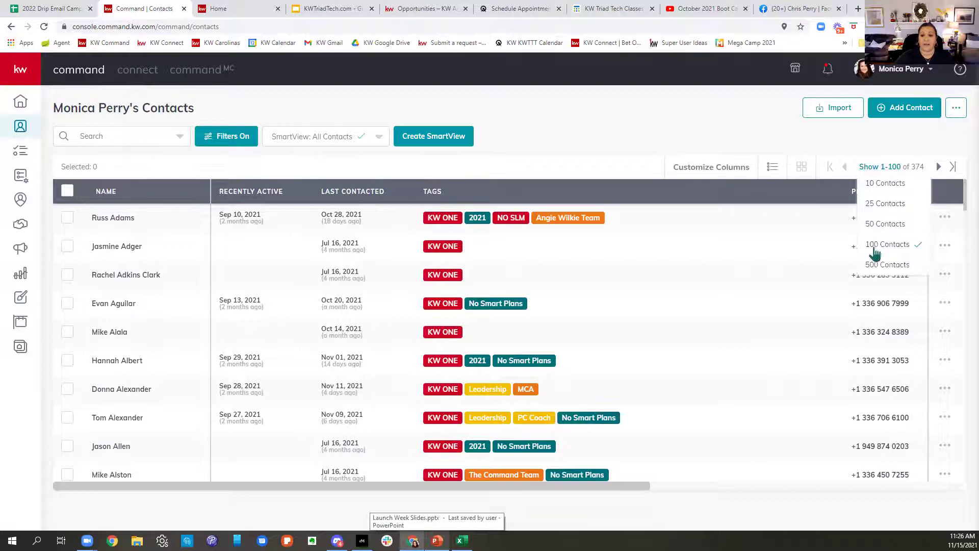
pyautogui.click(871, 267)
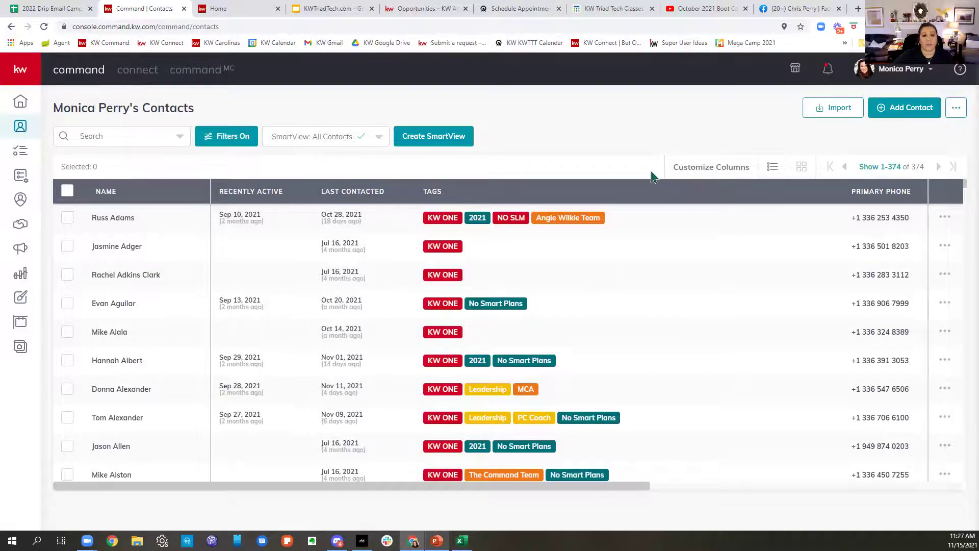
# Step: Reorder columns to Primary Phone, Tags, then Last Contacted before Recently Active, and apply
pyautogui.click(702, 169)
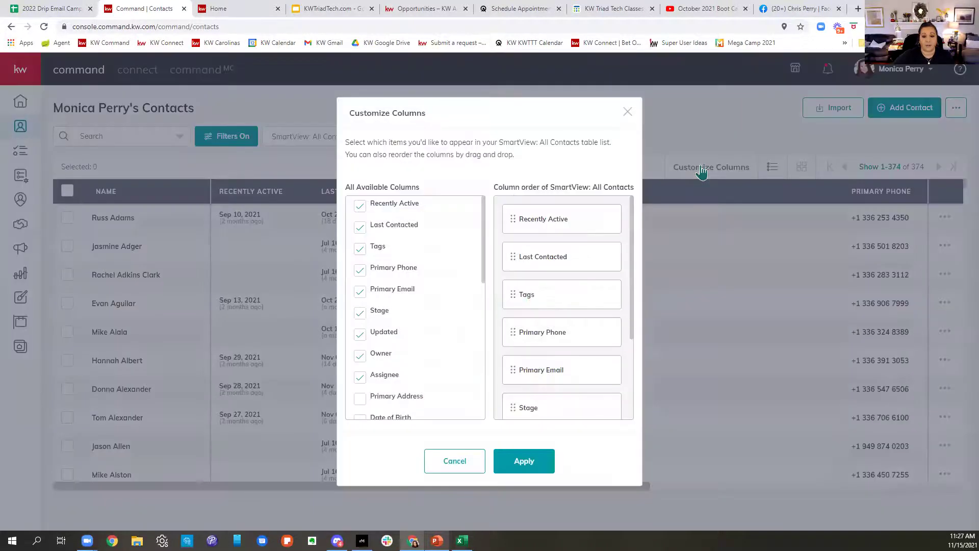
pyautogui.scroll(-3, 587, 319)
pyautogui.scroll(3, 582, 322)
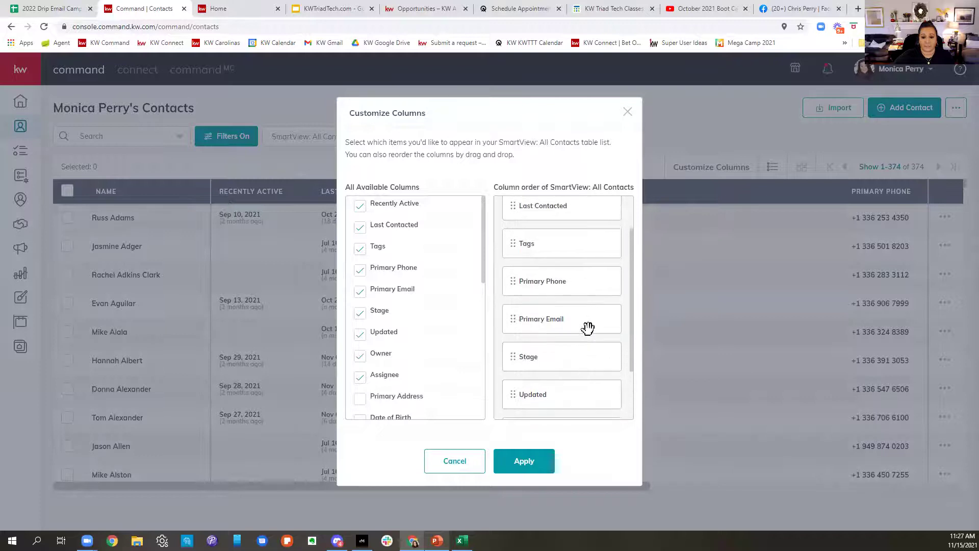
pyautogui.moveTo(574, 324); pyautogui.dragTo(581, 219)
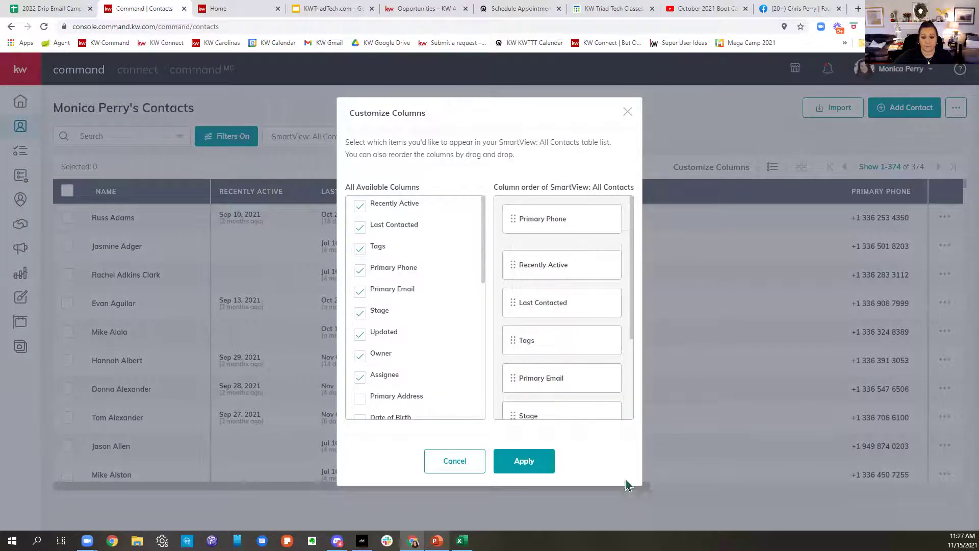
pyautogui.scroll(-1, 544, 400)
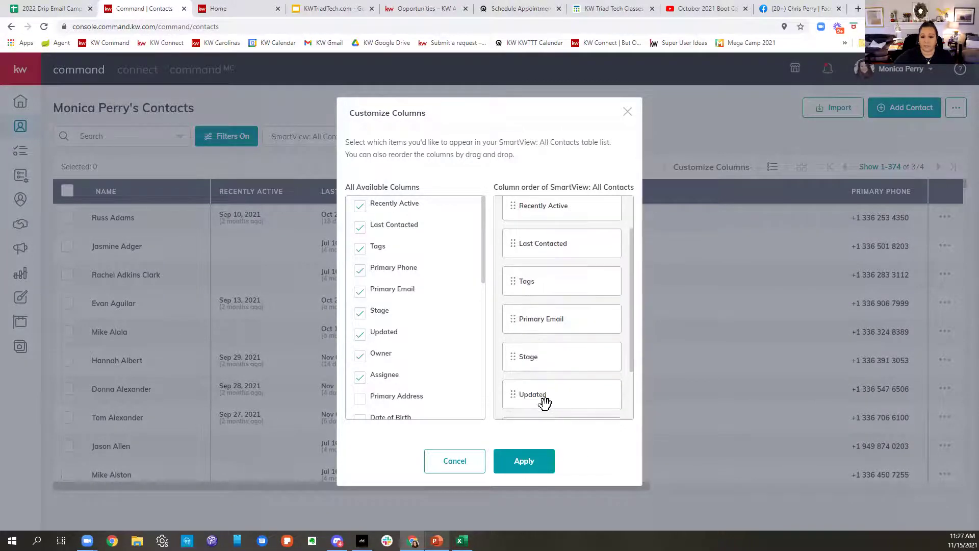
pyautogui.moveTo(577, 280)
pyautogui.mouseDown()
pyautogui.moveTo(596, 230)
pyautogui.moveTo(592, 271)
pyautogui.mouseUp()
pyautogui.scroll(-1, 562, 341)
pyautogui.scroll(-1, 577, 356)
pyautogui.moveTo(579, 366); pyautogui.dragTo(552, 295)
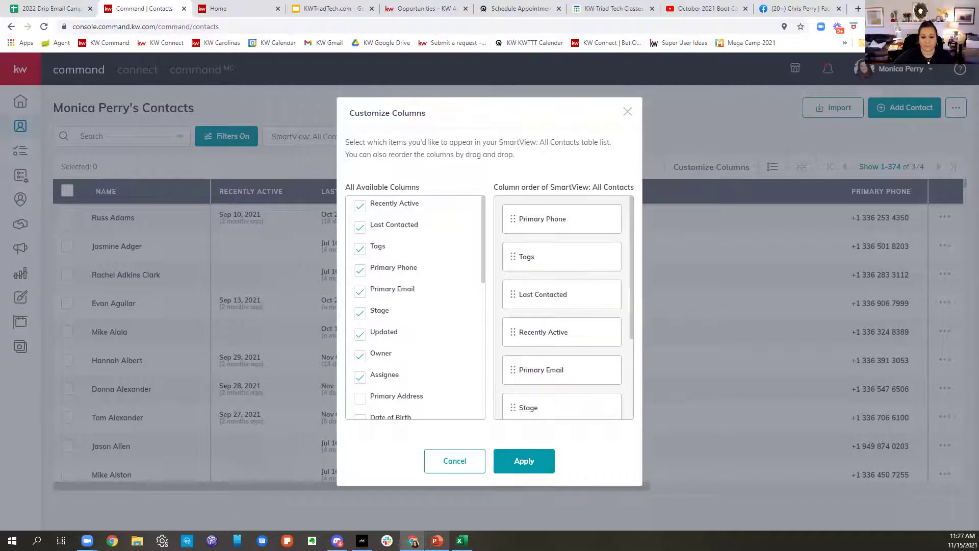
pyautogui.click(523, 461)
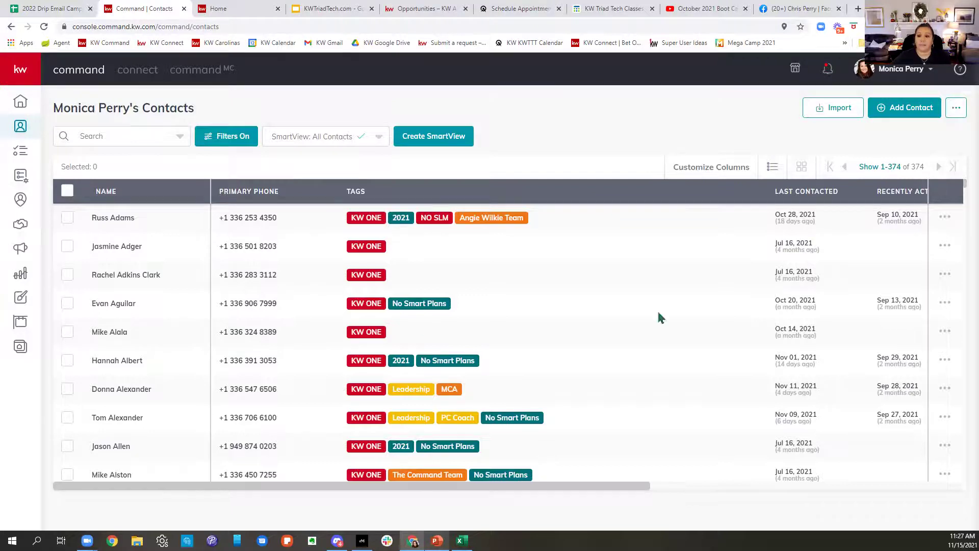
# Step: Save the current contact list as a new SmartView named 'KW ONE Call List'
pyautogui.moveTo(608, 211); pyautogui.dragTo(582, 221)
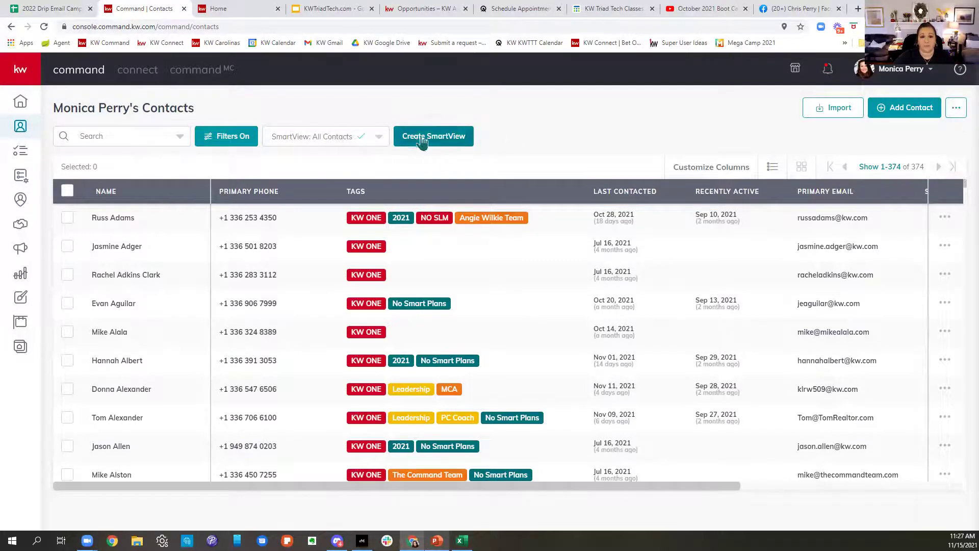
pyautogui.click(442, 143)
pyautogui.click(402, 286)
pyautogui.write('KW')
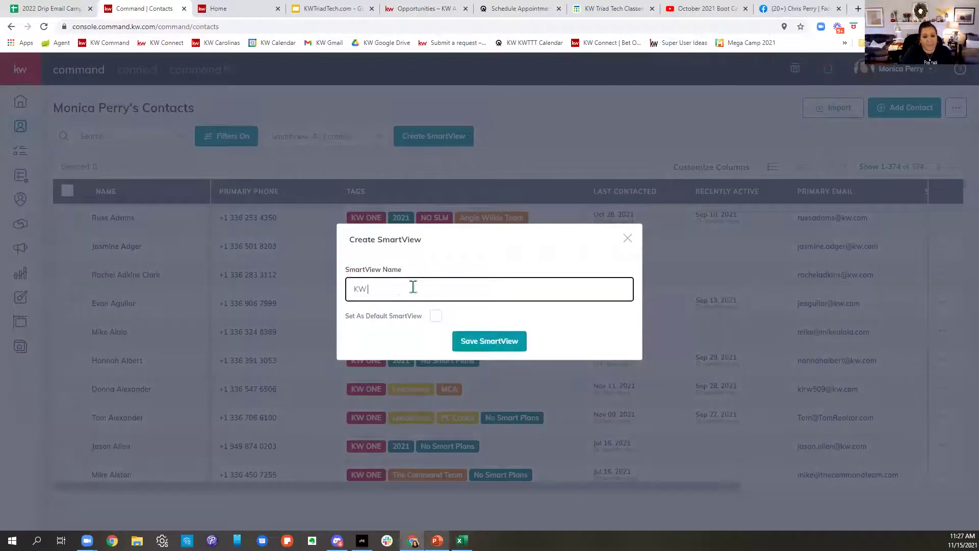
pyautogui.write(' ONE Call')
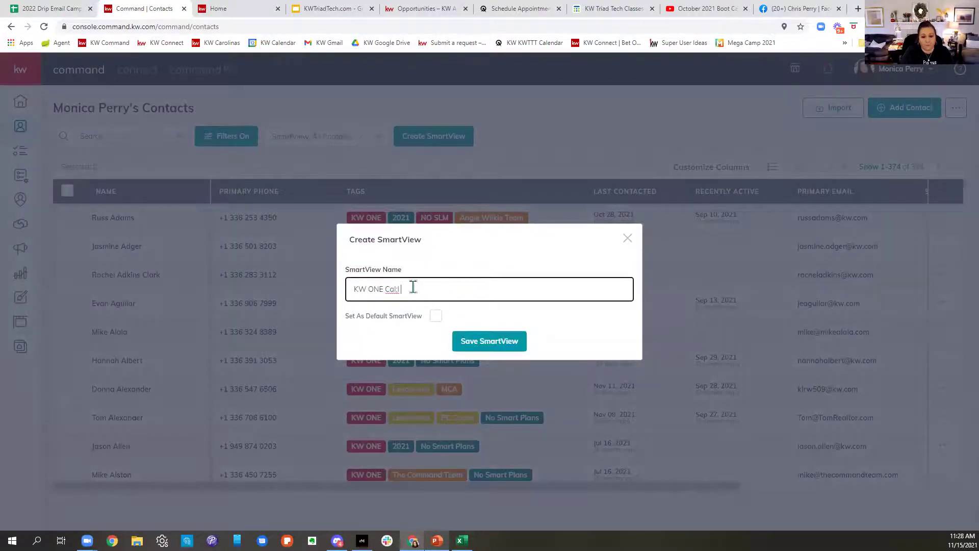
pyautogui.write(' List')
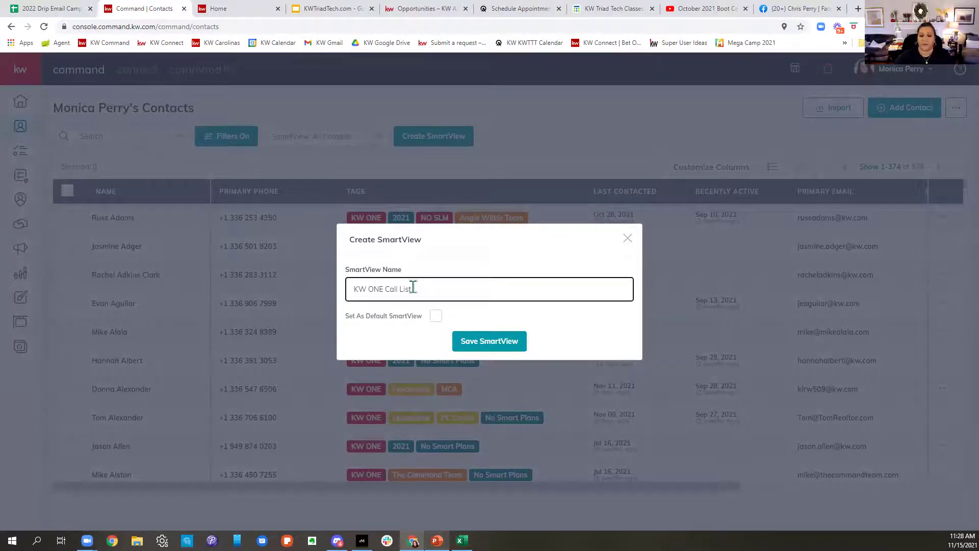
pyautogui.click(488, 351)
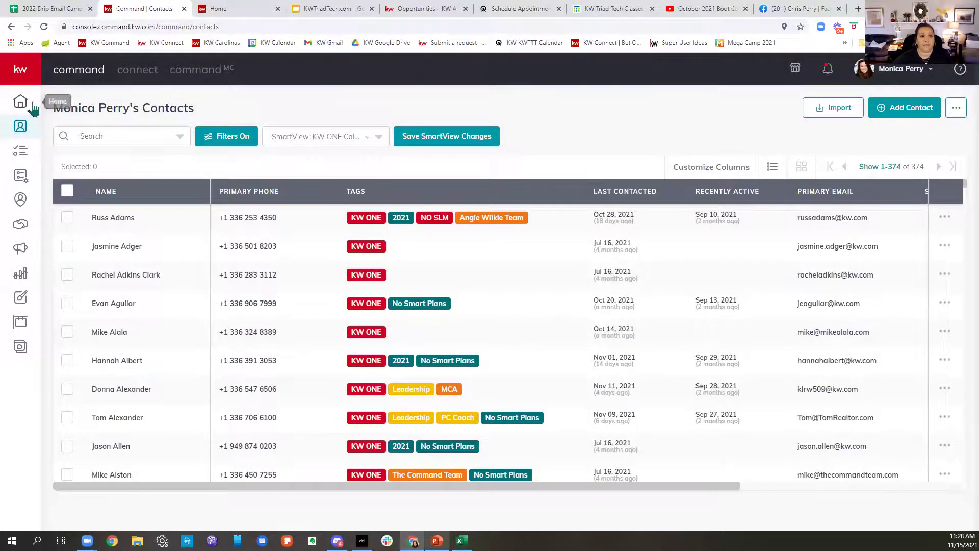
pyautogui.click(33, 105)
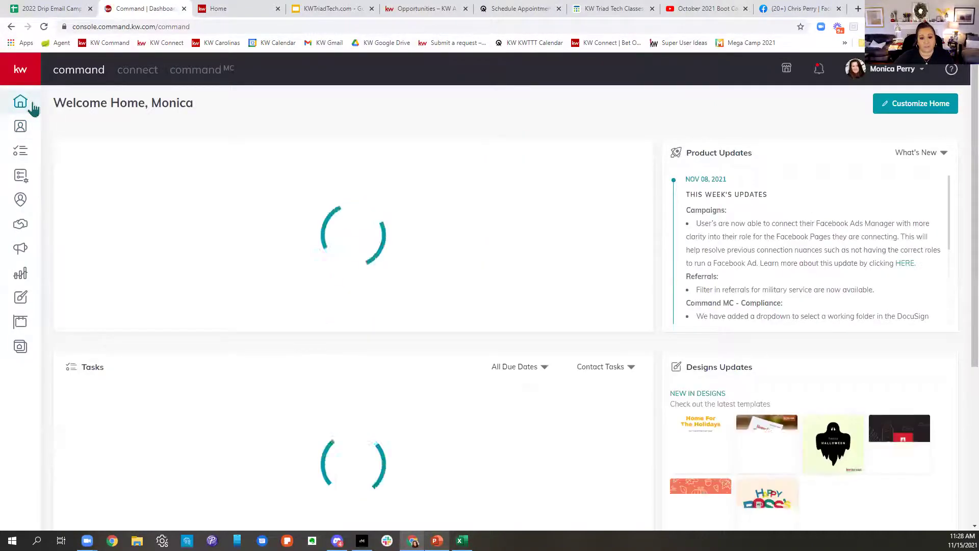
# Step: Return to Contacts and load the 'KW ONE Call List' SmartView
pyautogui.click(23, 134)
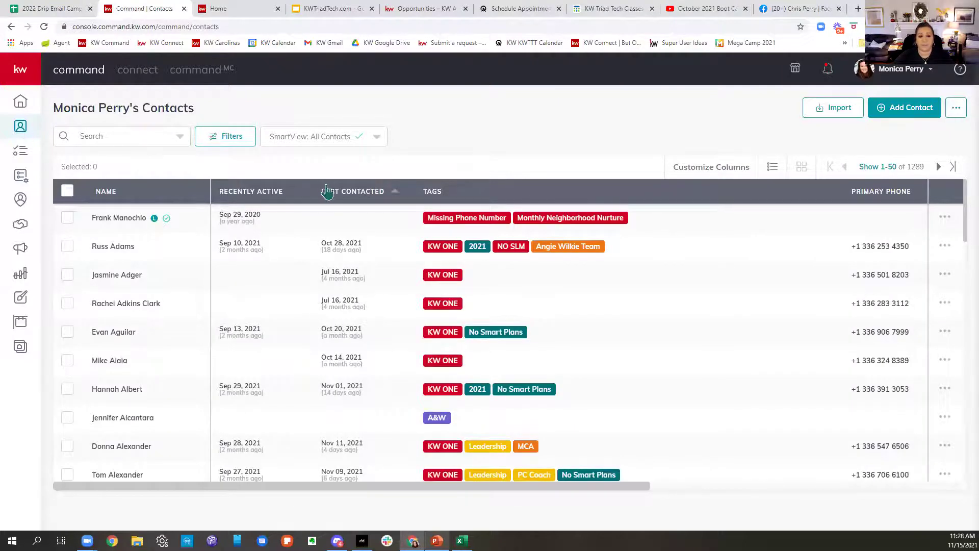
pyautogui.click(337, 137)
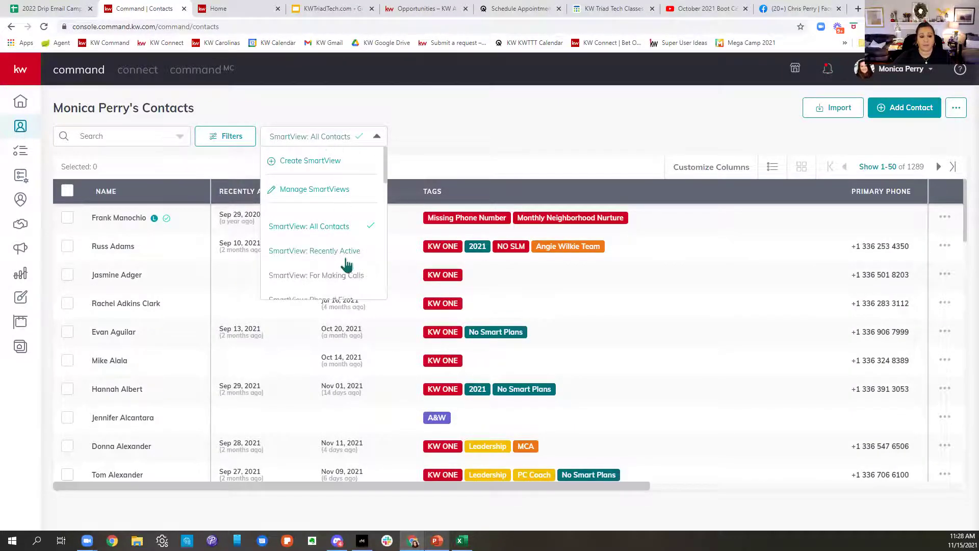
pyautogui.scroll(-2, 345, 264)
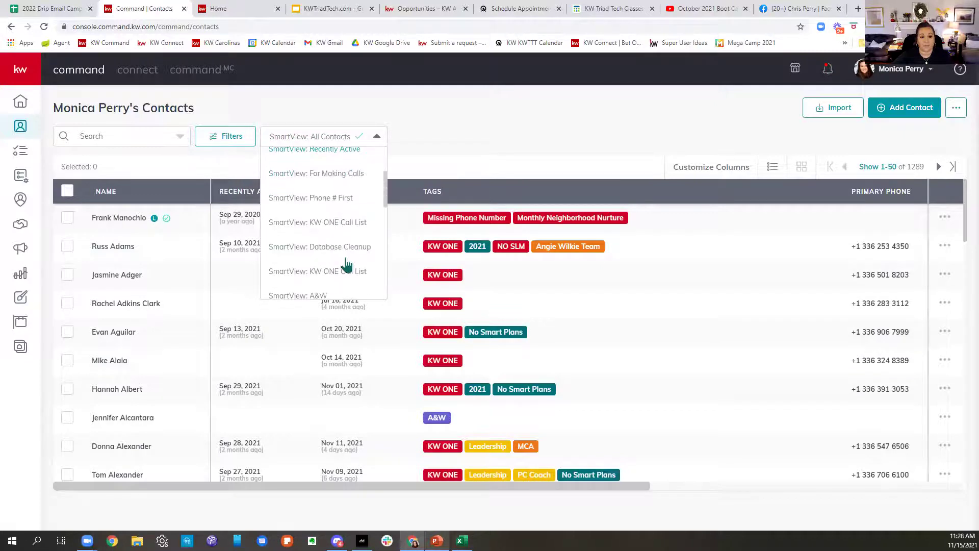
pyautogui.click(350, 224)
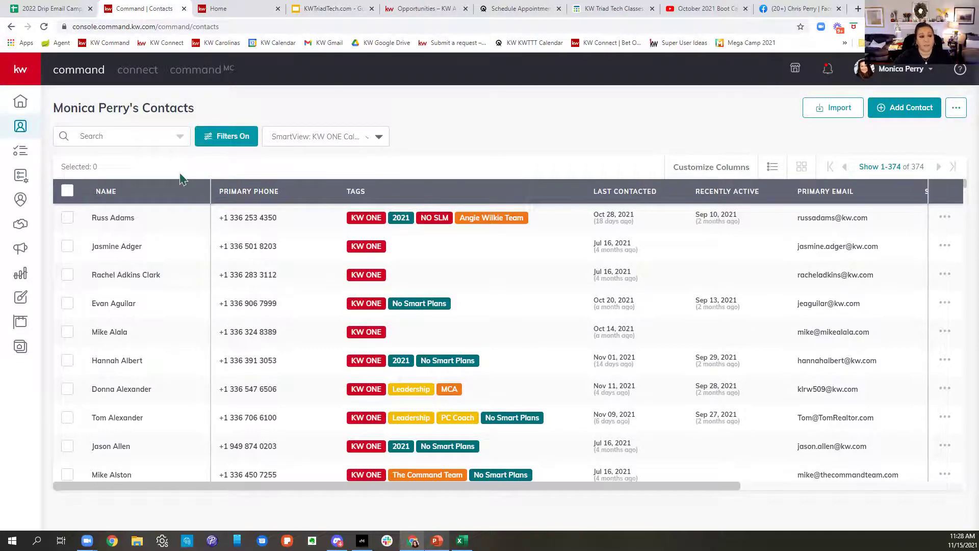
# Step: Sort the contacts by Primary Email, then reverse the sort order
pyautogui.click(108, 193)
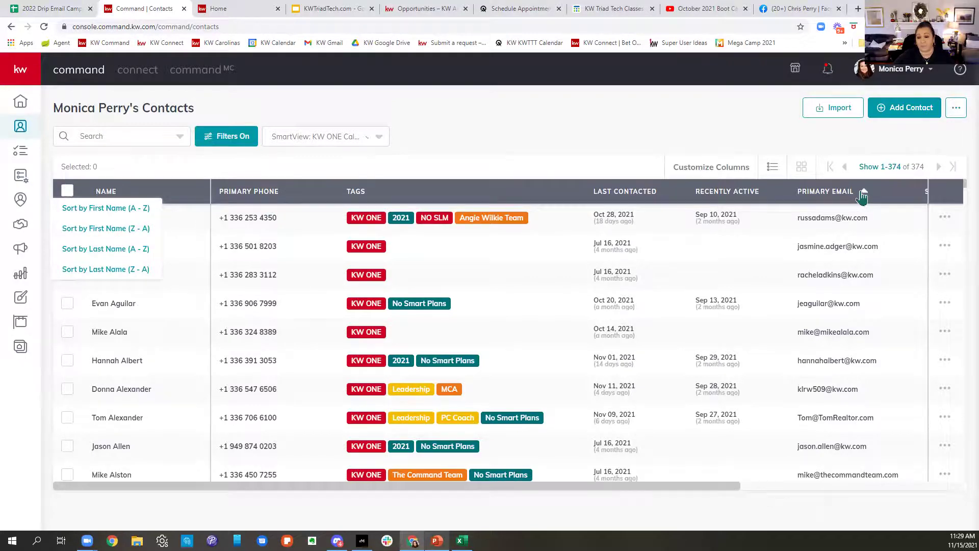
pyautogui.click(864, 193)
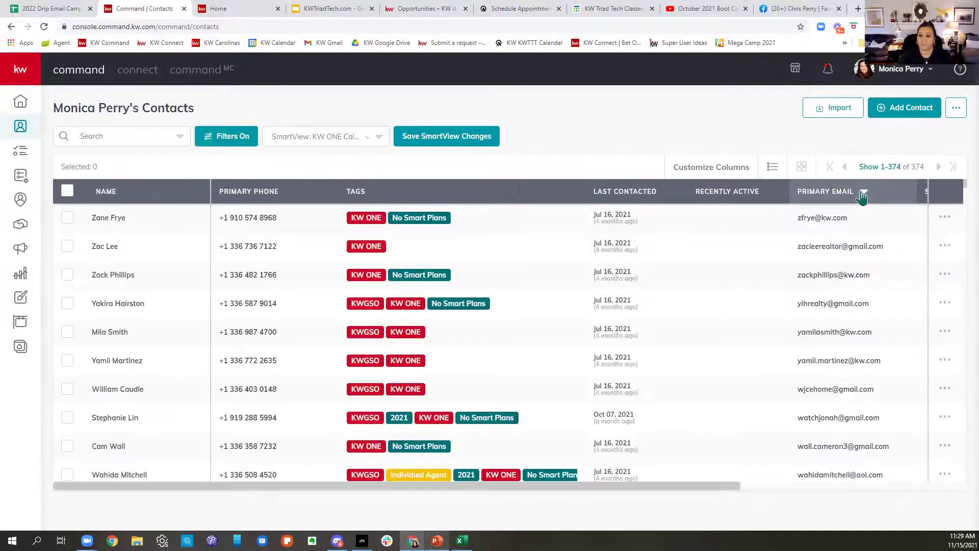
pyautogui.scroll(-15, 891, 301)
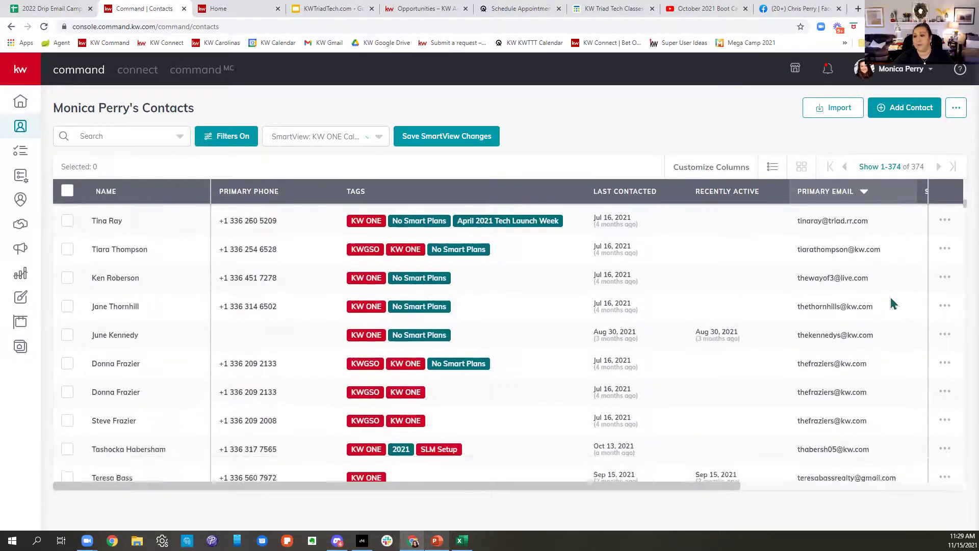
pyautogui.scroll(-5, 892, 304)
pyautogui.scroll(20, 891, 302)
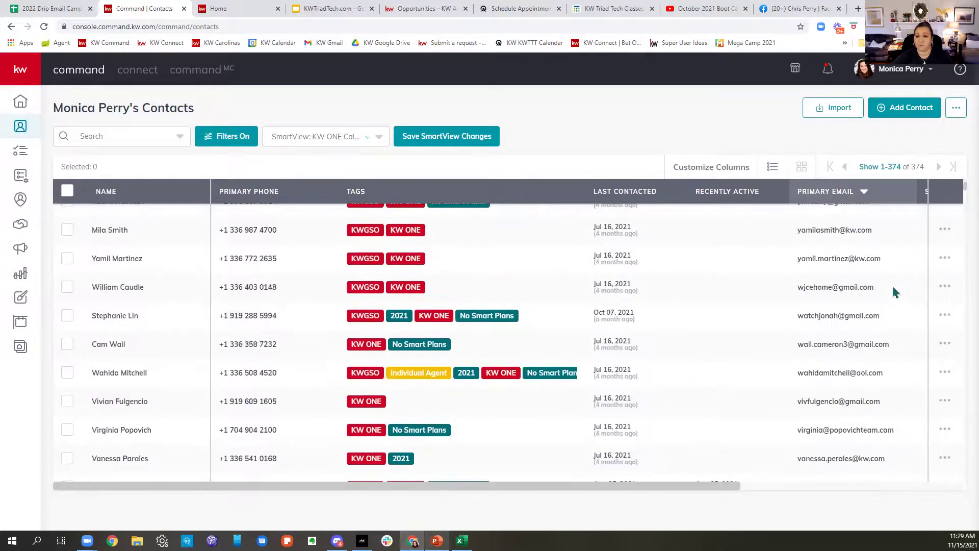
pyautogui.click(864, 192)
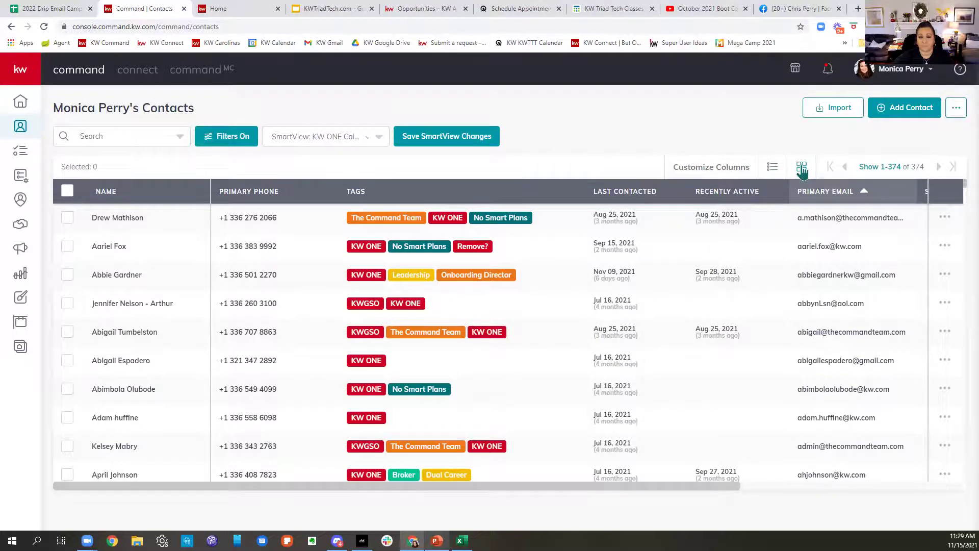
# Step: Switch the contacts to card view, then back to table view
pyautogui.click(802, 170)
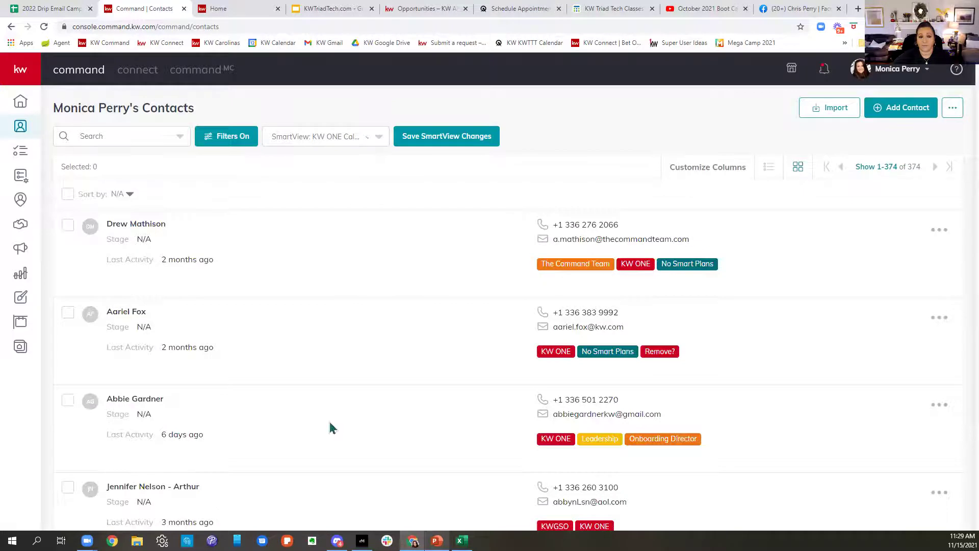
pyautogui.scroll(-5, 750, 403)
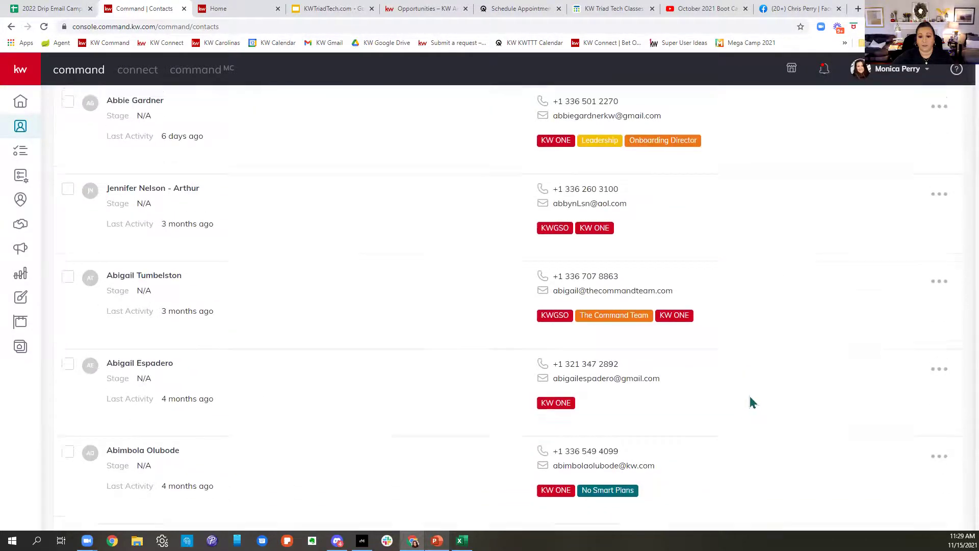
pyautogui.scroll(6, 750, 396)
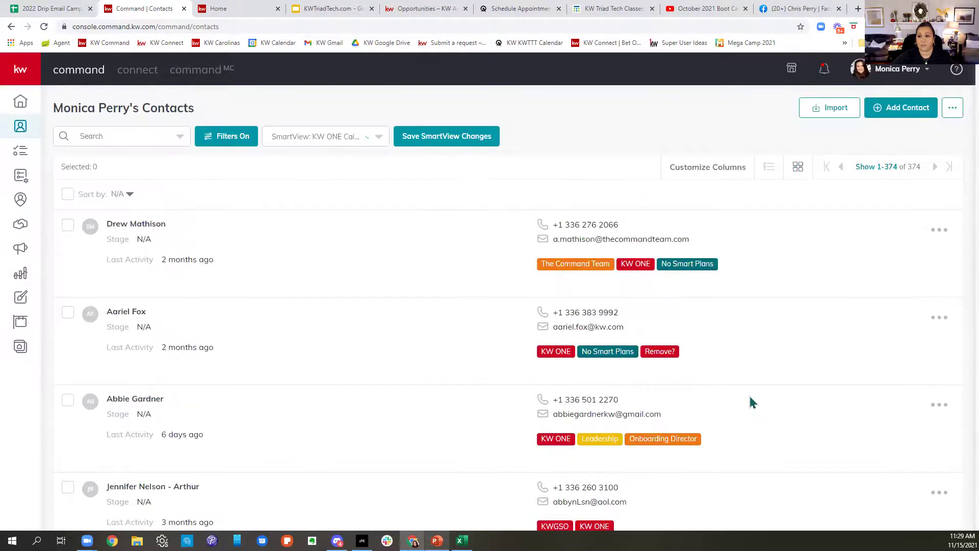
pyautogui.click(771, 172)
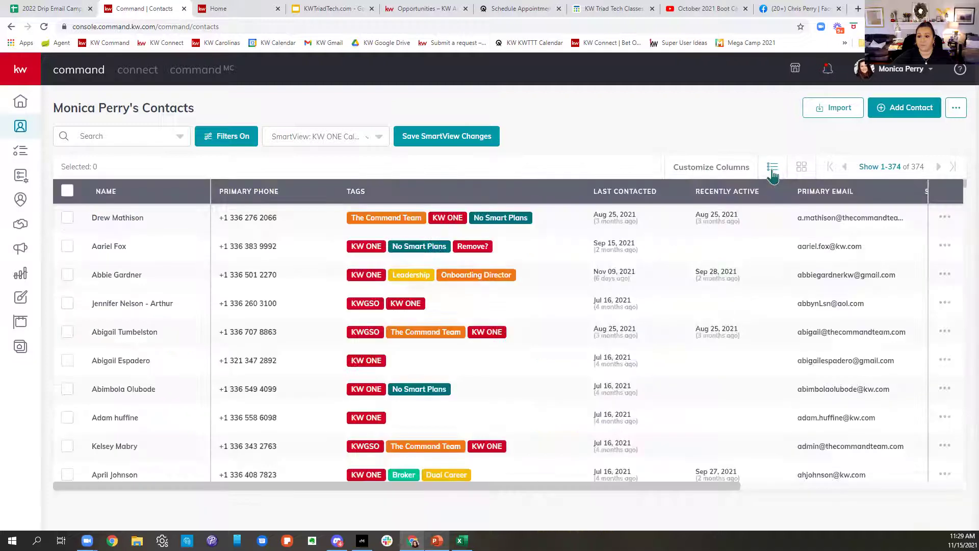
# Step: Select all 374 contacts and review the bulk action options without choosing one
pyautogui.click(66, 192)
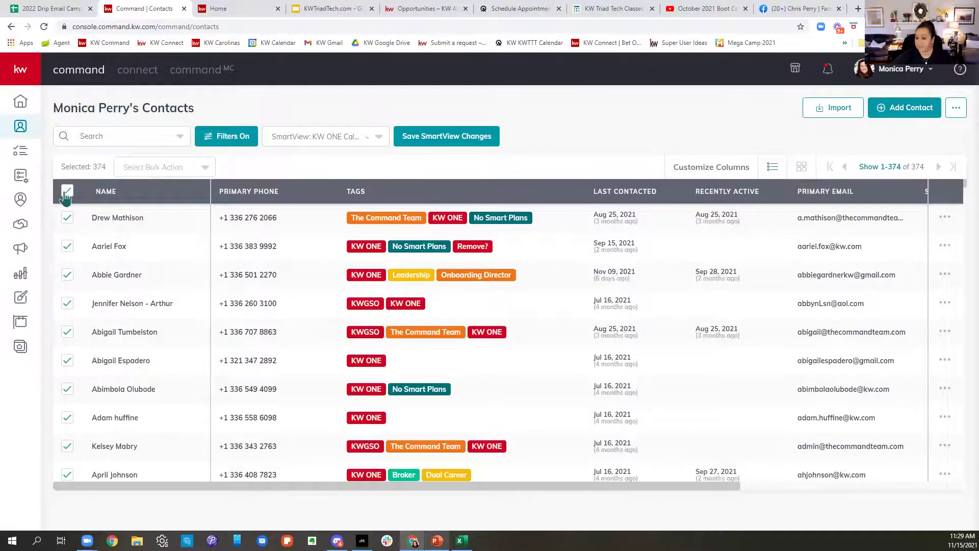
pyautogui.click(139, 171)
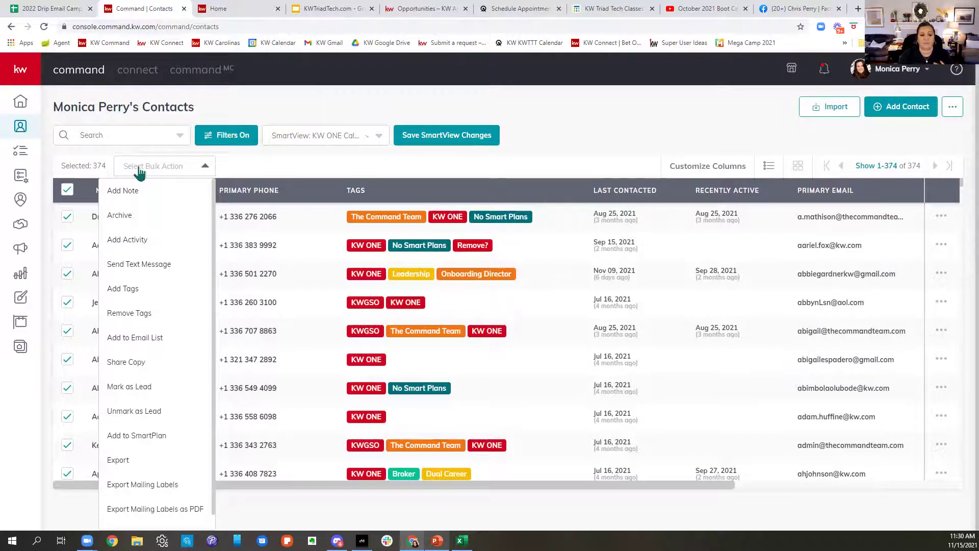
pyautogui.scroll(-1, 128, 398)
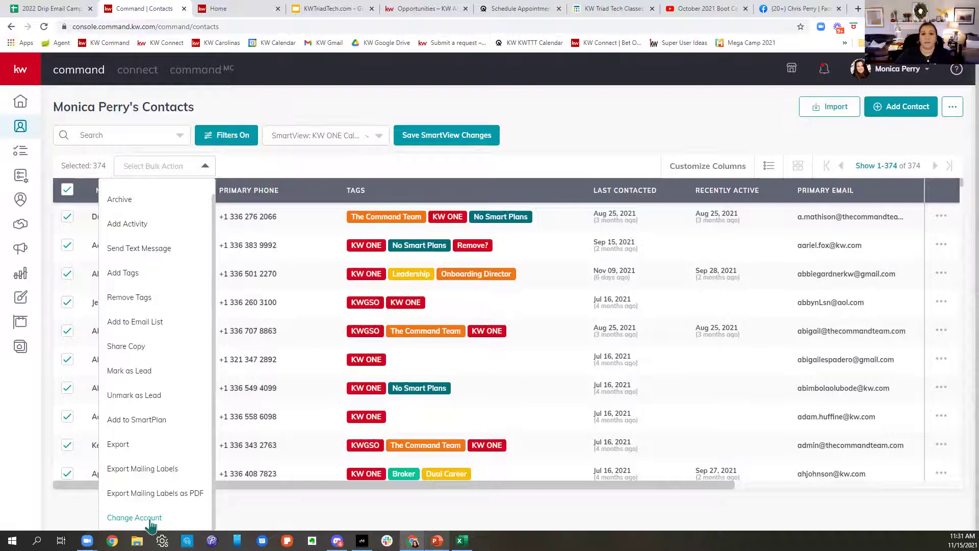
pyautogui.click(559, 80)
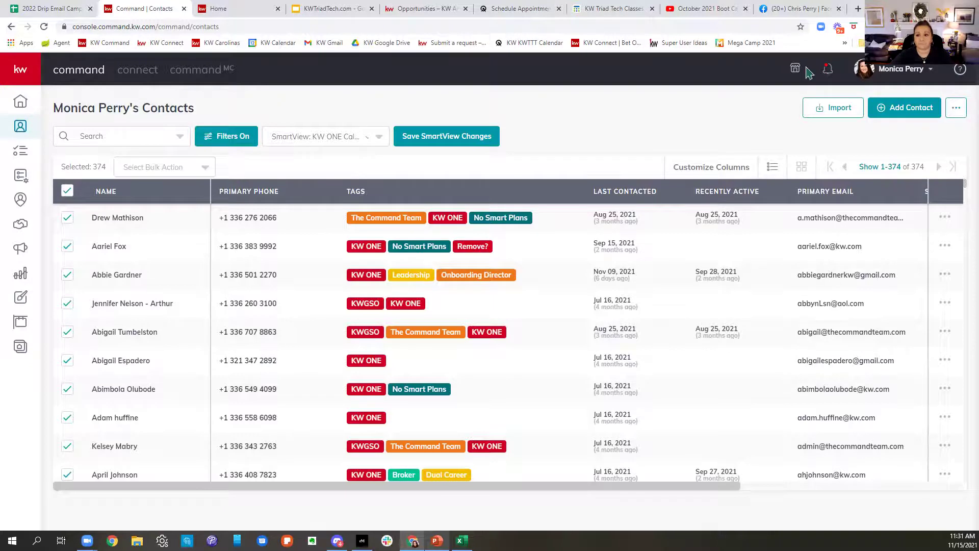
pyautogui.click(858, 8)
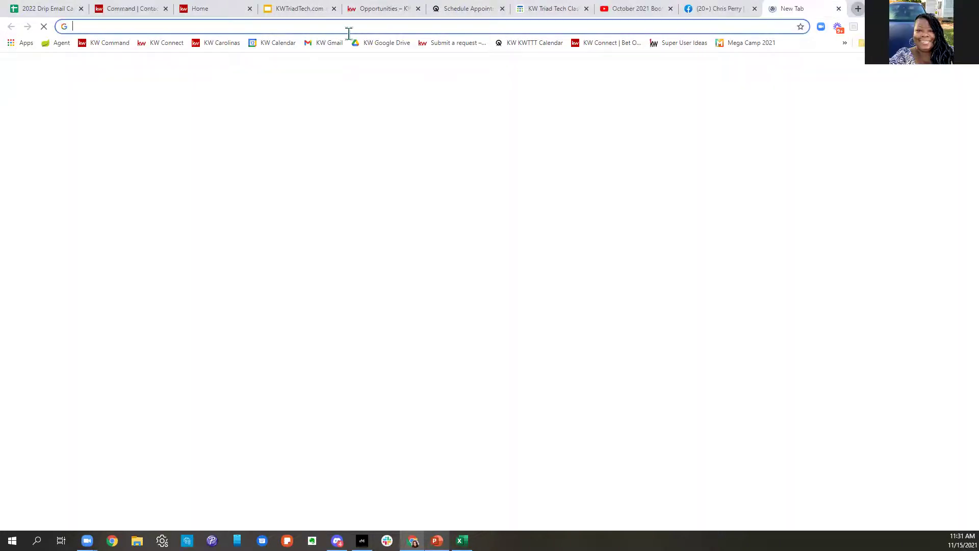
pyautogui.write('30')
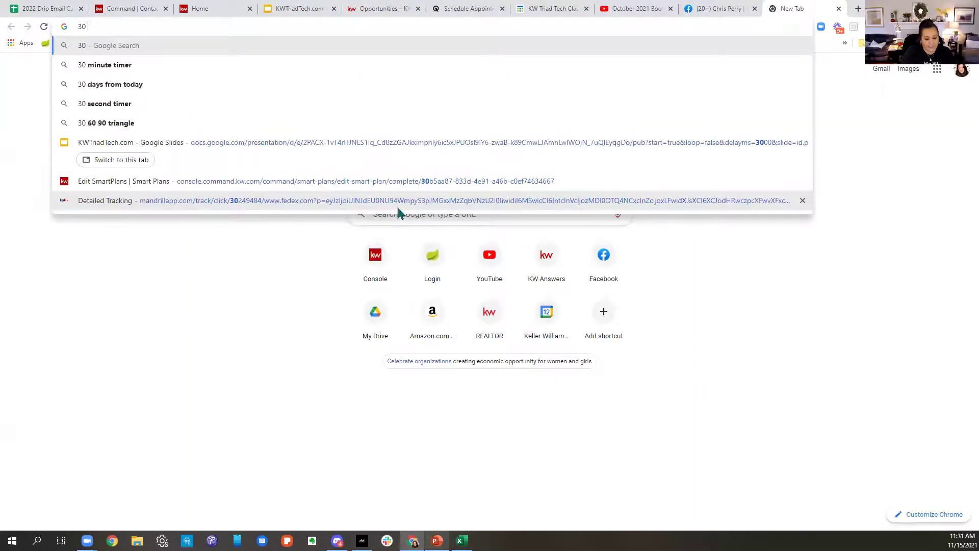
pyautogui.press('BackSpace')
pyautogui.press('BackSpace')
pyautogui.write('3 minute')
pyautogui.press('Return')
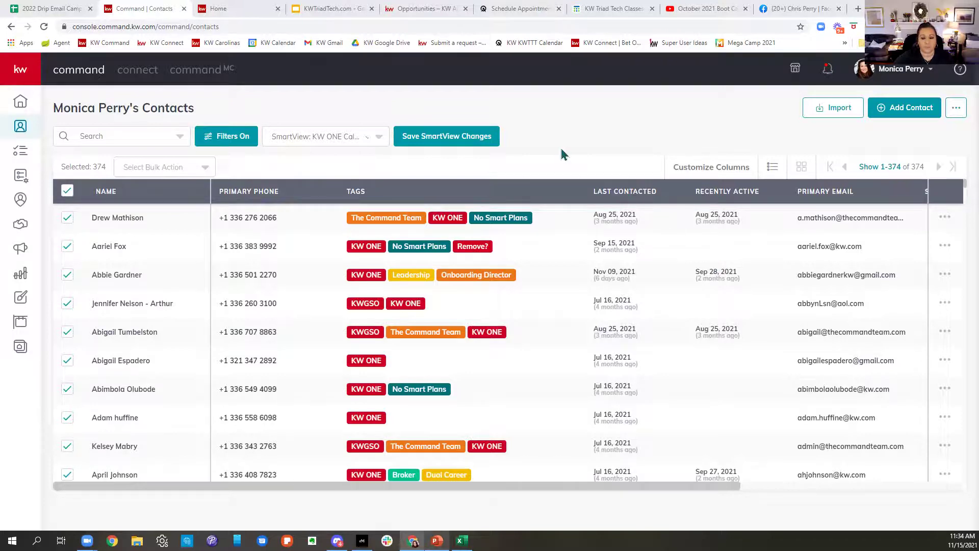
# Step: Go to the My SmartPlans page
pyautogui.click(20, 177)
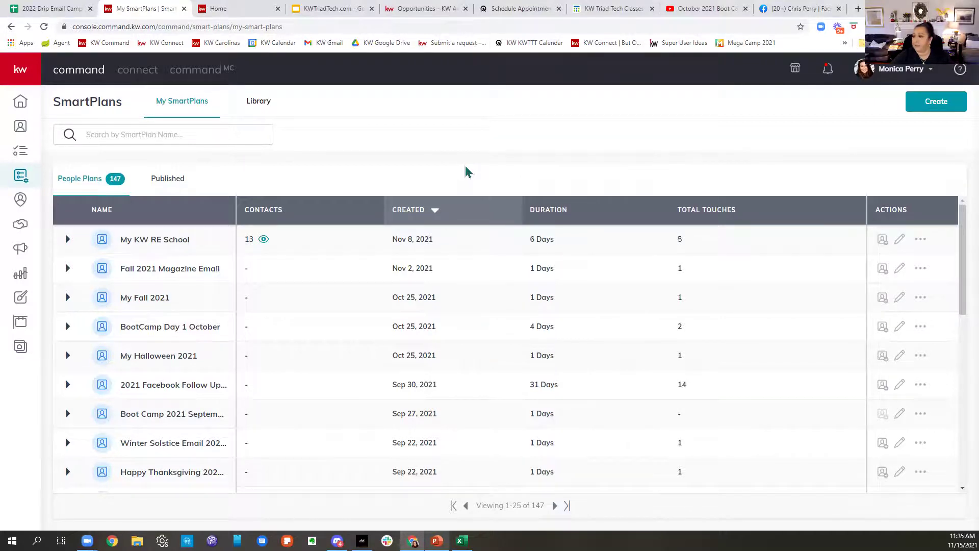
# Step: Open and close a new browser tab, then switch to the Gmail window
pyautogui.click(859, 8)
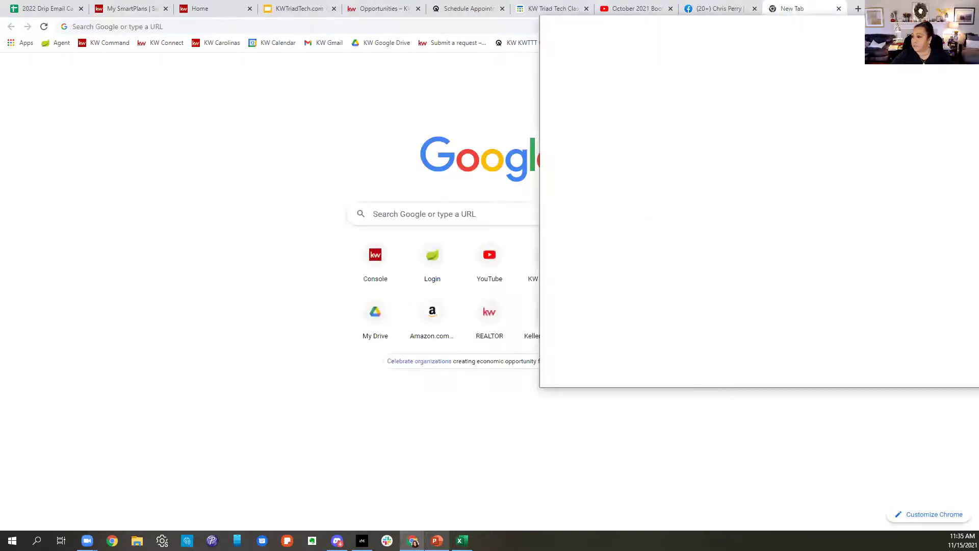
pyautogui.hotkey('ctrl', 'w')
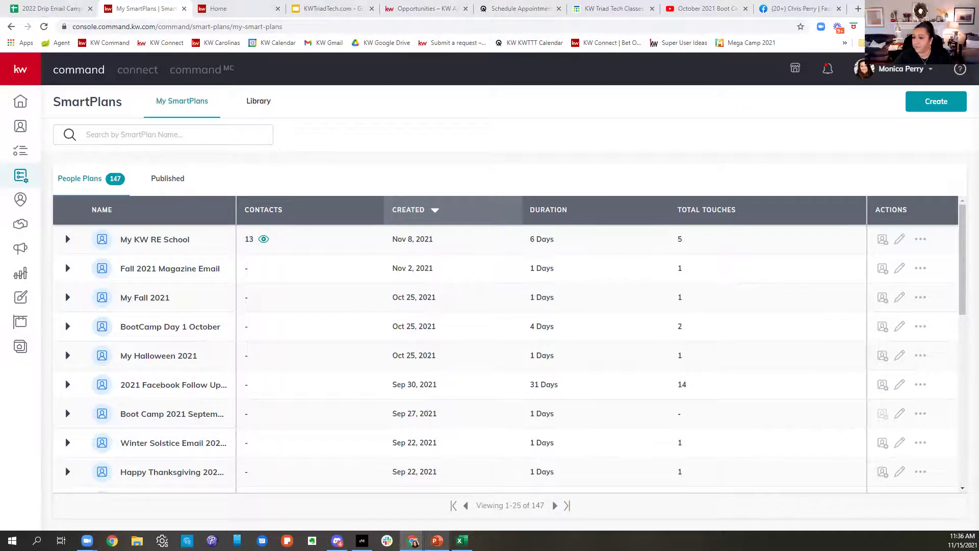
pyautogui.hotkey('alt', 'Tab')
# Step: Maximize Gmail and open the other signed-in account's inbox
pyautogui.doubleClick(684, 59)
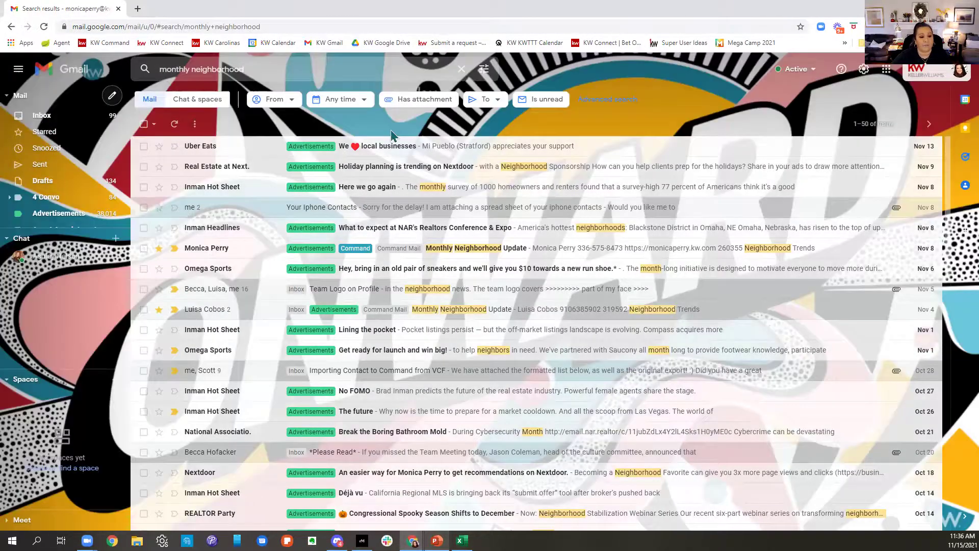
pyautogui.scroll(-2, 514, 305)
pyautogui.click(924, 76)
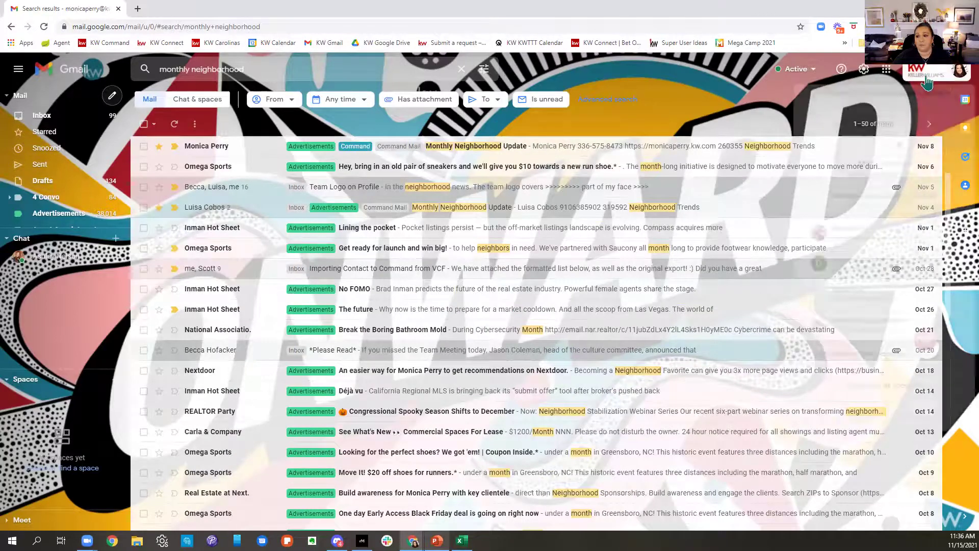
pyautogui.click(873, 263)
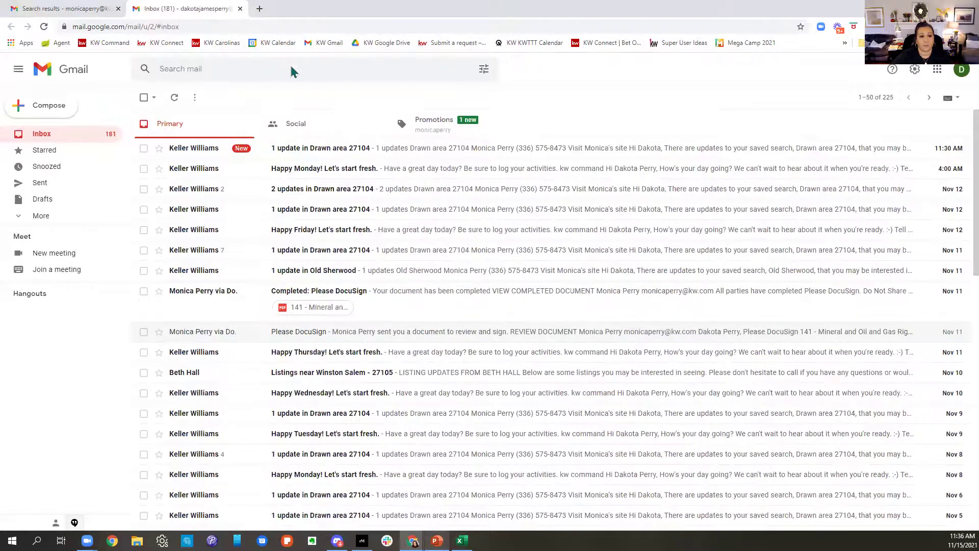
# Step: Search mail for 'monthly' and open the Monthly Neighborhood Update email
pyautogui.write('mo')
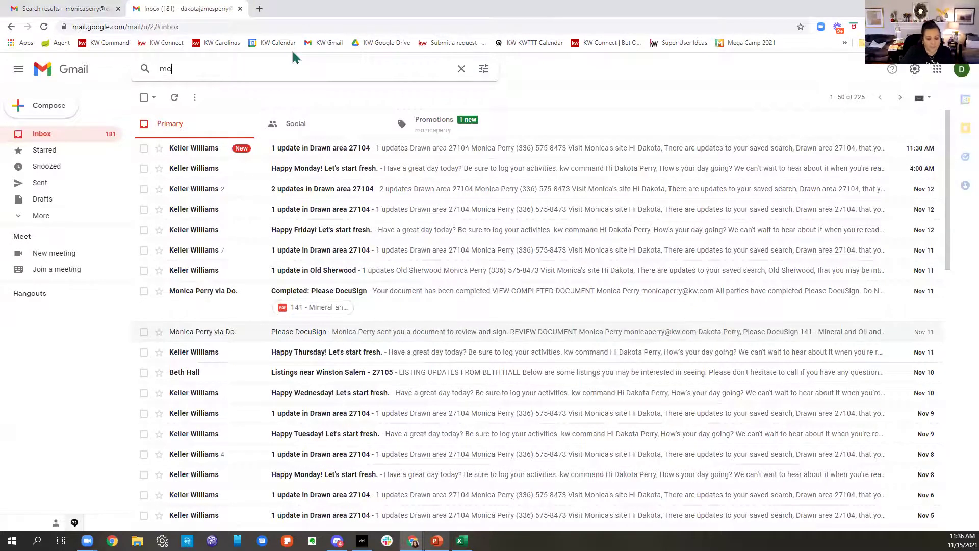
pyautogui.write('nthly')
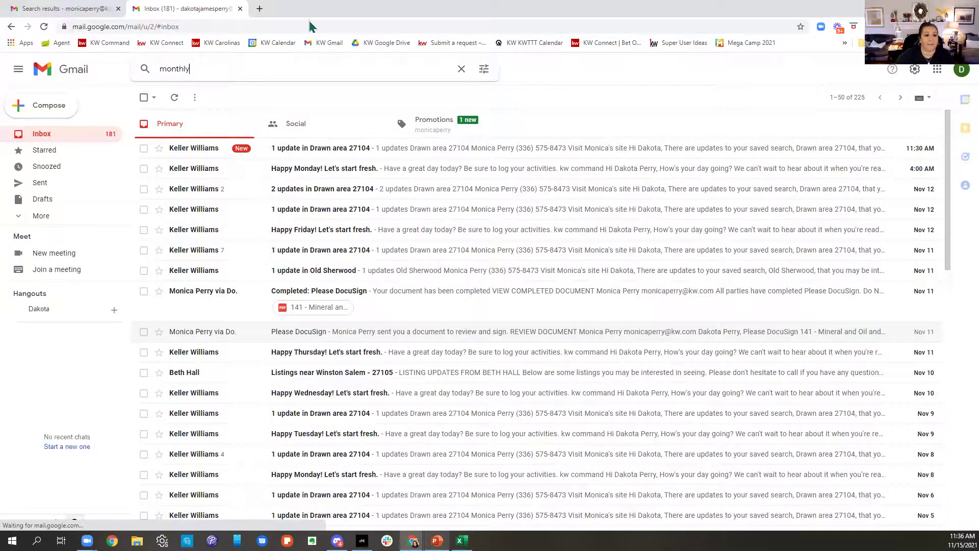
pyautogui.click(326, 67)
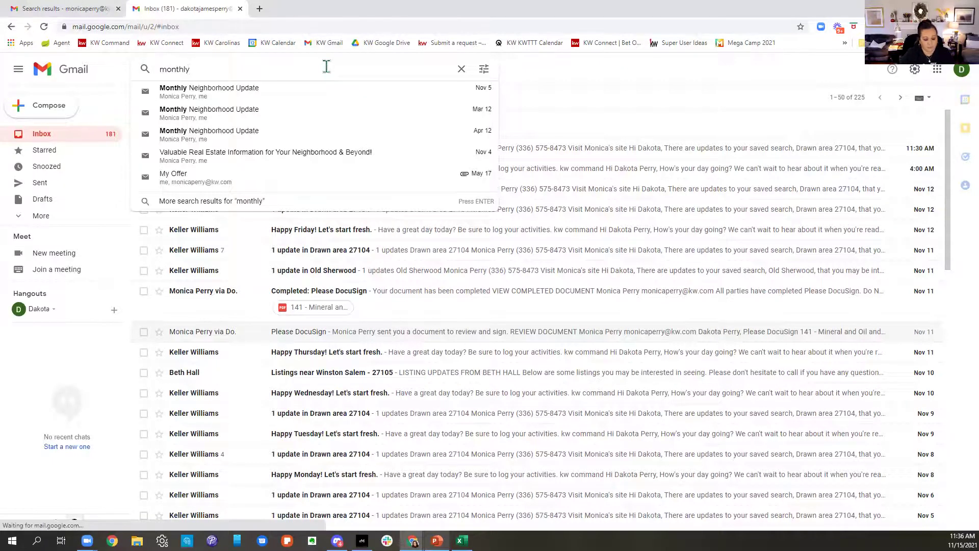
pyautogui.press('Escape')
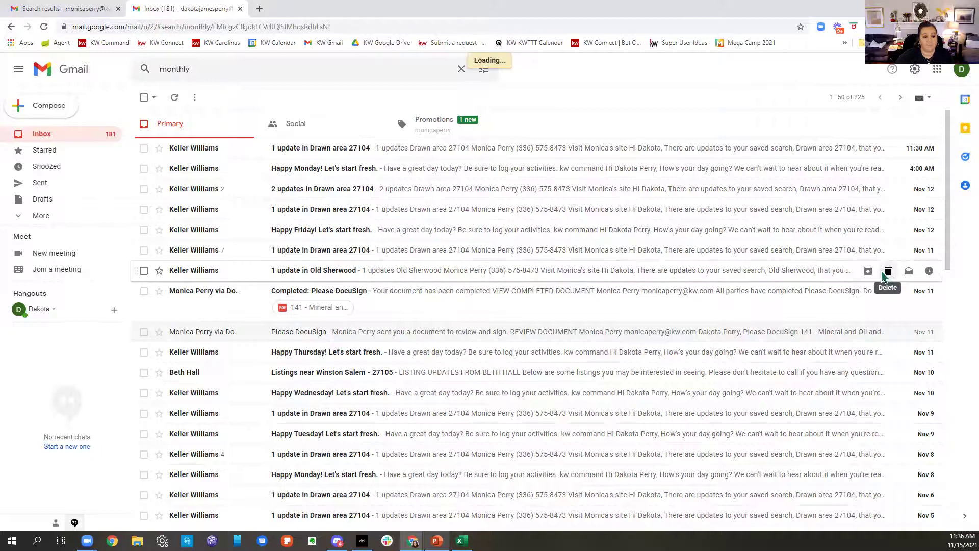
pyautogui.click(561, 218)
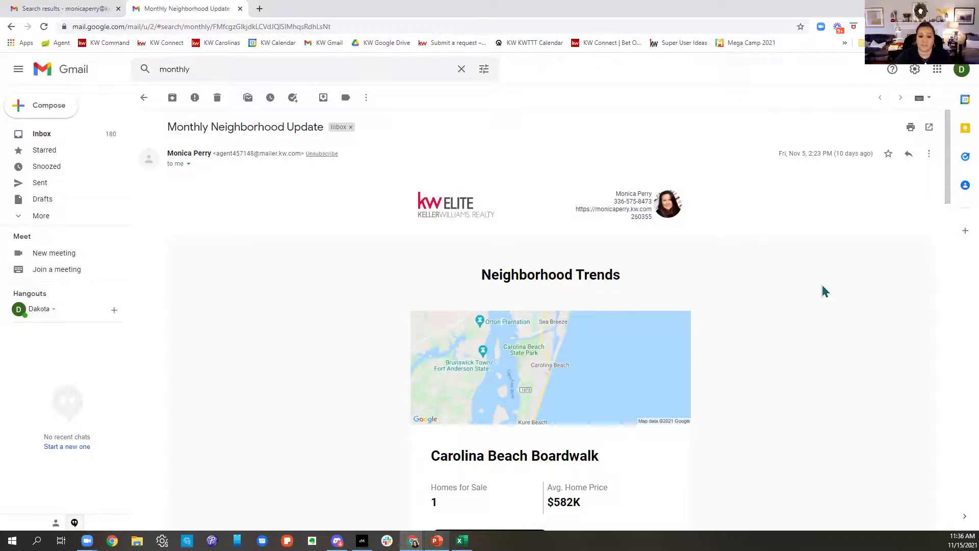
# Step: Read through the email's neighborhood trends and open the Carolina Beach Boardwalk neighborhood page
pyautogui.scroll(-3, 818, 301)
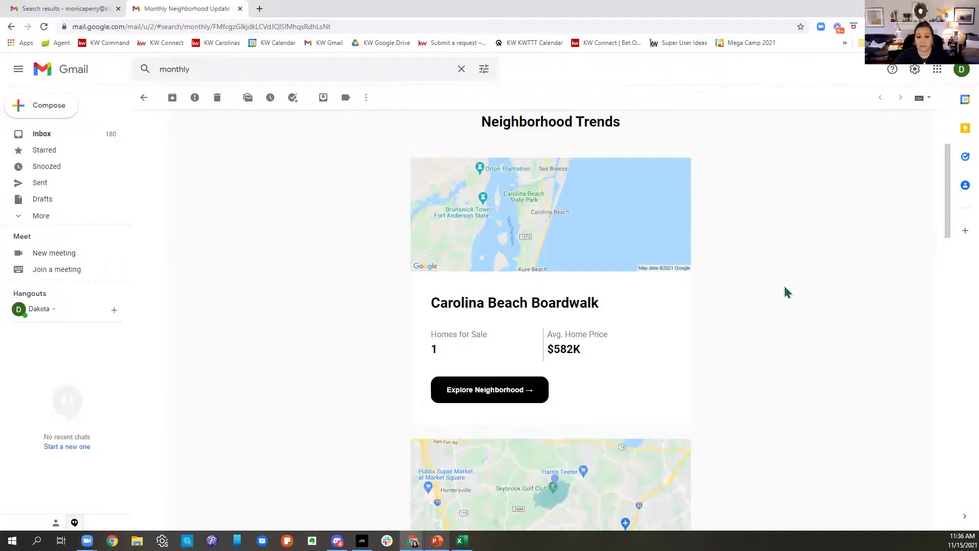
pyautogui.scroll(-5, 786, 288)
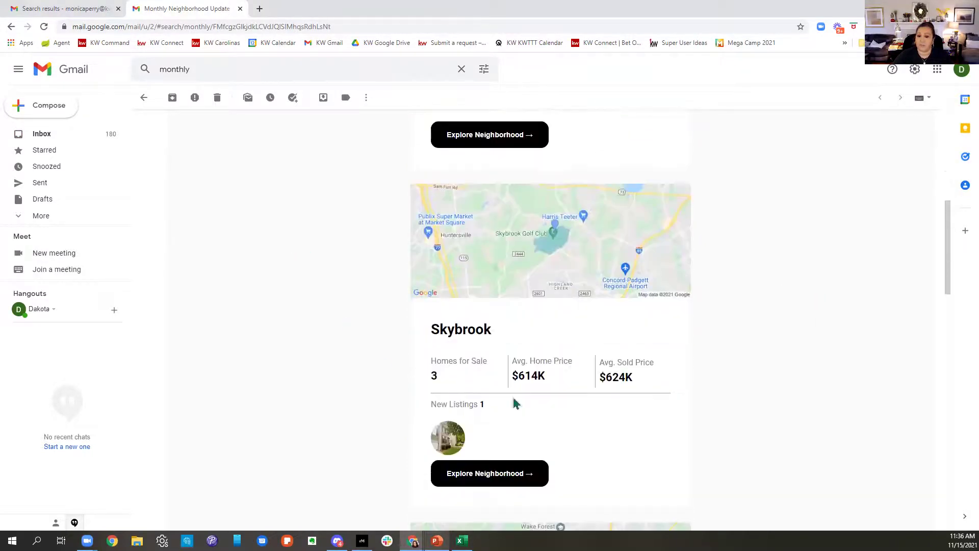
pyautogui.scroll(-7, 717, 300)
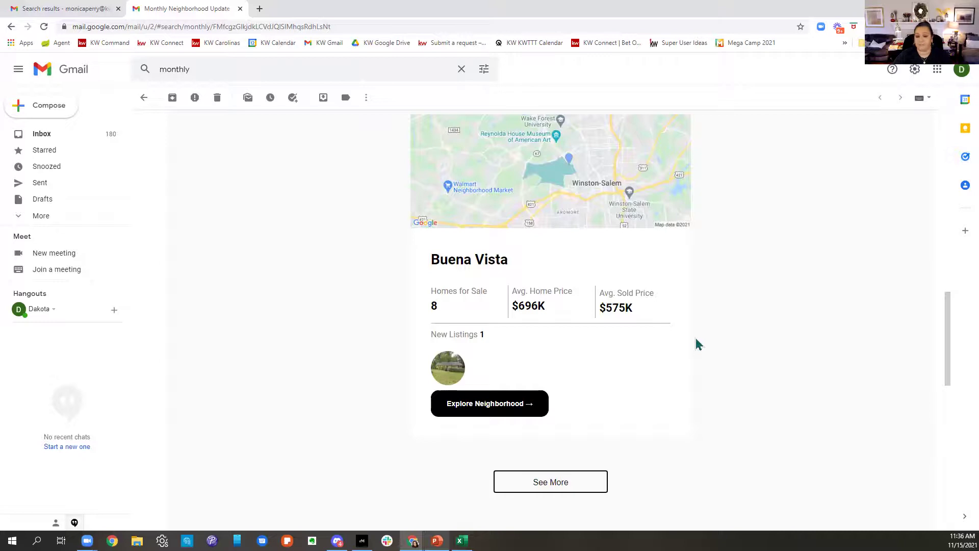
pyautogui.scroll(6, 699, 344)
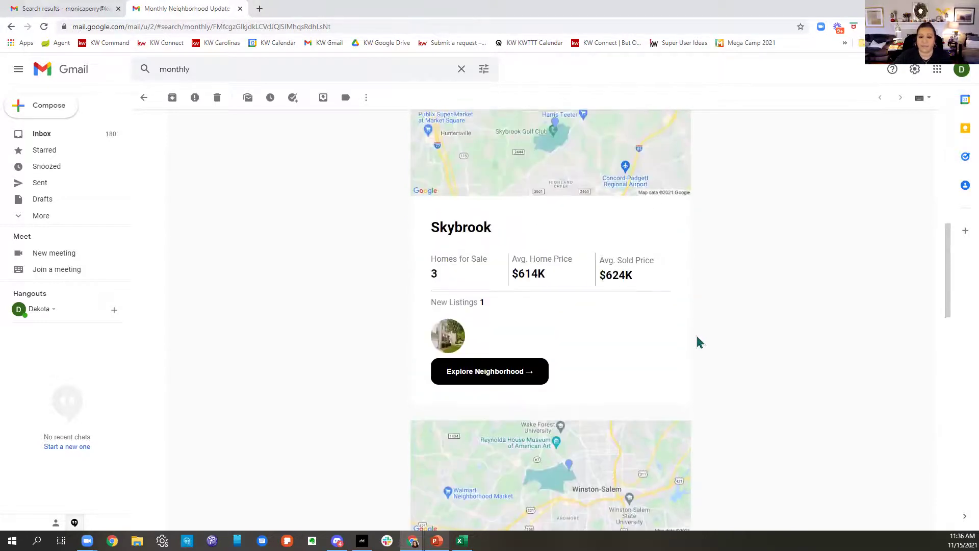
pyautogui.scroll(8, 699, 342)
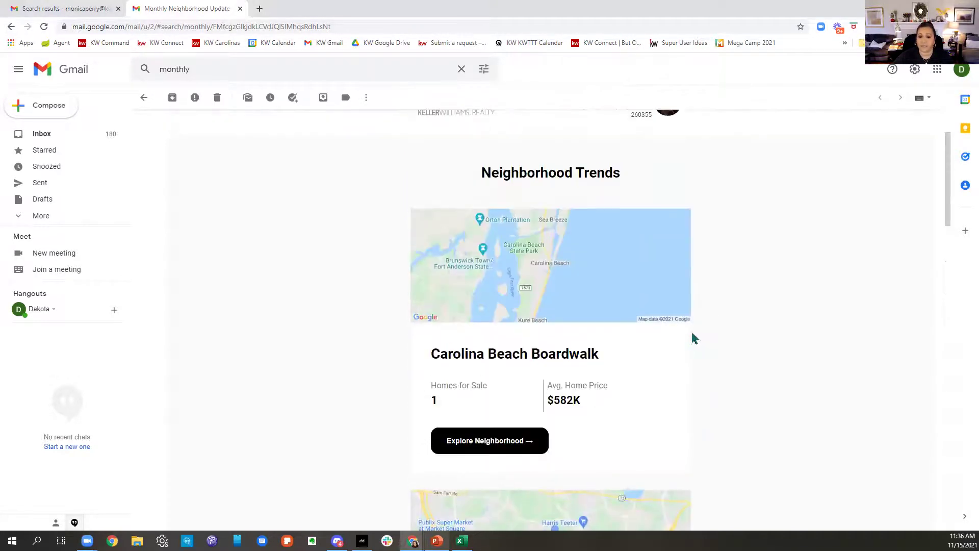
pyautogui.scroll(-3, 695, 338)
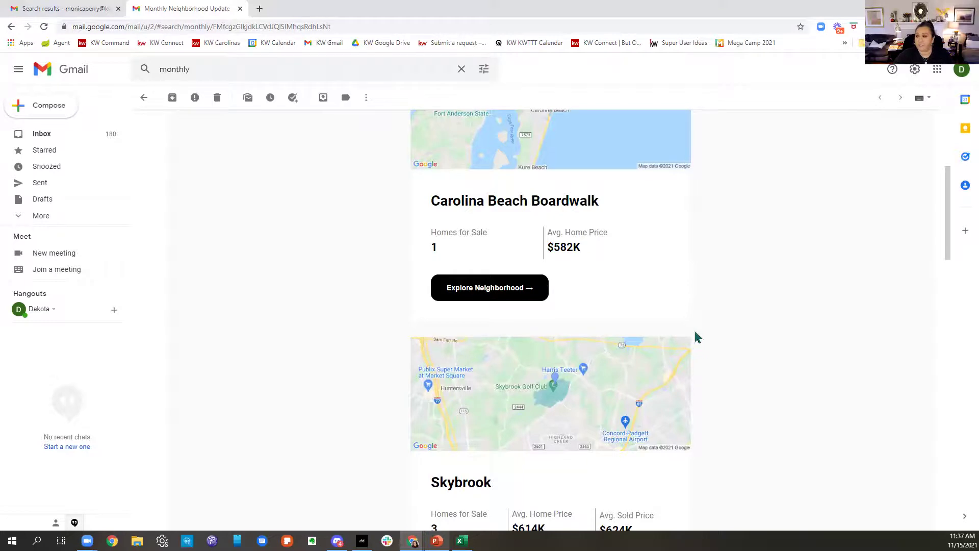
pyautogui.click(490, 299)
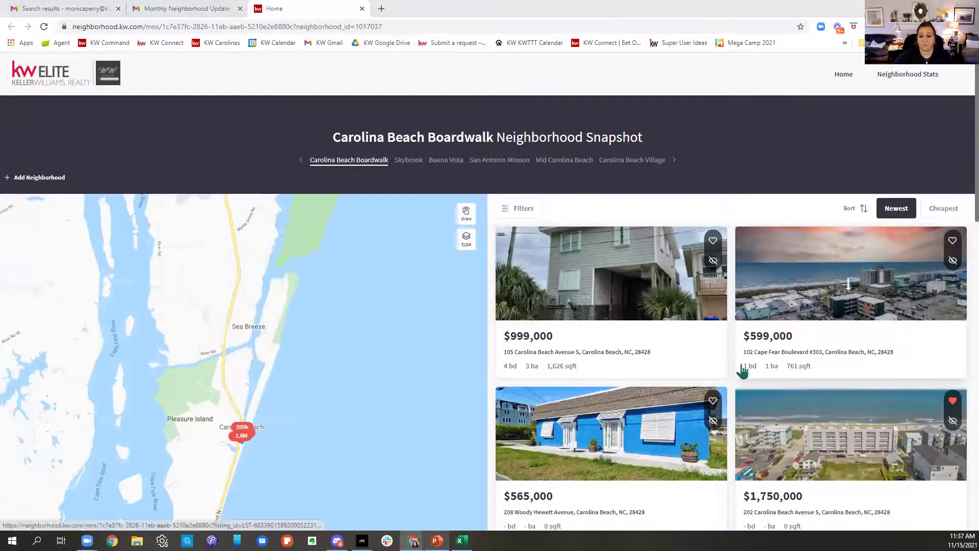
# Step: Browse the Skybrook and Buena Vista snapshots, then view San Antonio Mission's map and listings
pyautogui.scroll(-5, 868, 457)
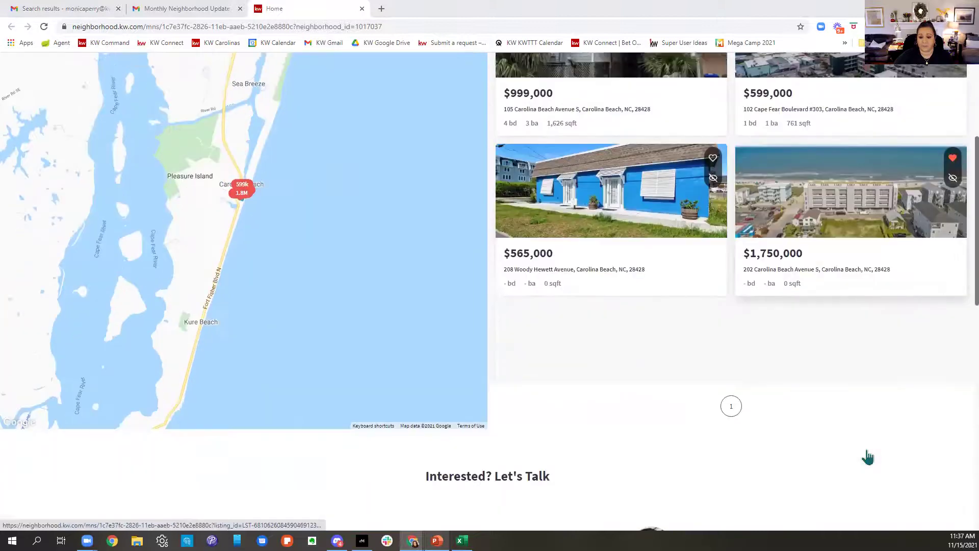
pyautogui.scroll(4, 868, 457)
pyautogui.scroll(1, 868, 457)
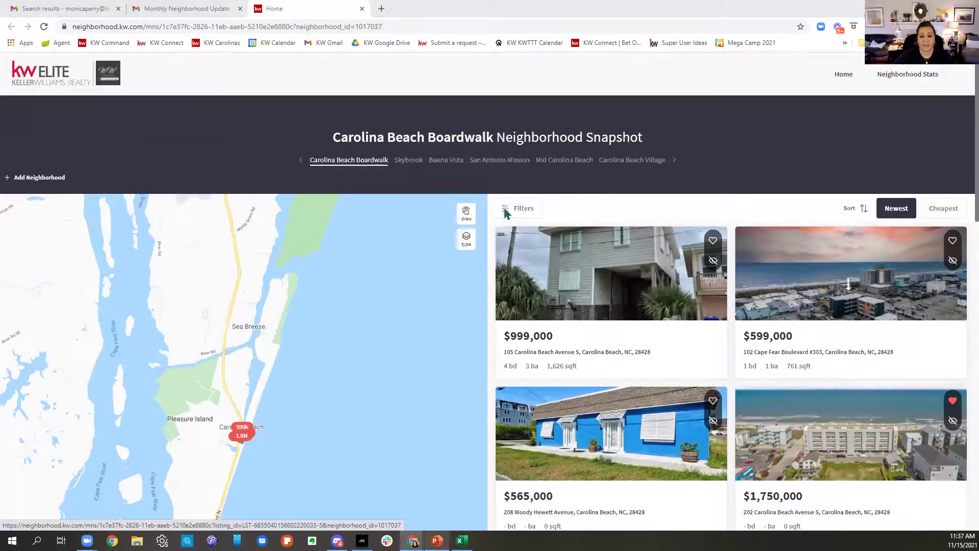
pyautogui.click(409, 160)
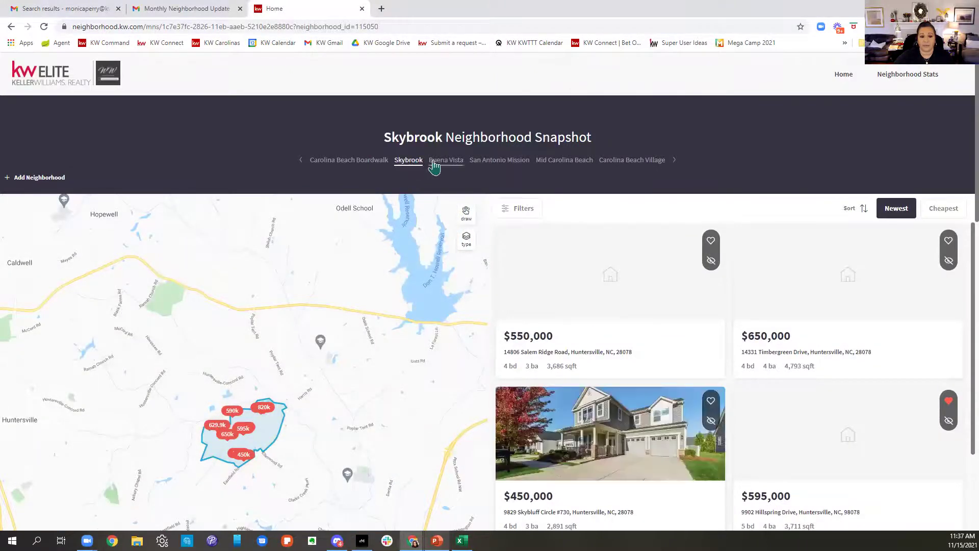
pyautogui.click(436, 162)
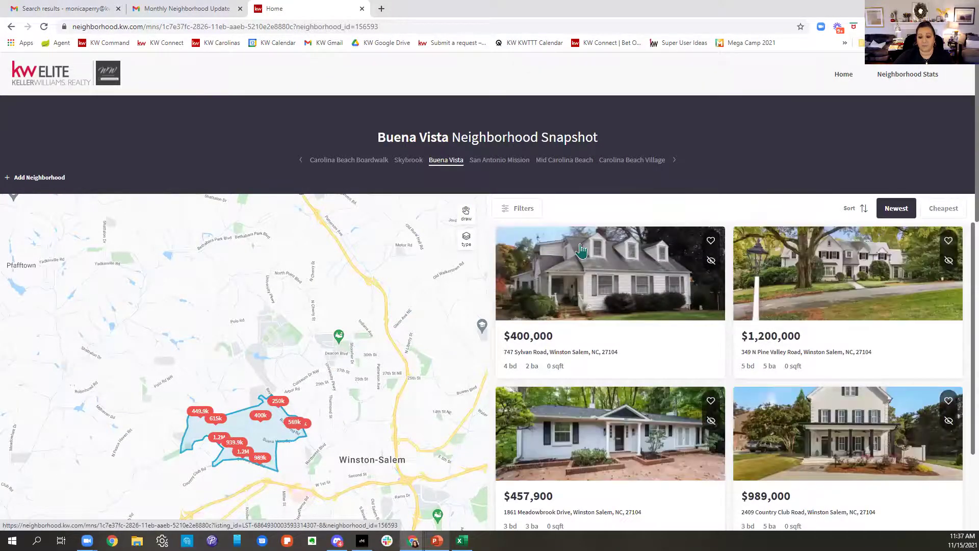
pyautogui.click(513, 167)
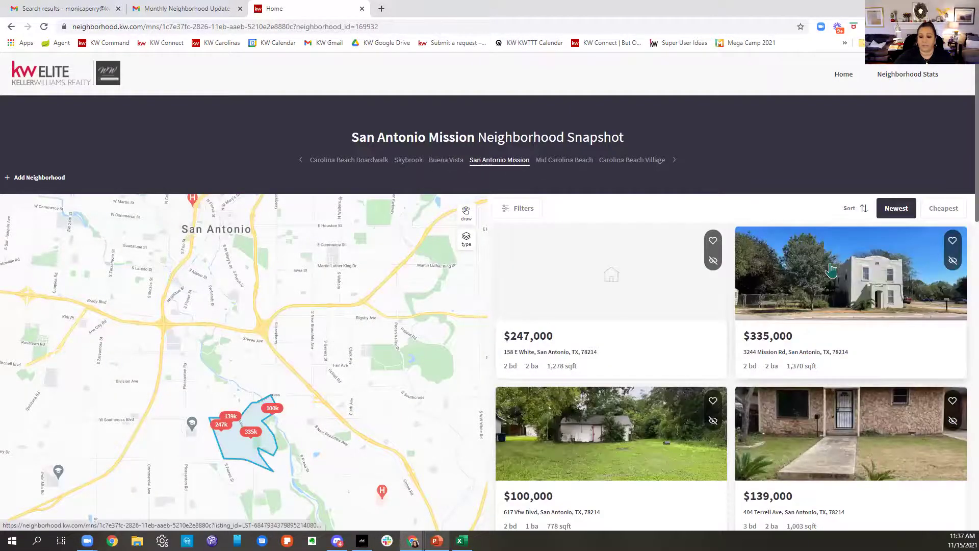
pyautogui.scroll(-8, 831, 270)
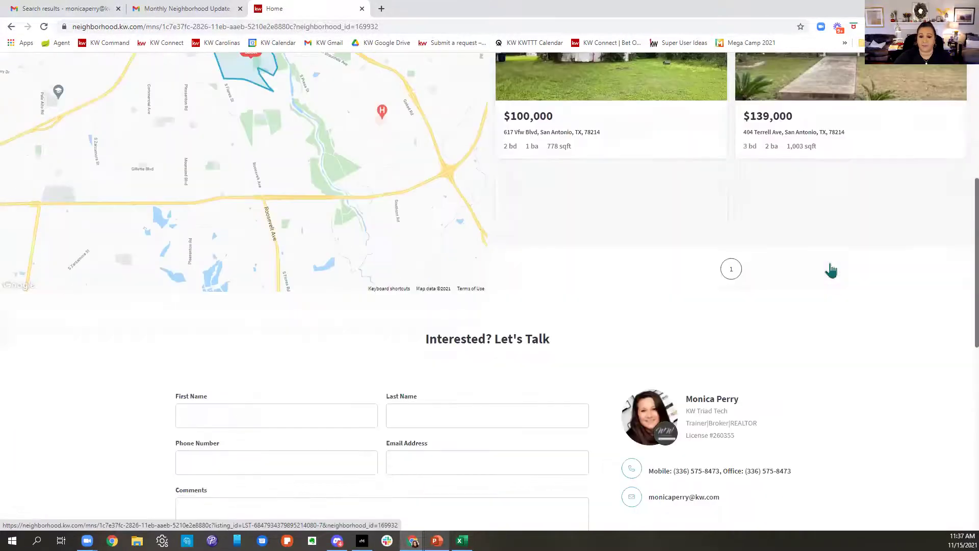
pyautogui.scroll(8, 845, 275)
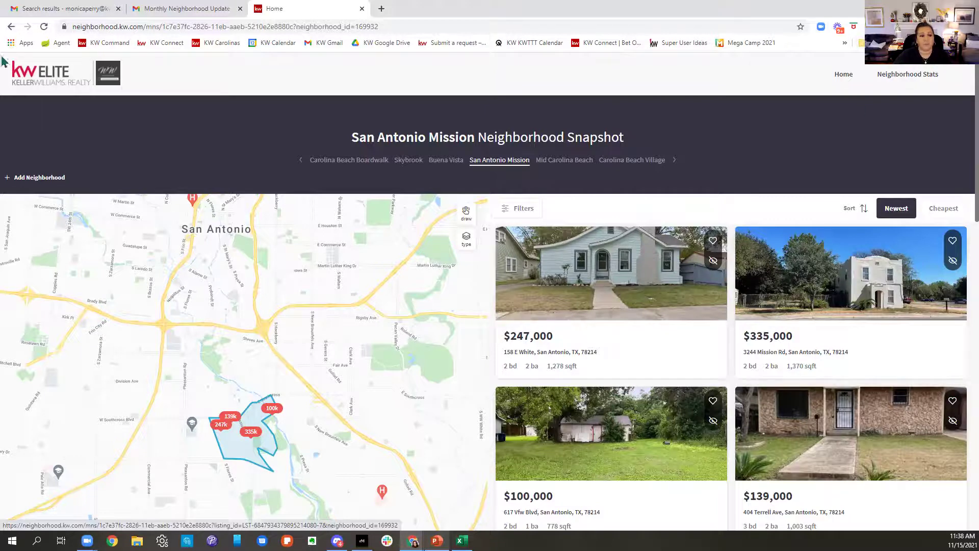
pyautogui.click(26, 183)
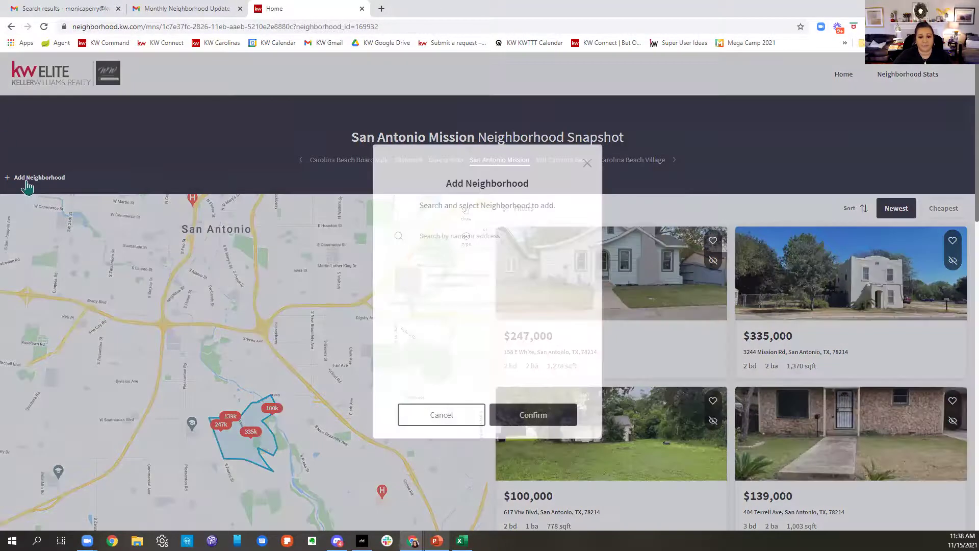
pyautogui.click(587, 164)
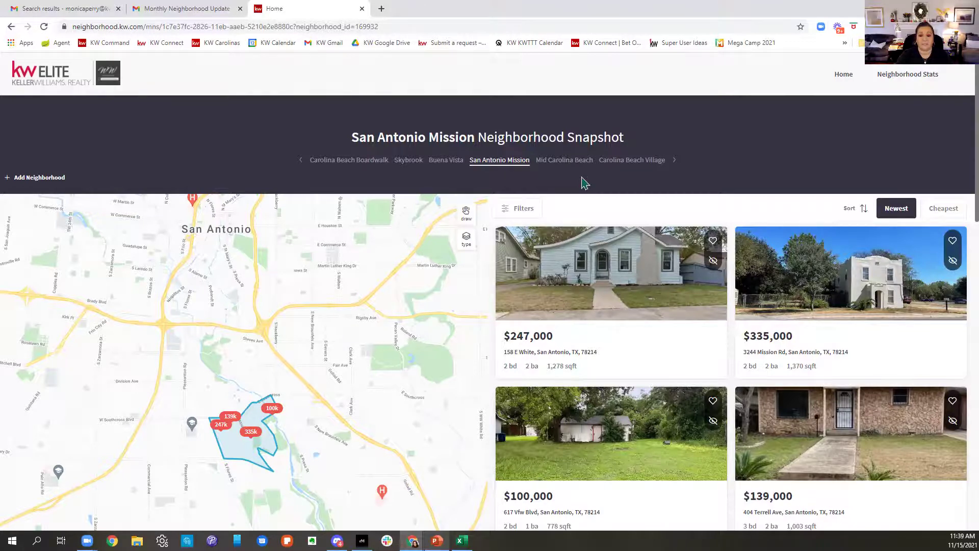
# Step: Scroll through the Monthly Neighborhood Update email's Carolina Beach Boardwalk and Skybrook trend sections
pyautogui.click(214, 8)
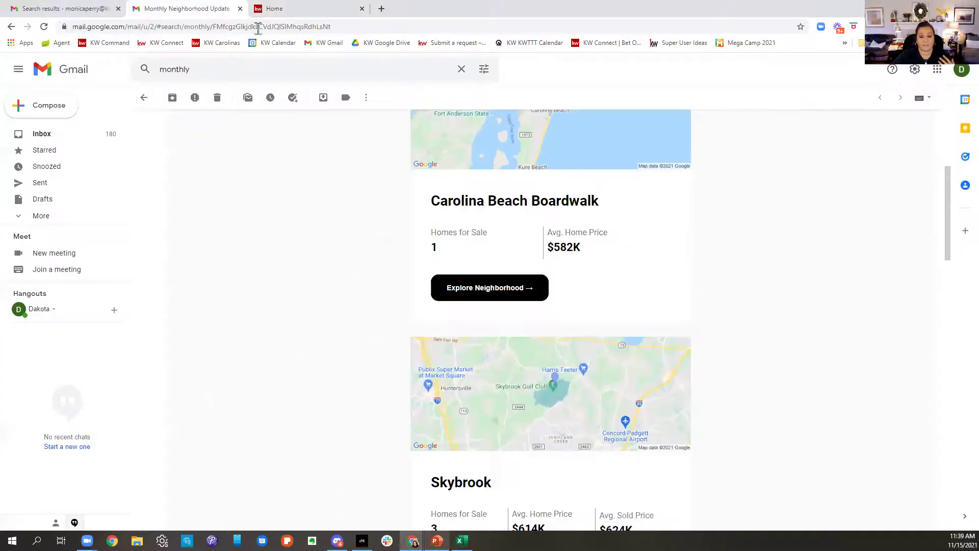
pyautogui.scroll(5, 743, 319)
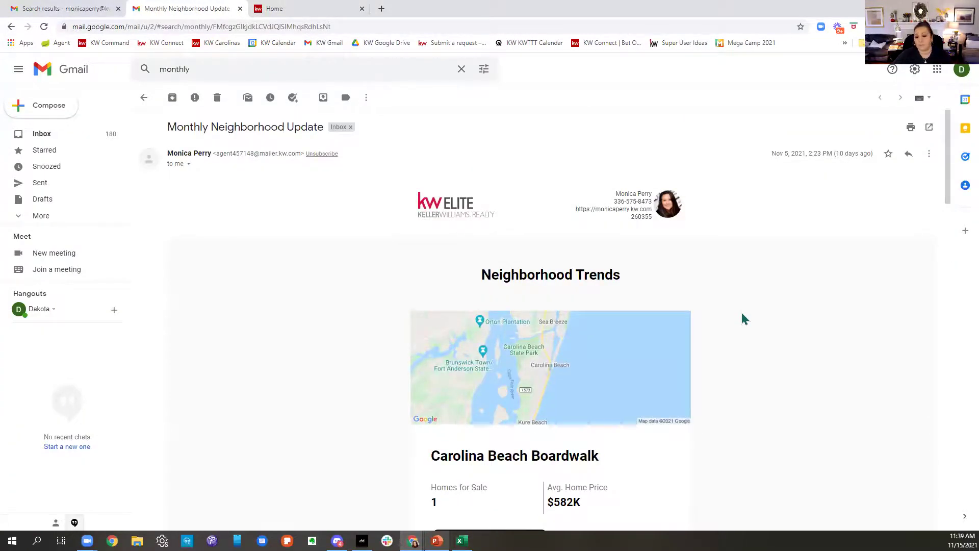
pyautogui.scroll(-2, 743, 319)
pyautogui.scroll(-5, 742, 319)
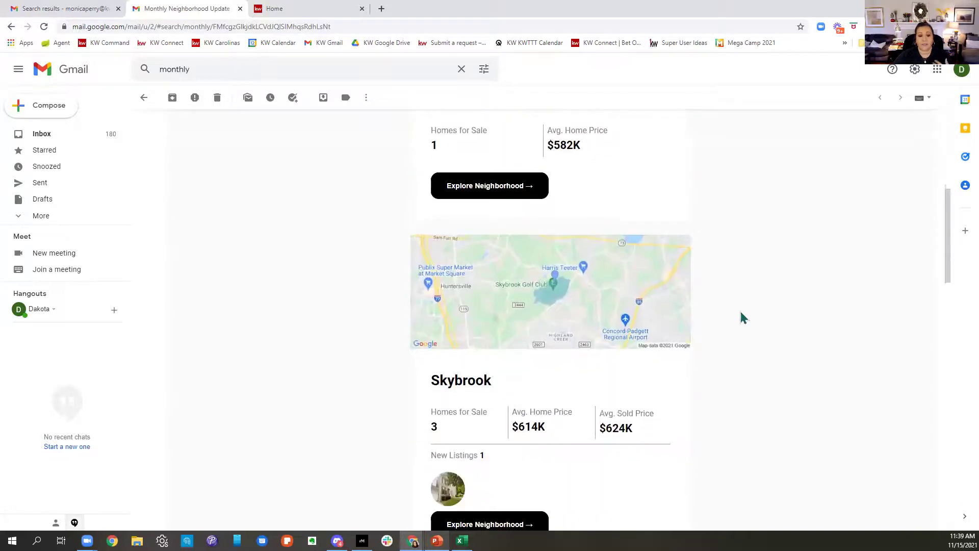
pyautogui.scroll(-3, 742, 318)
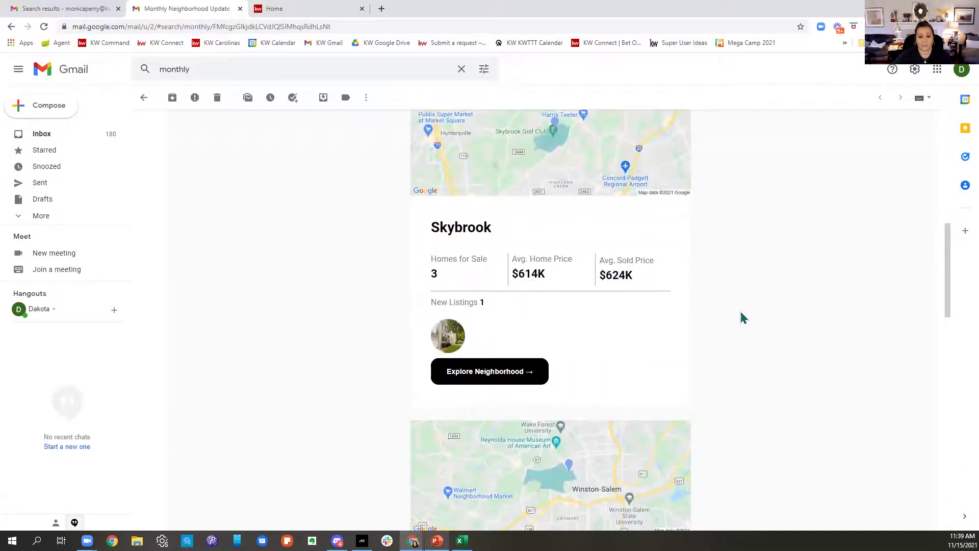
pyautogui.scroll(-1, 742, 318)
pyautogui.scroll(8, 741, 315)
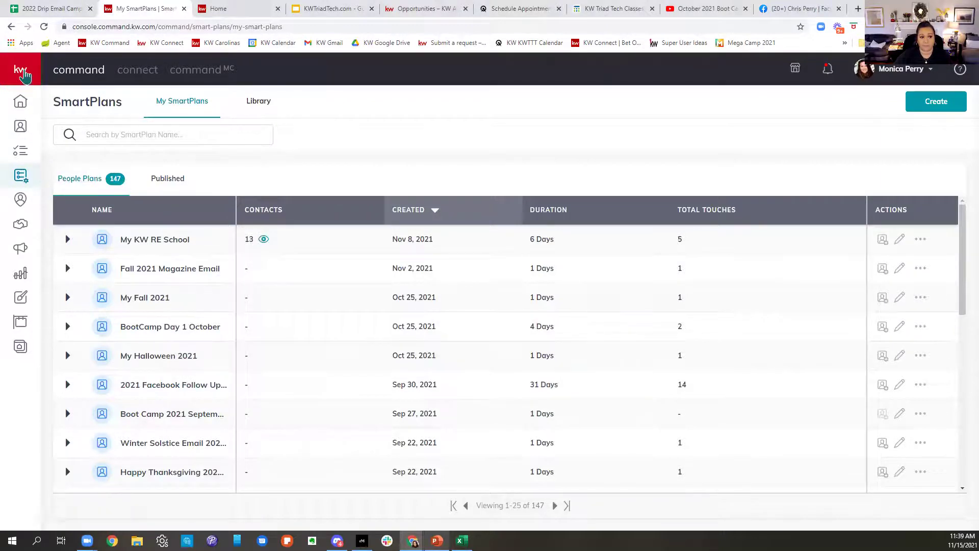
# Step: Go to the SmartPlans Library and page through the Keller Williams row to the next plans
pyautogui.moveTo(20, 275)
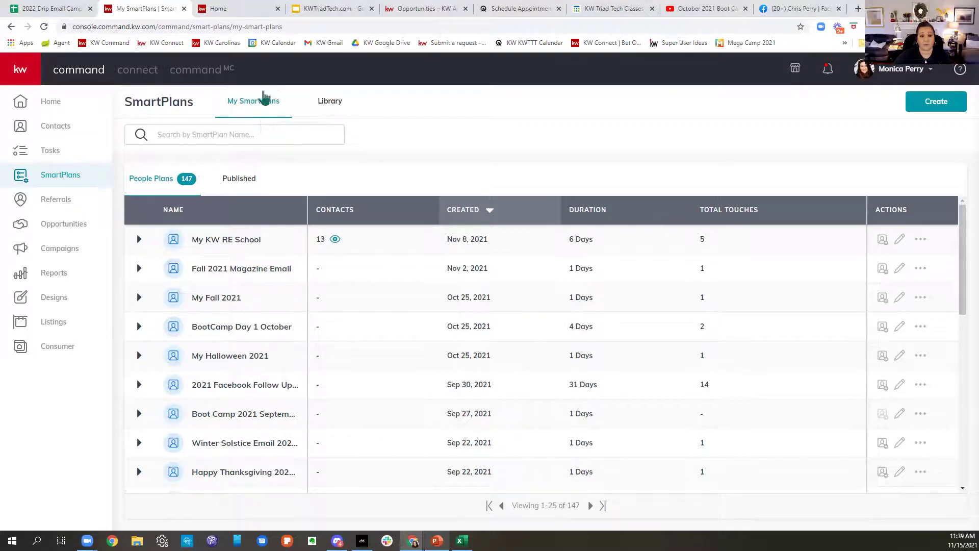
pyautogui.click(328, 108)
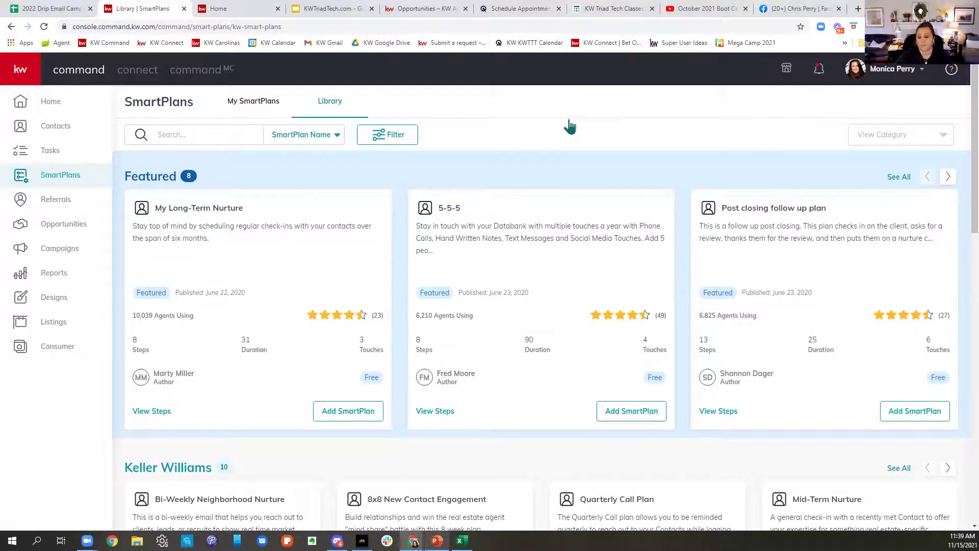
pyautogui.scroll(-6, 621, 197)
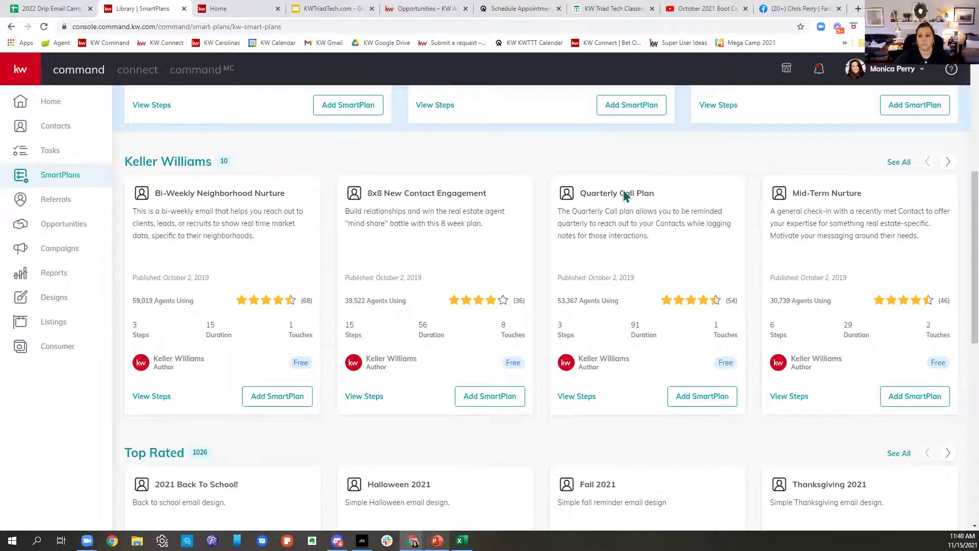
pyautogui.hscroll(2, 219, 204)
pyautogui.hscroll(-2, 220, 207)
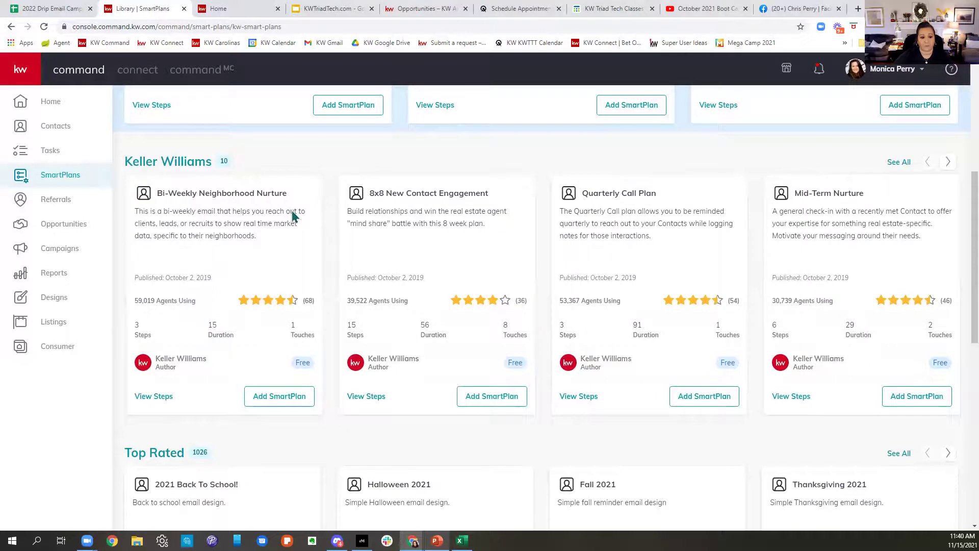
pyautogui.moveTo(291, 212); pyautogui.dragTo(210, 222)
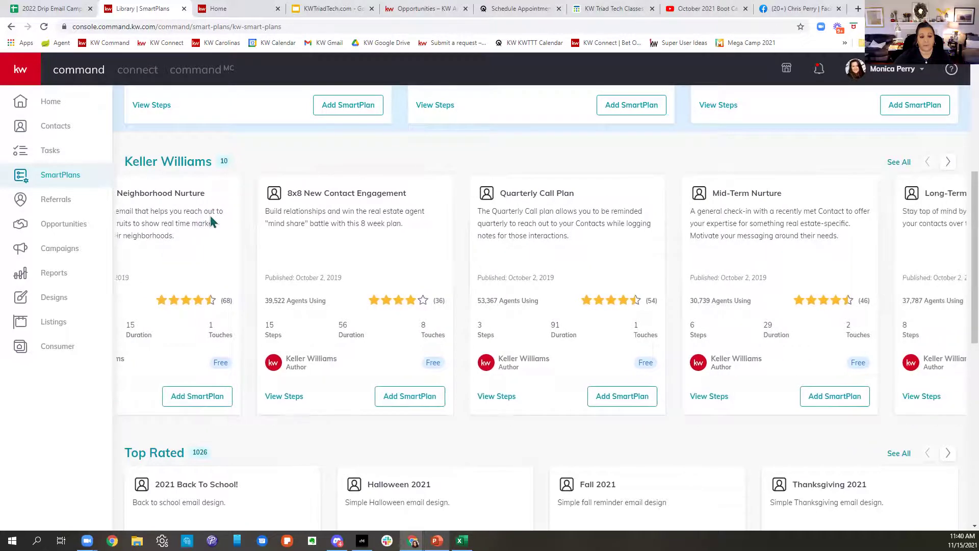
pyautogui.hscroll(-2, 211, 222)
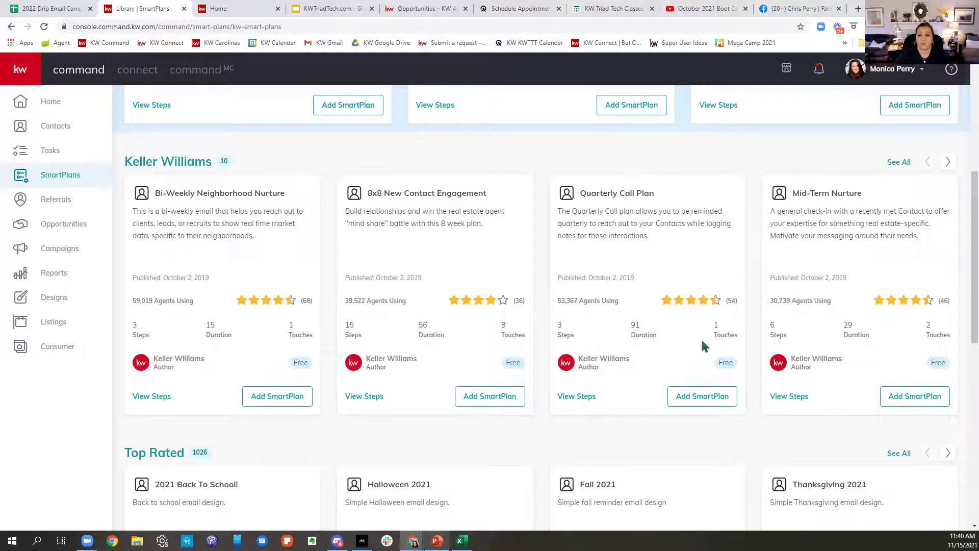
pyautogui.click(948, 163)
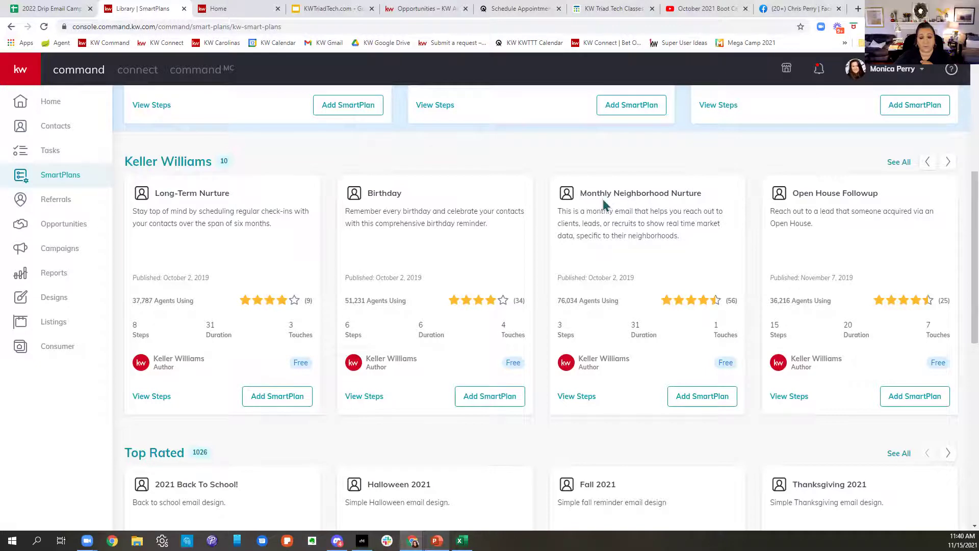
# Step: Start adding Monthly Neighborhood Nurture, then Birthday, to My SmartPlans, cancelling each prompt
pyautogui.click(707, 399)
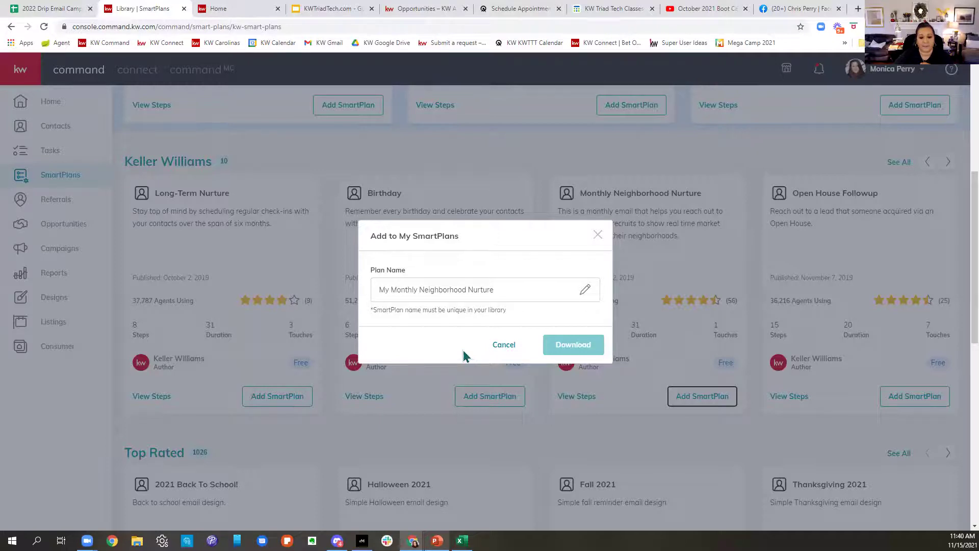
pyautogui.click(505, 345)
pyautogui.click(491, 396)
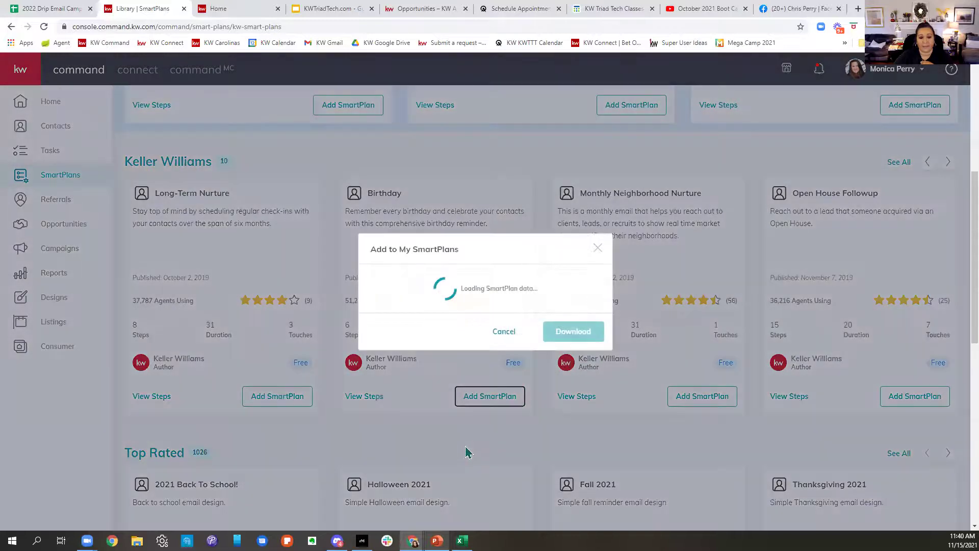
pyautogui.click(502, 346)
# Step: Start adding Quarterly Call Plan to My SmartPlans, then dismiss the prompt
pyautogui.hscroll(-10, 573, 354)
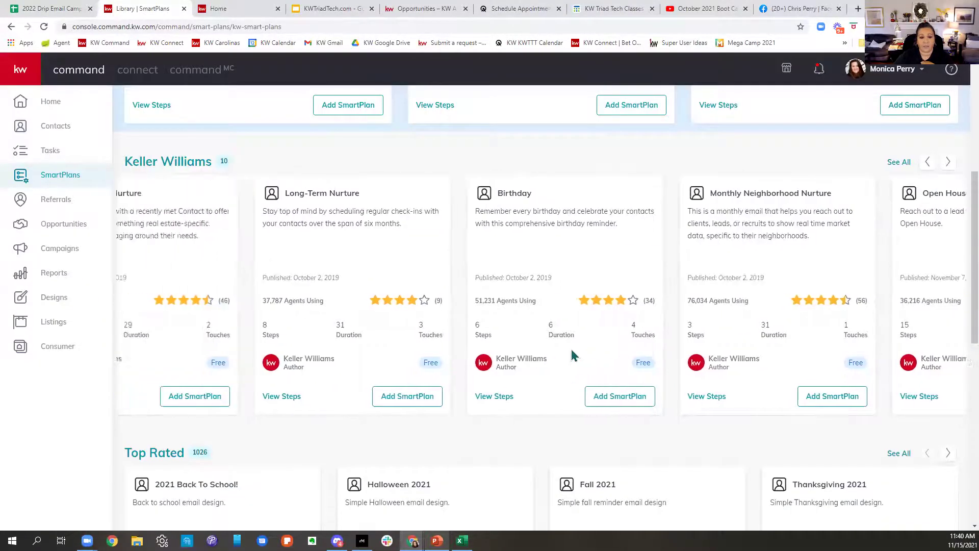
pyautogui.click(697, 399)
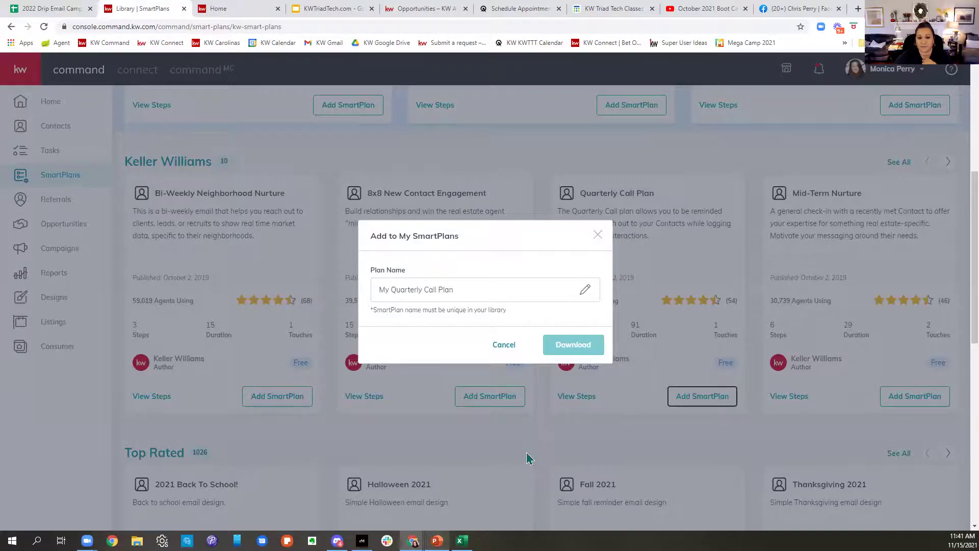
pyautogui.click(598, 235)
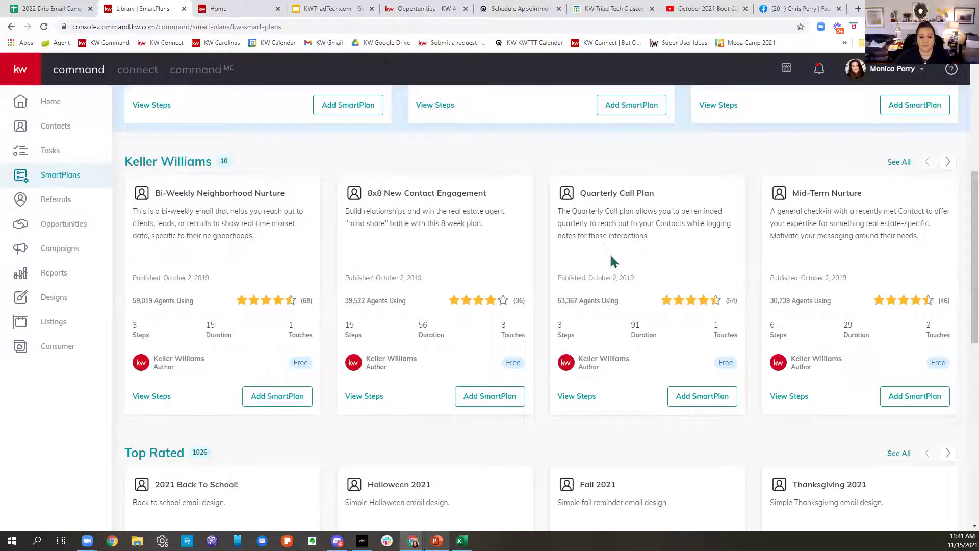
# Step: Scroll to Top Rated plans and view the steps of 2021 Back To School
pyautogui.scroll(-6, 612, 260)
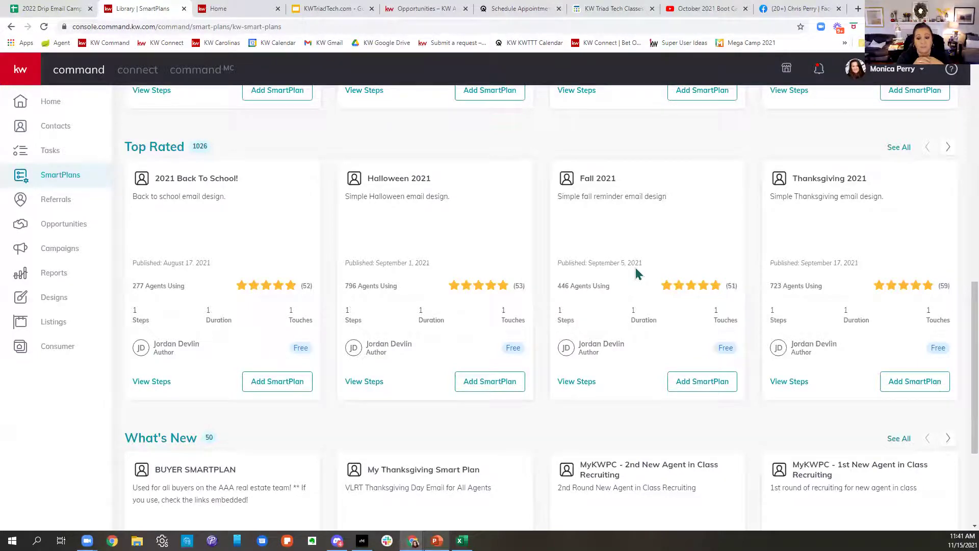
pyautogui.scroll(-4, 636, 274)
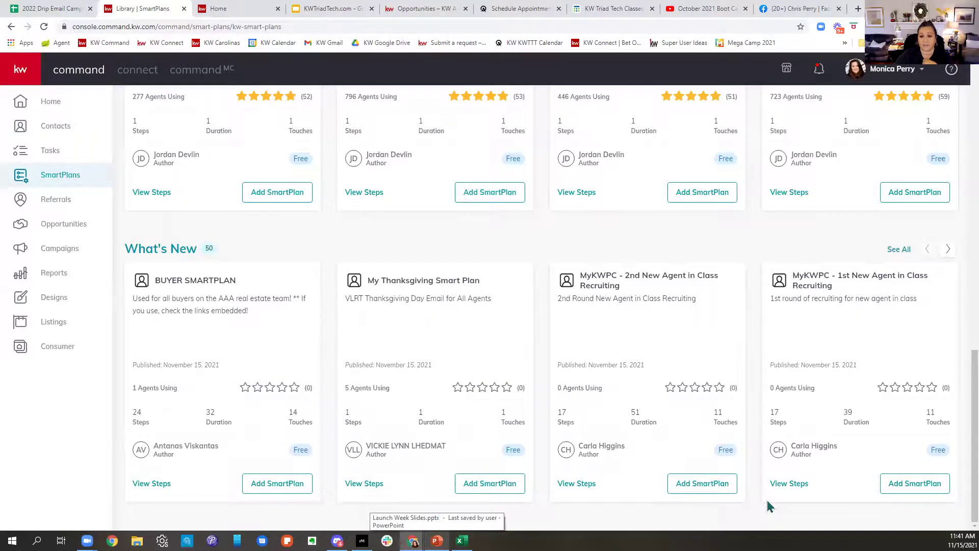
pyautogui.scroll(3, 763, 478)
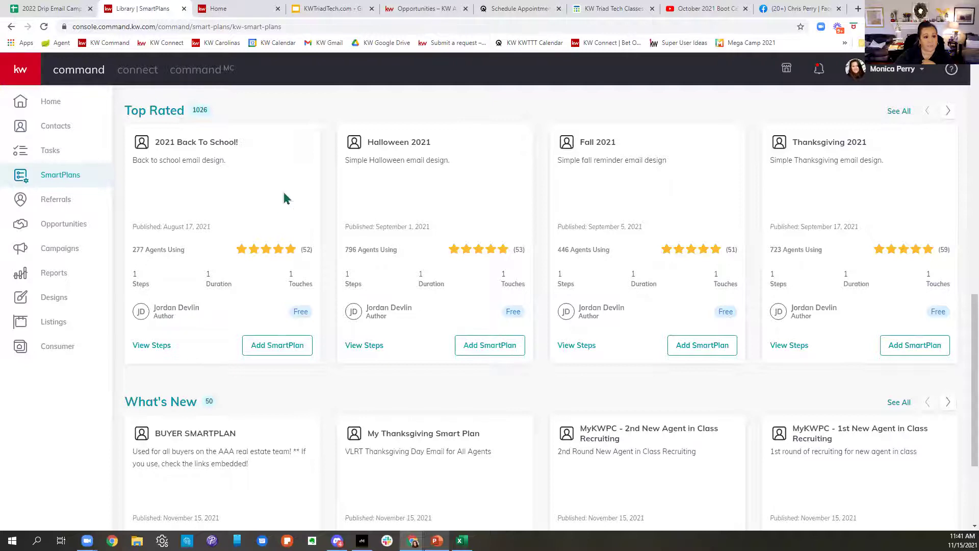
pyautogui.click(163, 351)
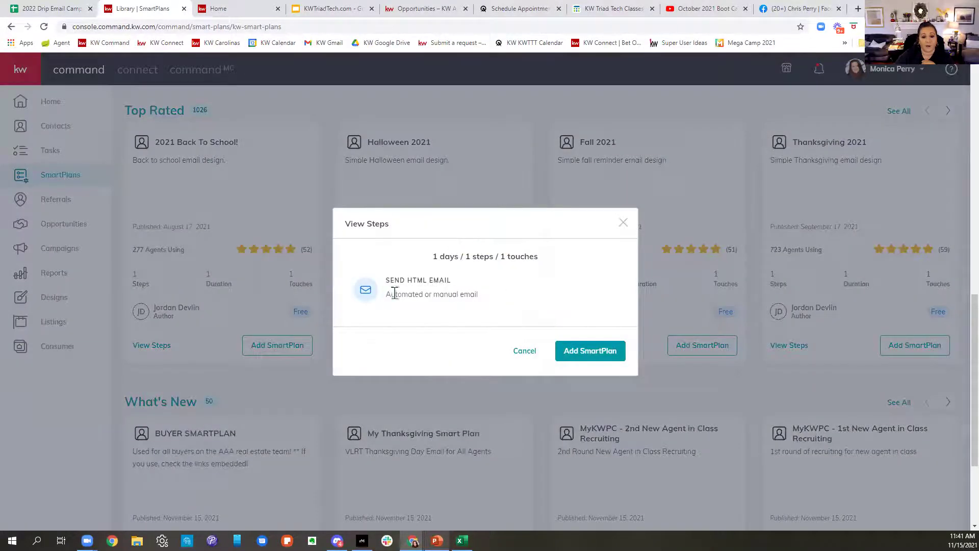
# Step: Close the 2021 Back To School preview and view the 5-5-5 Database Touch steps
pyautogui.click(624, 225)
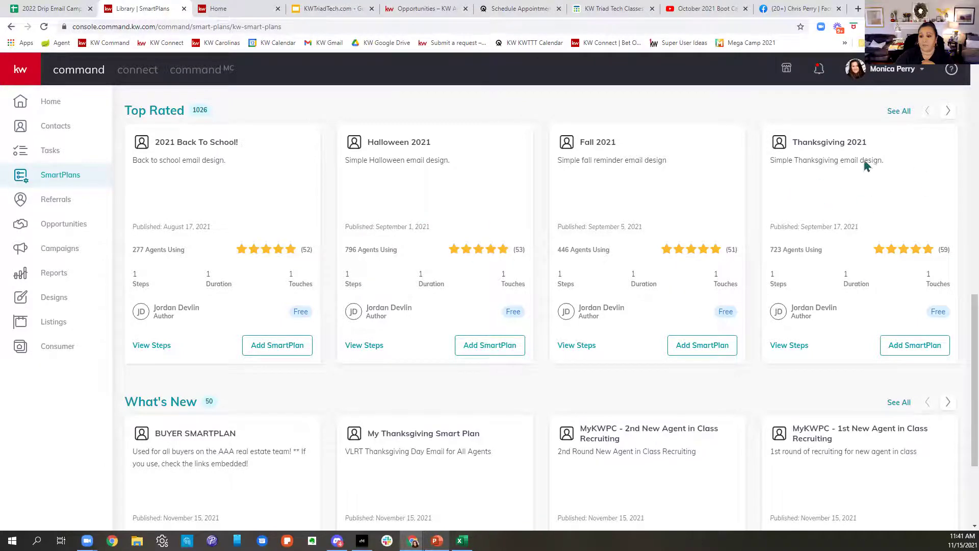
pyautogui.click(948, 112)
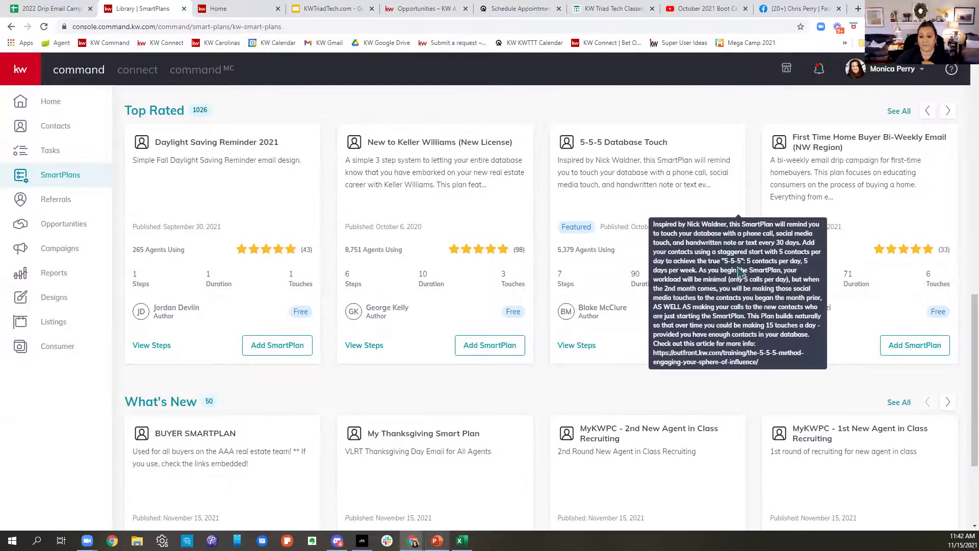
pyautogui.click(584, 349)
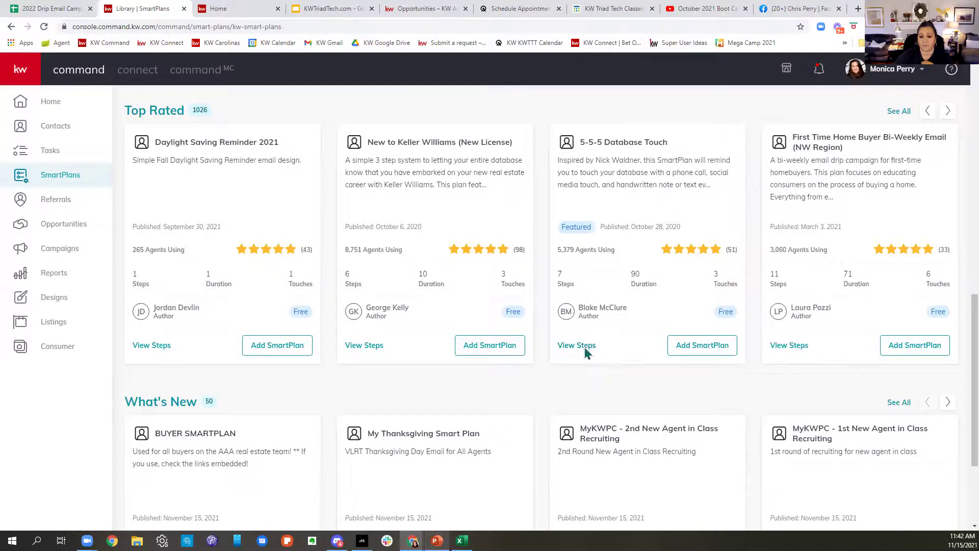
# Step: Scroll the 5-5-5 Database Touch steps down to Repeat, then close the preview
pyautogui.moveTo(427, 196)
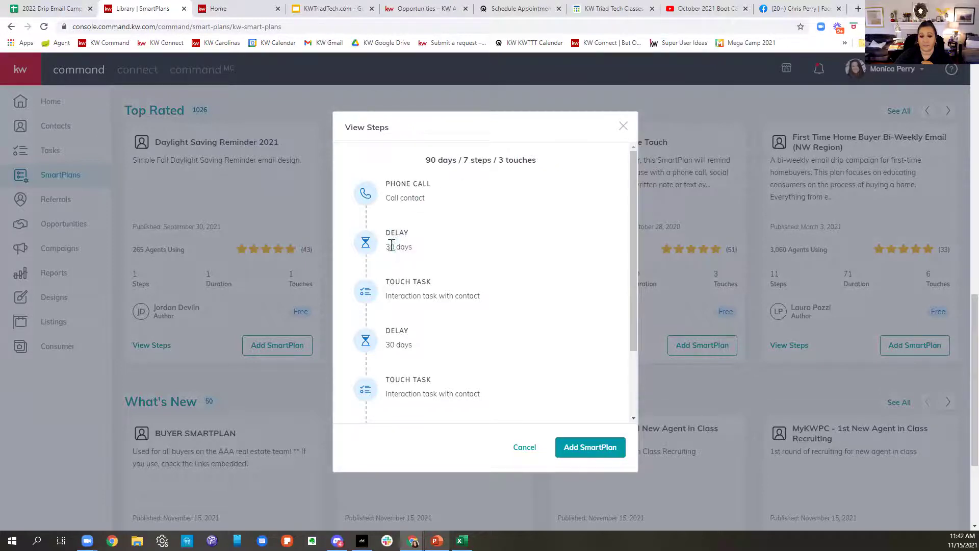
pyautogui.moveTo(404, 296)
pyautogui.moveTo(415, 391)
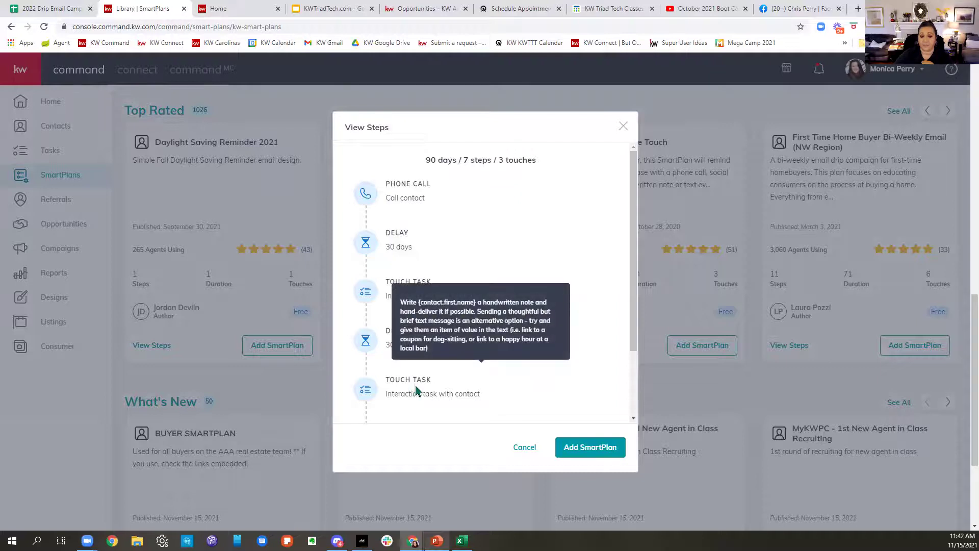
pyautogui.scroll(-1, 414, 390)
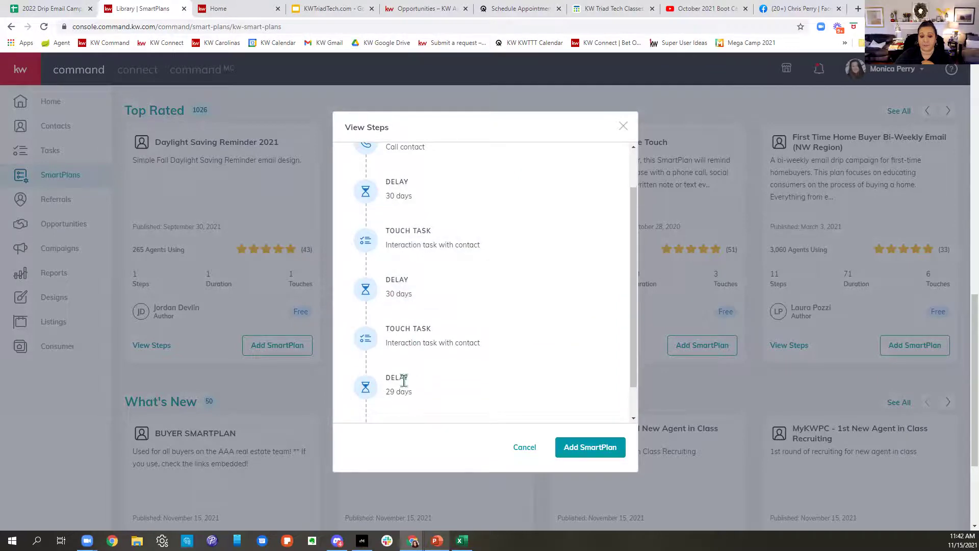
pyautogui.scroll(-1, 406, 385)
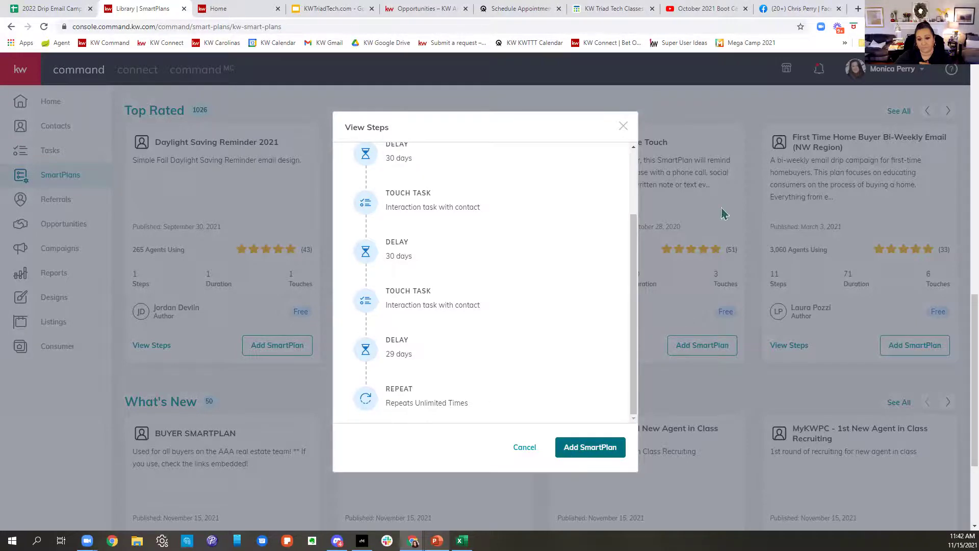
pyautogui.click(624, 128)
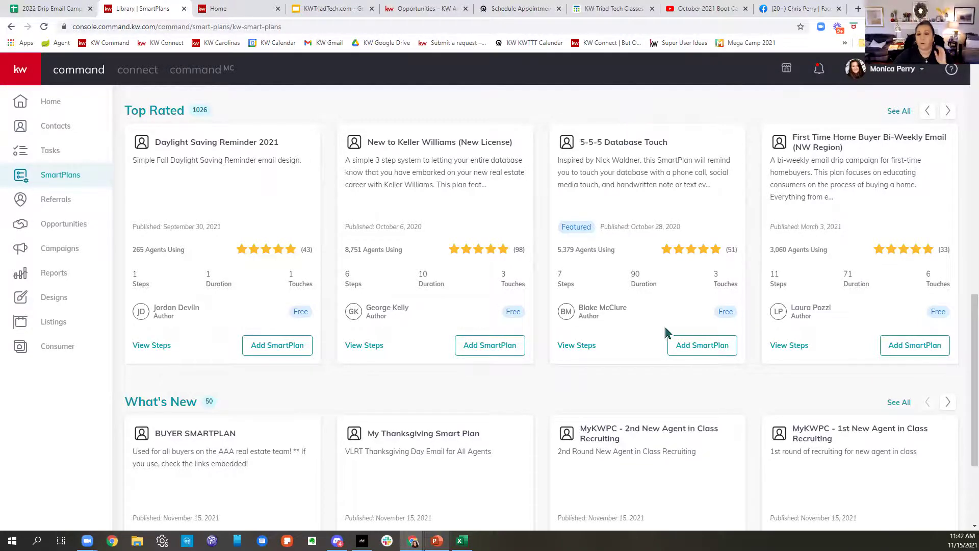
pyautogui.scroll(10, 668, 337)
# Step: Search My SmartPlans for 'monthly' to list the four matching plans
pyautogui.scroll(3, 653, 316)
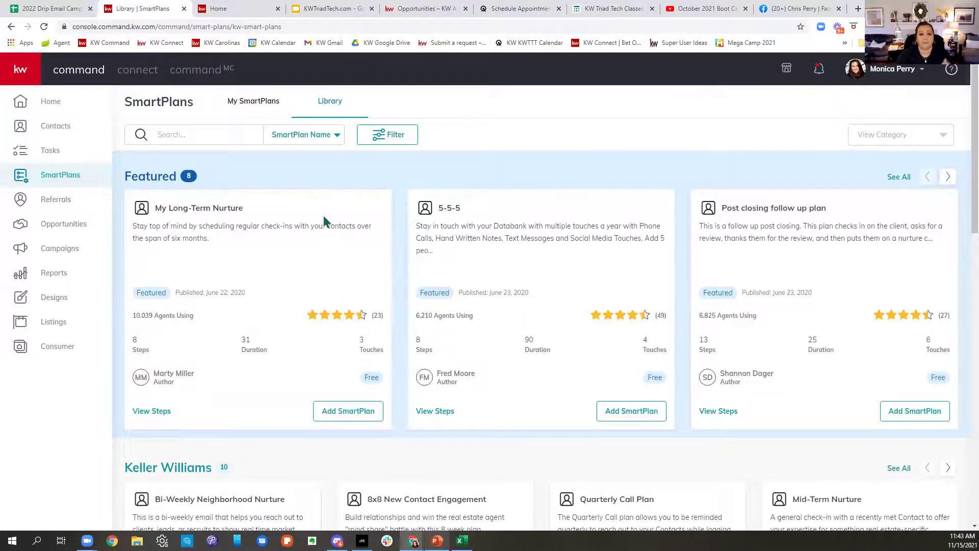
pyautogui.click(268, 104)
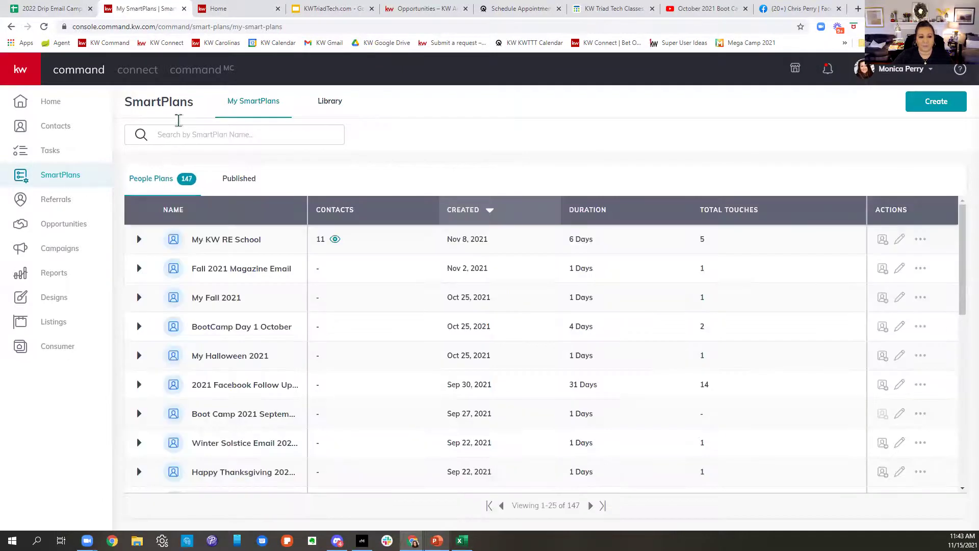
pyautogui.click(185, 135)
pyautogui.write('monthly')
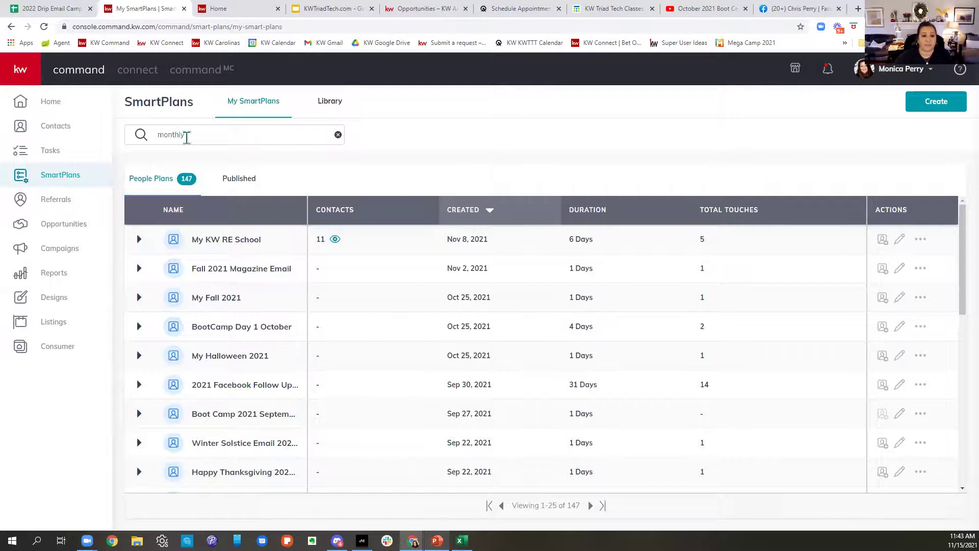
pyautogui.press('Return')
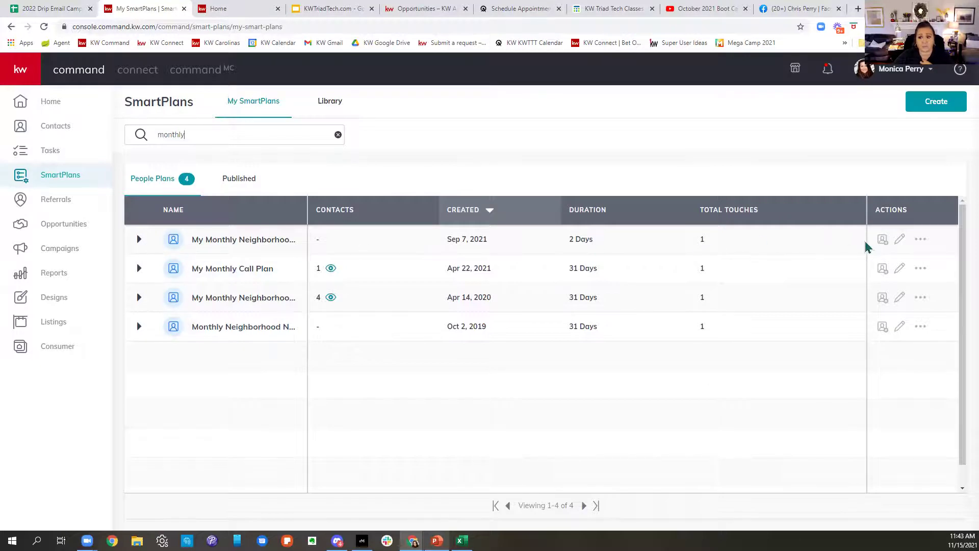
# Step: Open Add Clients on the first monthly plan, toggle Select All, and close without adding anyone
pyautogui.click(882, 239)
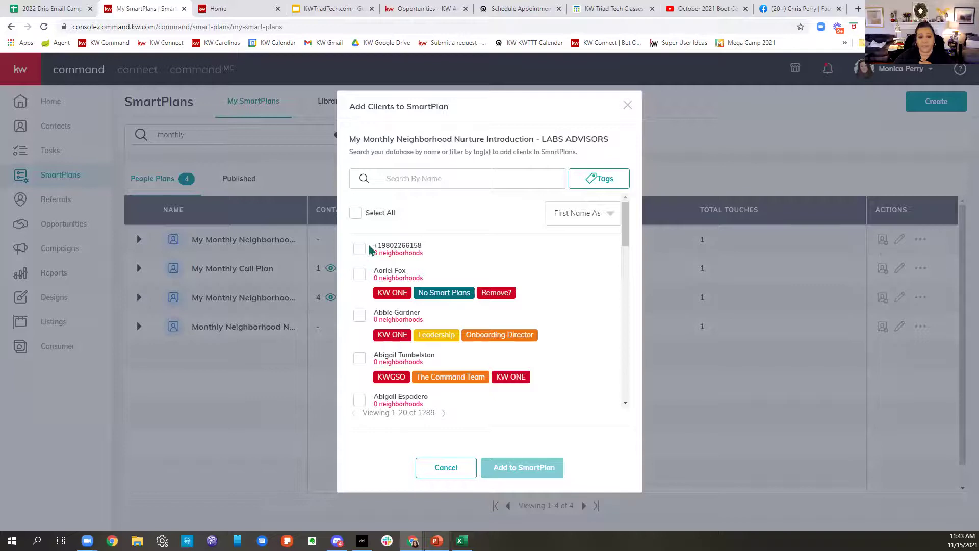
pyautogui.click(355, 214)
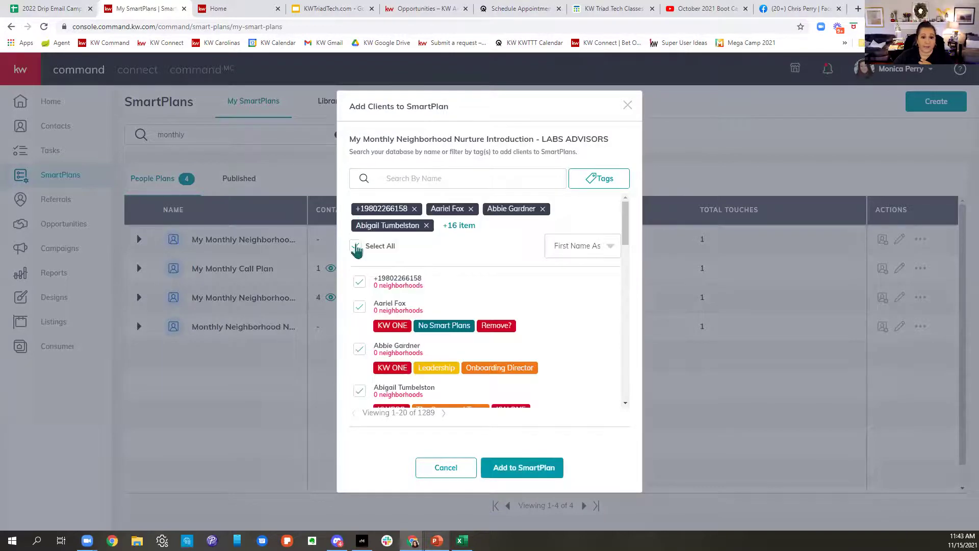
pyautogui.click(355, 245)
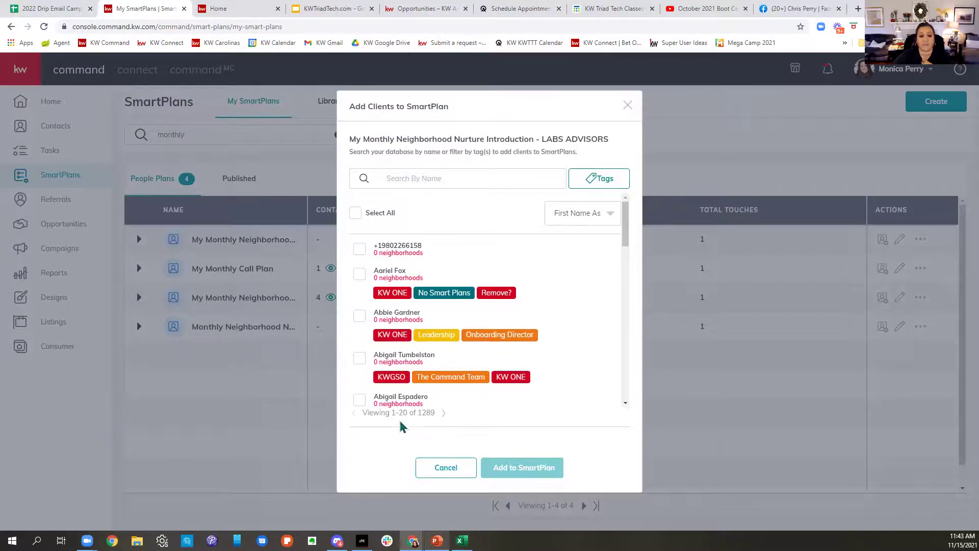
pyautogui.moveTo(362, 414); pyautogui.dragTo(440, 426)
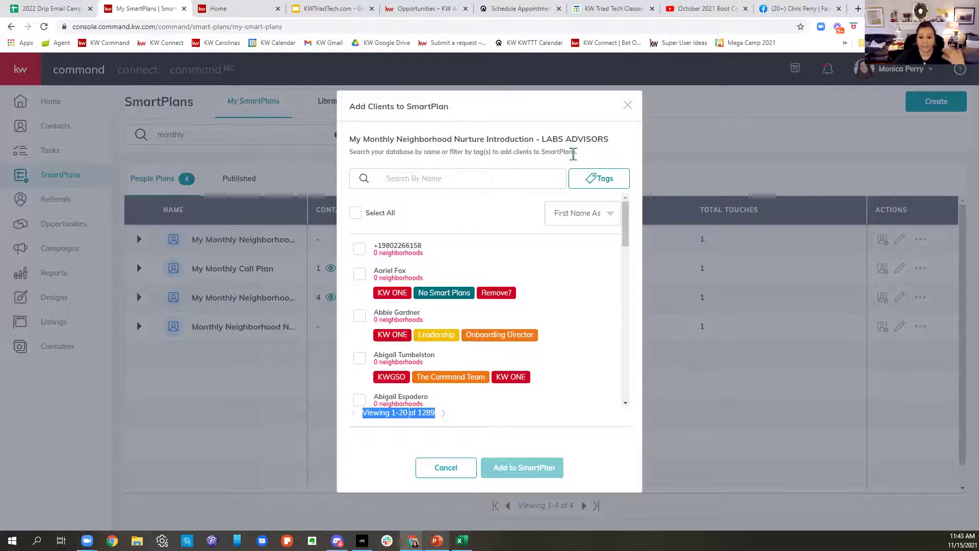
pyautogui.click(627, 106)
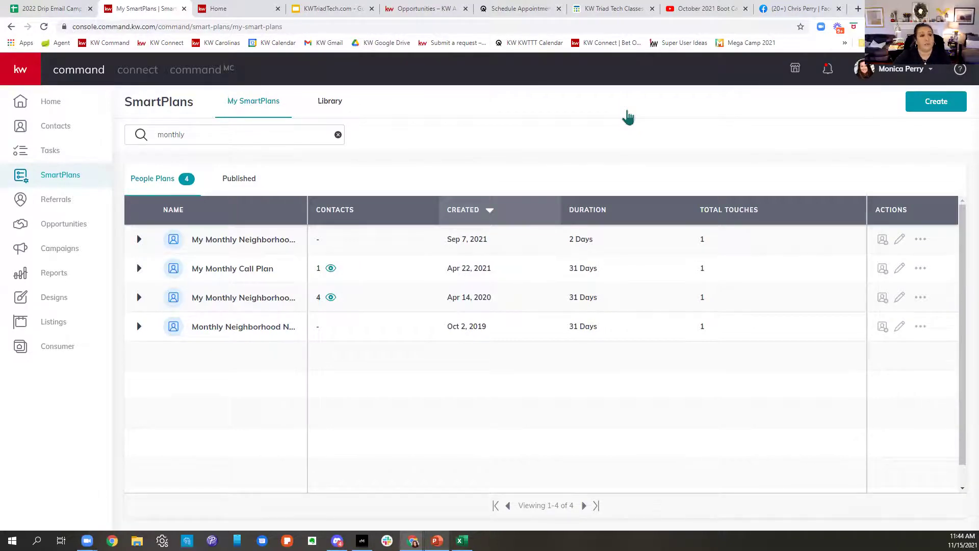
pyautogui.click(47, 129)
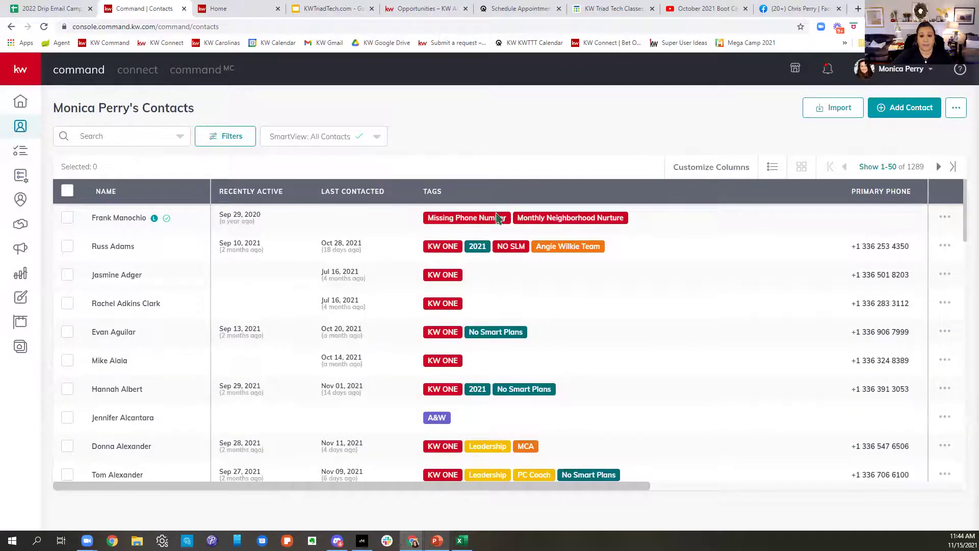
# Step: Filter contacts by the KW ONE tag, select all 50 on the page, and open bulk actions
pyautogui.click(457, 280)
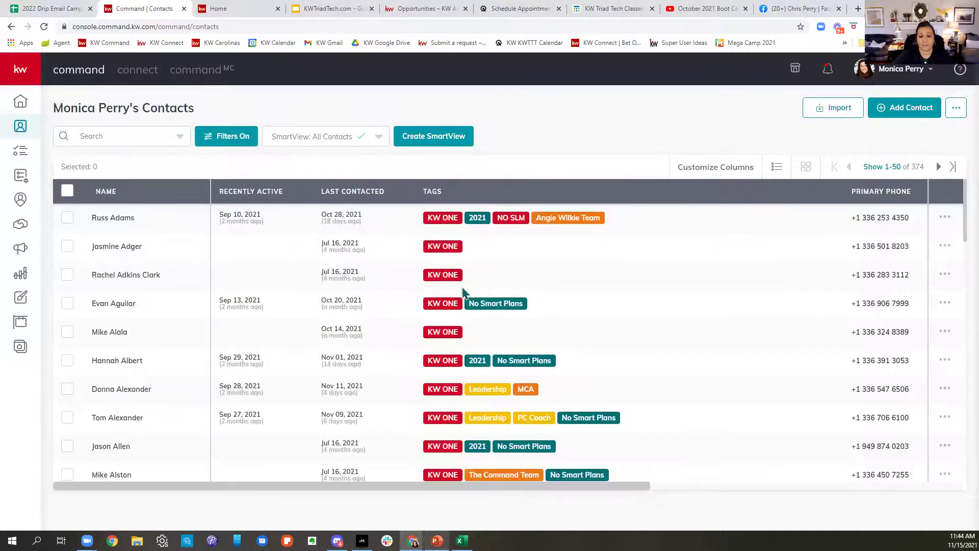
pyautogui.click(235, 148)
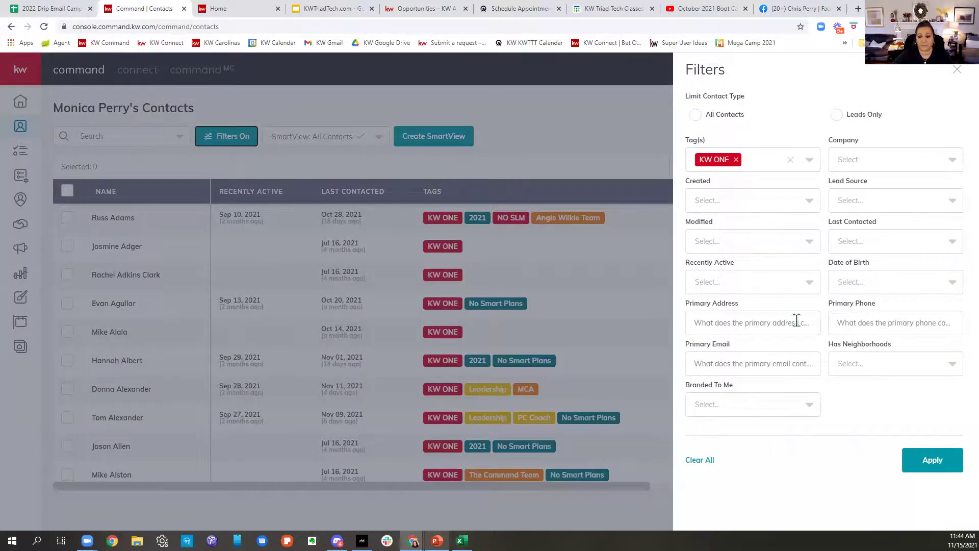
pyautogui.click(957, 70)
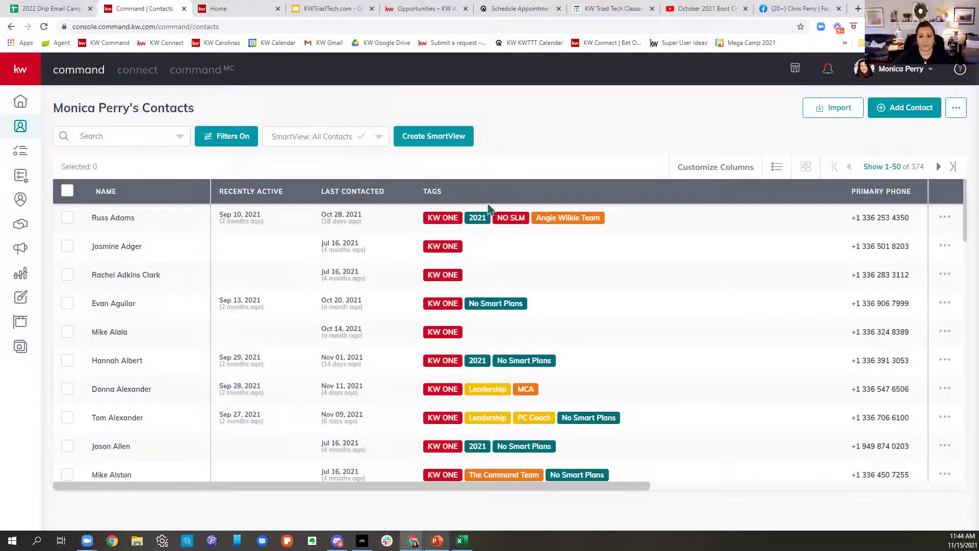
pyautogui.click(68, 191)
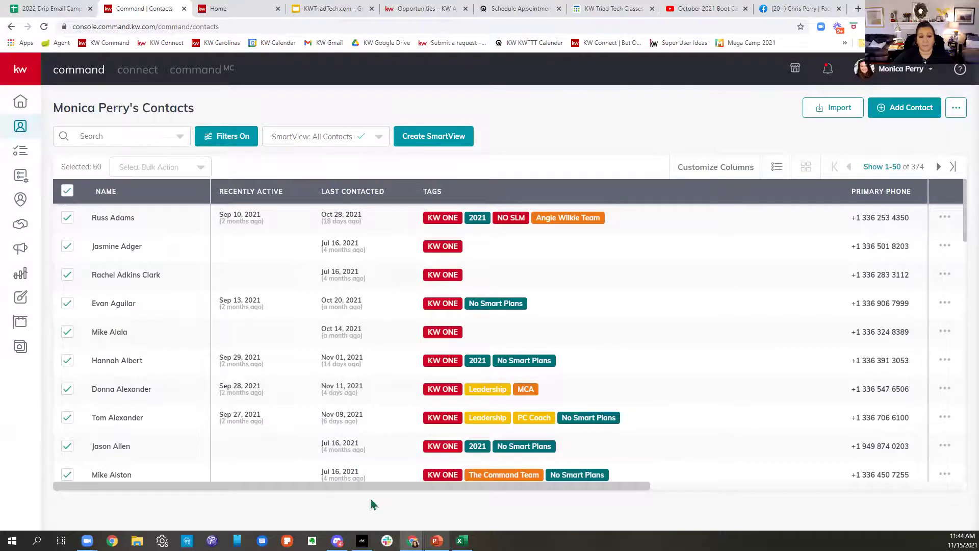
pyautogui.click(156, 167)
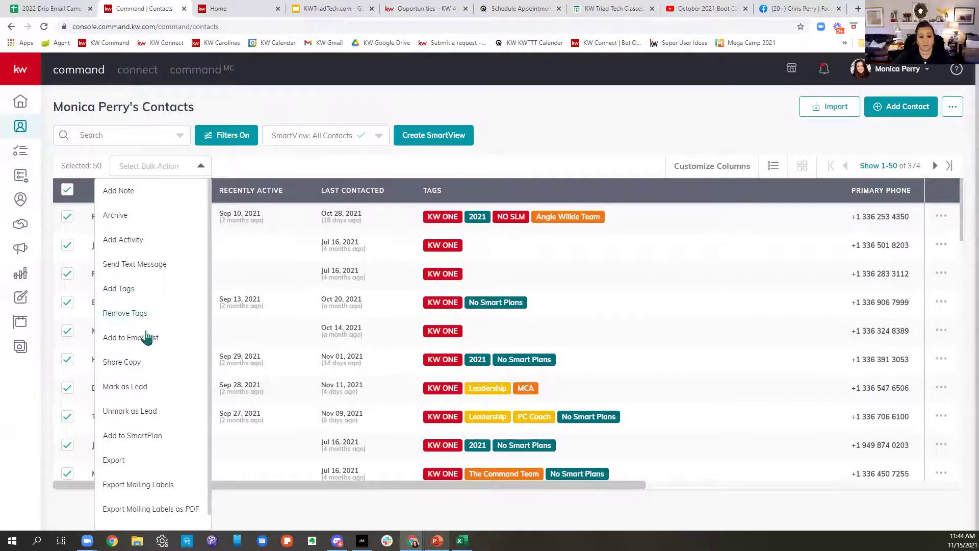
# Step: Try Add to SmartPlan with the first 'month' plan, staggered at 6 per day, then close unconfirmed
pyautogui.click(147, 437)
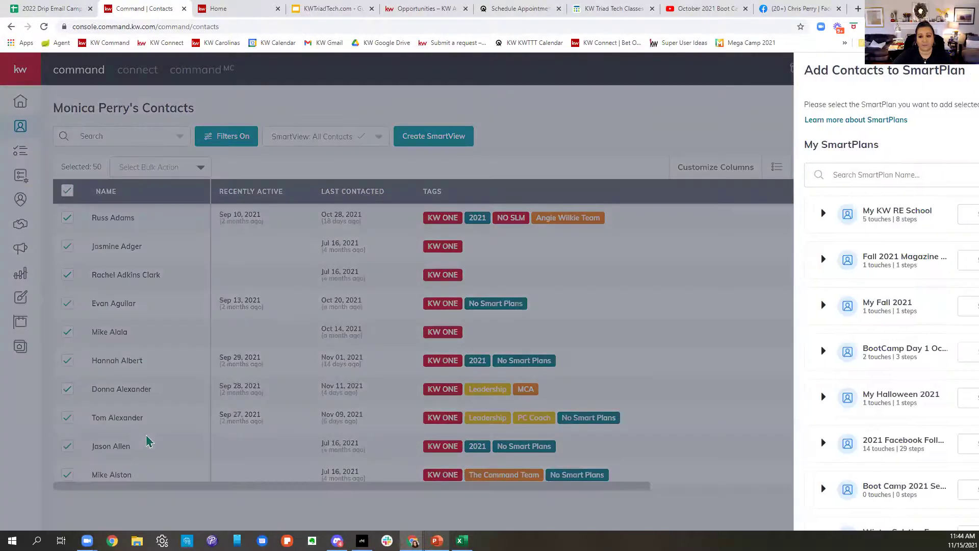
pyautogui.click(847, 182)
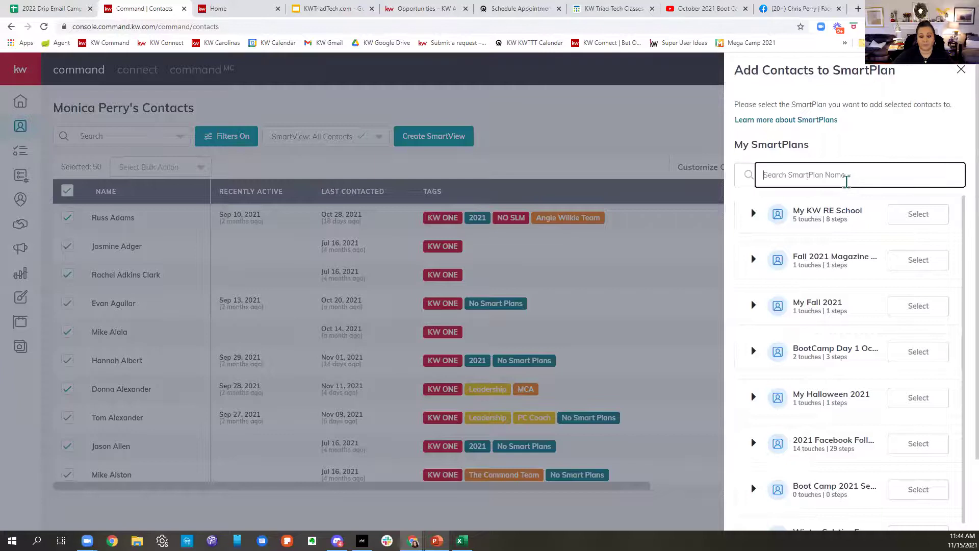
pyautogui.write('month')
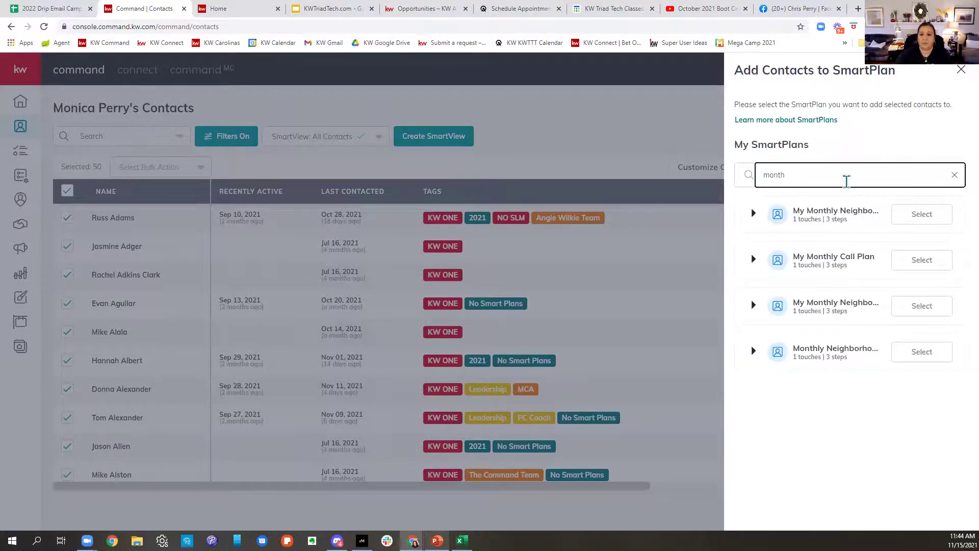
pyautogui.click(913, 222)
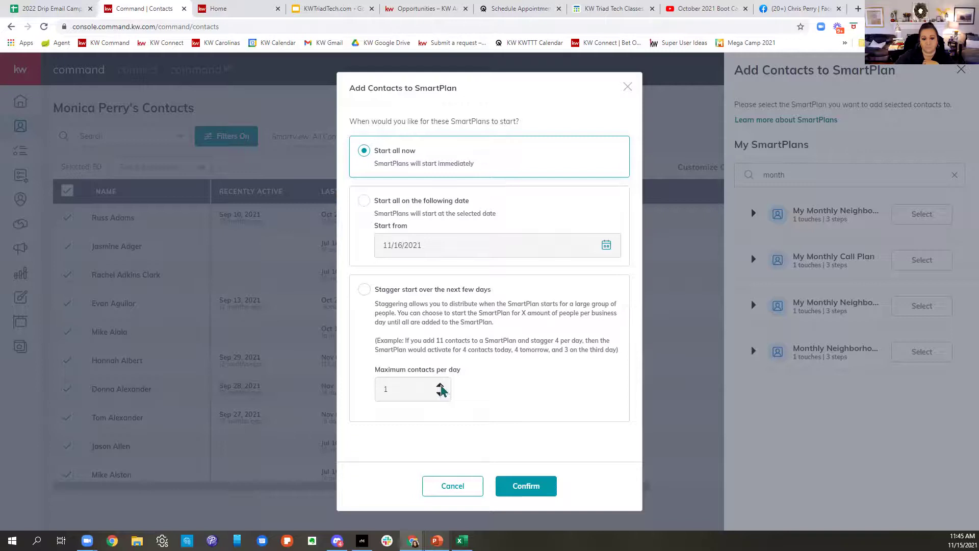
pyautogui.click(370, 293)
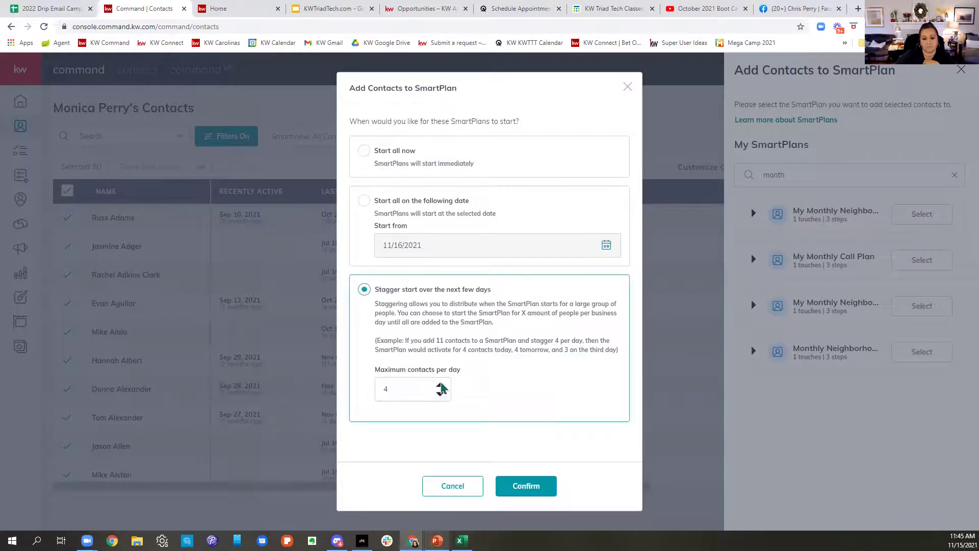
pyautogui.click(440, 393)
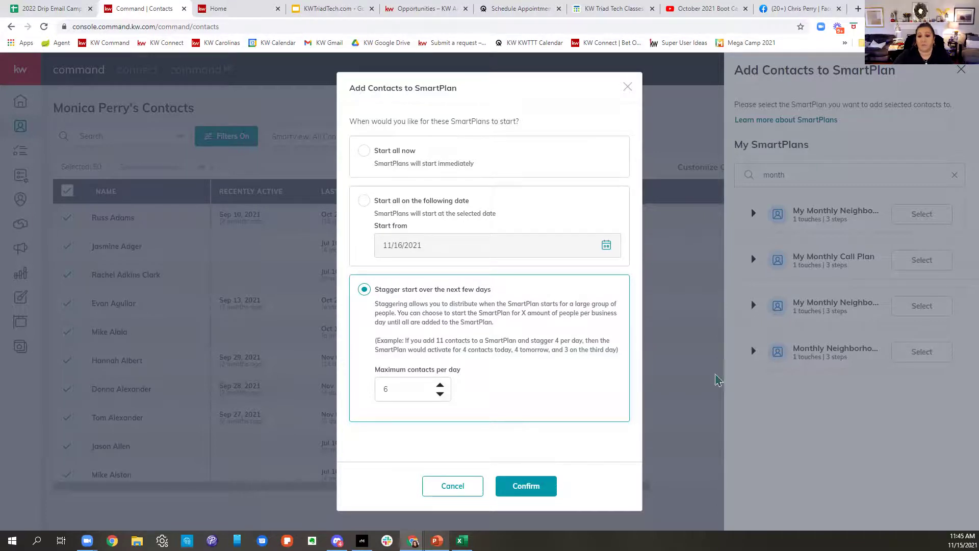
pyautogui.click(628, 87)
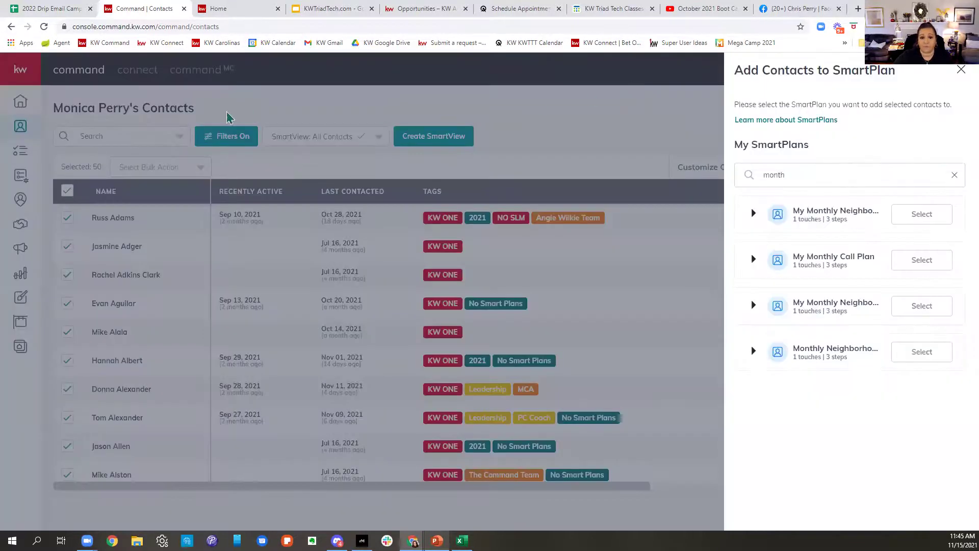
pyautogui.click(961, 70)
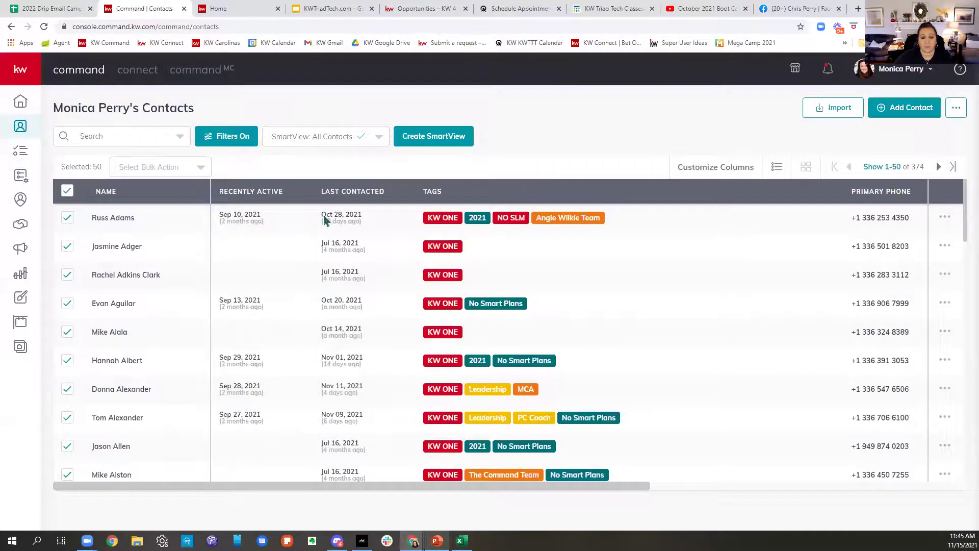
# Step: Deselect all 50 contacts and switch to the All Contacts SmartView
pyautogui.click(67, 191)
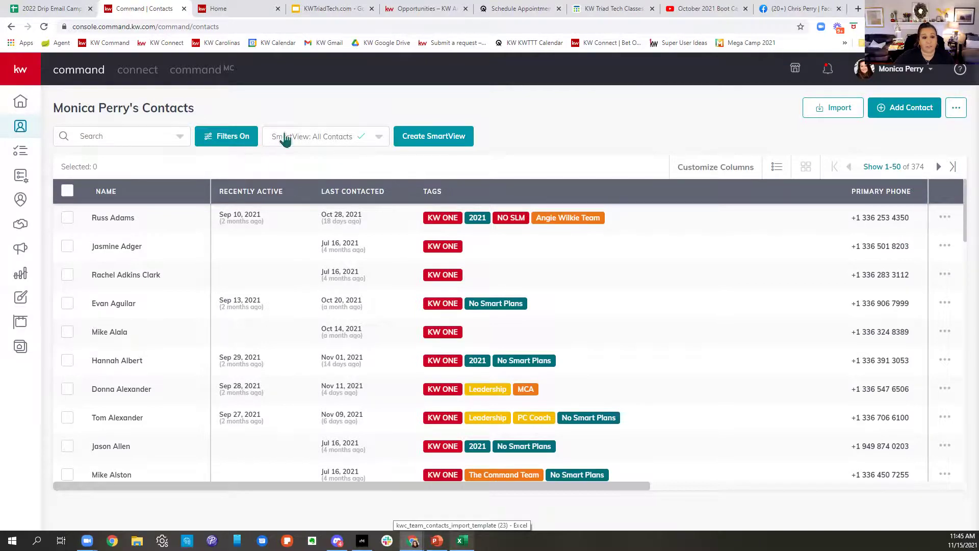
pyautogui.click(301, 137)
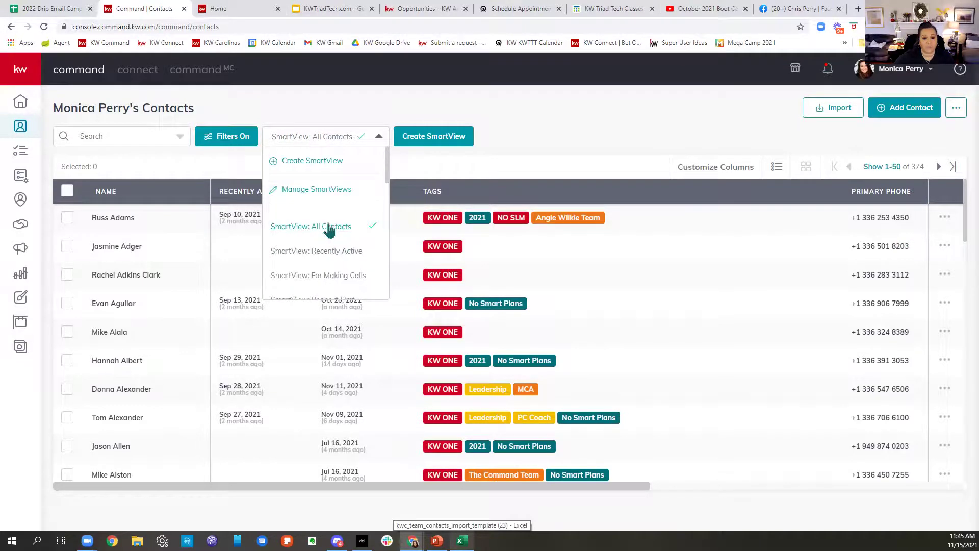
pyautogui.click(329, 225)
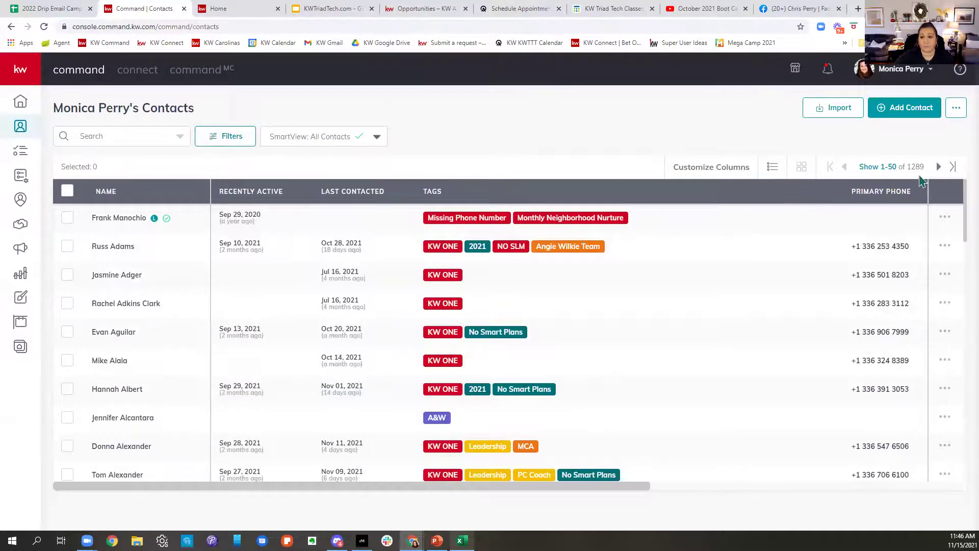
pyautogui.moveTo(926, 168); pyautogui.dragTo(847, 175)
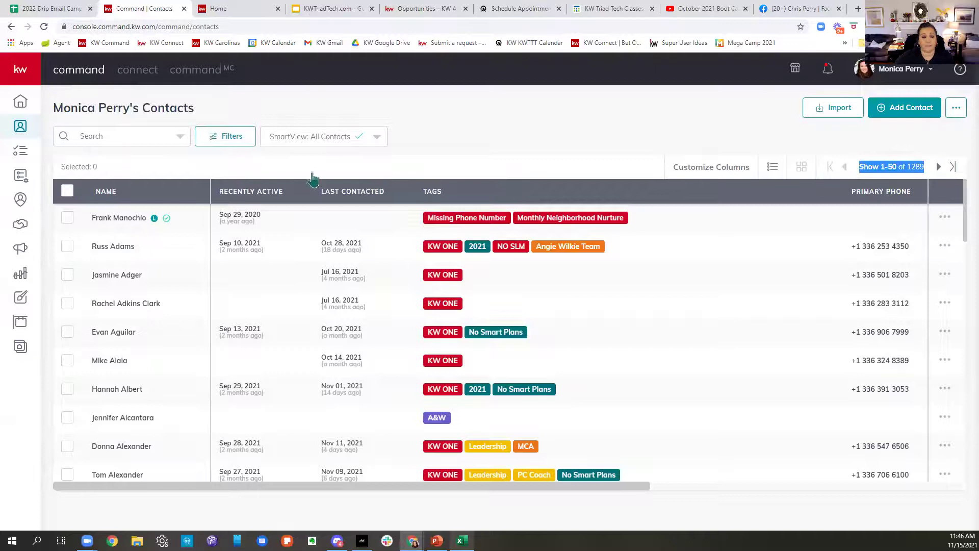
# Step: Set the pager to 500 Contacts, tick select-all for all 500, and open Select Bulk Action
pyautogui.click(888, 173)
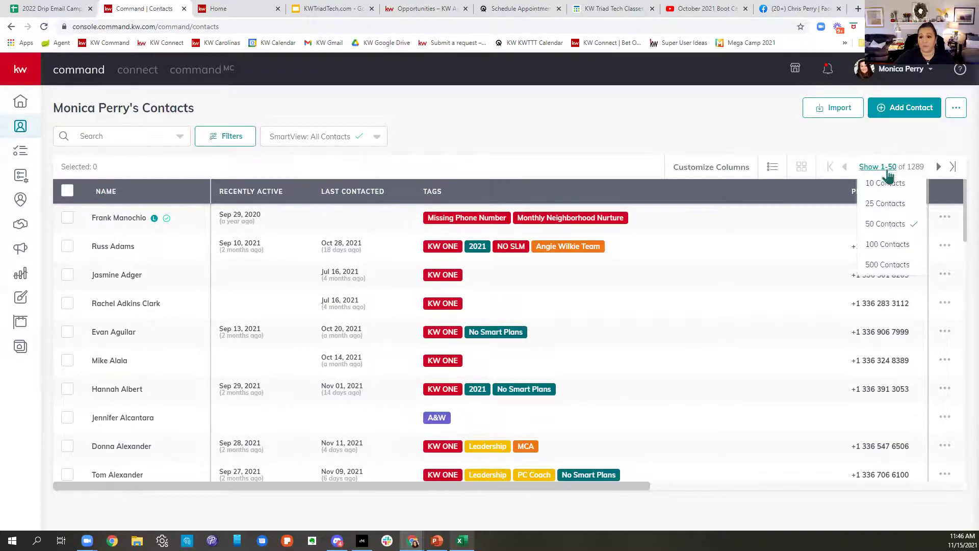
pyautogui.click(896, 268)
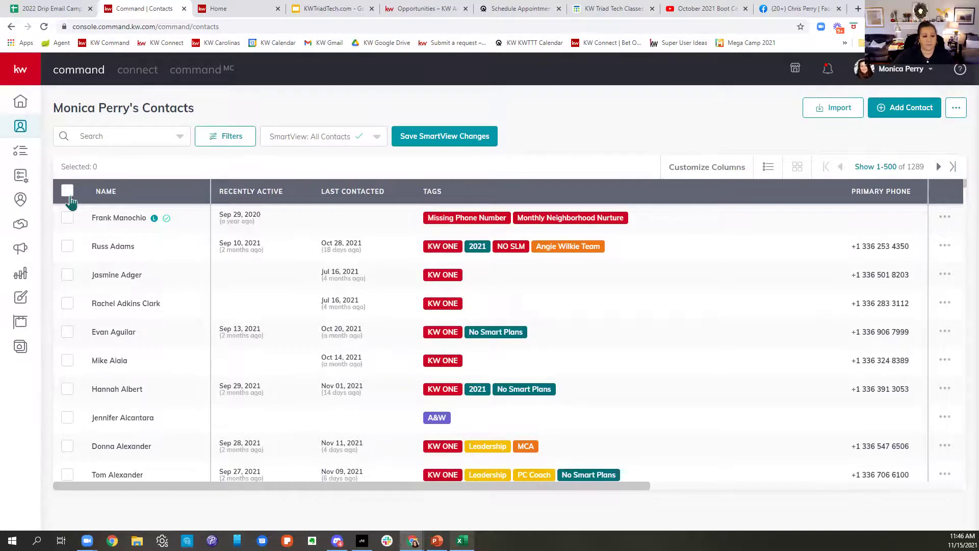
pyautogui.click(68, 191)
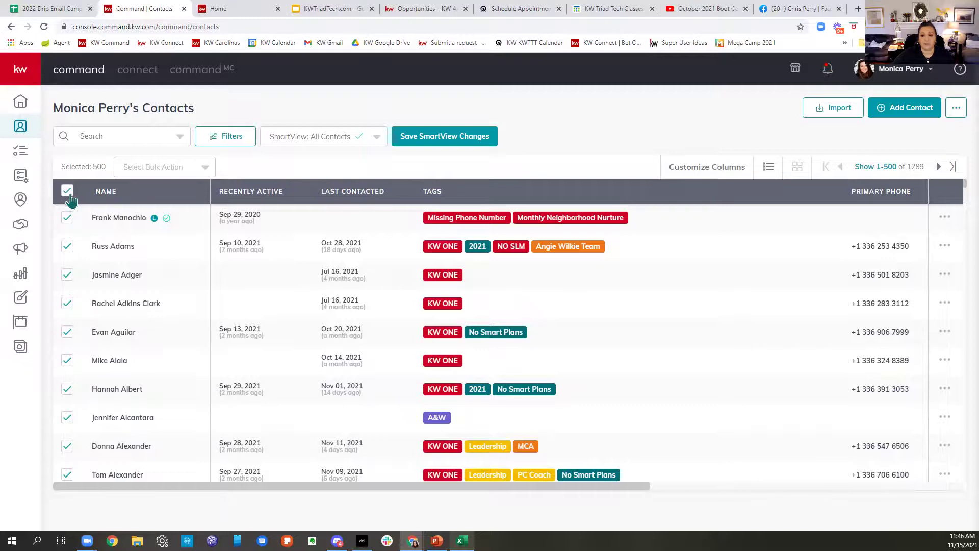
pyautogui.click(166, 168)
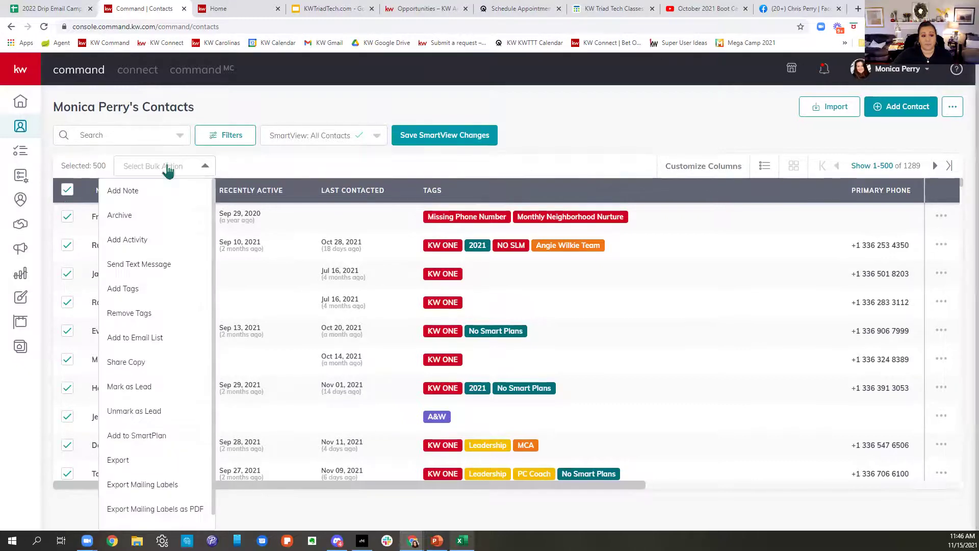
pyautogui.click(149, 437)
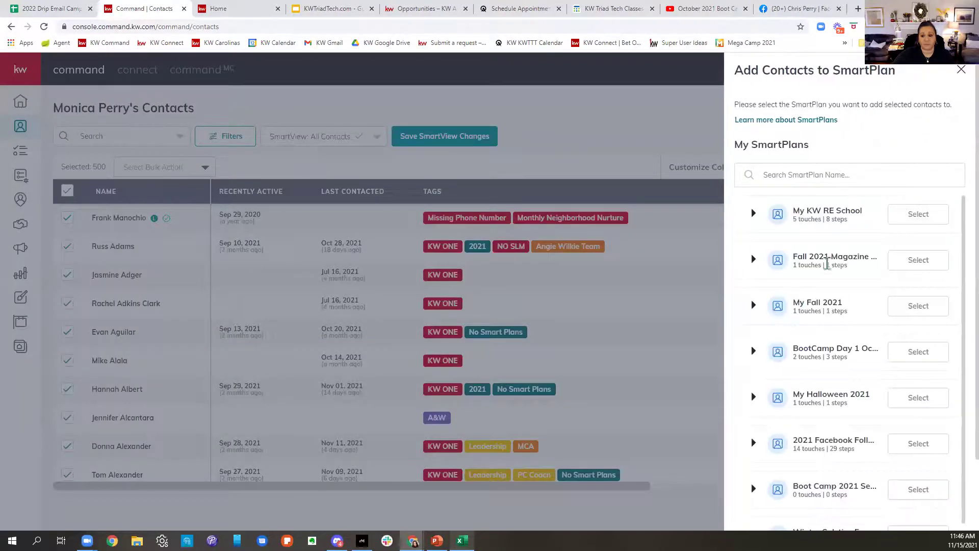
pyautogui.click(802, 177)
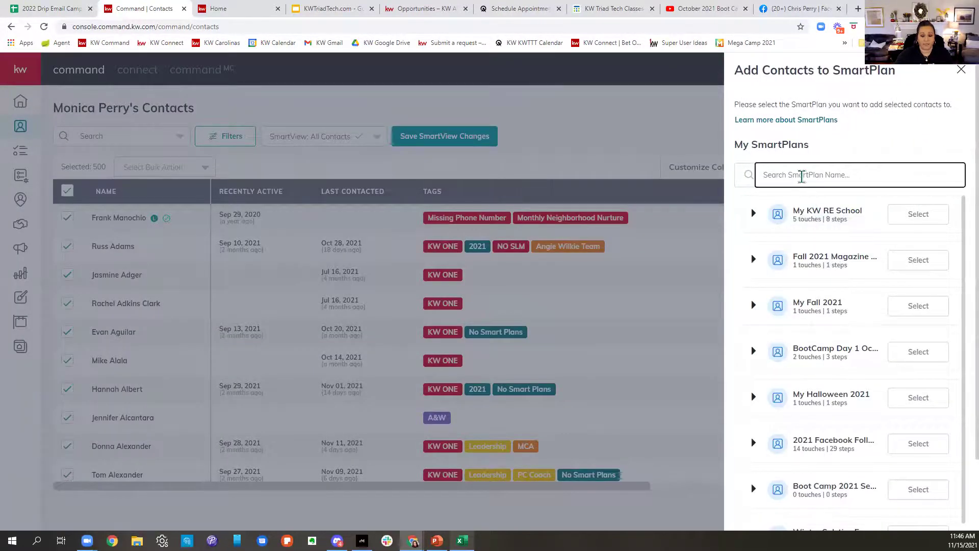
pyautogui.write('quart')
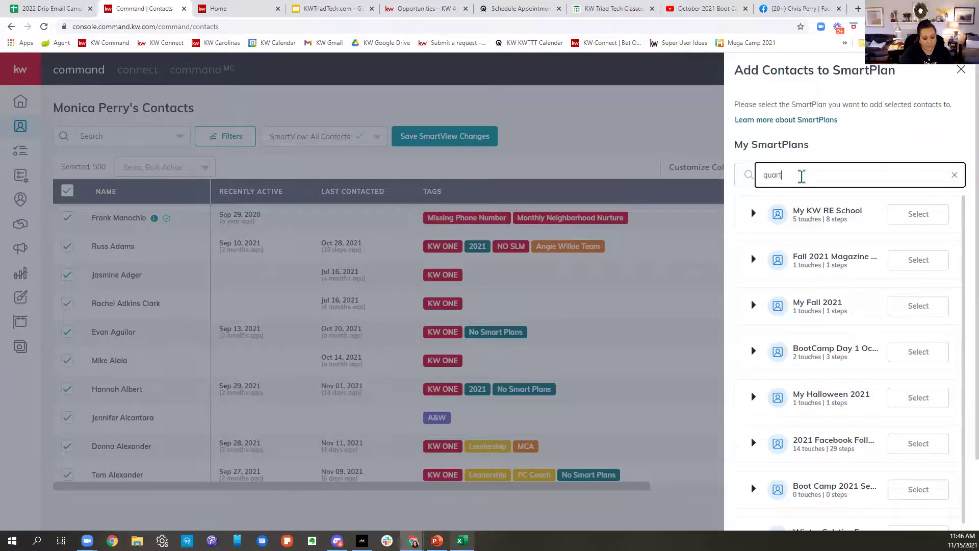
pyautogui.write('e')
pyautogui.click(918, 218)
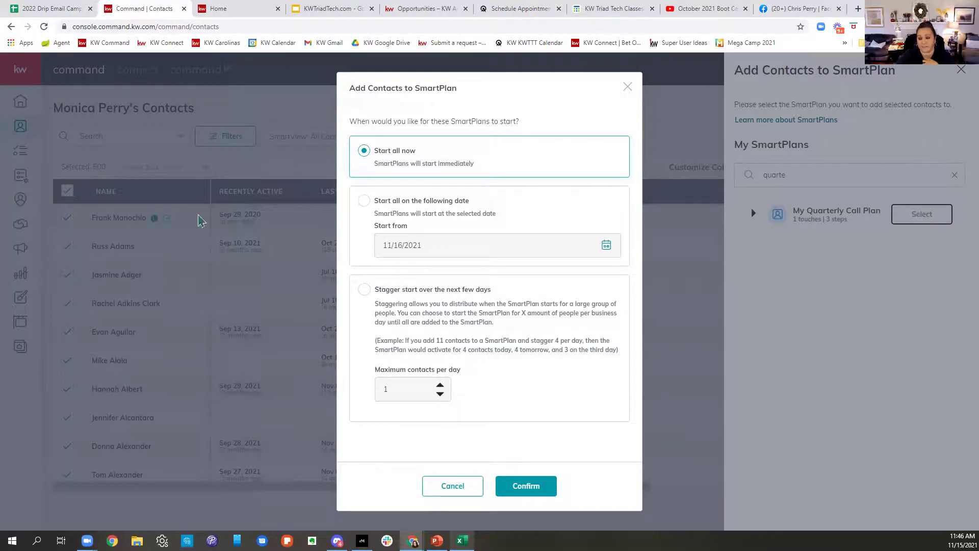
pyautogui.click(364, 289)
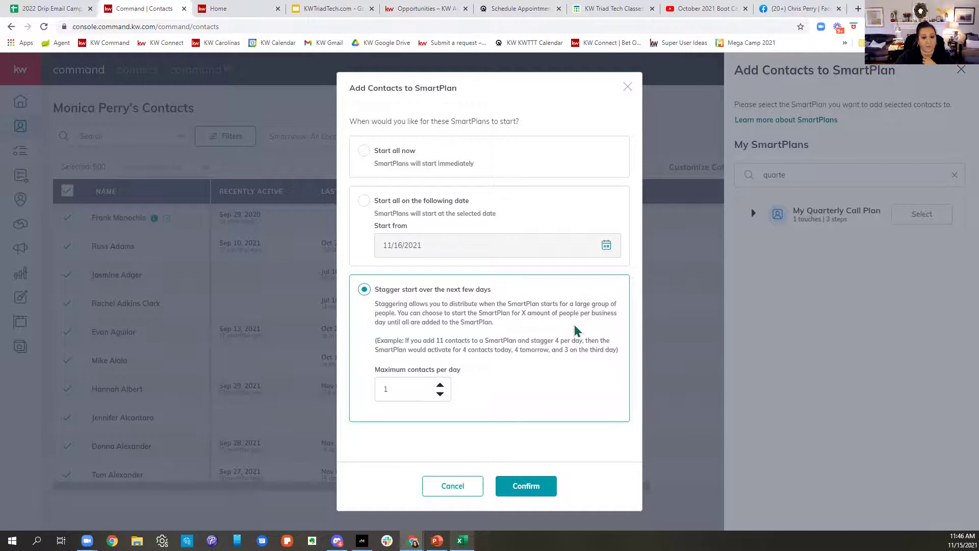
pyautogui.click(628, 88)
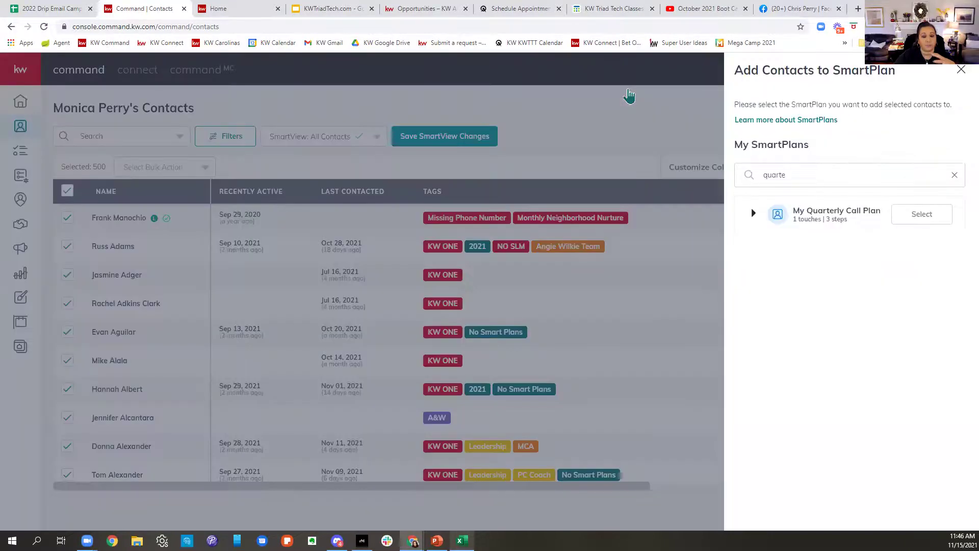
pyautogui.click(961, 70)
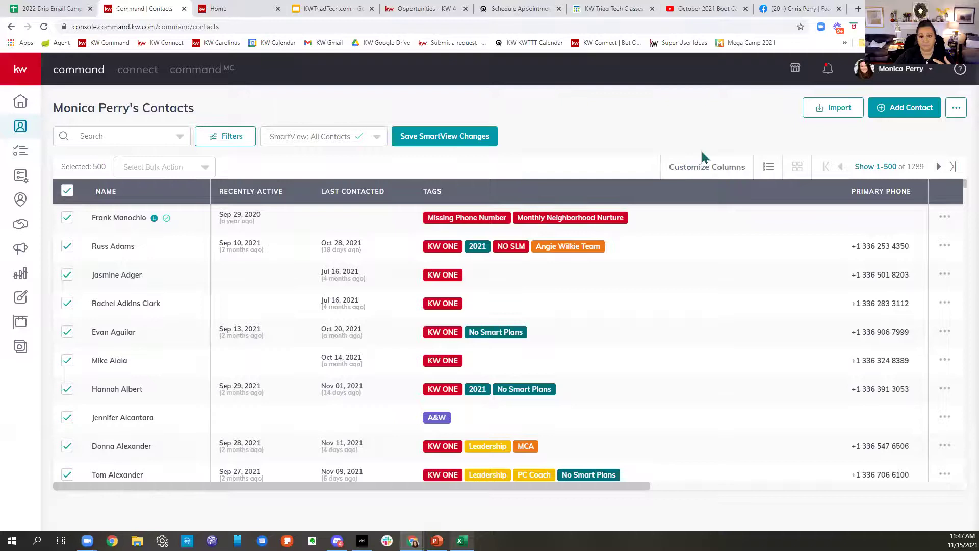
# Step: Search the contacts for the pasted contact name and open the matching record
pyautogui.click(137, 136)
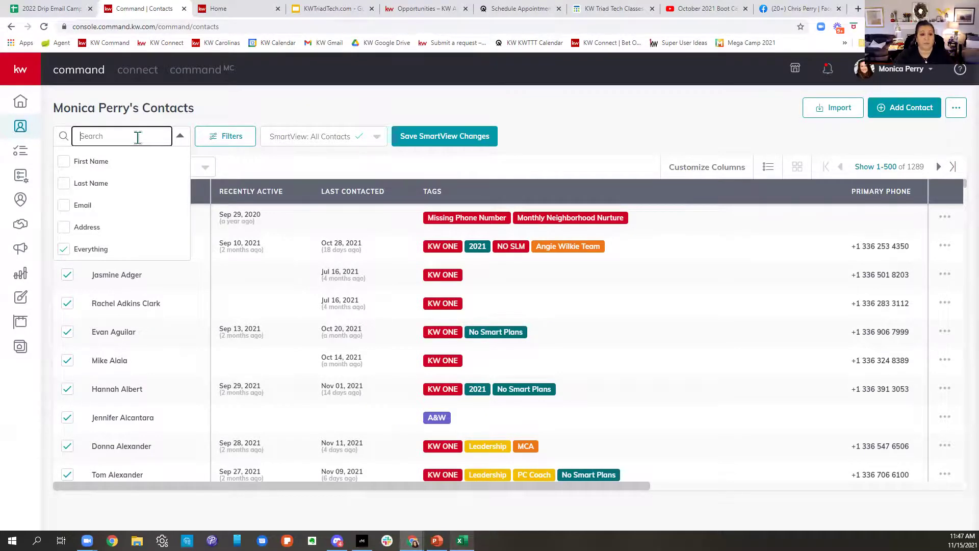
pyautogui.write('jim smith')
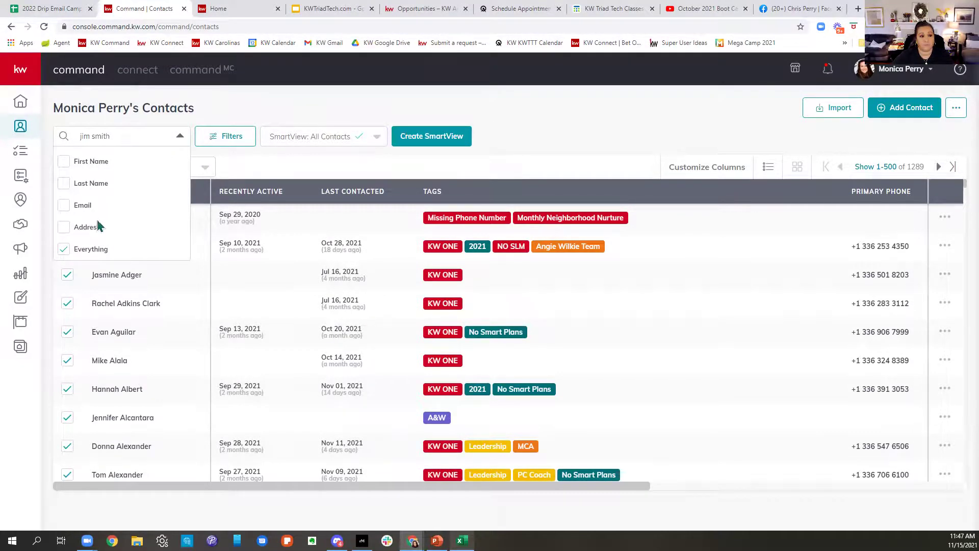
pyautogui.press('Return')
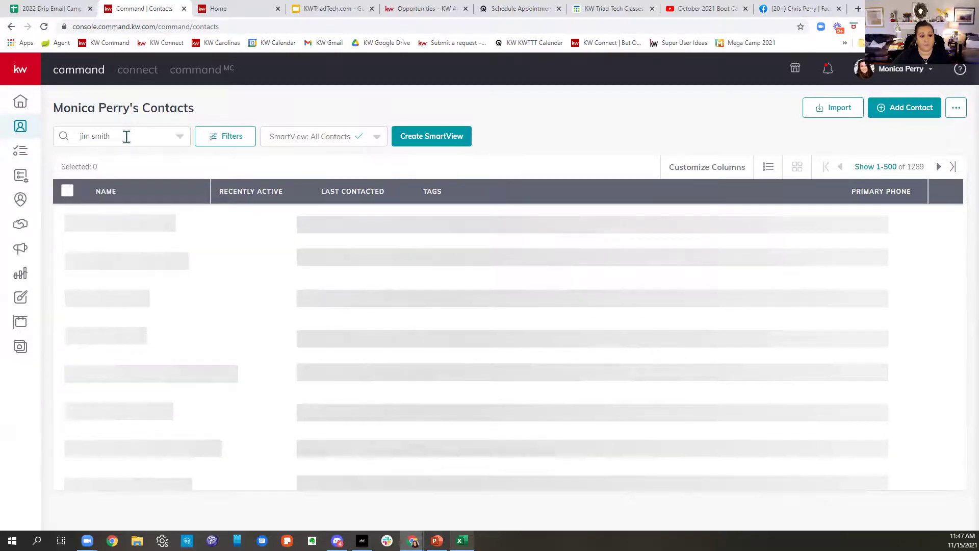
pyautogui.click(105, 218)
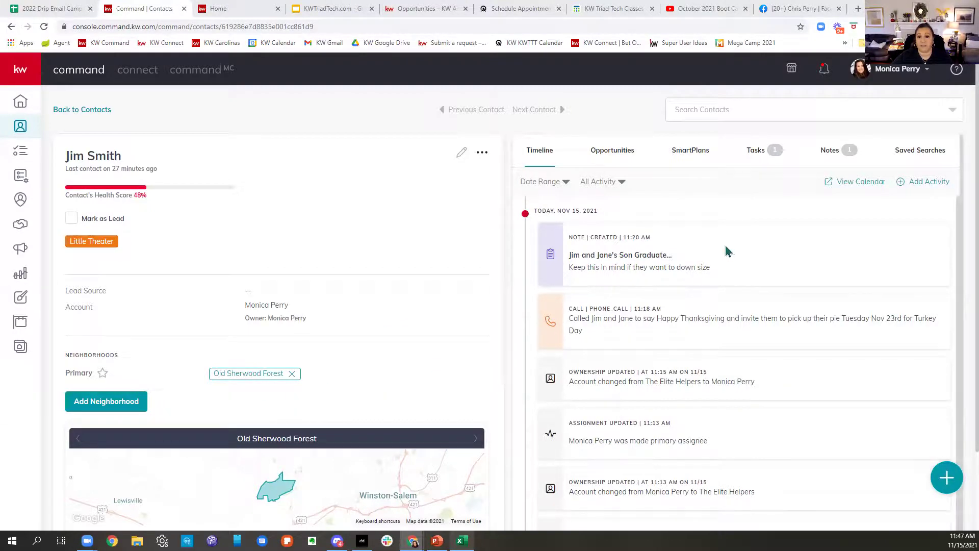
# Step: From the contact's SmartPlans tab, search 'monthly' and pick the top Monthly plan
pyautogui.click(699, 156)
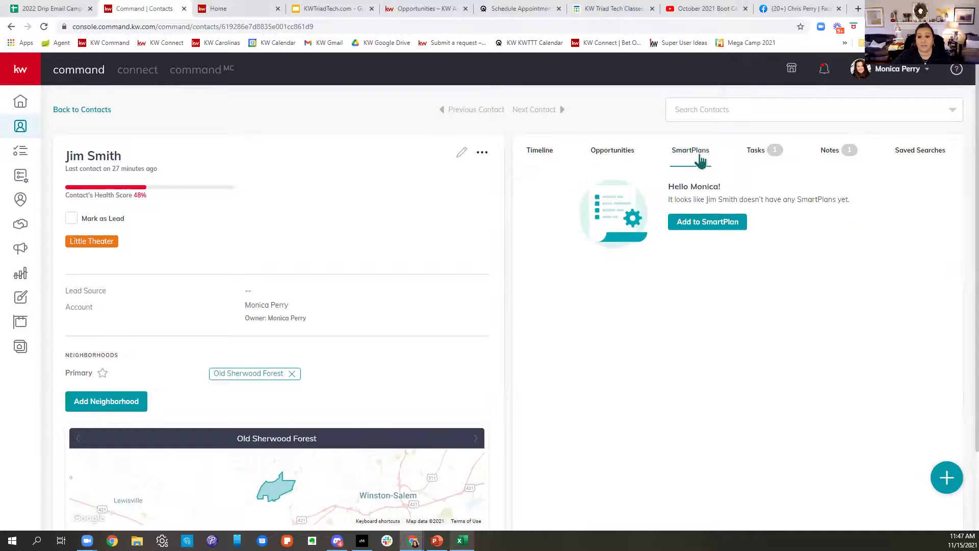
pyautogui.click(704, 221)
pyautogui.click(851, 175)
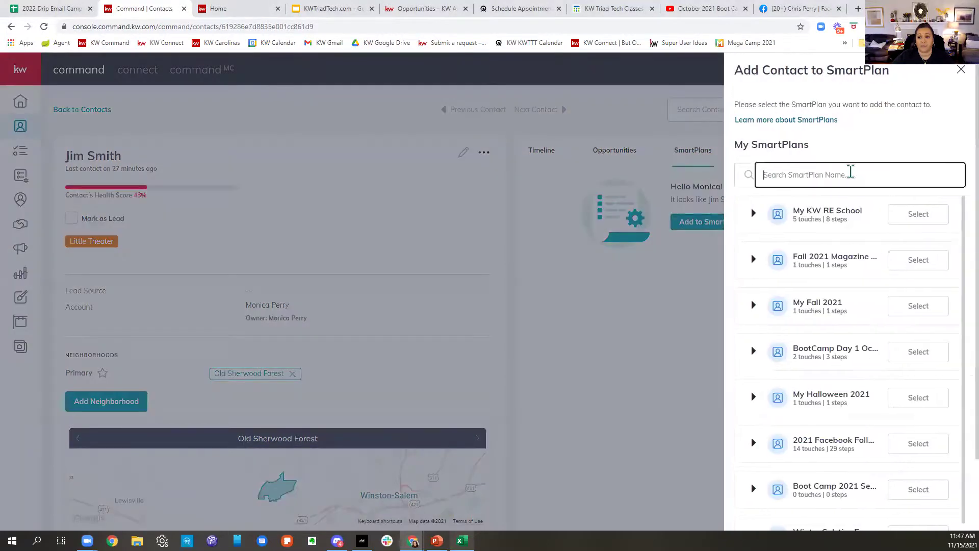
pyautogui.write('mon')
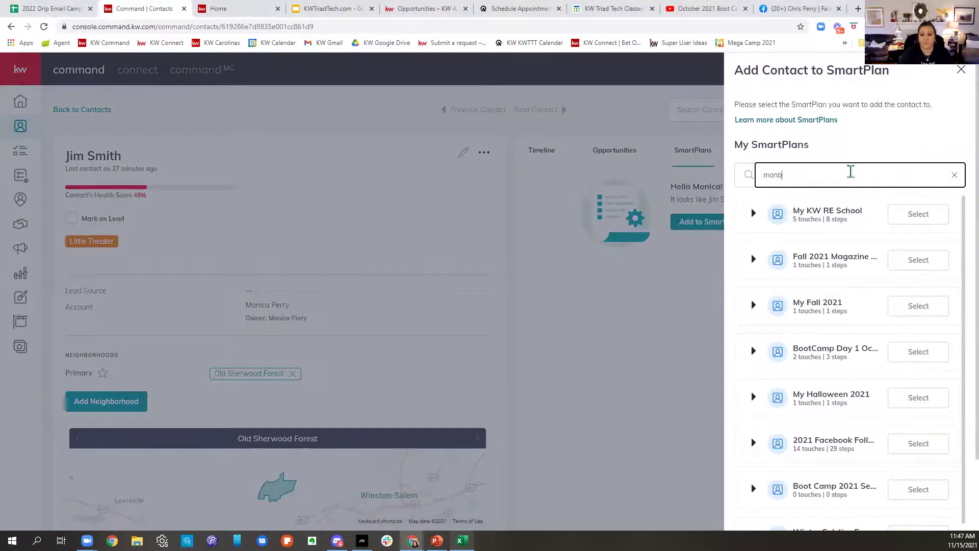
pyautogui.write('thly')
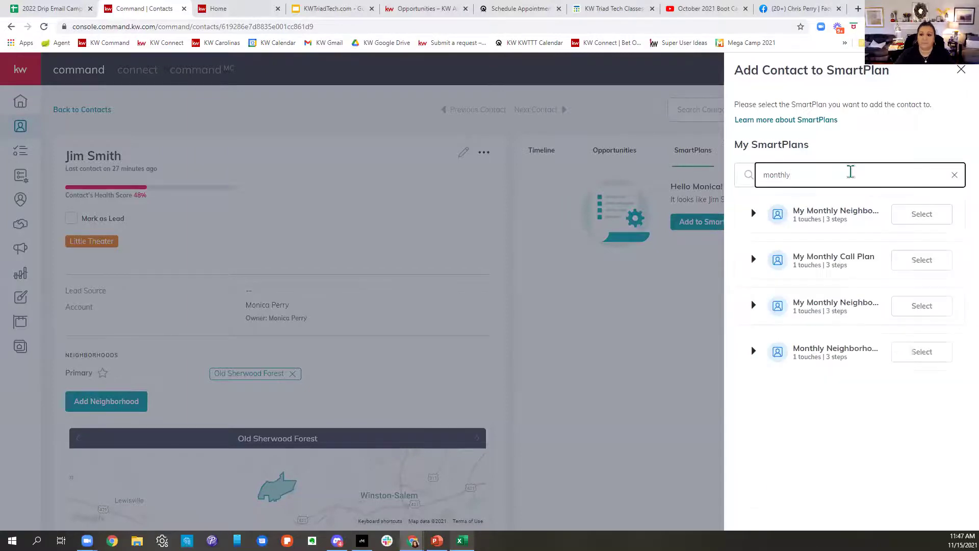
pyautogui.click(927, 222)
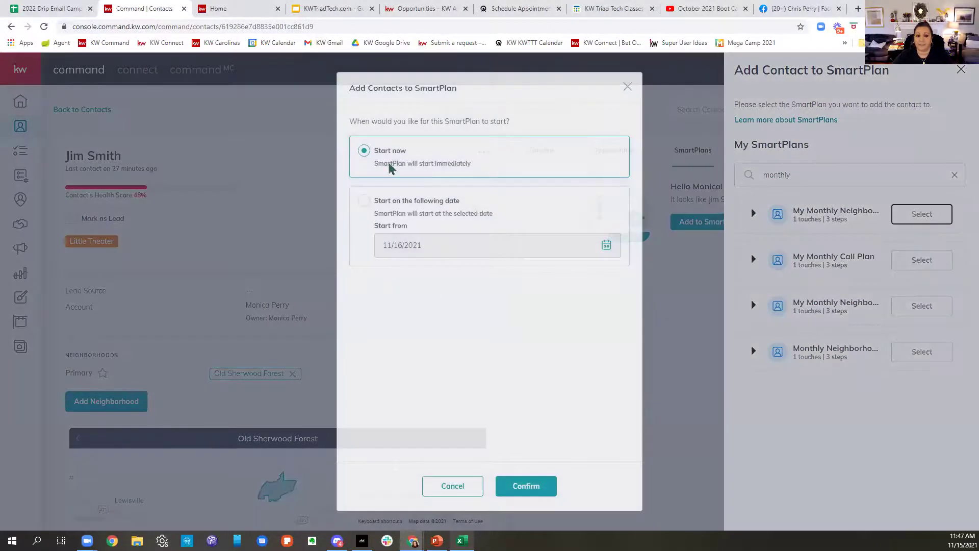
# Step: Cancel the enrollment, close the SmartPlan picker, and return to the My SmartPlans list
pyautogui.click(505, 485)
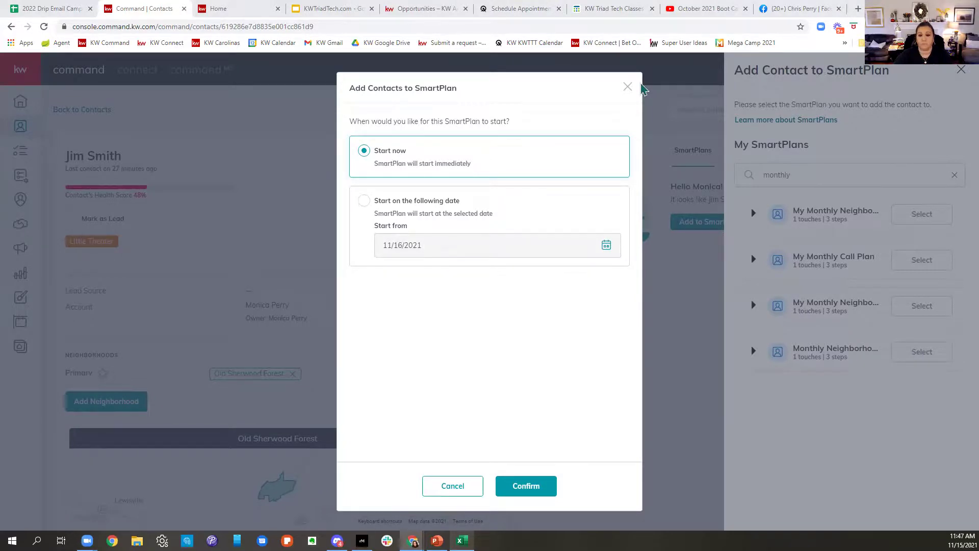
pyautogui.click(627, 88)
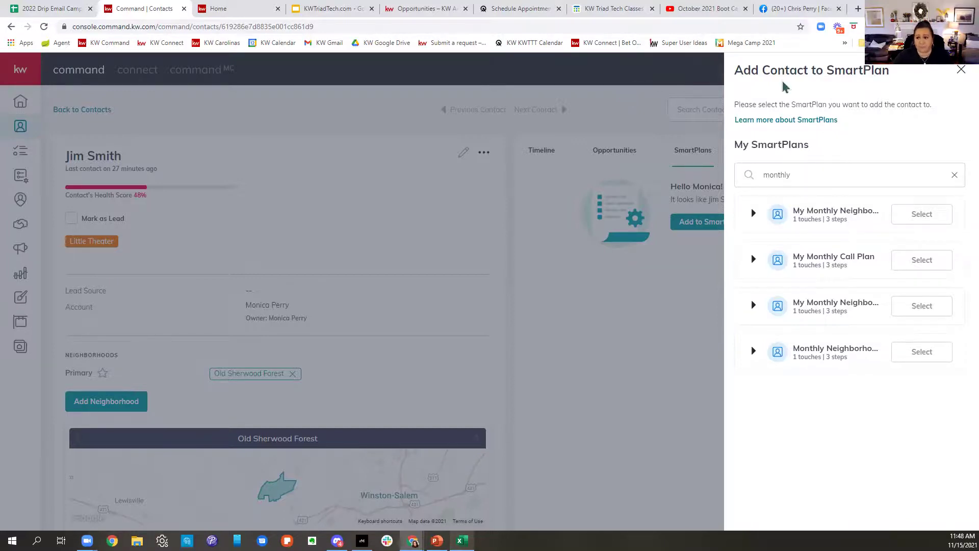
pyautogui.click(961, 70)
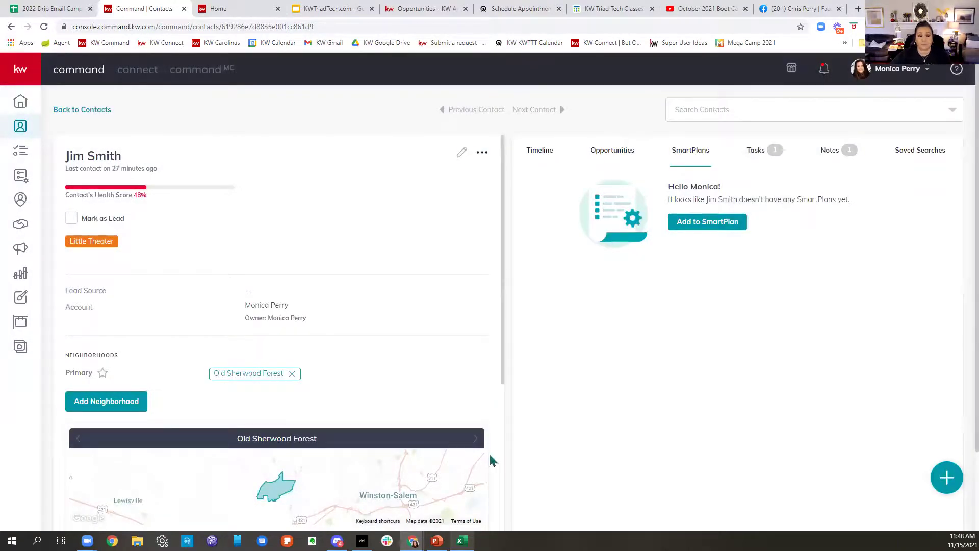
pyautogui.click(18, 178)
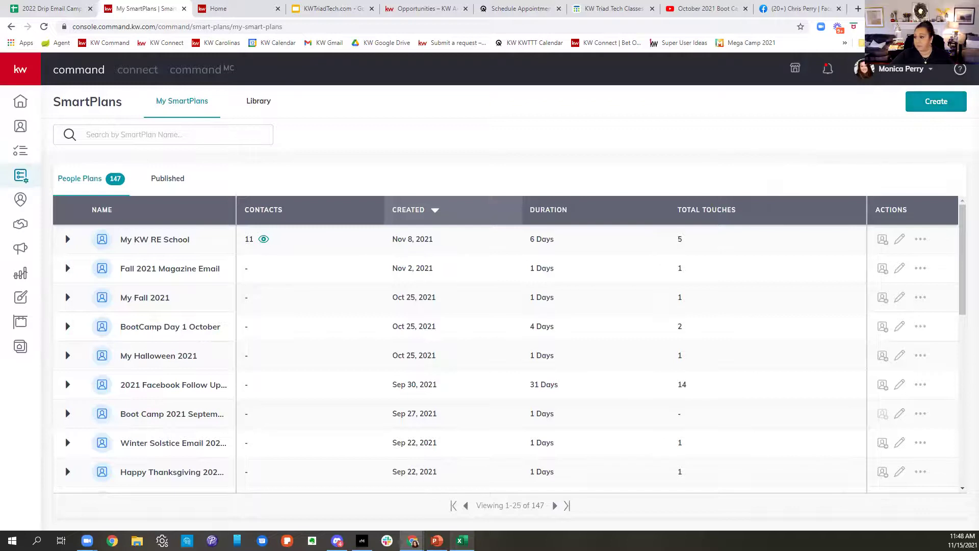
# Step: Create a new SmartPlan with the Plan Name 'Boot Camp Day 1 - 11/2021'
pyautogui.click(930, 113)
pyautogui.click(458, 284)
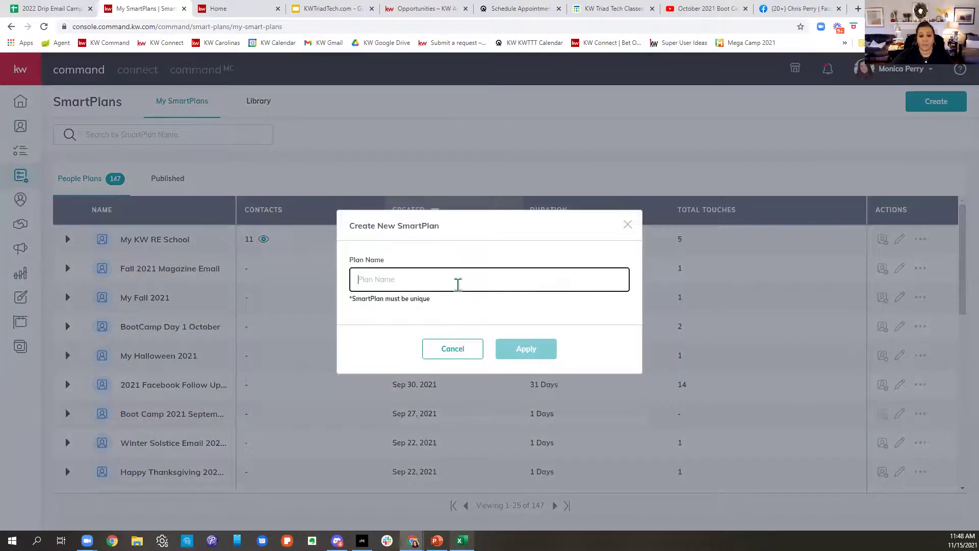
pyautogui.write('Boot Camp Da')
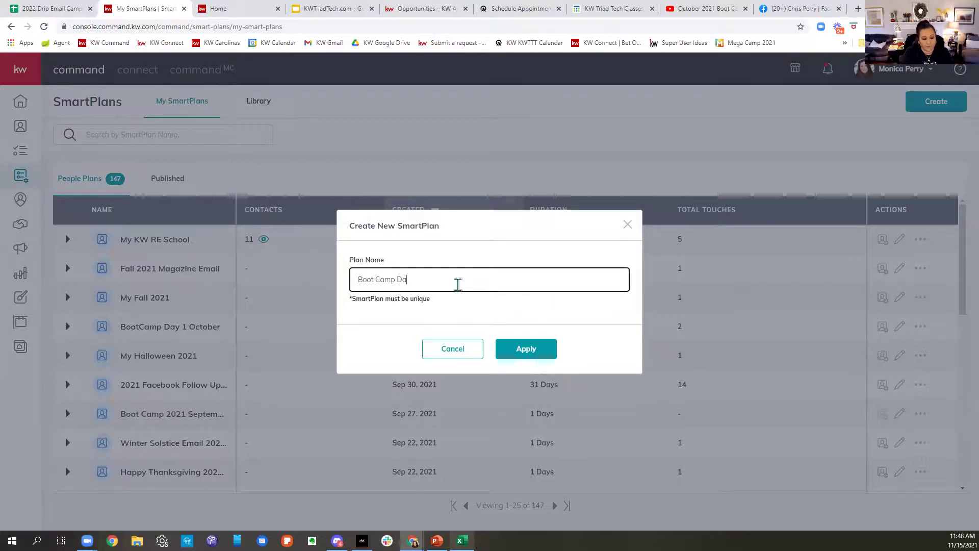
pyautogui.write('y 1 -')
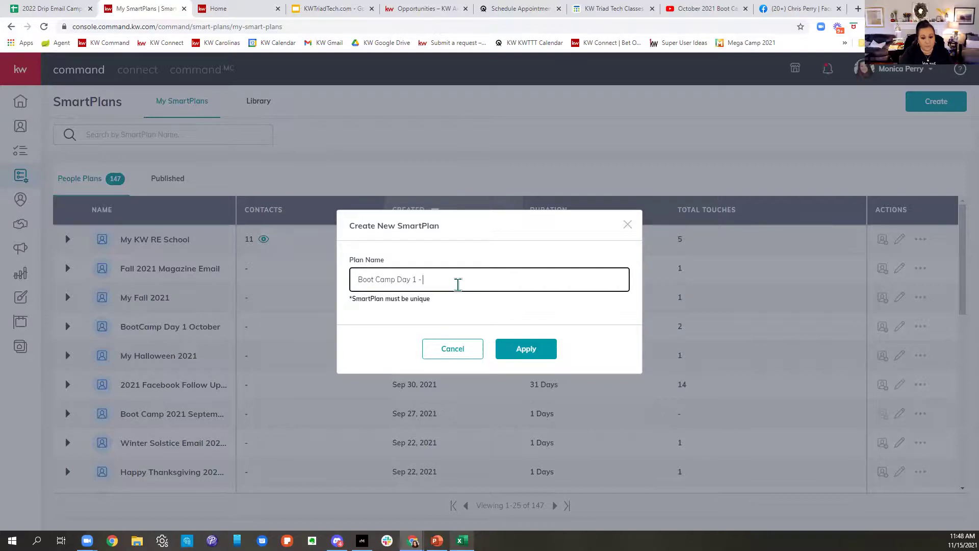
pyautogui.write(' 11/2021')
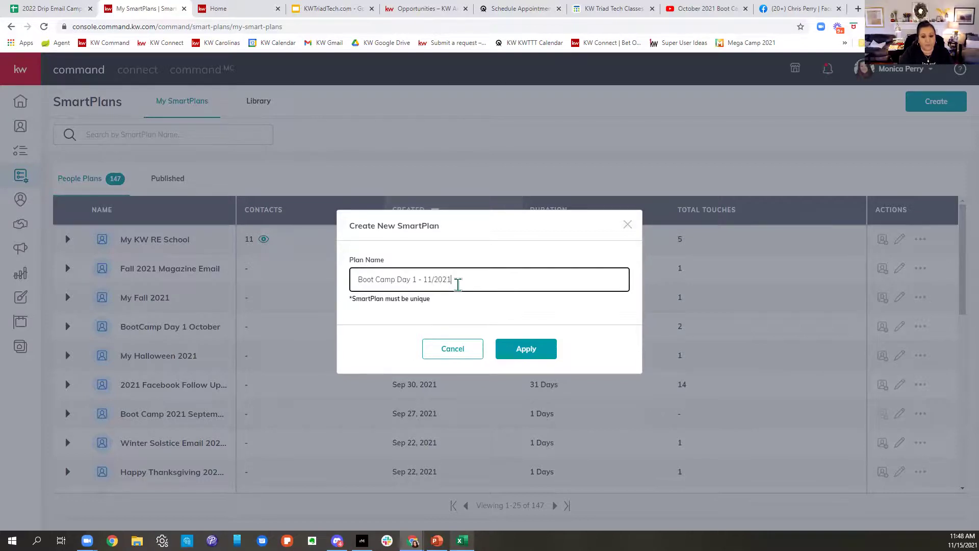
pyautogui.click(531, 352)
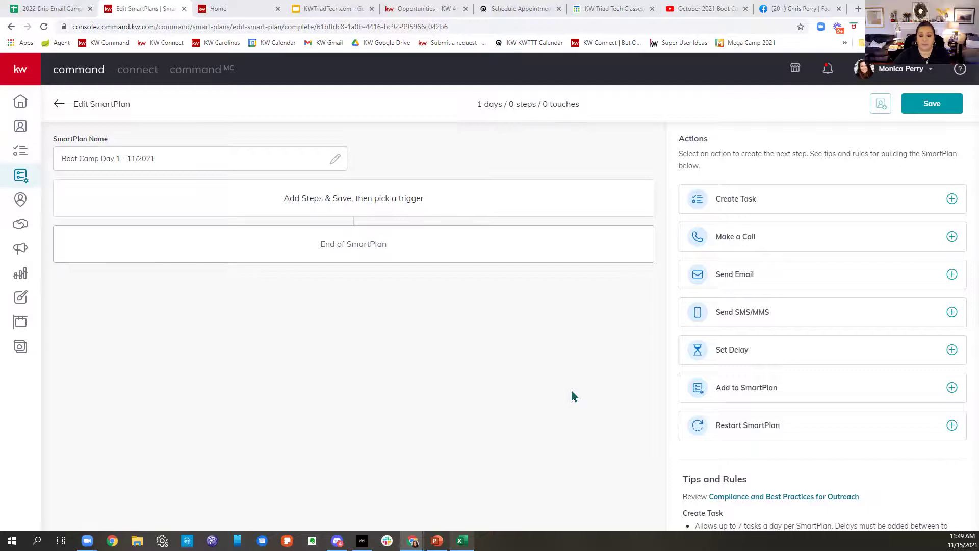
# Step: Add a non-touch task named 'Get home address for' plus the contact's first and last name
pyautogui.click(797, 203)
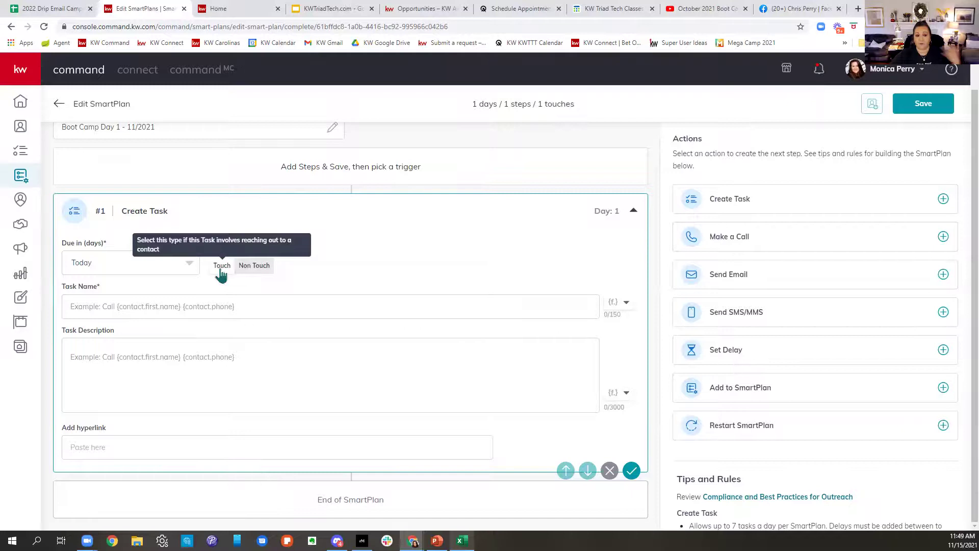
pyautogui.click(264, 269)
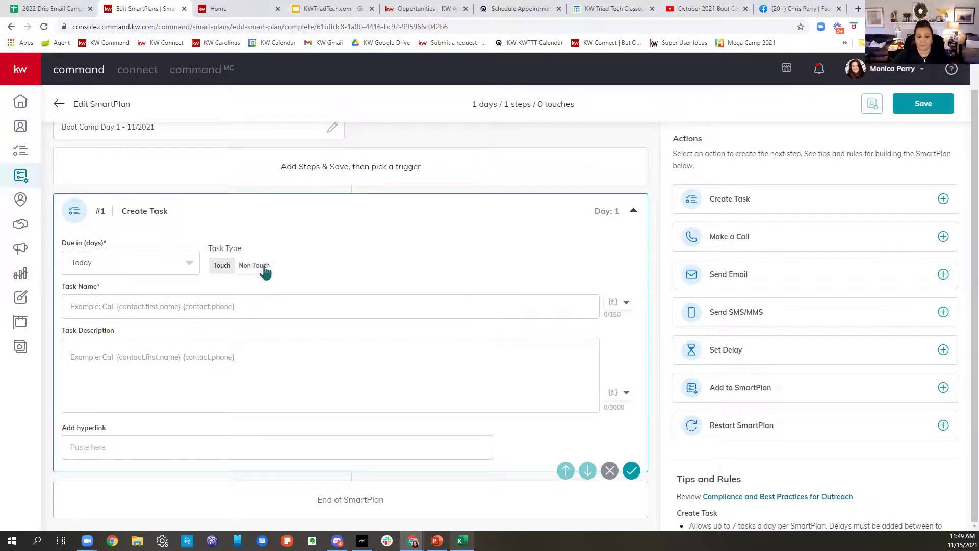
pyautogui.click(194, 308)
pyautogui.write('M')
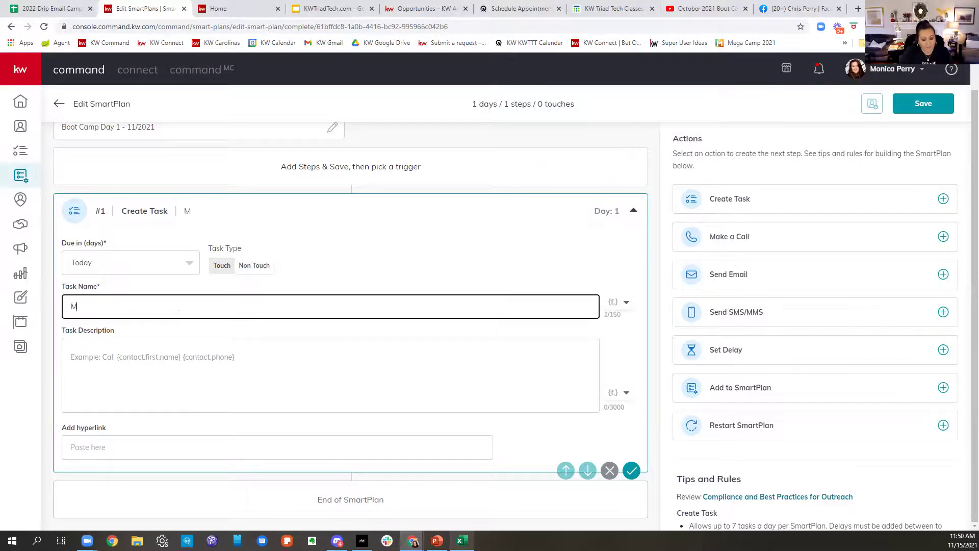
pyautogui.write('ake sure')
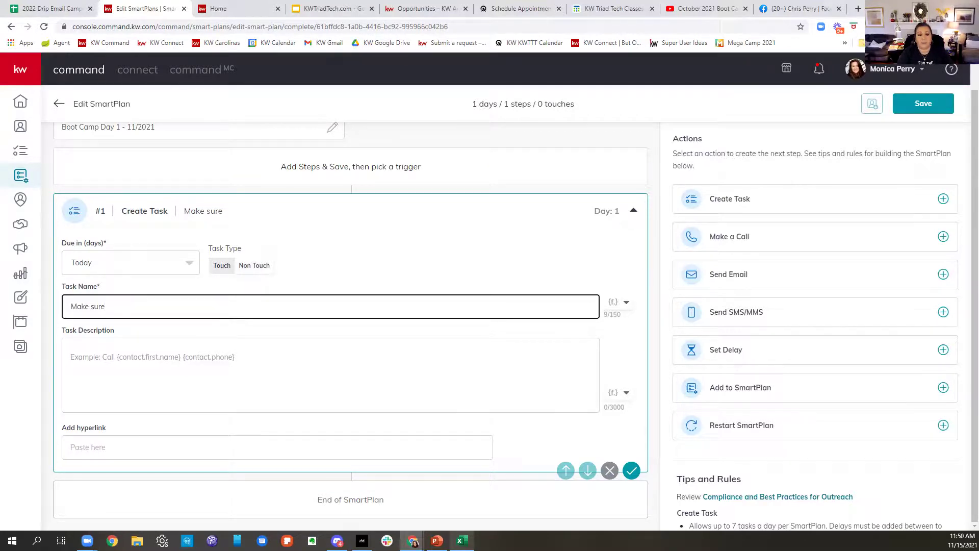
pyautogui.press('BackSpace')
pyautogui.press('BackSpace')
pyautogui.press('BackSpace')
pyautogui.press('BackSpace')
pyautogui.press('BackSpace')
pyautogui.press('BackSpace')
pyautogui.press('BackSpace')
pyautogui.press('BackSpace')
pyautogui.press('BackSpace')
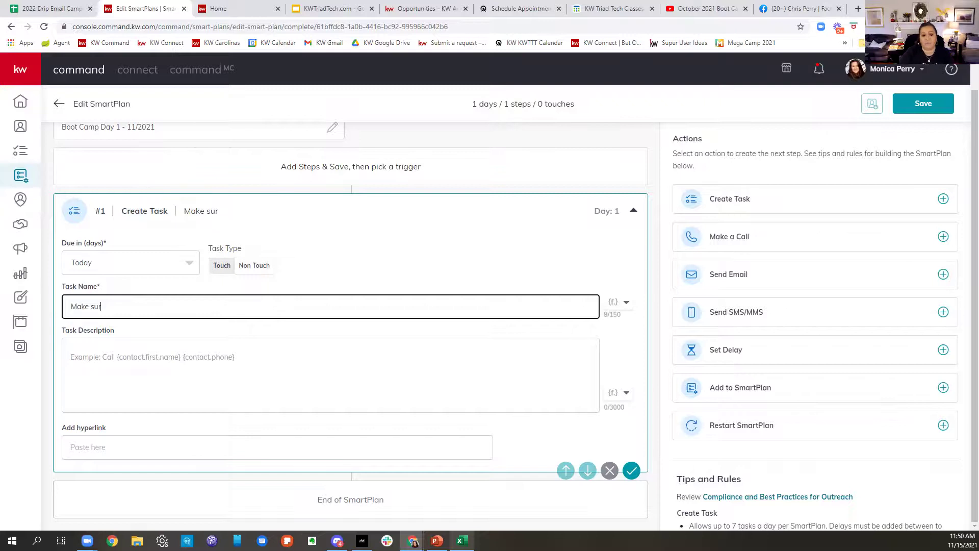
pyautogui.write('Get home aff')
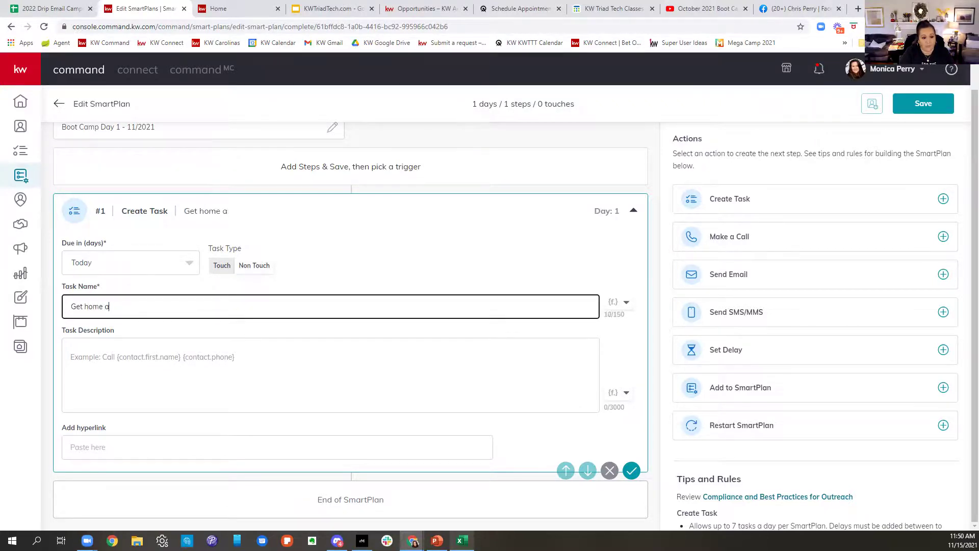
pyautogui.press('BackSpace')
pyautogui.press('BackSpace')
pyautogui.write('ddress')
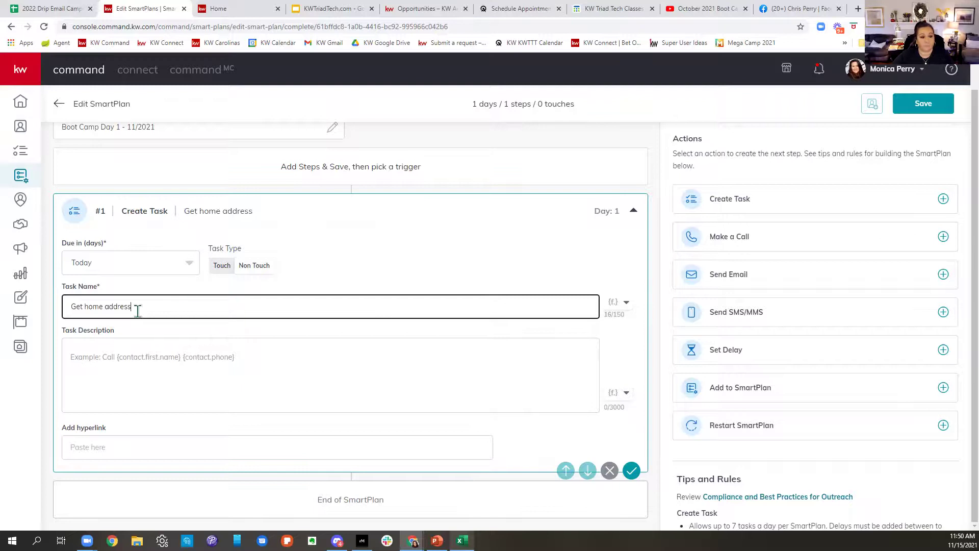
pyautogui.write(' for')
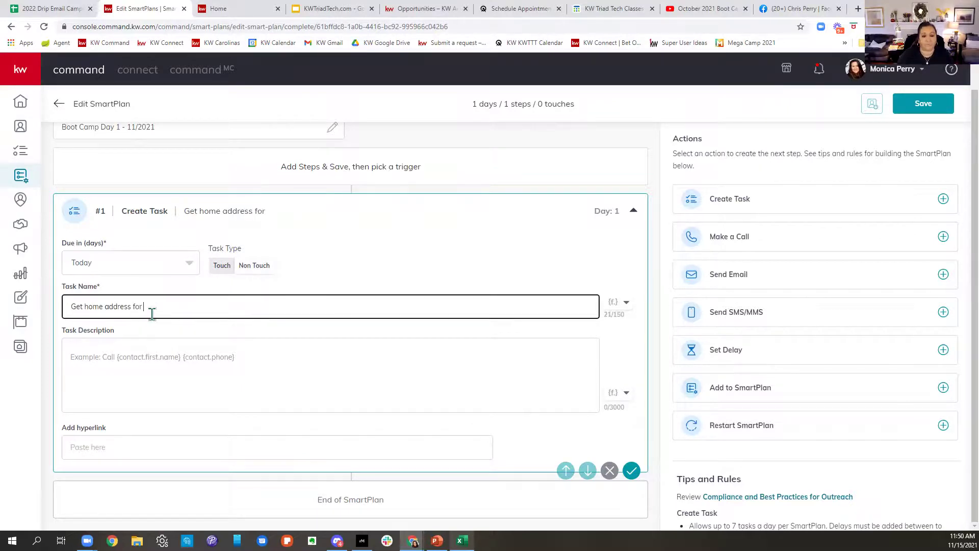
pyautogui.click(620, 306)
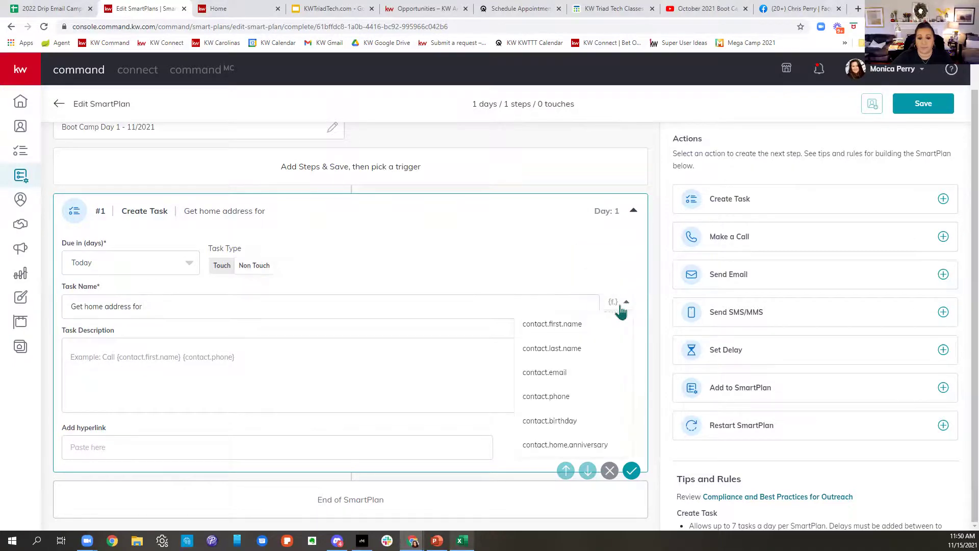
pyautogui.click(589, 326)
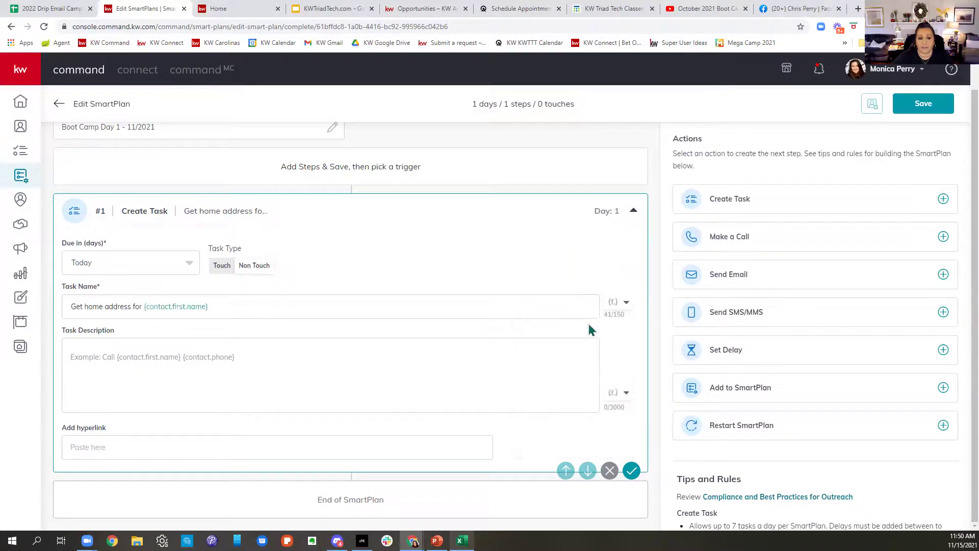
pyautogui.click(619, 307)
pyautogui.click(568, 350)
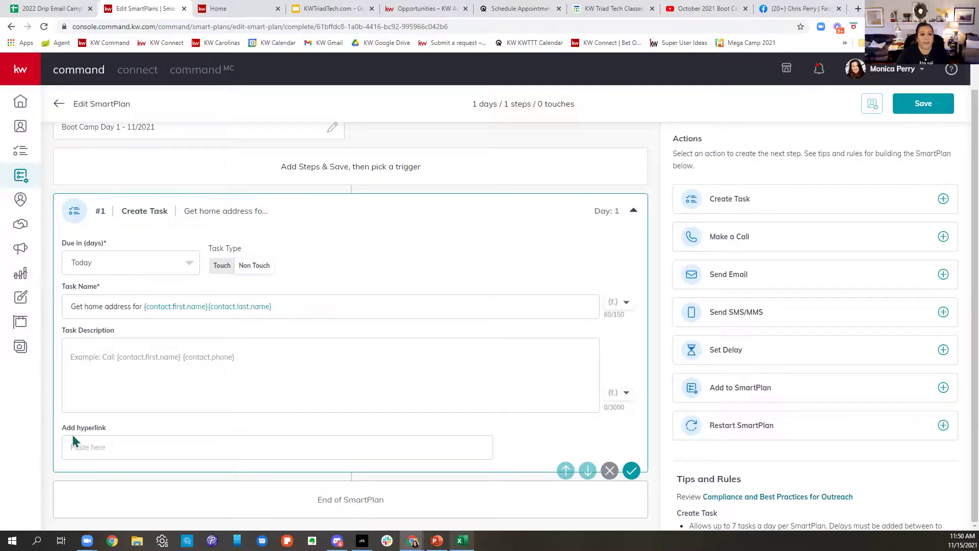
# Step: Give the task the description 'Missing home address get it added to Command', then add a call step
pyautogui.click(138, 361)
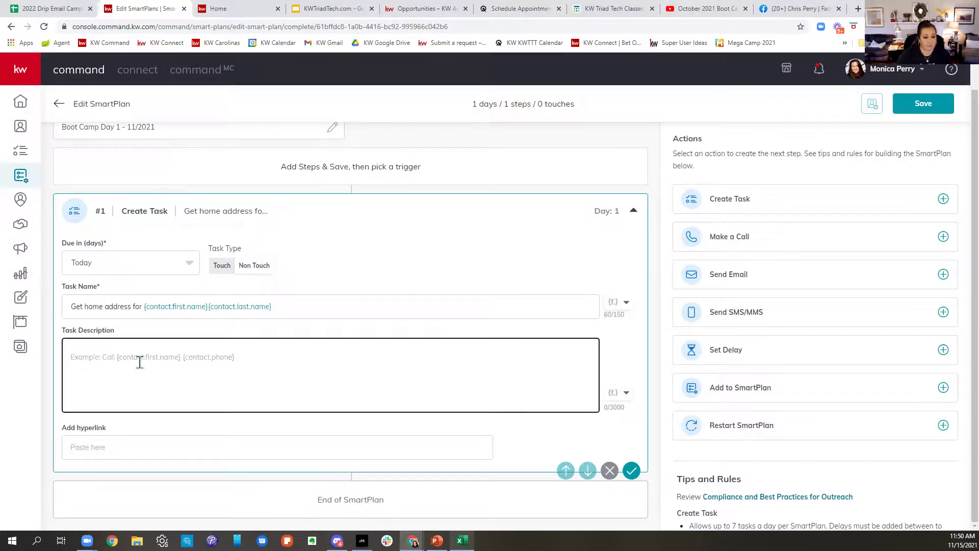
pyautogui.write('Missing ')
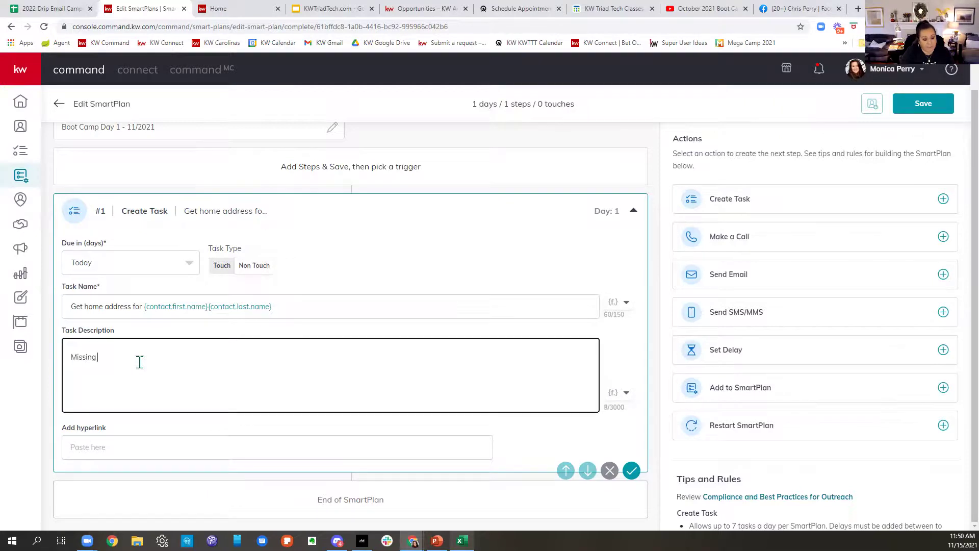
pyautogui.write('home addre')
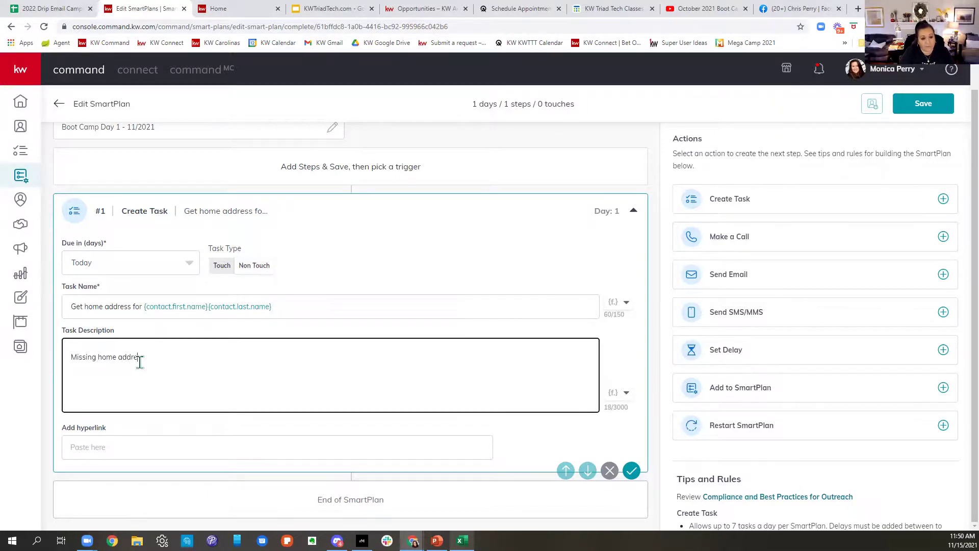
pyautogui.write('ss get it ')
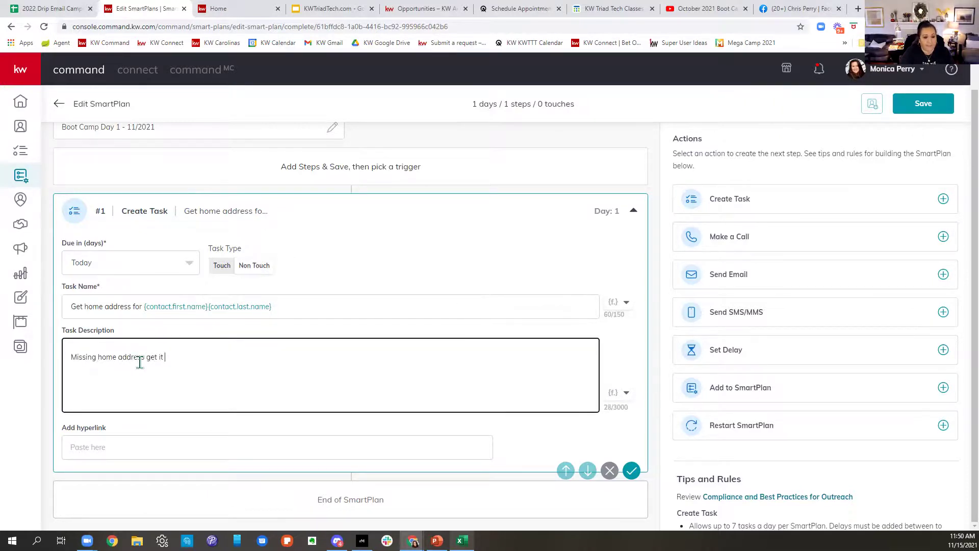
pyautogui.write('added t')
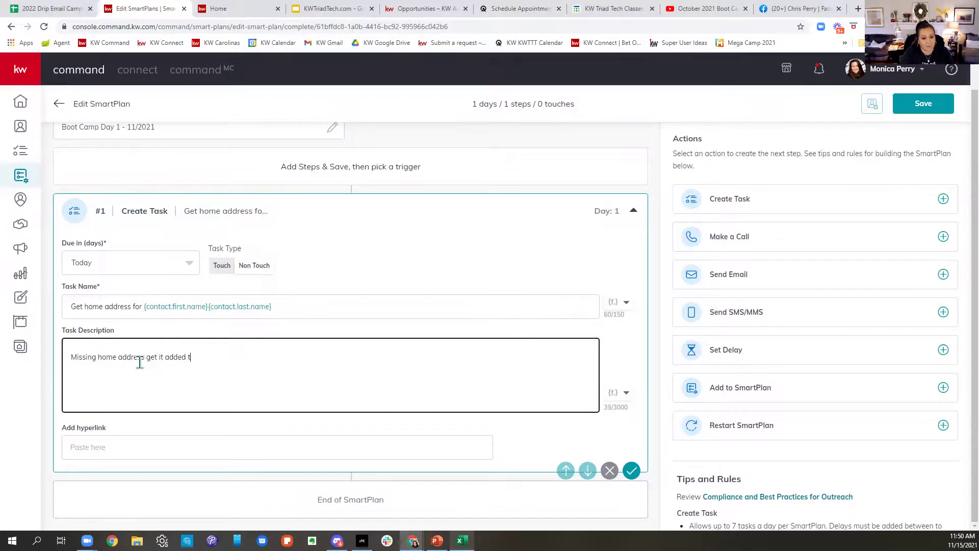
pyautogui.write('o Command')
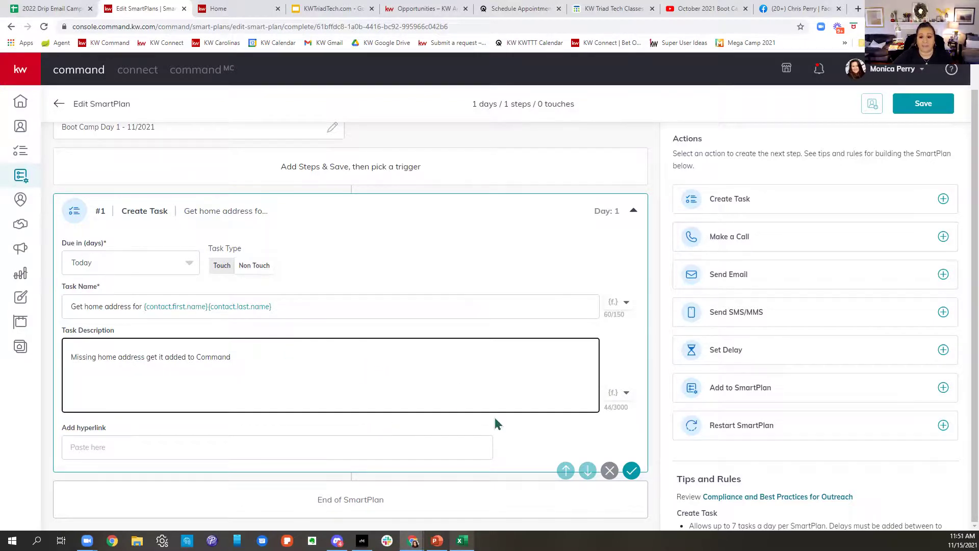
pyautogui.click(777, 245)
# Step: Name the call step using the contact's first name, last name and phone merge fields
pyautogui.click(118, 264)
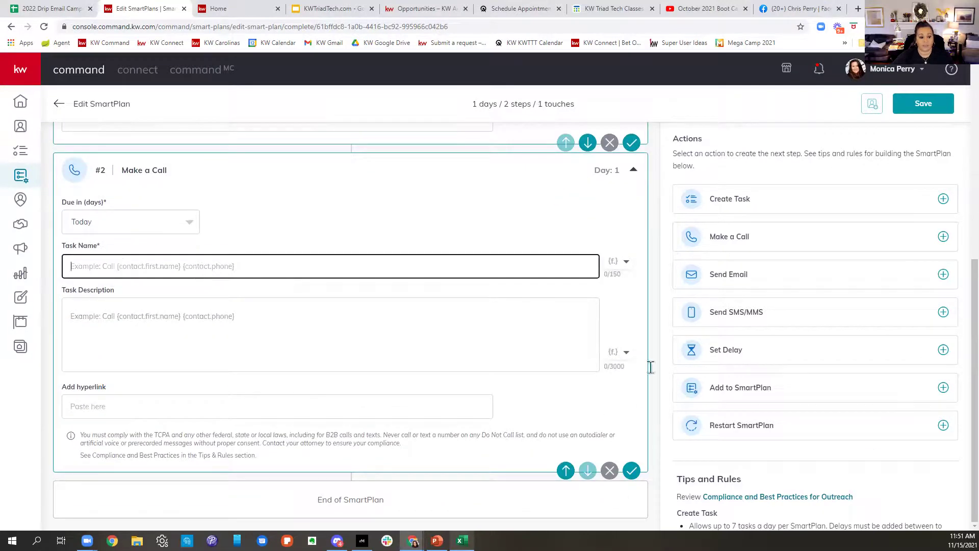
pyautogui.write('Call')
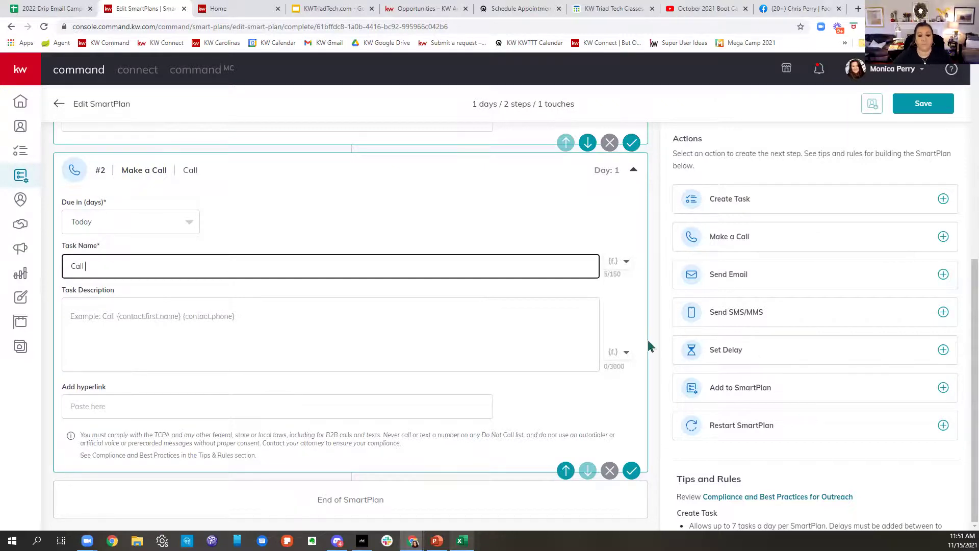
pyautogui.click(625, 261)
pyautogui.click(555, 285)
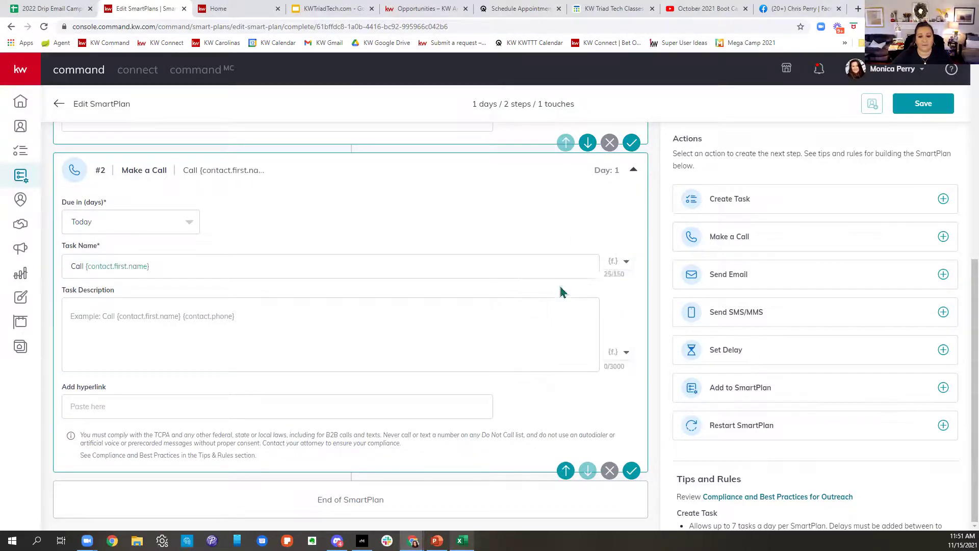
pyautogui.click(625, 262)
pyautogui.click(555, 310)
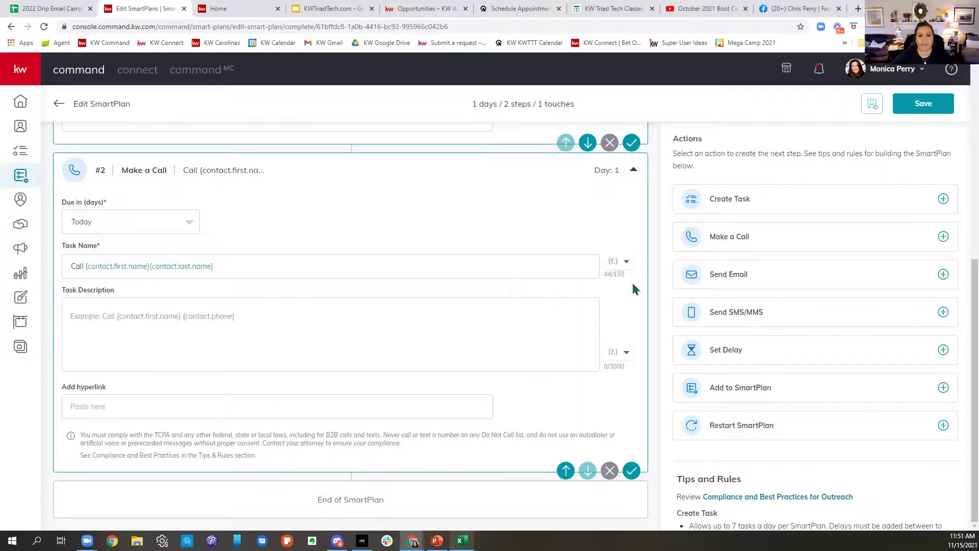
pyautogui.click(625, 263)
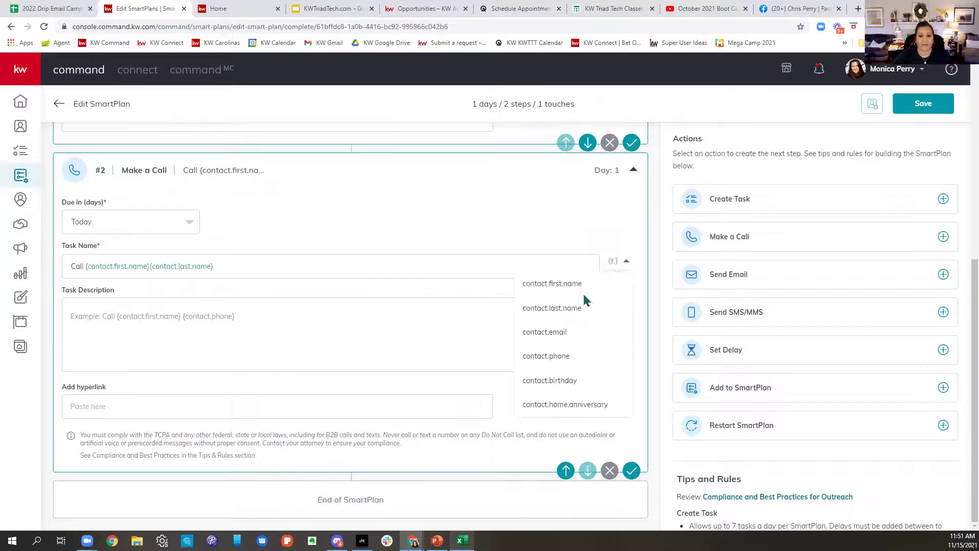
pyautogui.click(564, 356)
# Step: Start the call description with 'Have a conversation' and a new line beginning "Hi
pyautogui.click(238, 318)
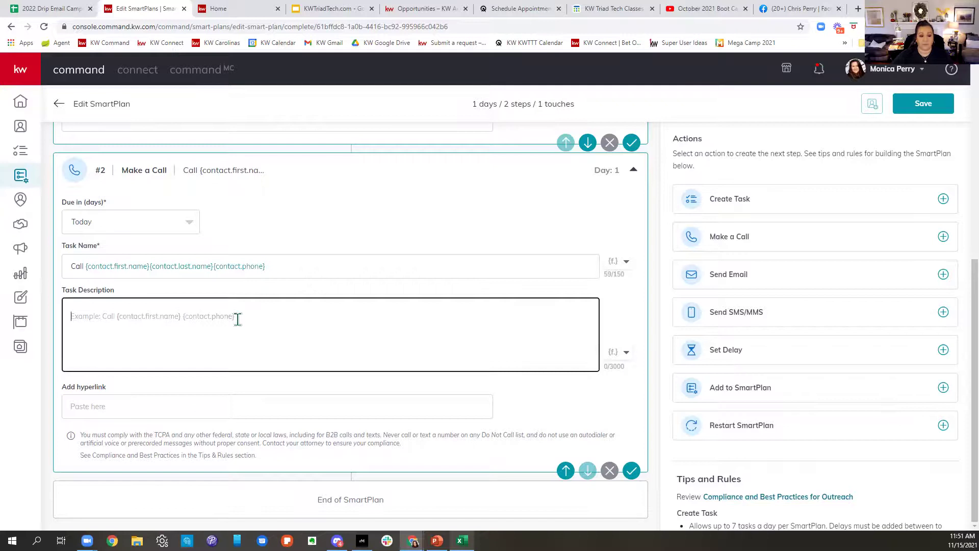
pyautogui.write('Int')
pyautogui.press('BackSpace')
pyautogui.press('BackSpace')
pyautogui.press('BackSpace')
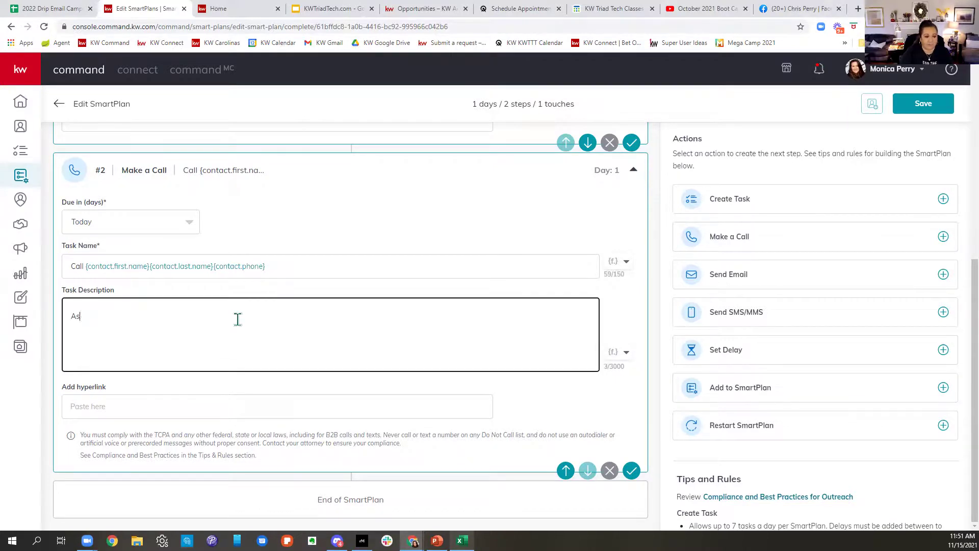
pyautogui.write('Have a conv')
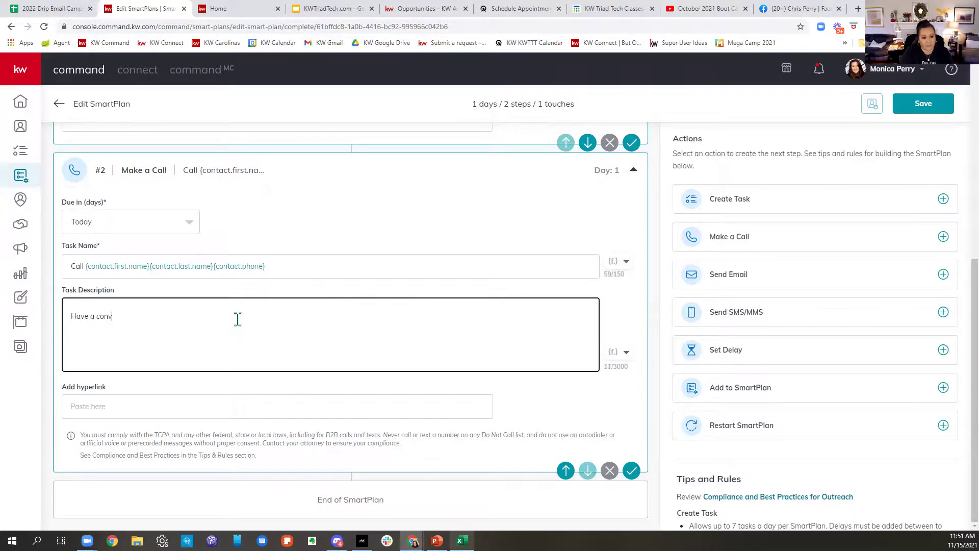
pyautogui.write('ersation')
pyautogui.press('BackSpace')
pyautogui.press('BackSpace')
pyautogui.press('BackSpace')
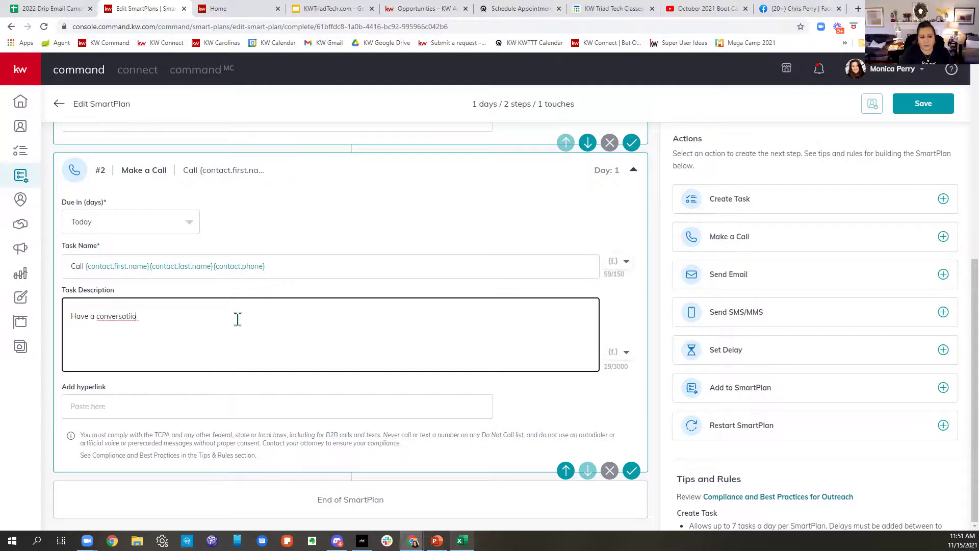
pyautogui.write('ion')
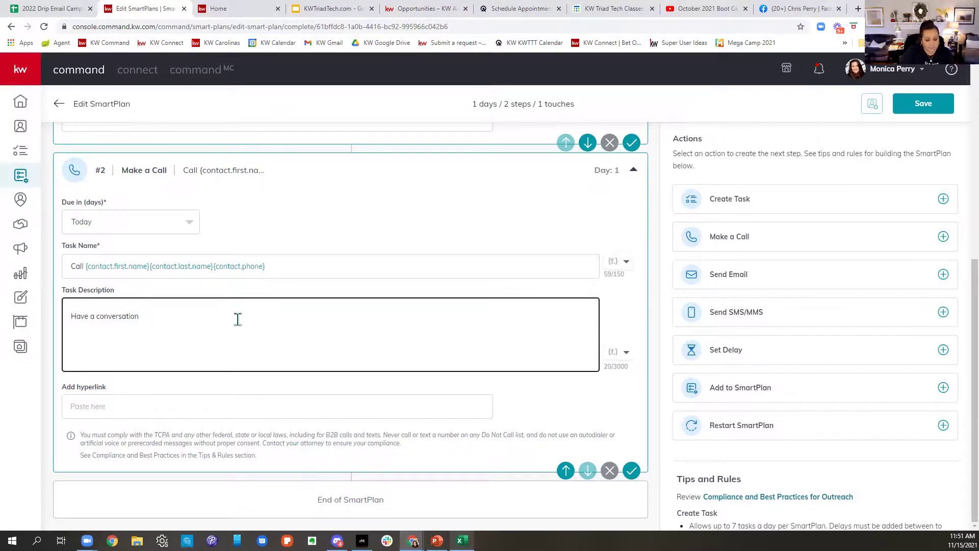
pyautogui.press('Return')
pyautogui.press('Return')
pyautogui.write('"Hi')
pyautogui.scroll(4, 408, 327)
pyautogui.scroll(-4, 556, 255)
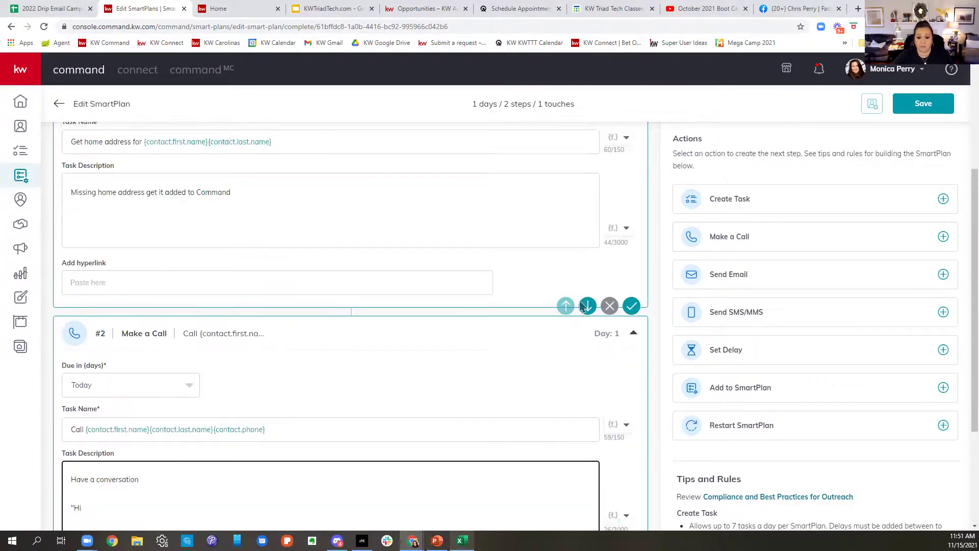
# Step: Insert the contact's first name and finish the script introducing the caller from KW Elite and asking after their family
pyautogui.click(625, 352)
pyautogui.click(596, 379)
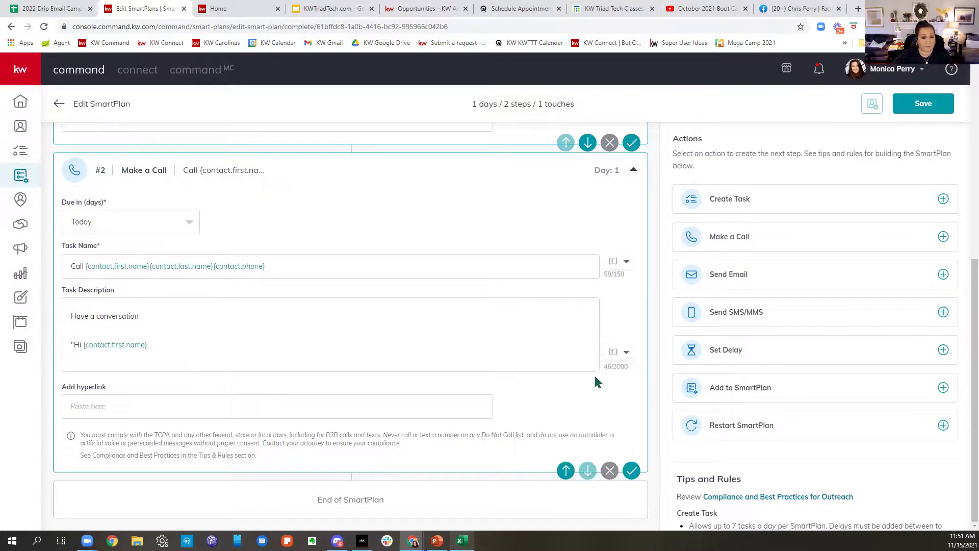
pyautogui.click(195, 351)
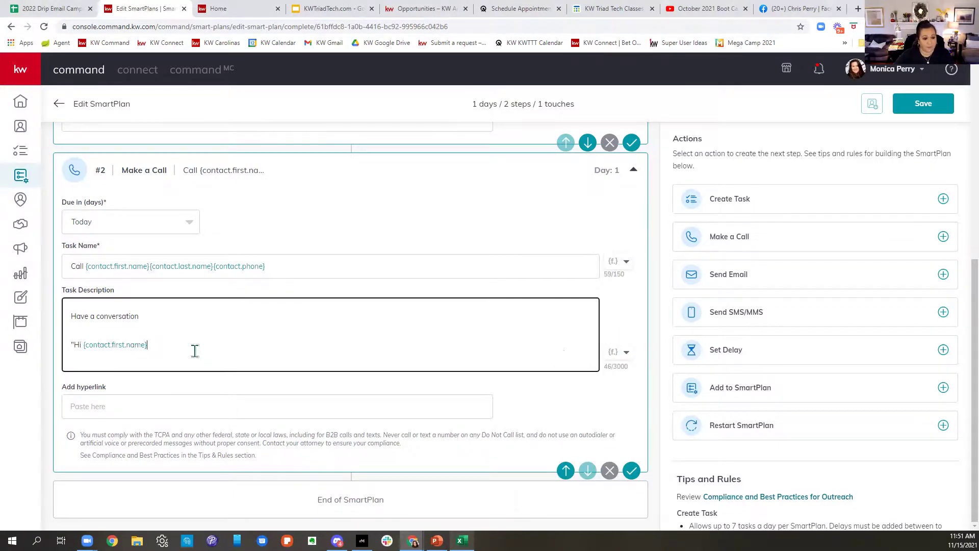
pyautogui.write('this ')
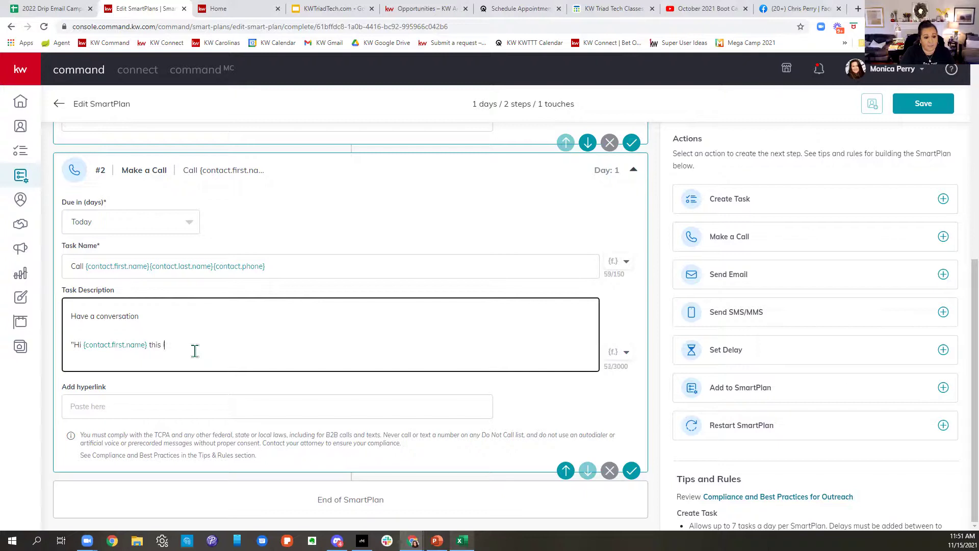
pyautogui.write('is MONI')
pyautogui.press('BackSpace')
pyautogui.press('BackSpace')
pyautogui.press('BackSpace')
pyautogui.write('onica with ')
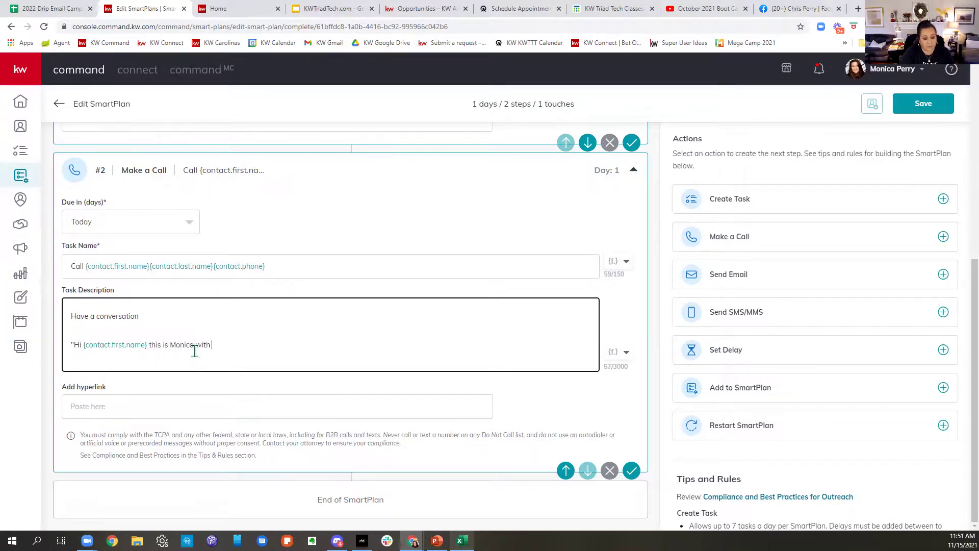
pyautogui.write('KW Elite. I hope you and yo')
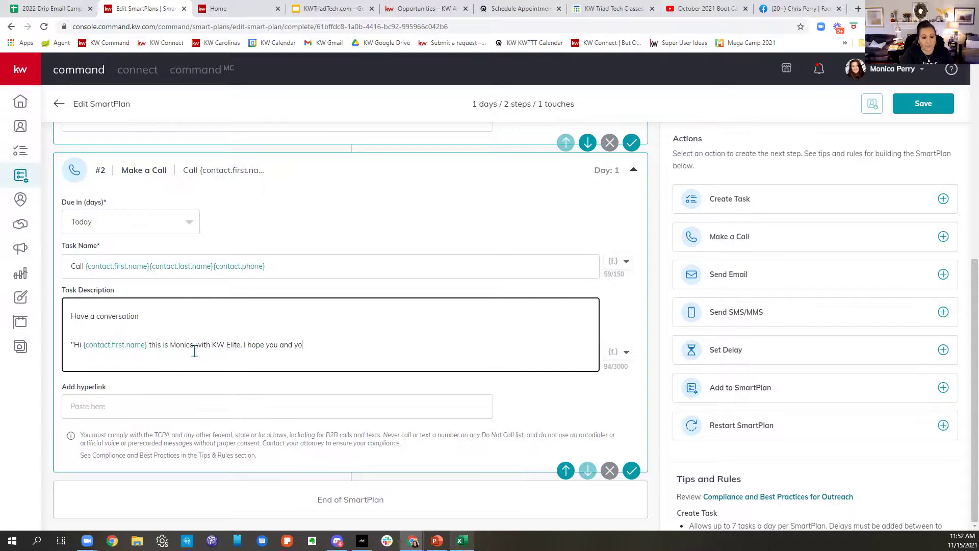
pyautogui.write('ur are family......')
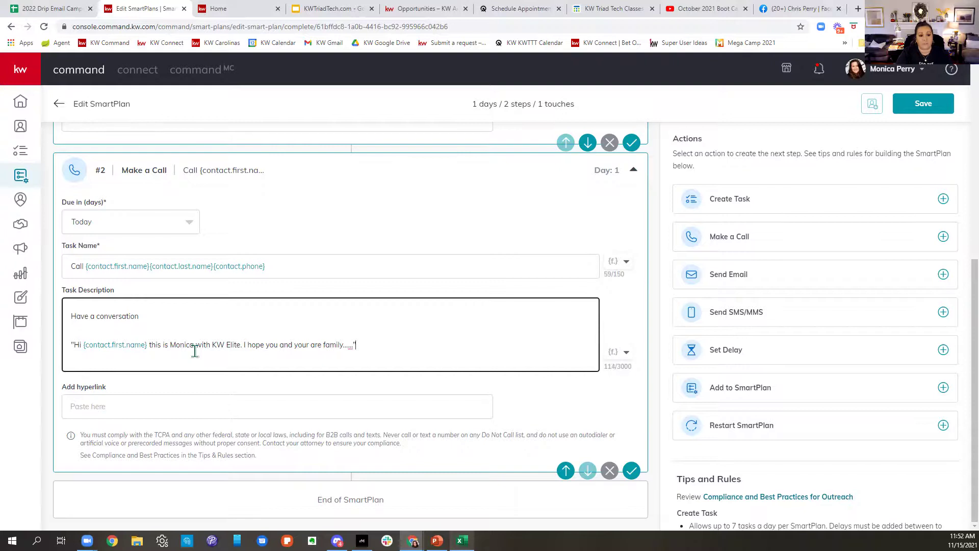
pyautogui.scroll(5, 281, 375)
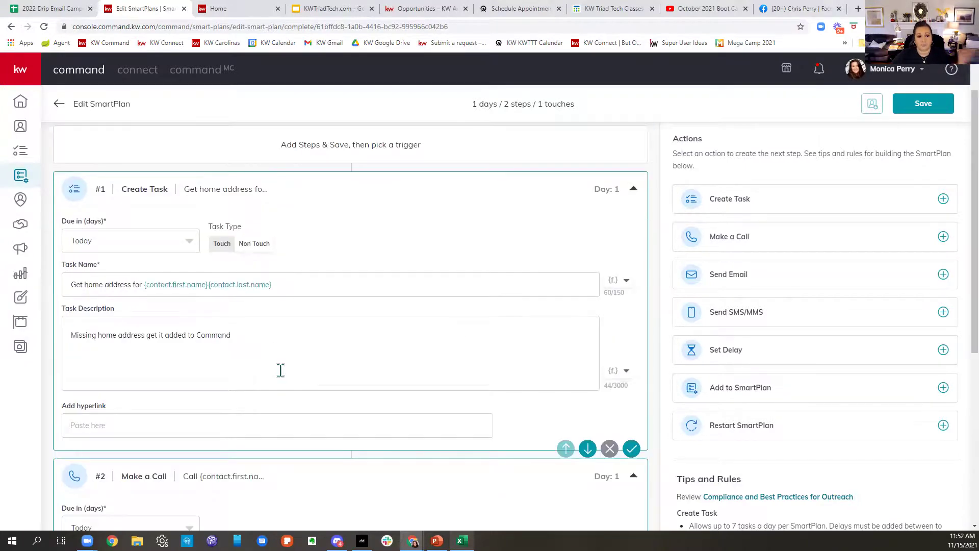
pyautogui.scroll(-4, 281, 370)
pyautogui.scroll(-1, 283, 374)
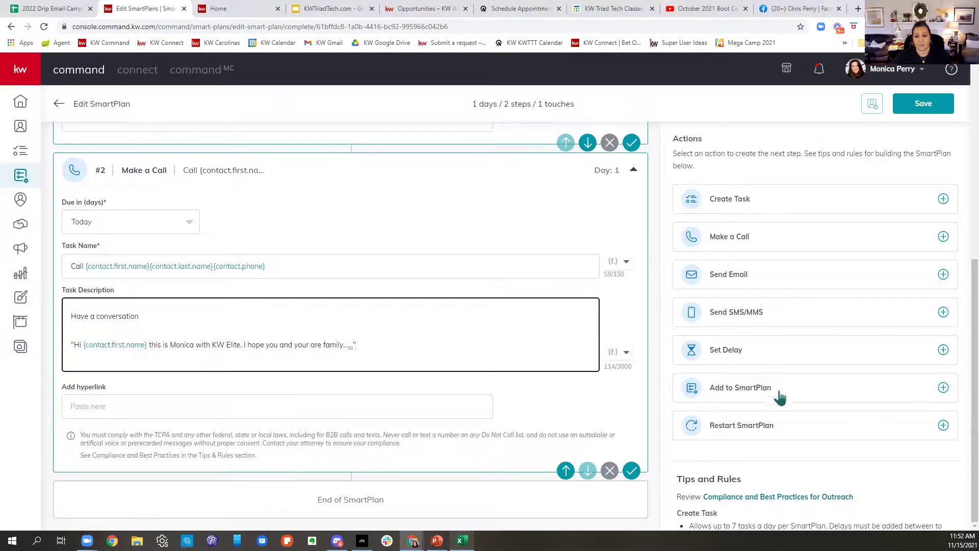
pyautogui.click(757, 320)
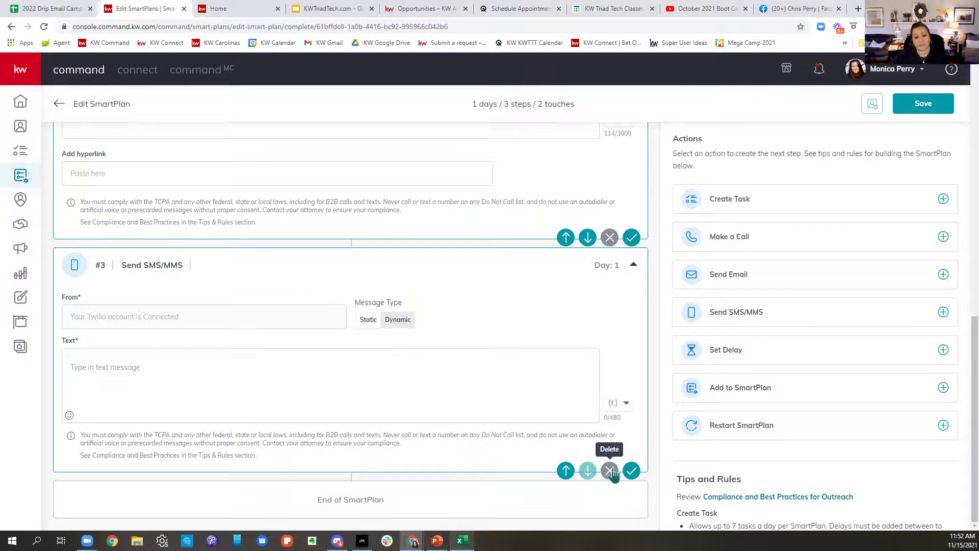
pyautogui.click(612, 473)
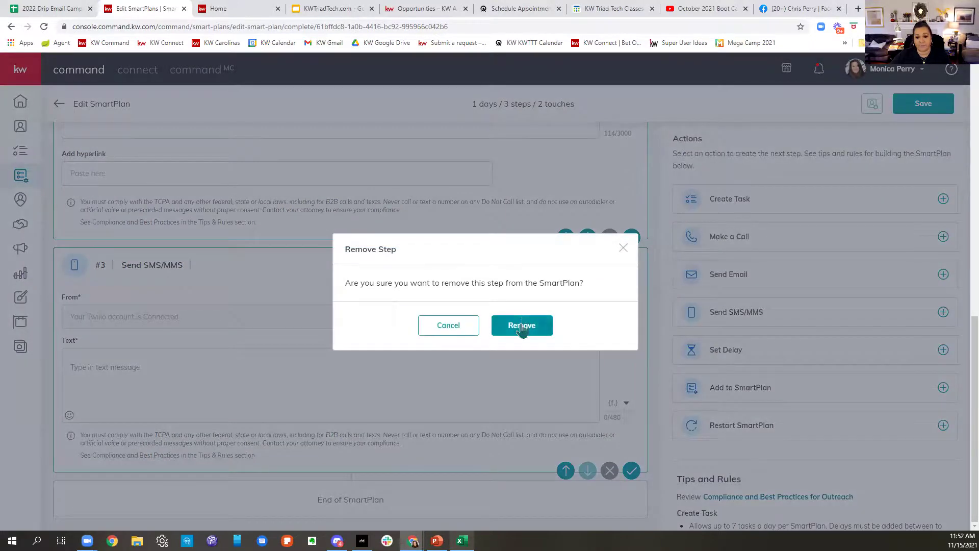
pyautogui.click(523, 328)
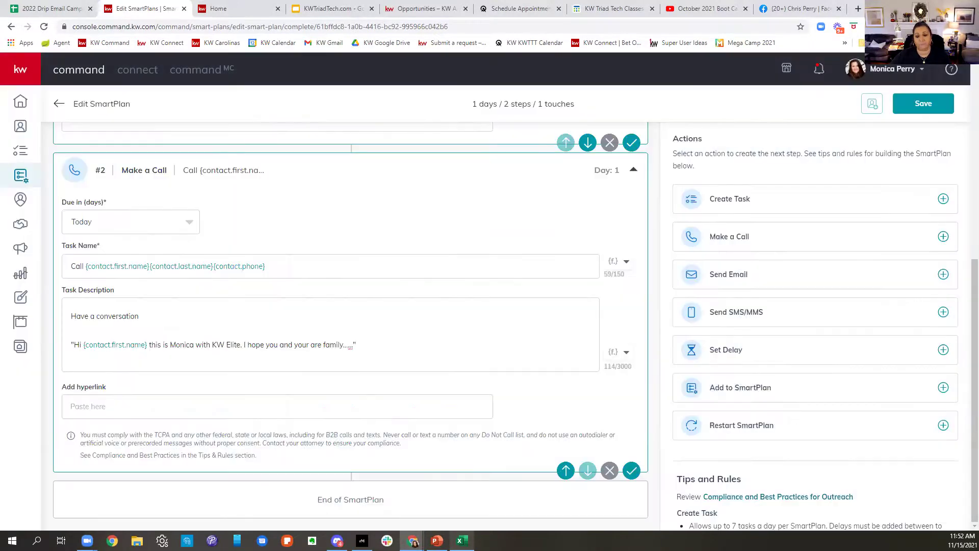
# Step: Add an email step with subject 'Touching Base' and the greeting 'Hi {contact.first.name},'
pyautogui.click(756, 283)
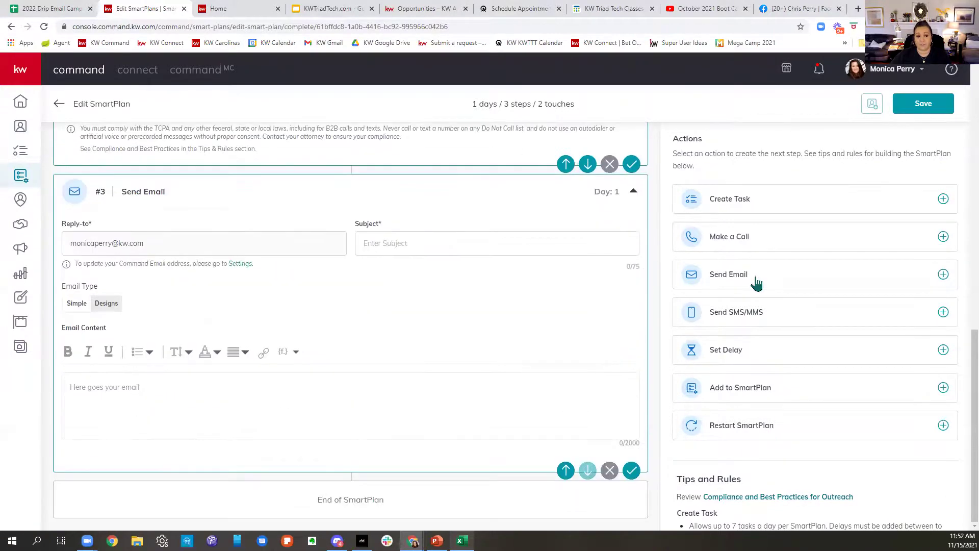
pyautogui.click(362, 239)
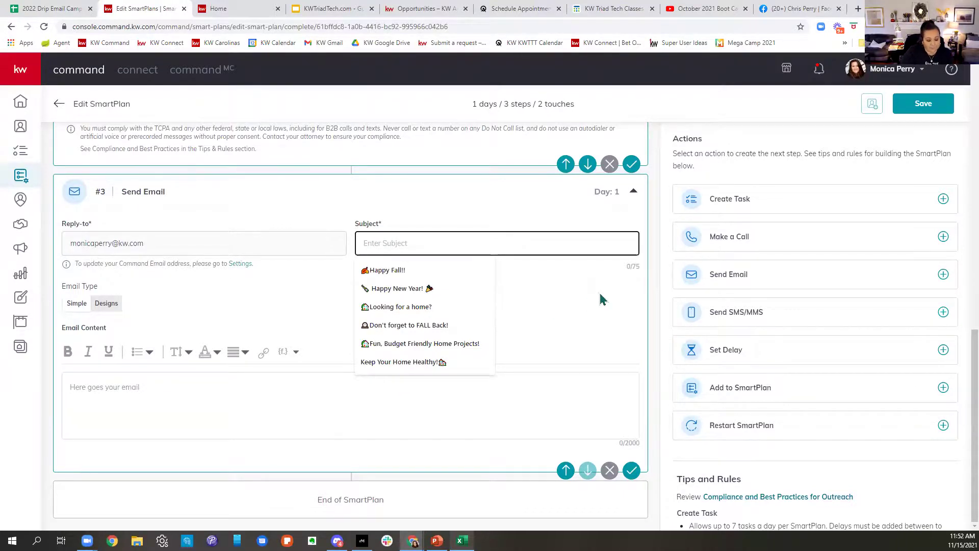
pyautogui.write('Touc')
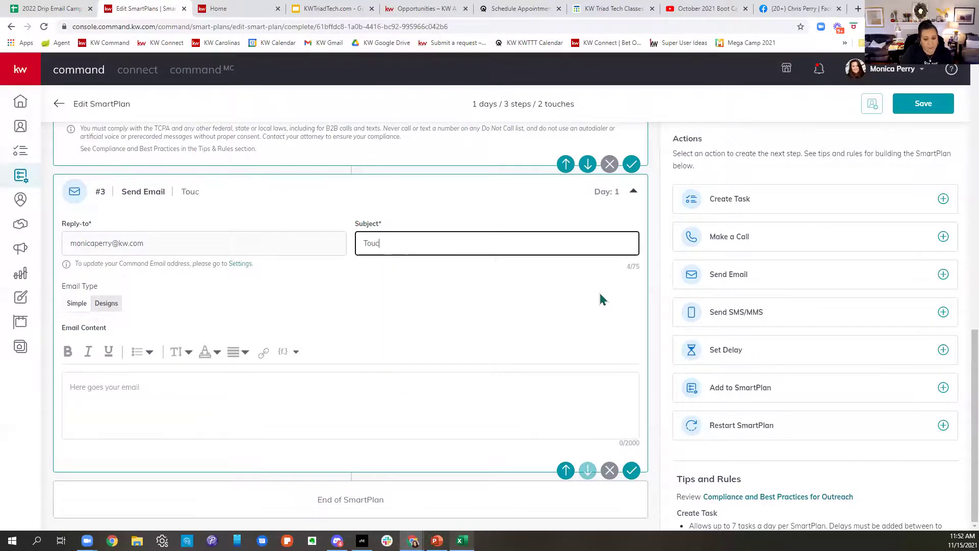
pyautogui.write('hing Base')
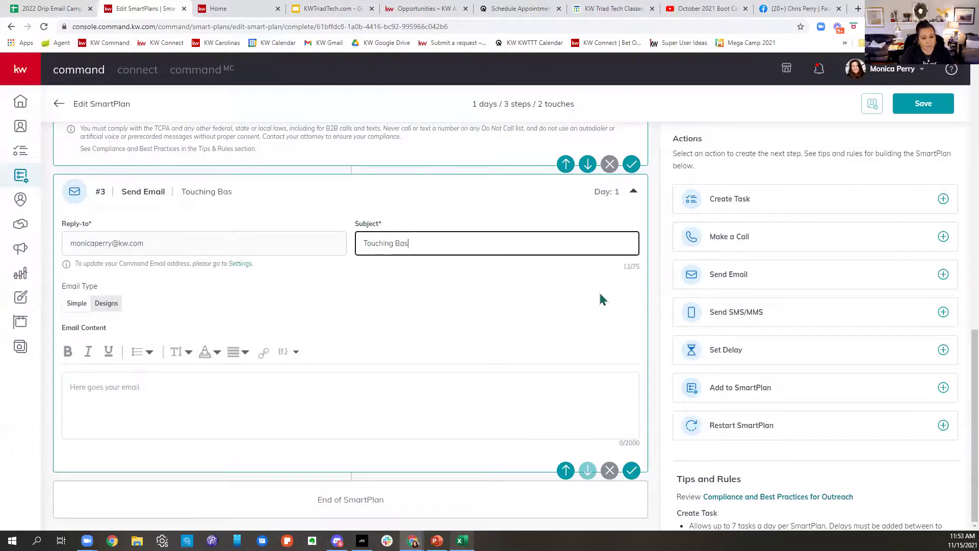
pyautogui.click(337, 390)
pyautogui.write('Hi')
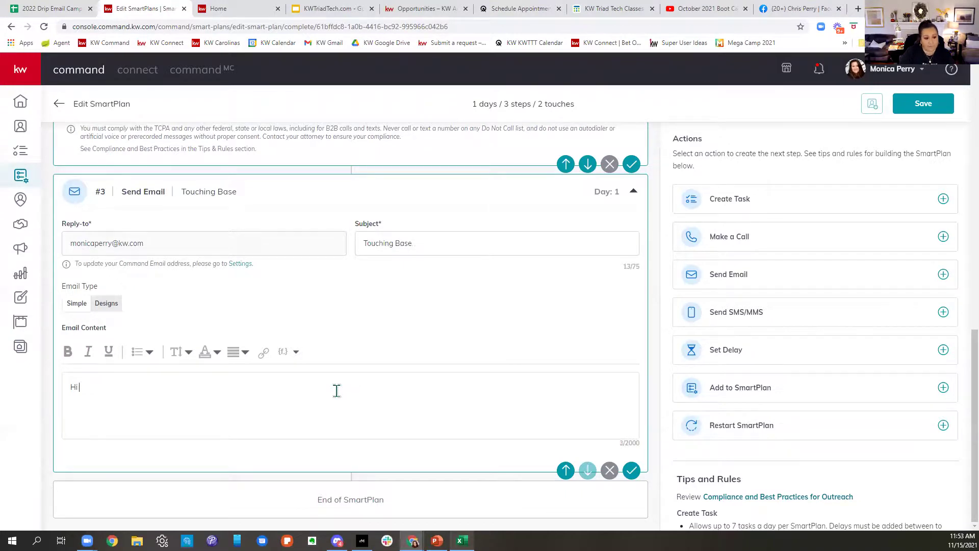
pyautogui.click(295, 354)
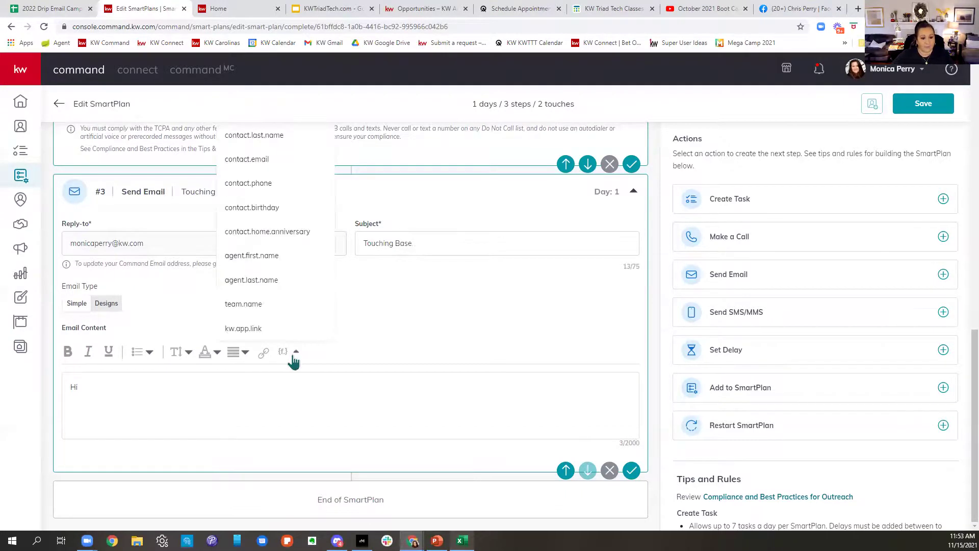
pyautogui.scroll(2, 278, 168)
pyautogui.click(280, 215)
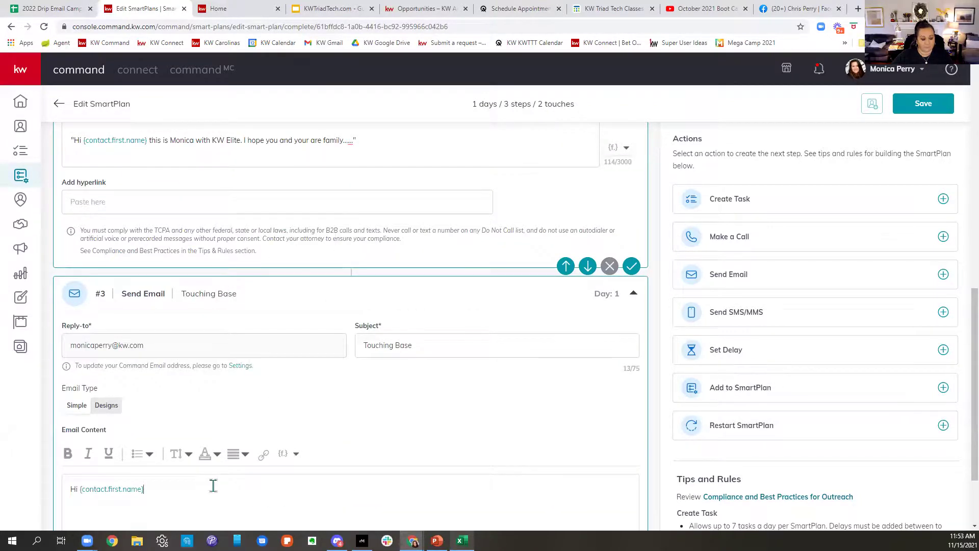
pyautogui.write(',')
# Step: Write the body line 'I am so excited to be growing my career with Keller Williams...'
pyautogui.press('Return')
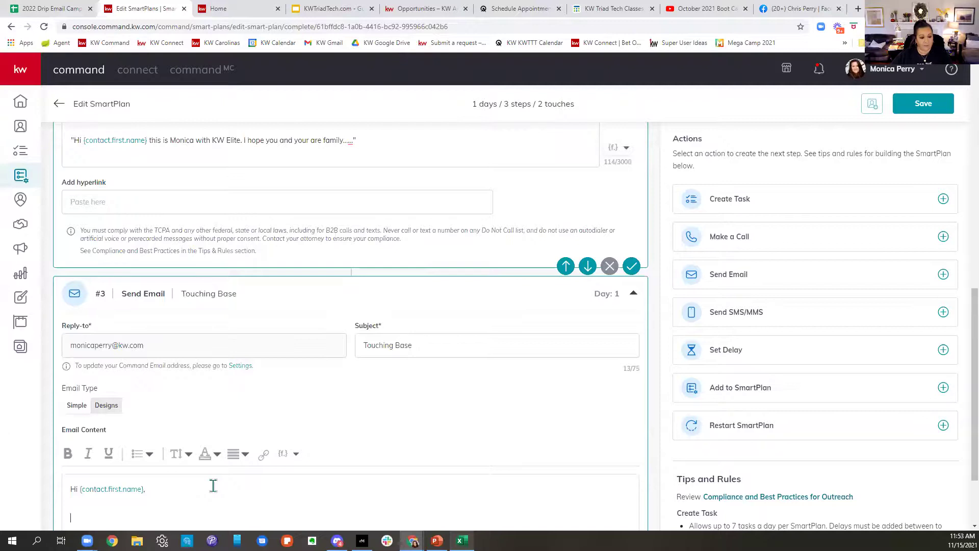
pyautogui.scroll(-2, 300, 467)
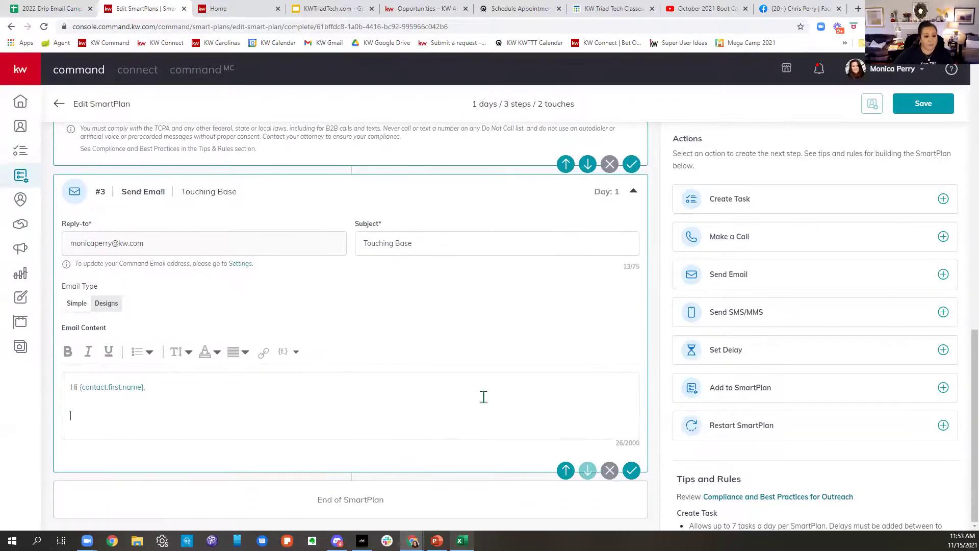
pyautogui.write('I am so e')
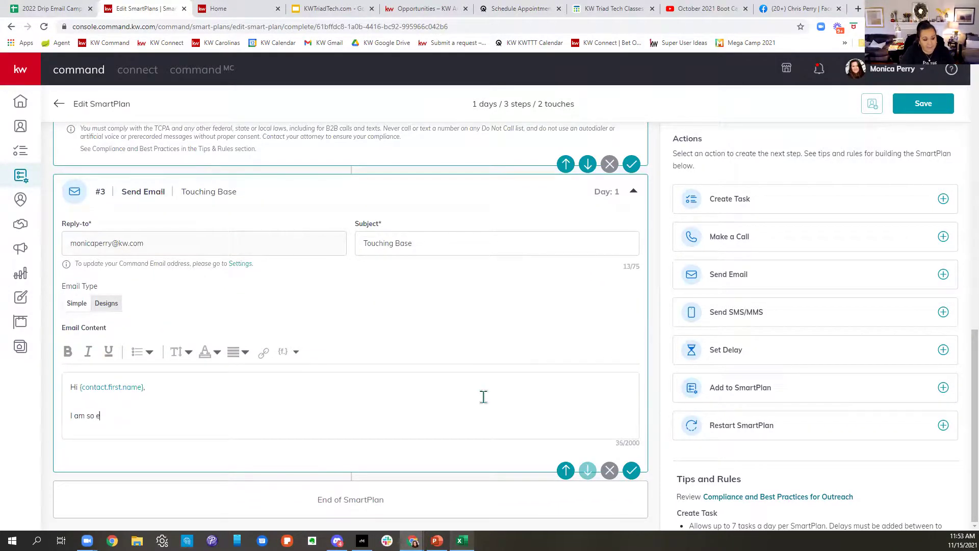
pyautogui.write('xcited to be')
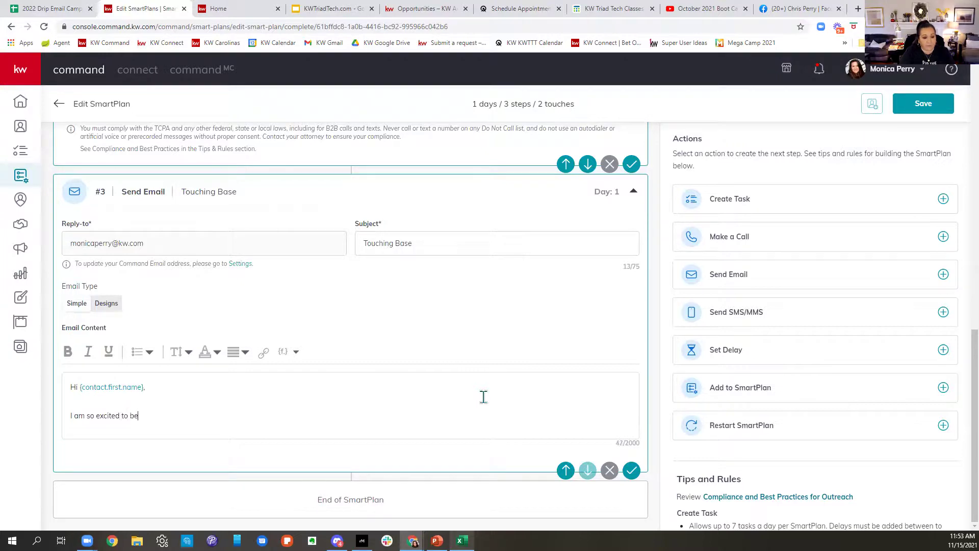
pyautogui.write(' growing my career w')
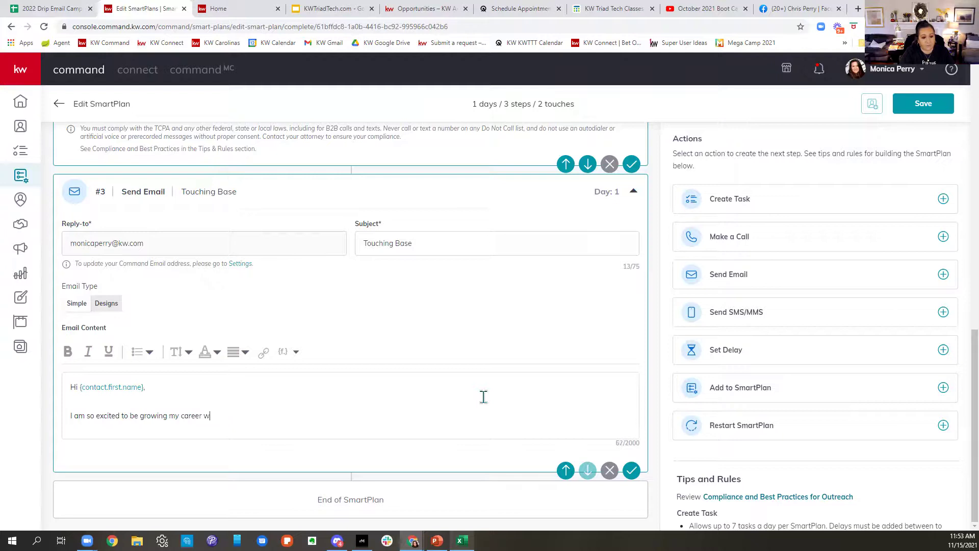
pyautogui.write('ith Keller Williasm')
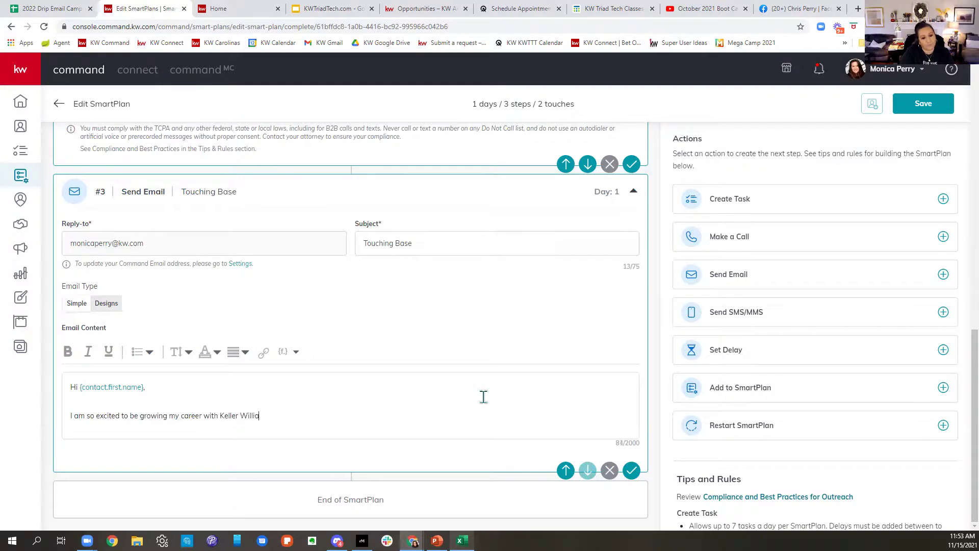
pyautogui.press('BackSpace')
pyautogui.press('BackSpace')
pyautogui.write('ms....')
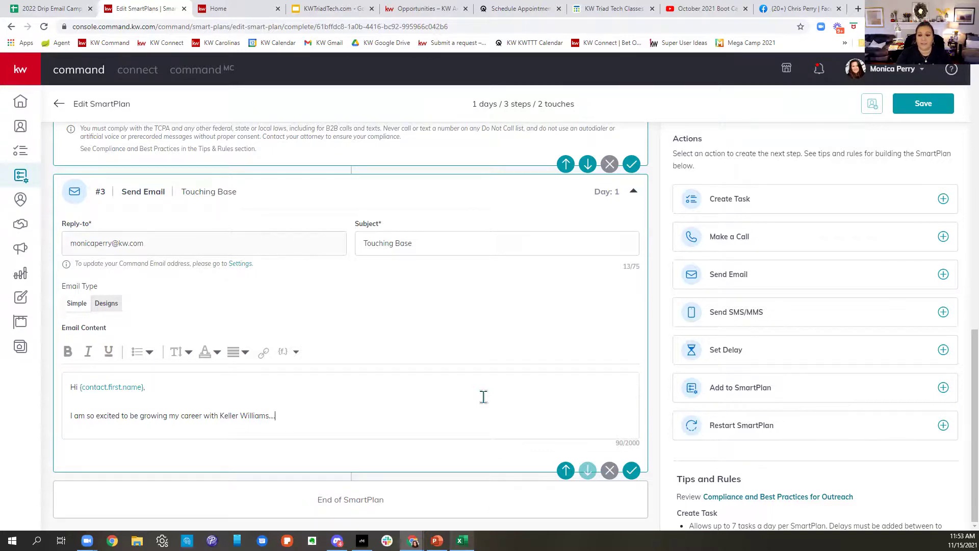
# Step: Add a Set Delay step of 3 days after the email and save the plan
pyautogui.click(813, 358)
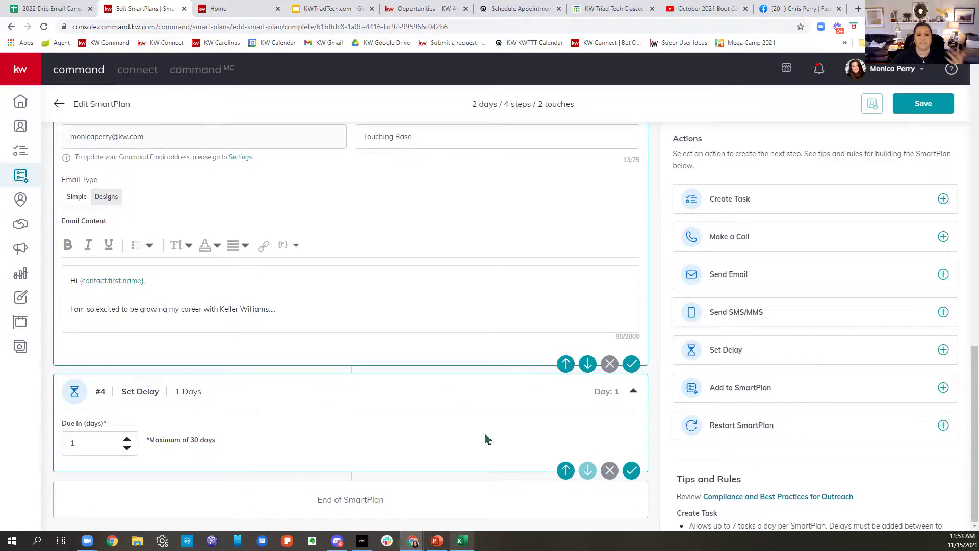
pyautogui.click(127, 441)
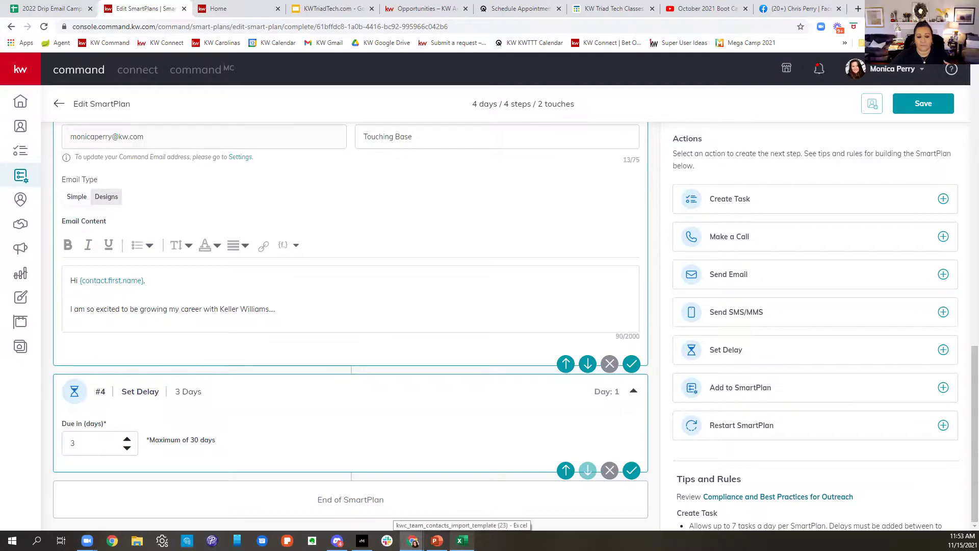
pyautogui.click(631, 469)
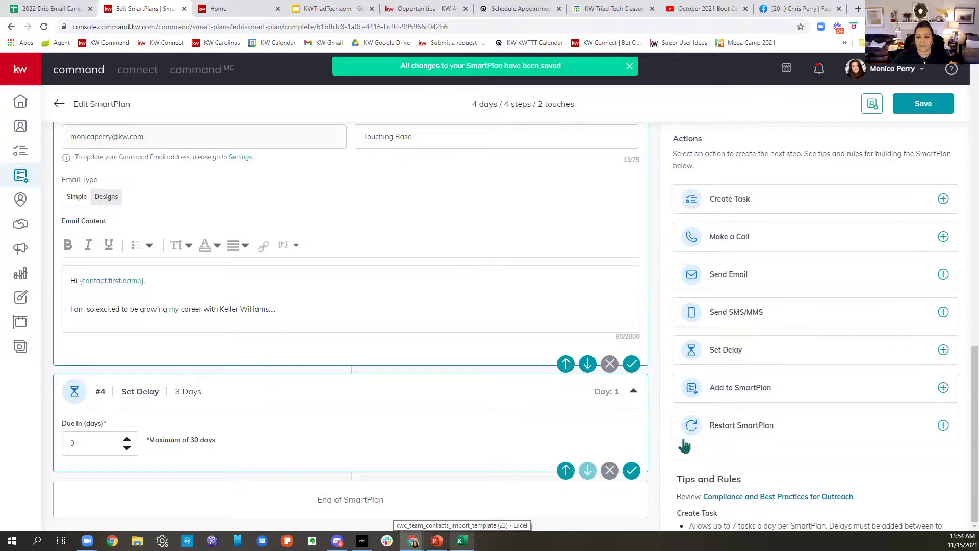
pyautogui.scroll(-3, 683, 445)
# Step: Add an Add to SmartPlan step enrolling contacts in My Monthly Neighborhood Nurture Introduction - LABS ADVISORS
pyautogui.click(775, 237)
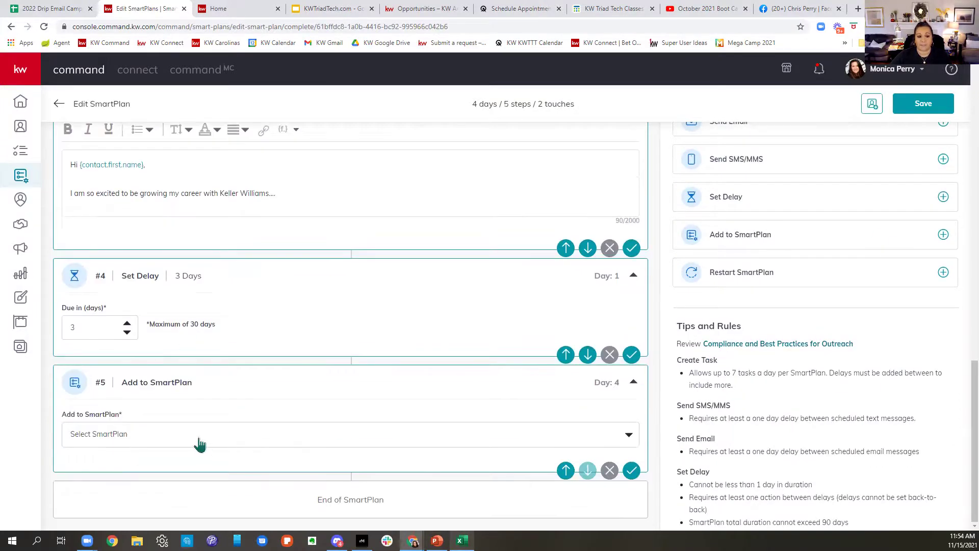
pyautogui.click(199, 441)
pyautogui.click(164, 457)
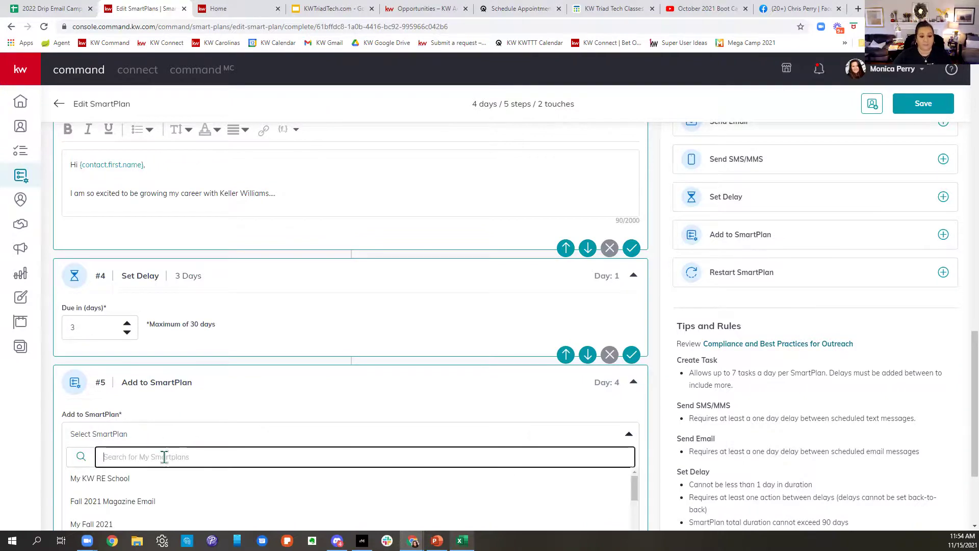
pyautogui.write('monthly')
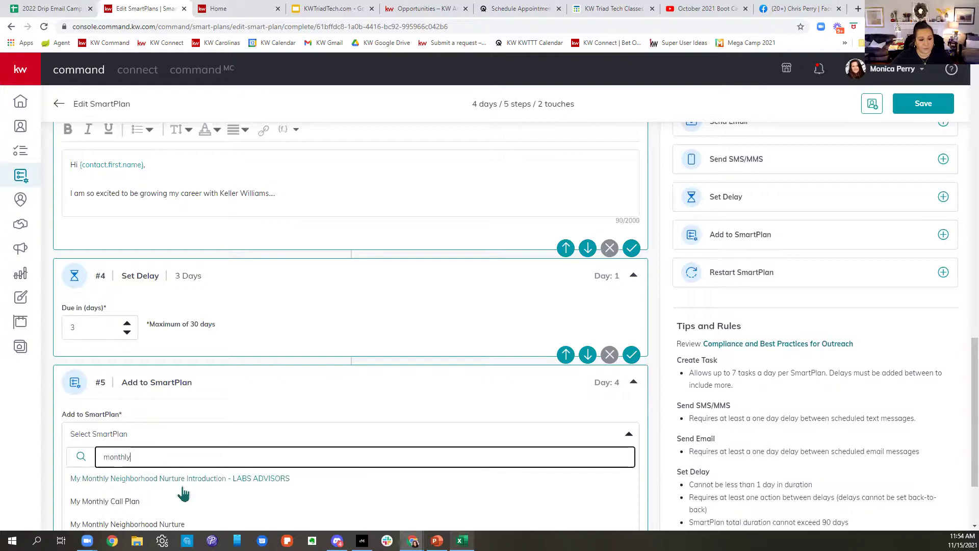
pyautogui.click(133, 481)
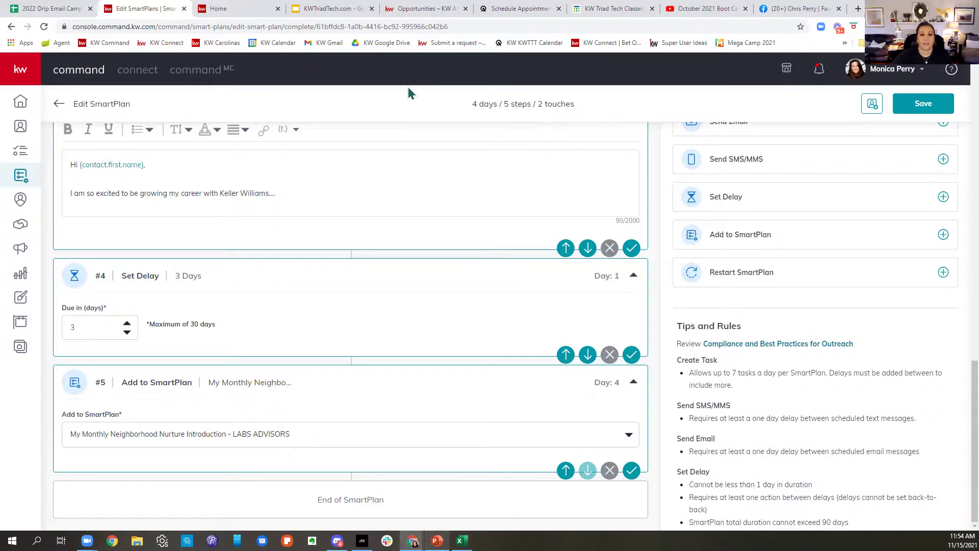
pyautogui.click(226, 17)
# Step: Go to agent.kw.com and sign in with the saved login to reach the Welcome Home dashboard
pyautogui.click(317, 26)
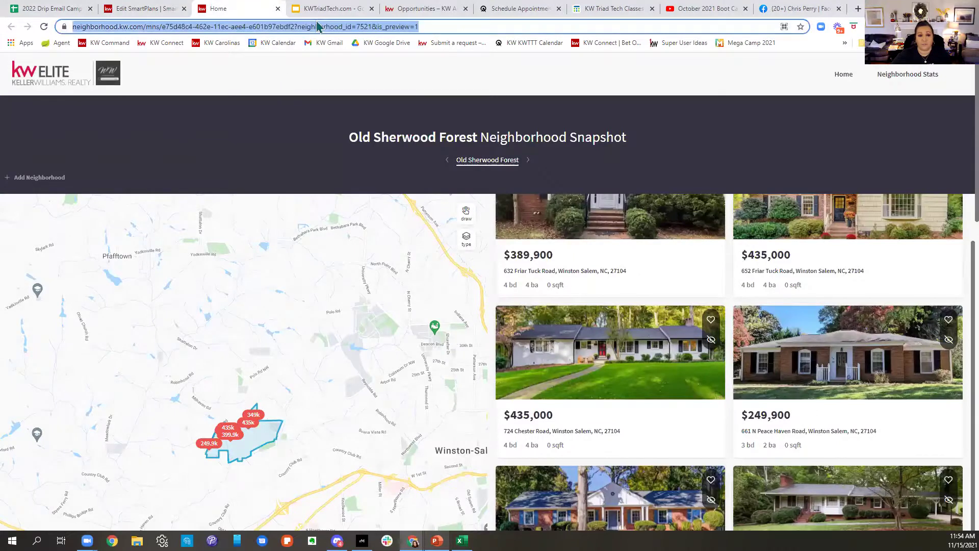
pyautogui.write('agent')
pyautogui.press('Return')
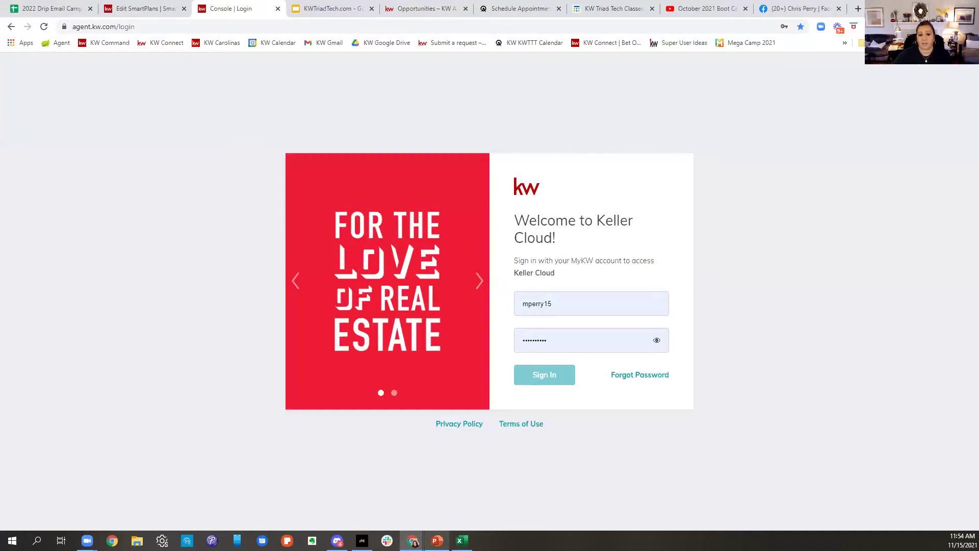
pyautogui.click(597, 306)
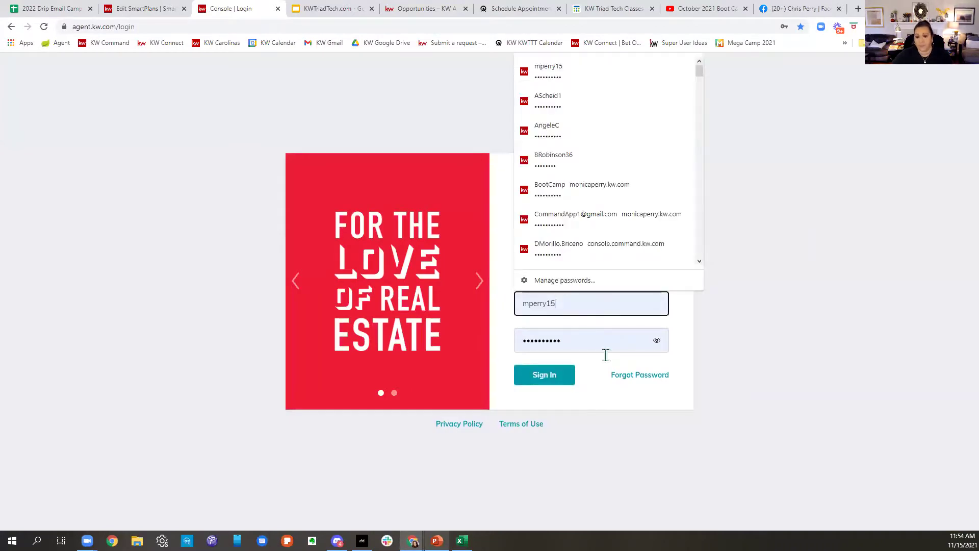
pyautogui.click(554, 380)
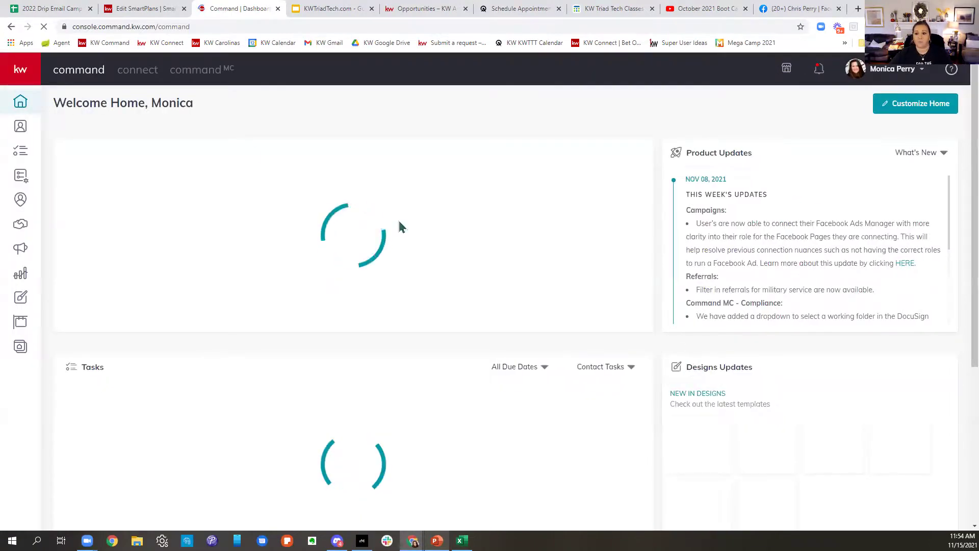
pyautogui.click(21, 184)
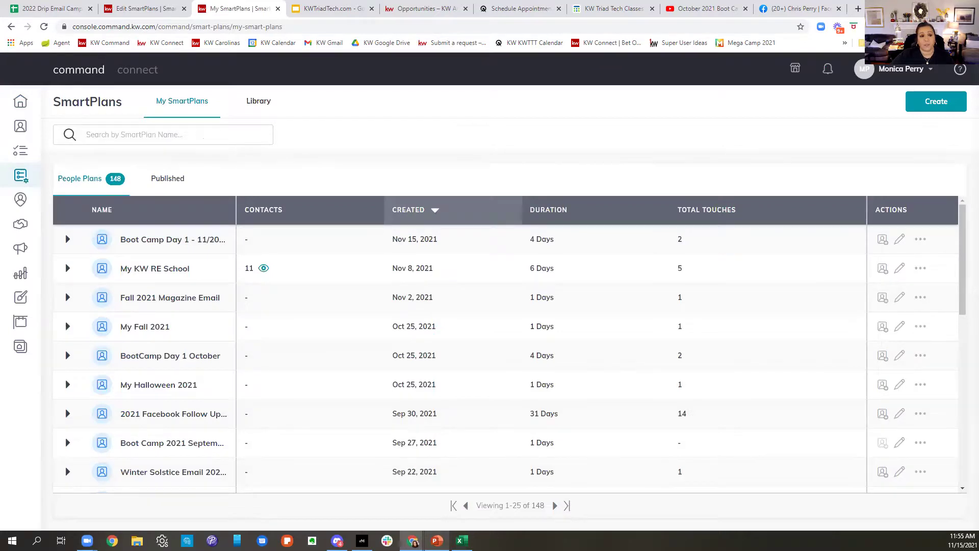
# Step: Search the My SmartPlans list for '994'
pyautogui.click(174, 136)
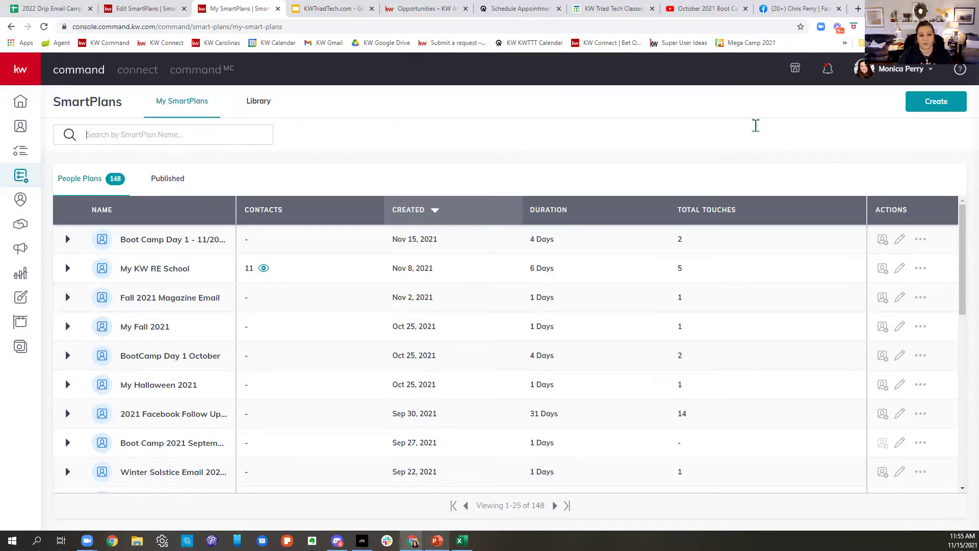
pyautogui.write('994')
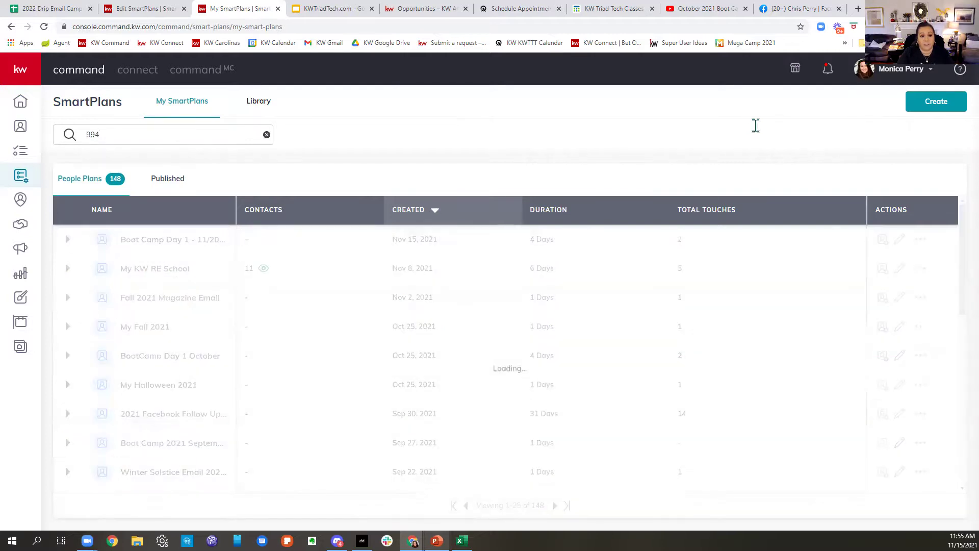
# Step: Switch to the SmartPlans Library and search it for 994, then for 509
pyautogui.click(254, 108)
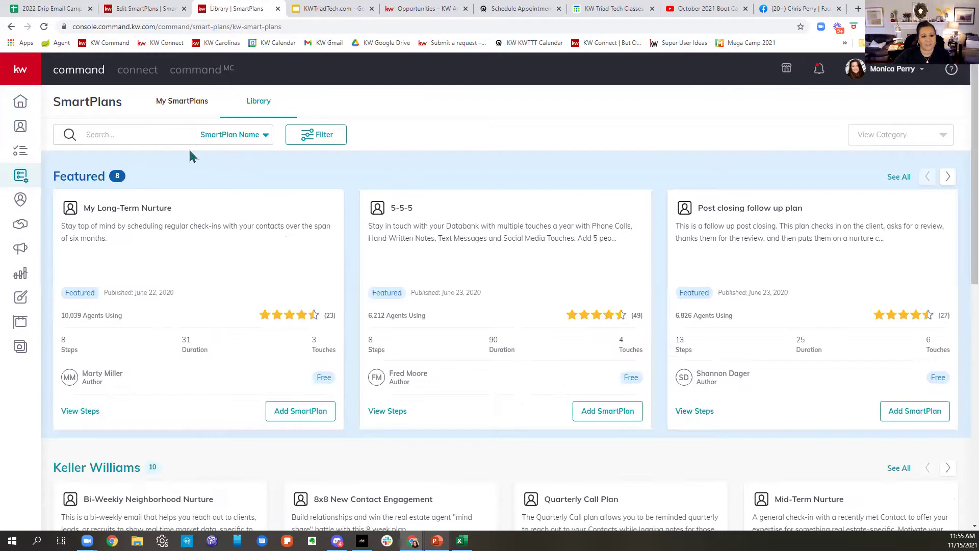
pyautogui.click(153, 134)
pyautogui.write('994')
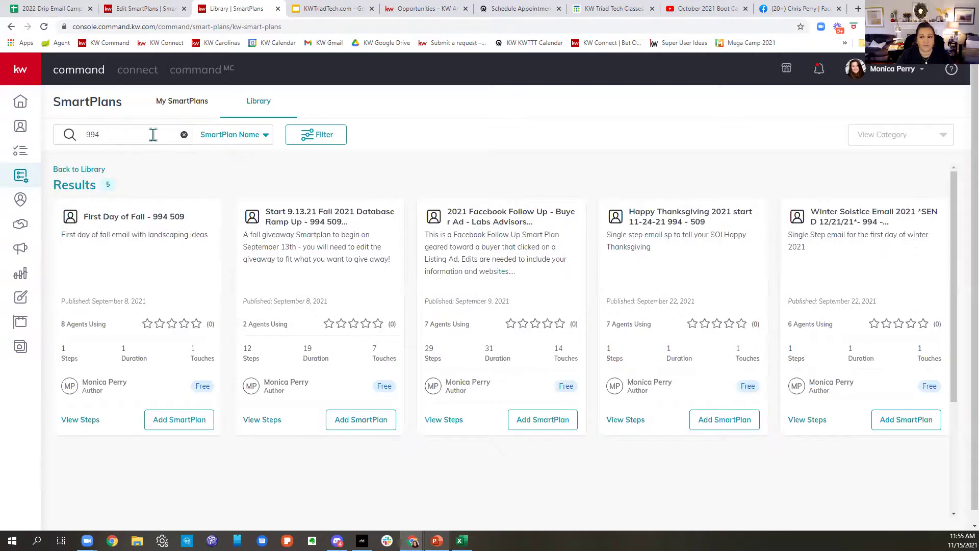
pyautogui.moveTo(153, 134); pyautogui.dragTo(73, 136)
pyautogui.write('509')
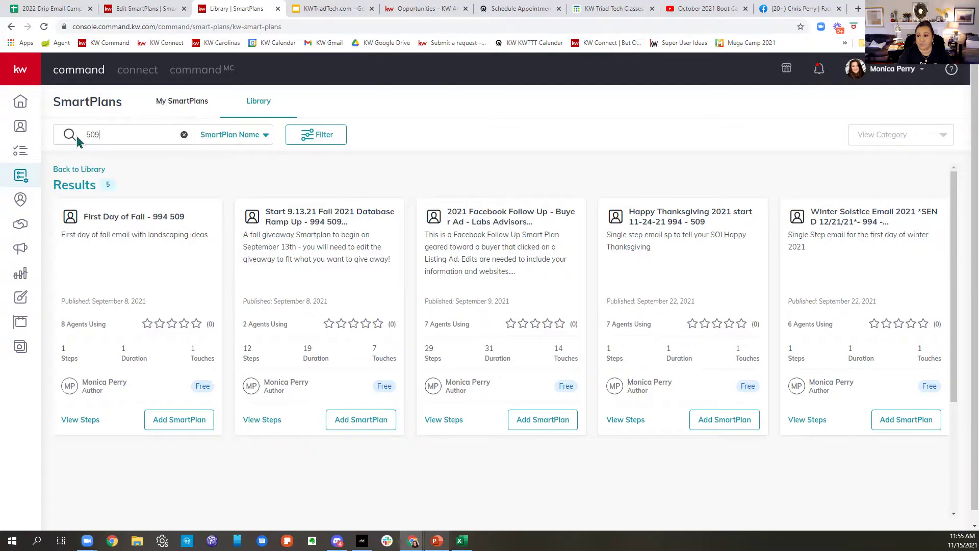
pyautogui.press('Return')
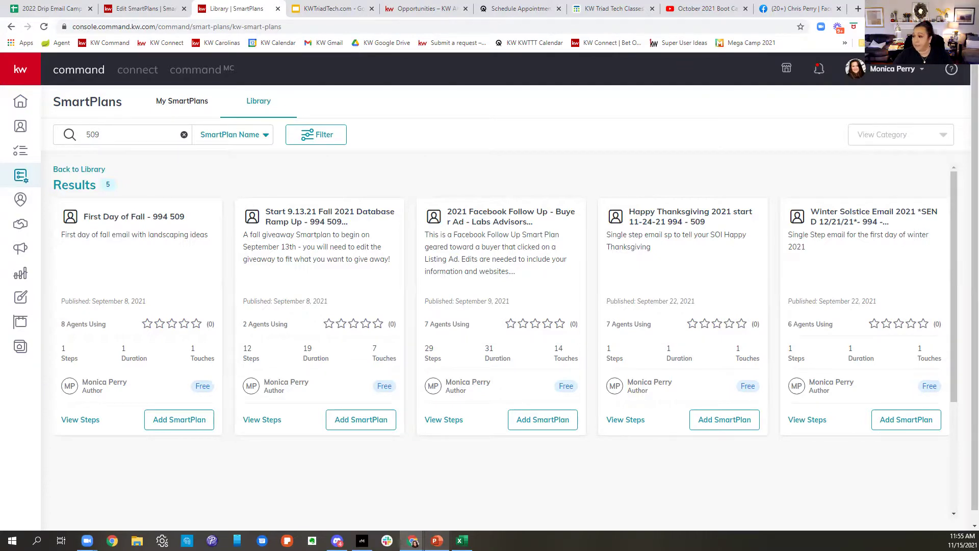
# Step: Search the library for 'labs advisors' and browse the 12 matching plans
pyautogui.moveTo(112, 134); pyautogui.dragTo(67, 135)
pyautogui.write('labs')
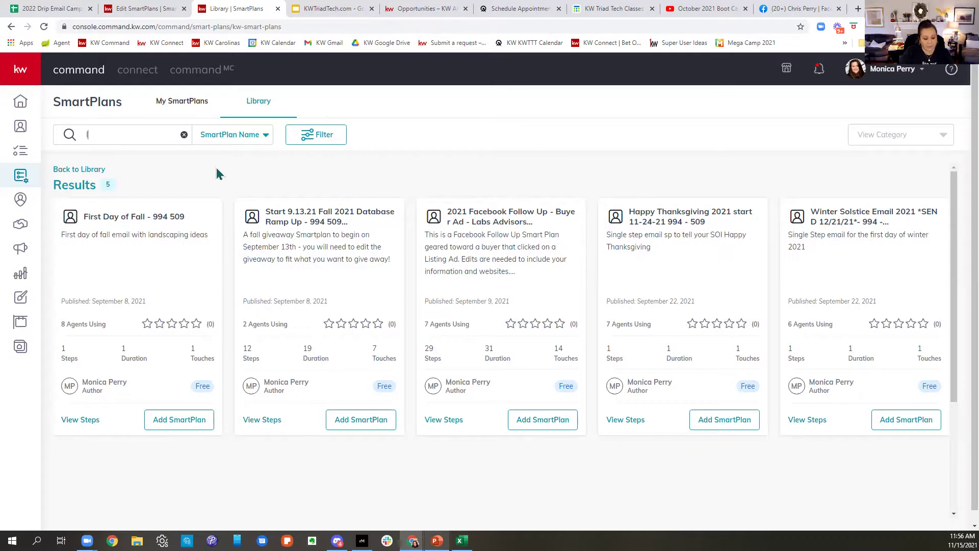
pyautogui.write('dvisors')
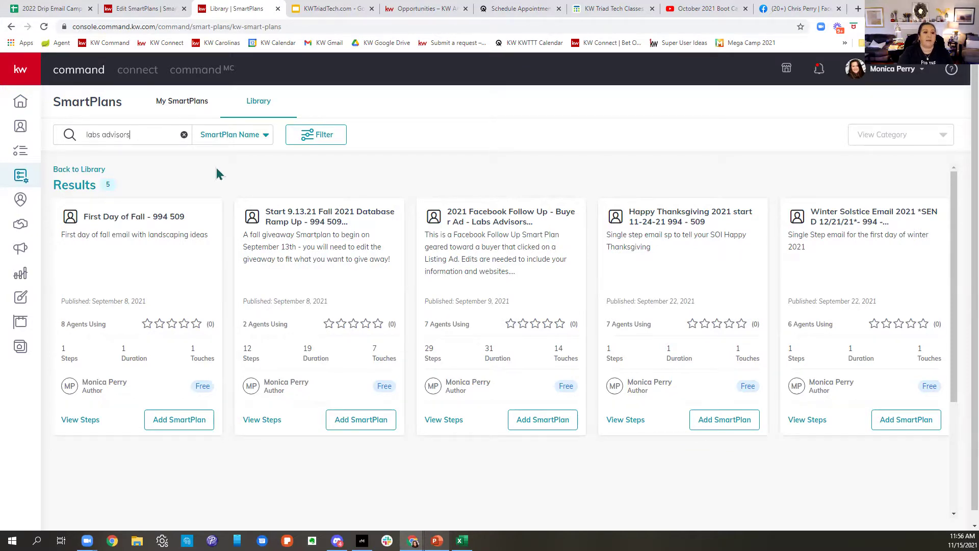
pyautogui.press('Return')
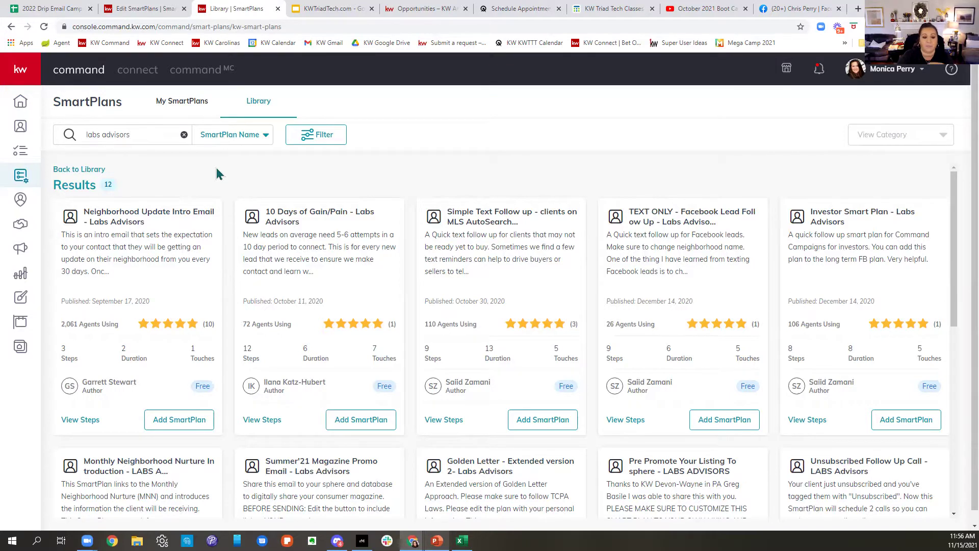
pyautogui.scroll(-3, 628, 271)
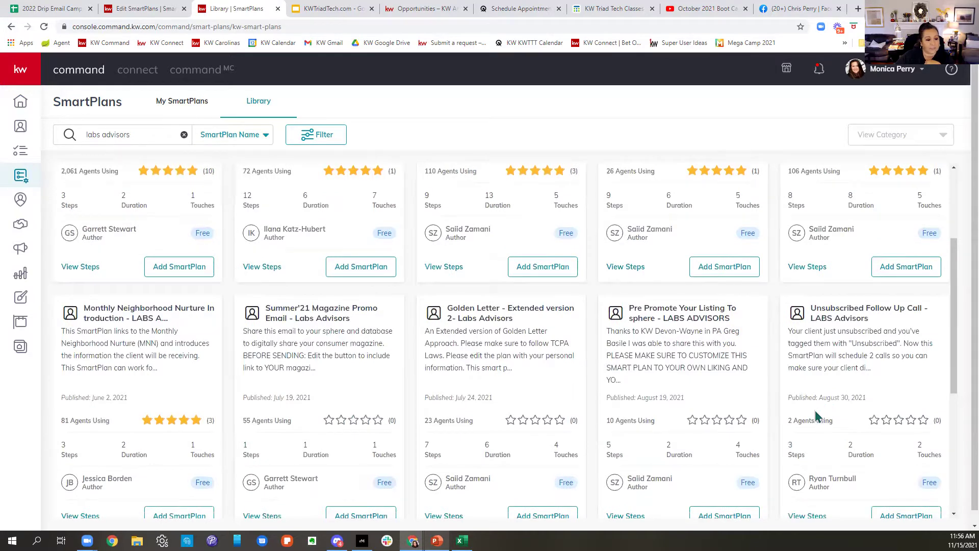
pyautogui.scroll(-3, 816, 415)
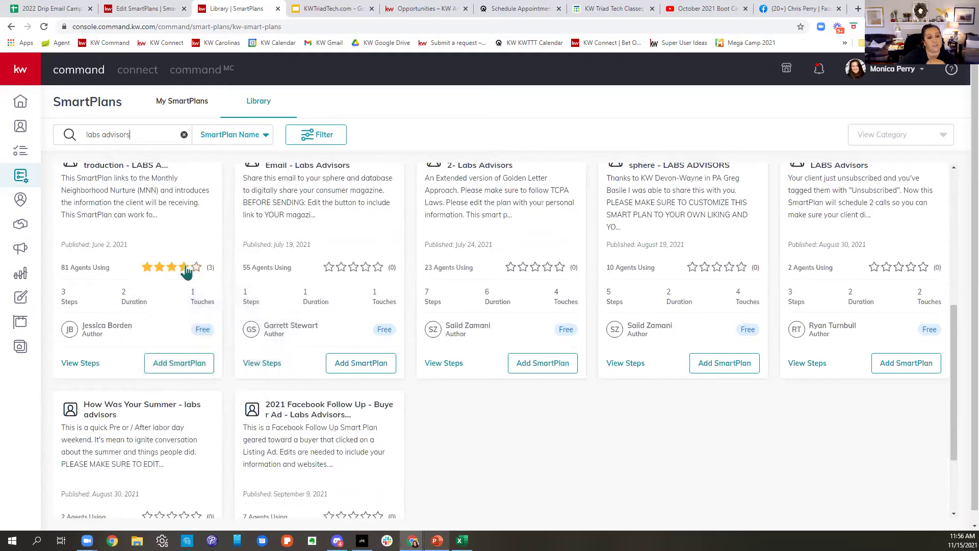
pyautogui.click(84, 364)
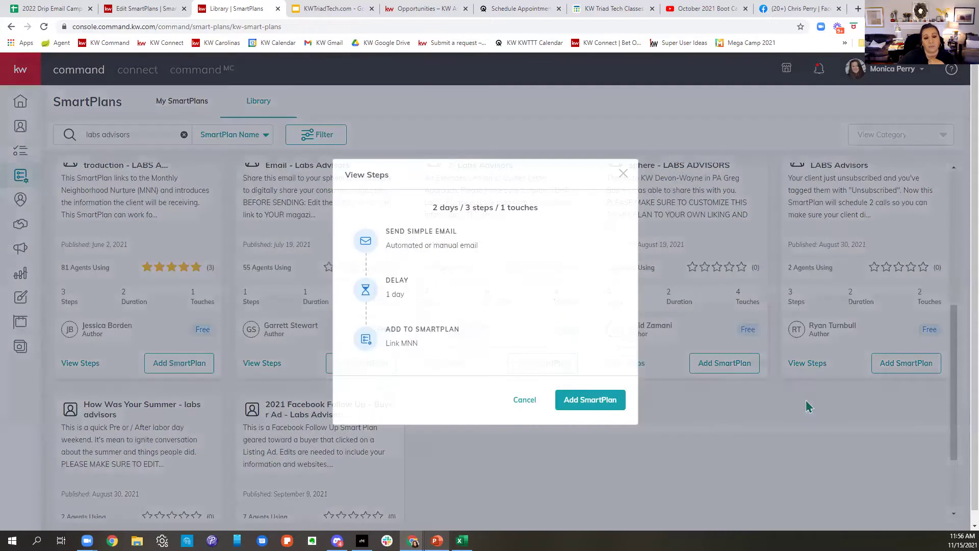
pyautogui.moveTo(436, 242)
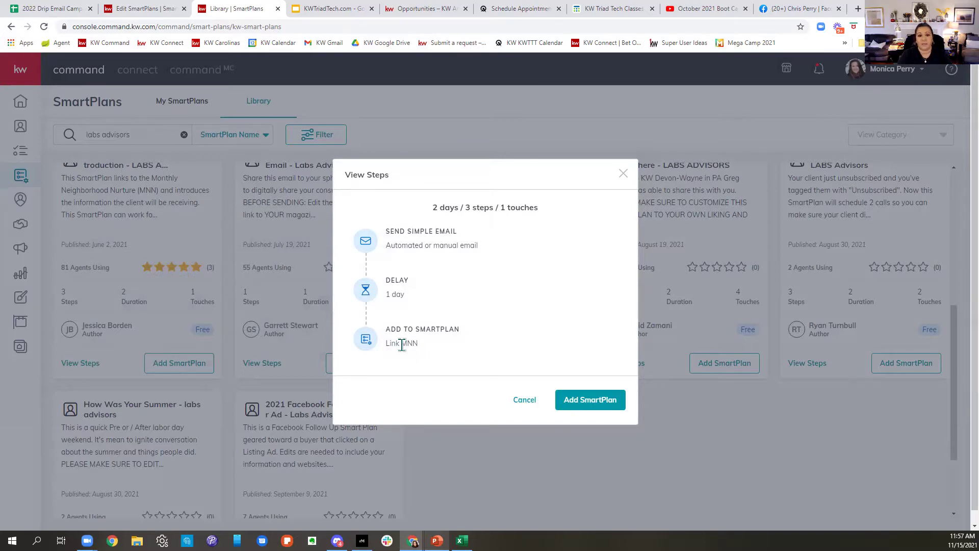
pyautogui.click(623, 174)
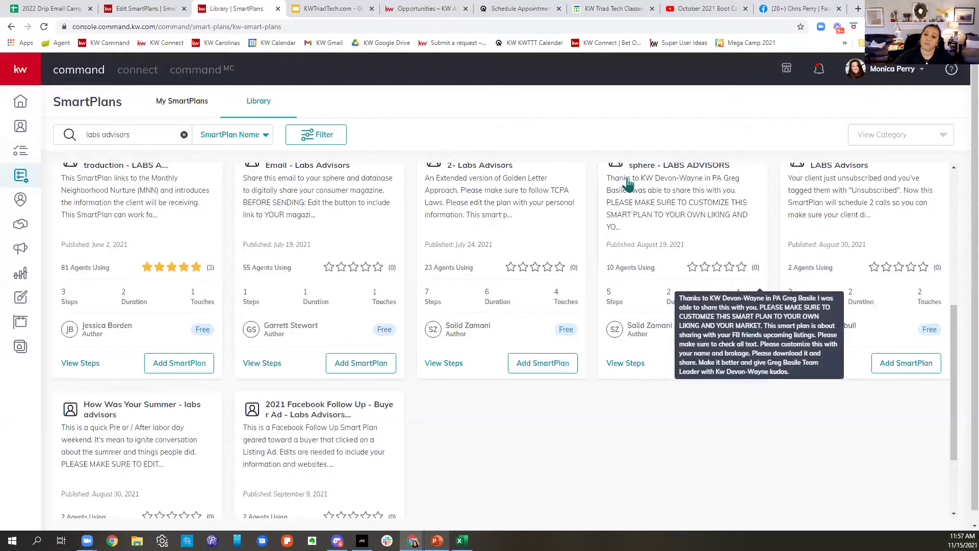
pyautogui.click(110, 11)
# Step: Review the Boot Camp Day 1 plan's steps, then open My SmartPlans from the Library tab
pyautogui.scroll(5, 322, 408)
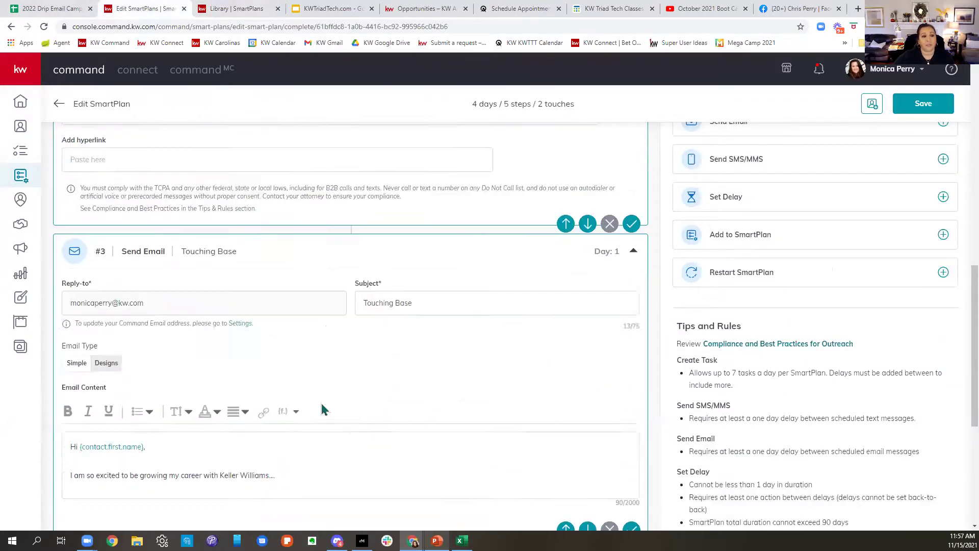
pyautogui.scroll(10, 322, 408)
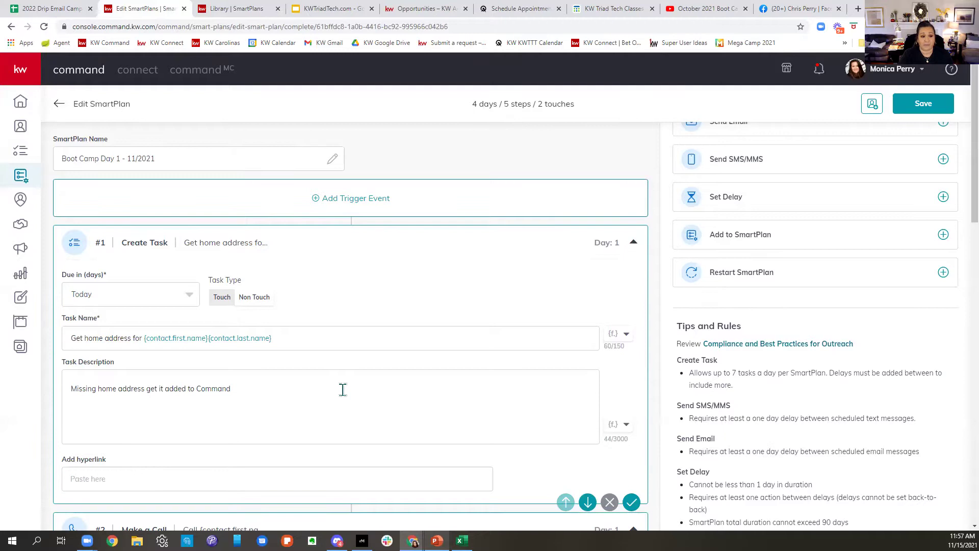
pyautogui.scroll(-4, 421, 405)
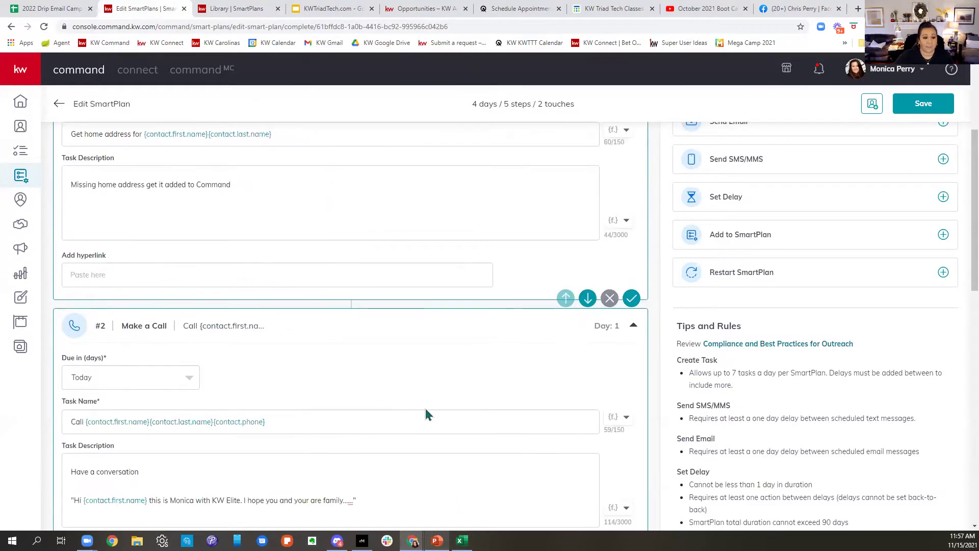
pyautogui.scroll(-3, 423, 406)
pyautogui.scroll(-7, 425, 406)
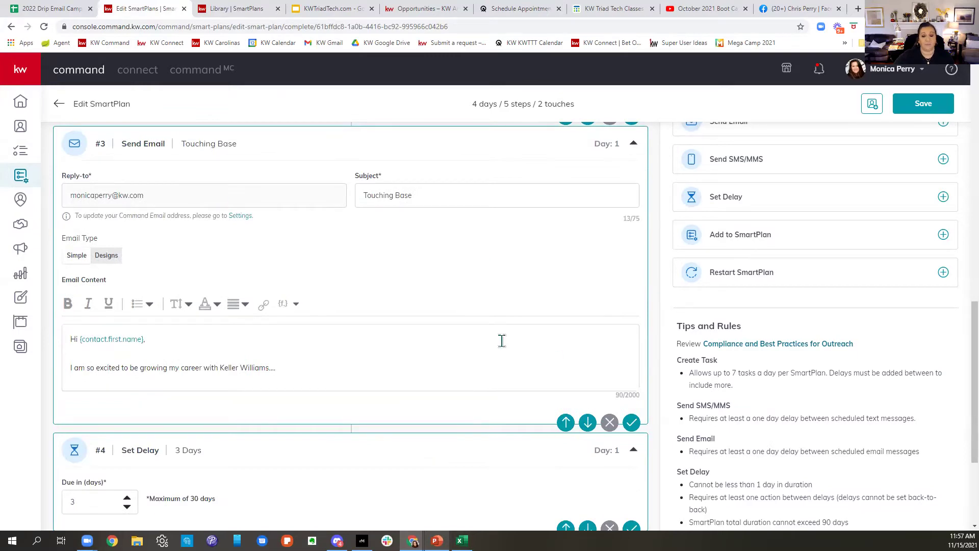
pyautogui.scroll(-3, 503, 339)
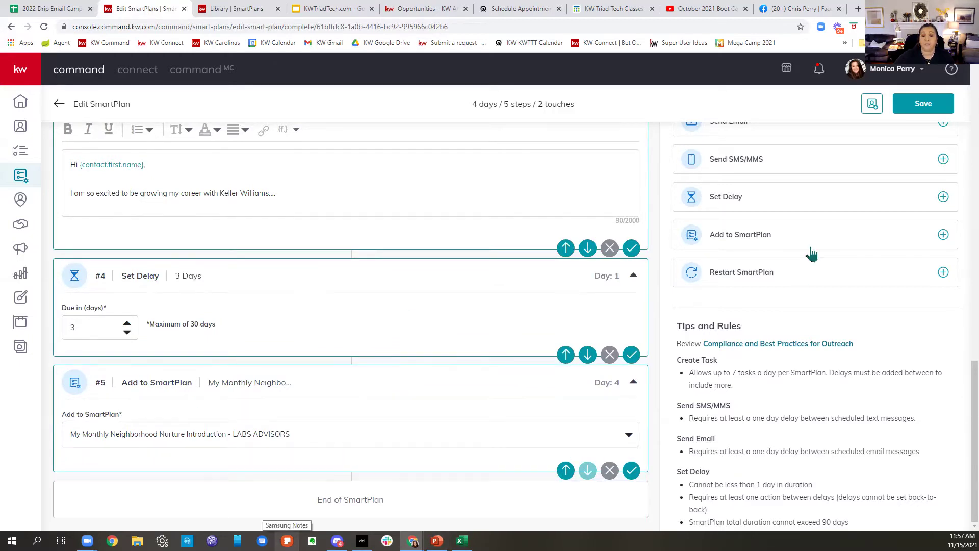
pyautogui.scroll(2, 750, 335)
pyautogui.scroll(4, 405, 318)
pyautogui.scroll(8, 411, 308)
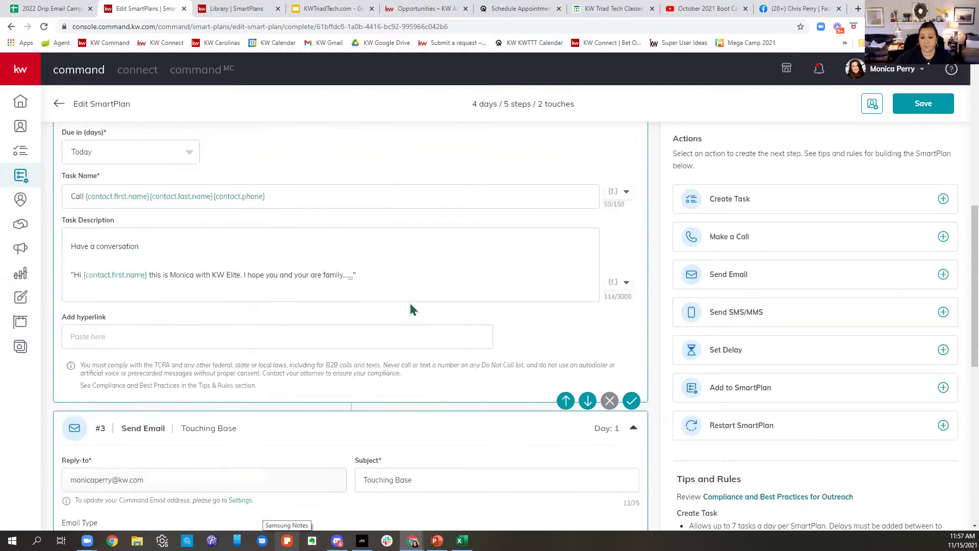
pyautogui.scroll(4, 494, 311)
pyautogui.scroll(1, 484, 299)
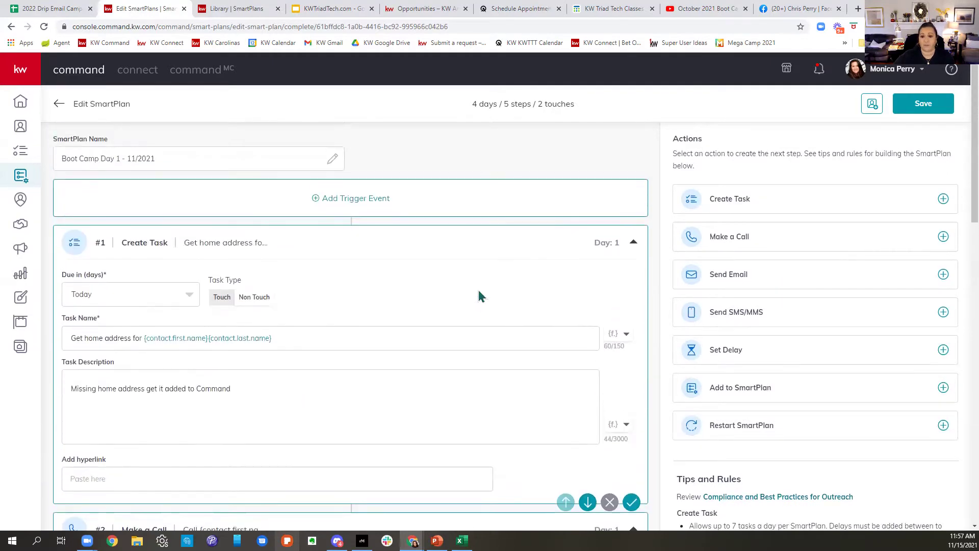
pyautogui.click(232, 9)
pyautogui.click(813, 345)
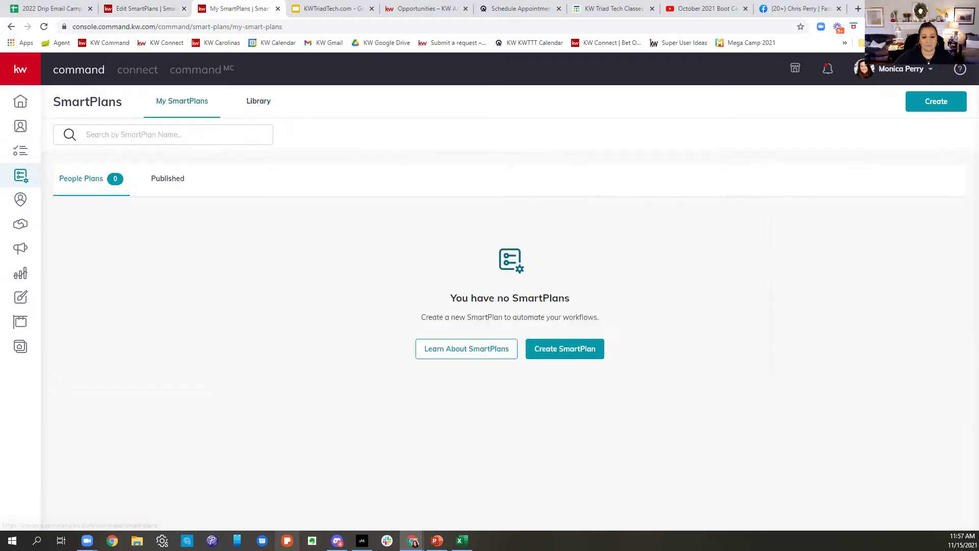